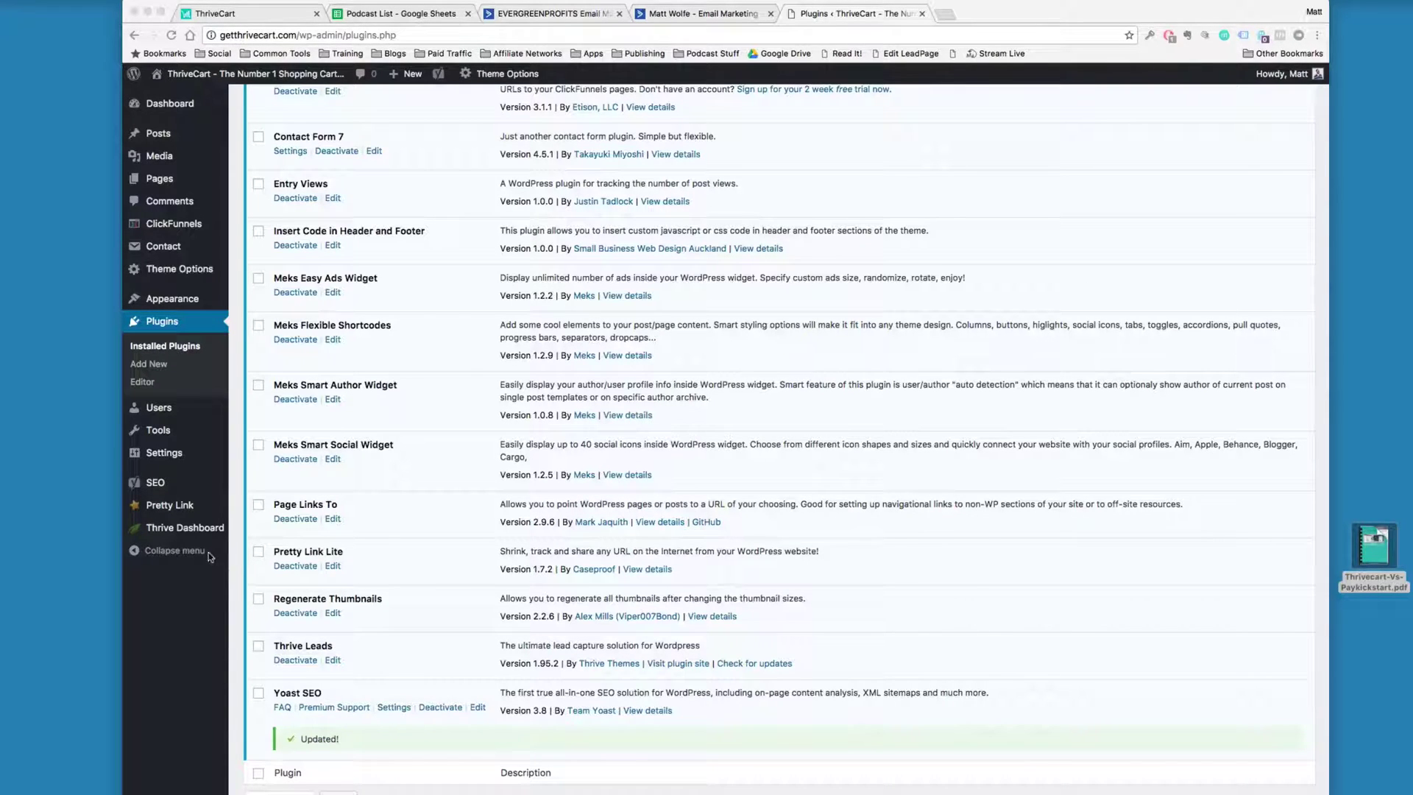
Step: Open the Thrive Leads dashboard from the site's Thrive Dashboard
{"action": "left_click", "coordinate": [173, 576]}
{"action": "mouse_move", "coordinate": [180, 522]}
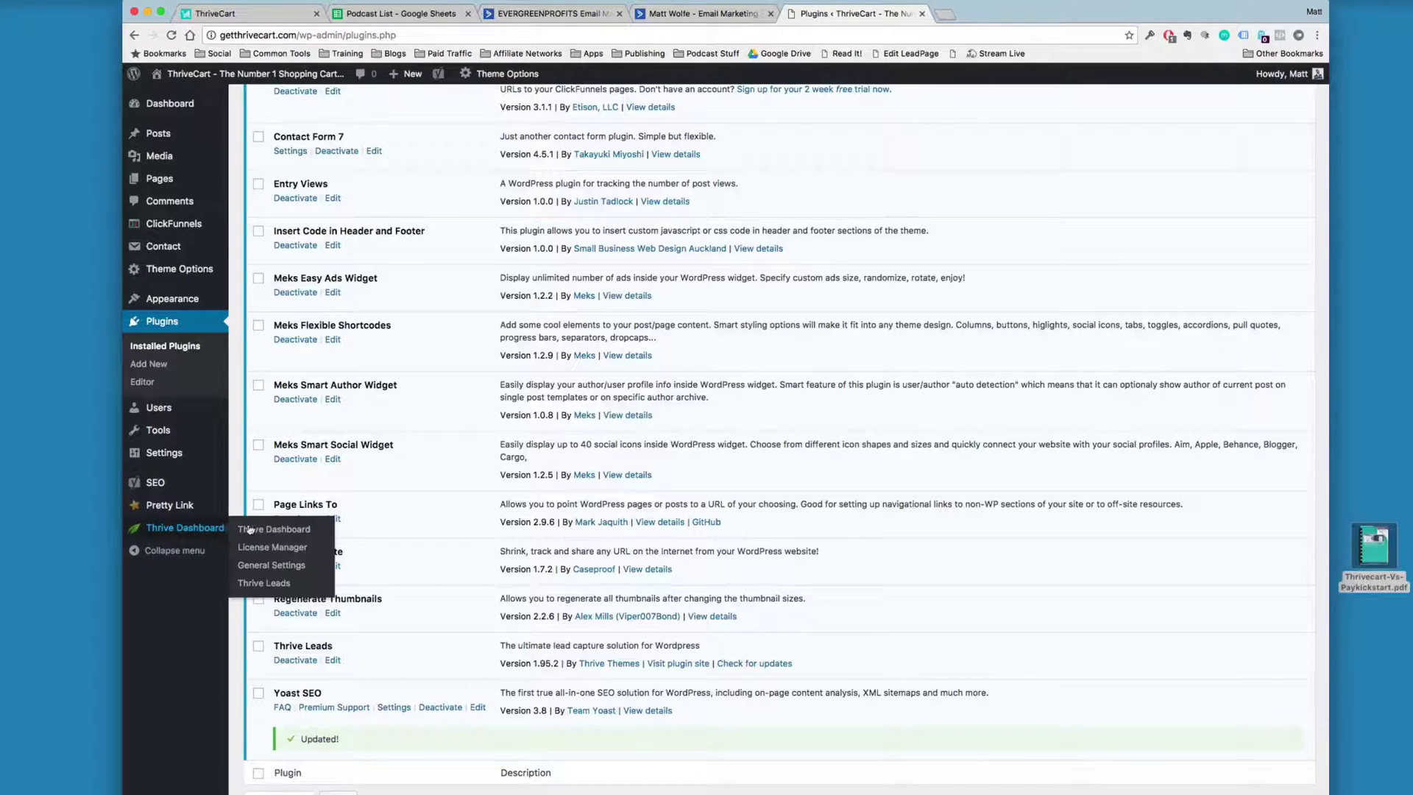
{"action": "left_click", "coordinate": [265, 528]}
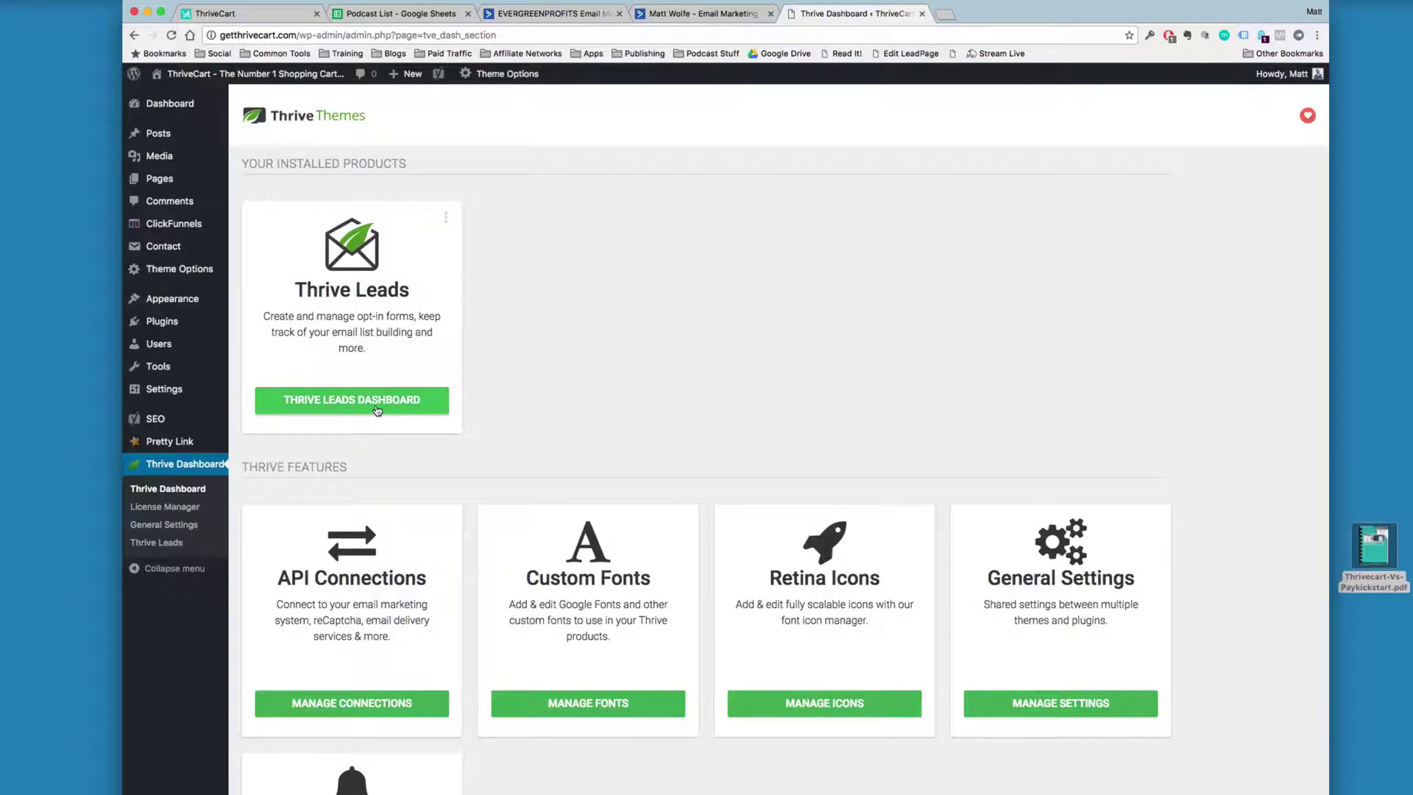
{"action": "left_click", "coordinate": [376, 407]}
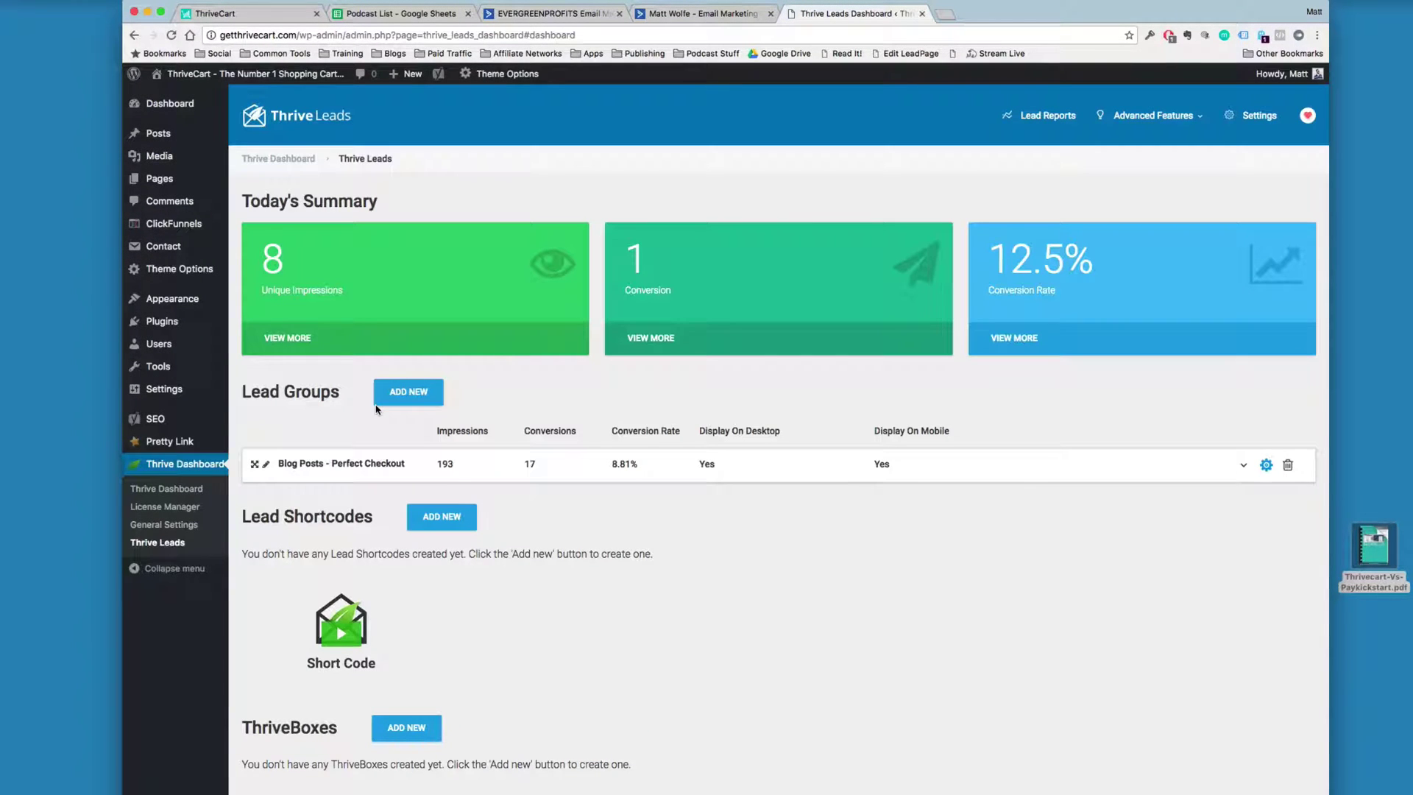
Step: Preview Thrivecart-Vs-Paykickstart.pdf from the desktop, look through its pages and close the preview
{"action": "left_click", "coordinate": [1384, 538]}
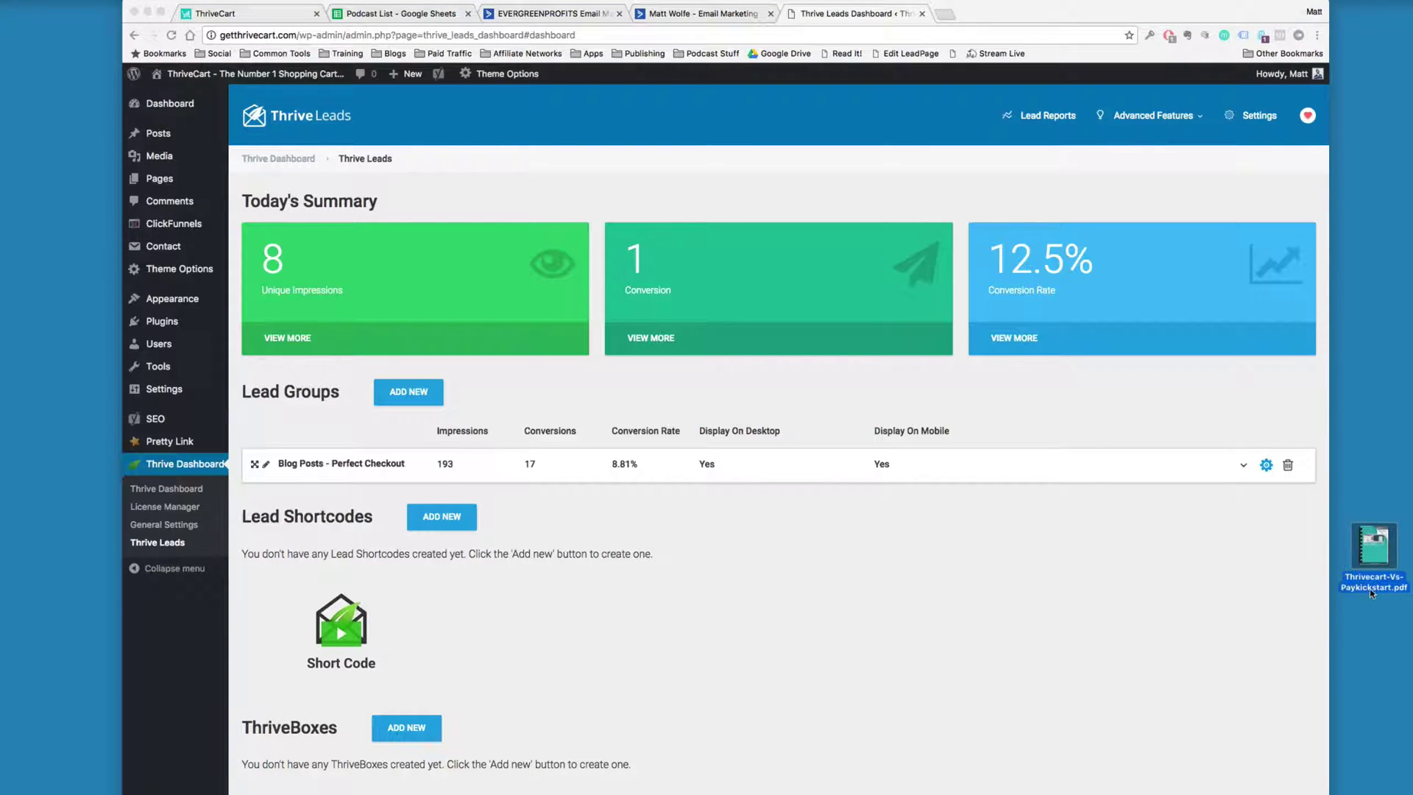
{"action": "key", "text": "space"}
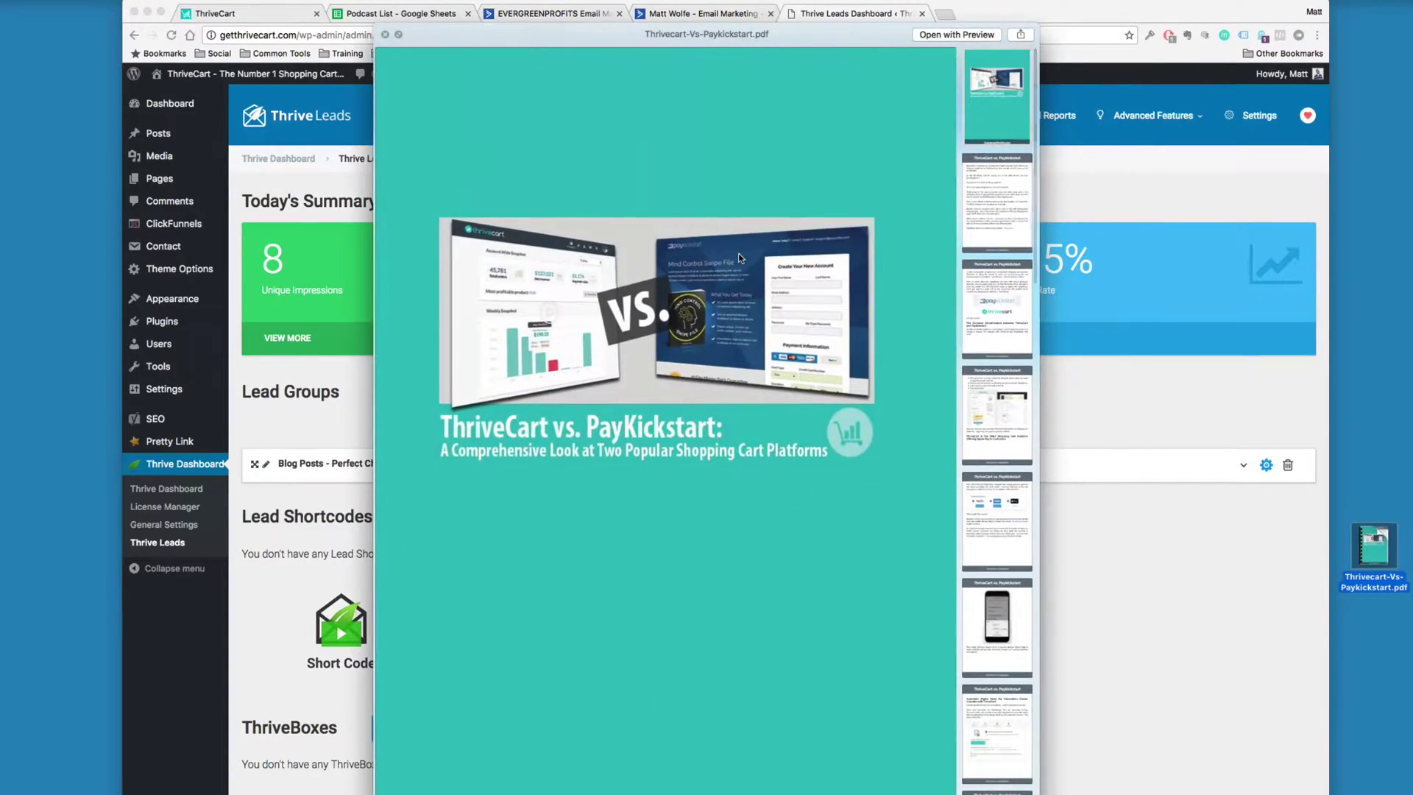
{"action": "scroll", "coordinate": [740, 258], "scroll_direction": "down", "scroll_amount": 10}
{"action": "scroll", "coordinate": [741, 258], "scroll_direction": "down", "scroll_amount": 15}
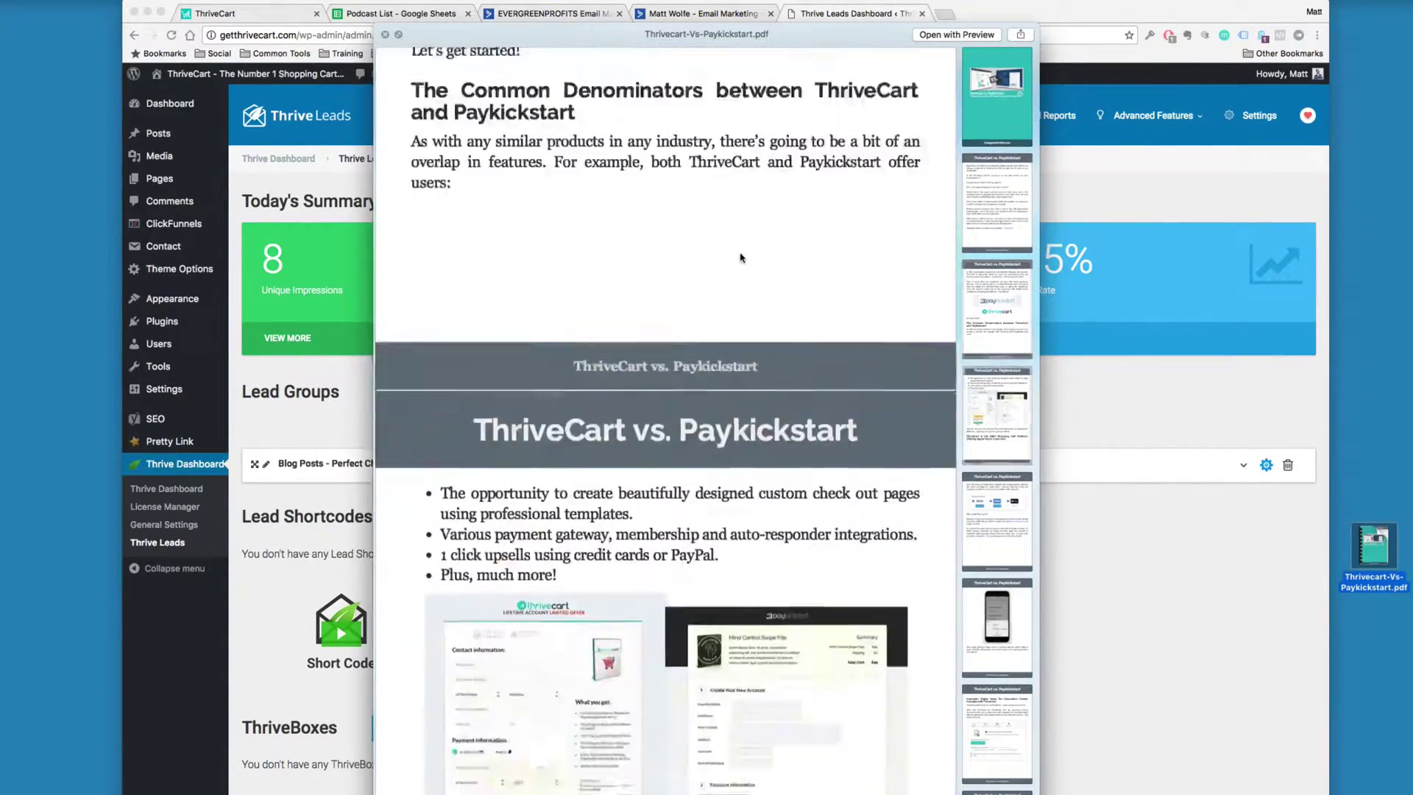
{"action": "scroll", "coordinate": [740, 257], "scroll_direction": "down", "scroll_amount": 15}
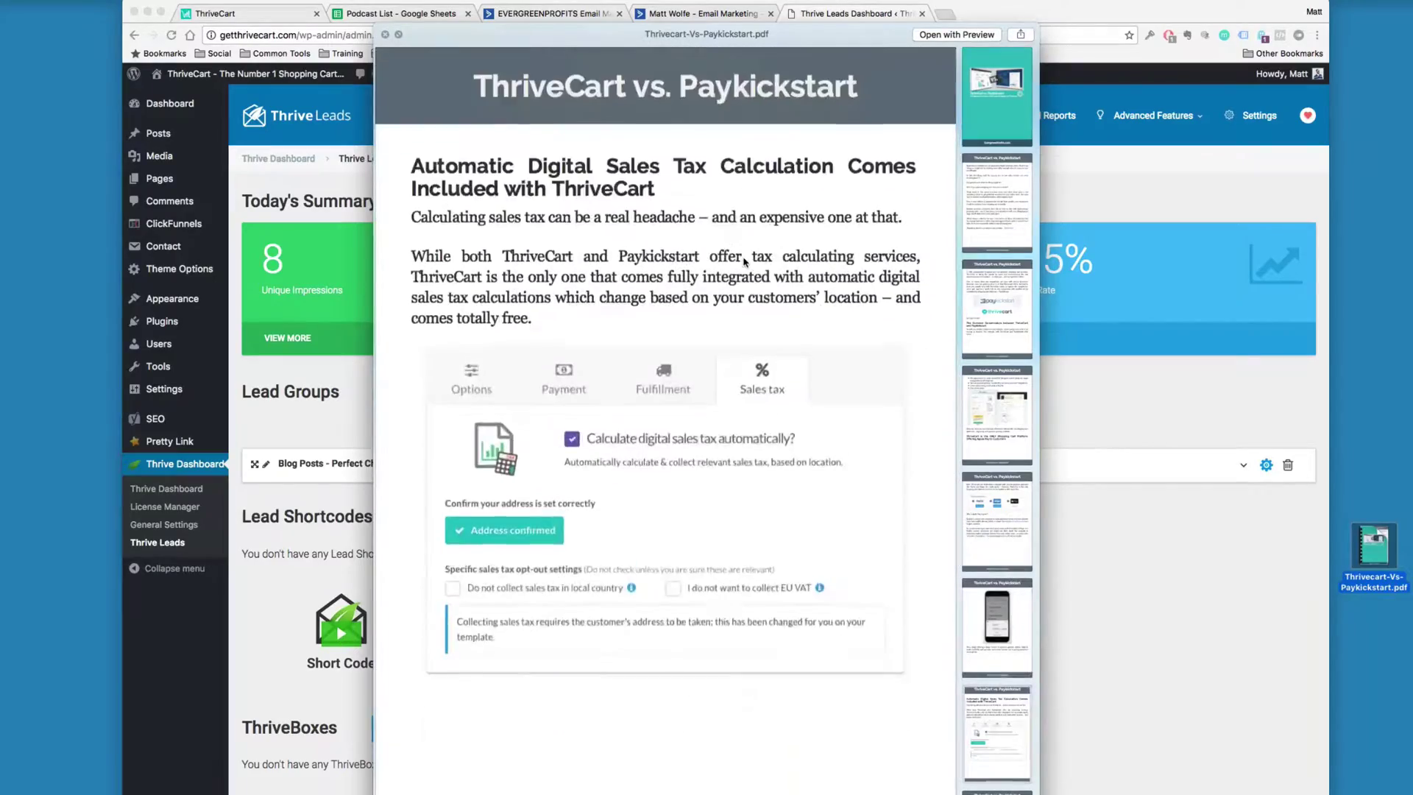
{"action": "scroll", "coordinate": [744, 261], "scroll_direction": "down", "scroll_amount": 15}
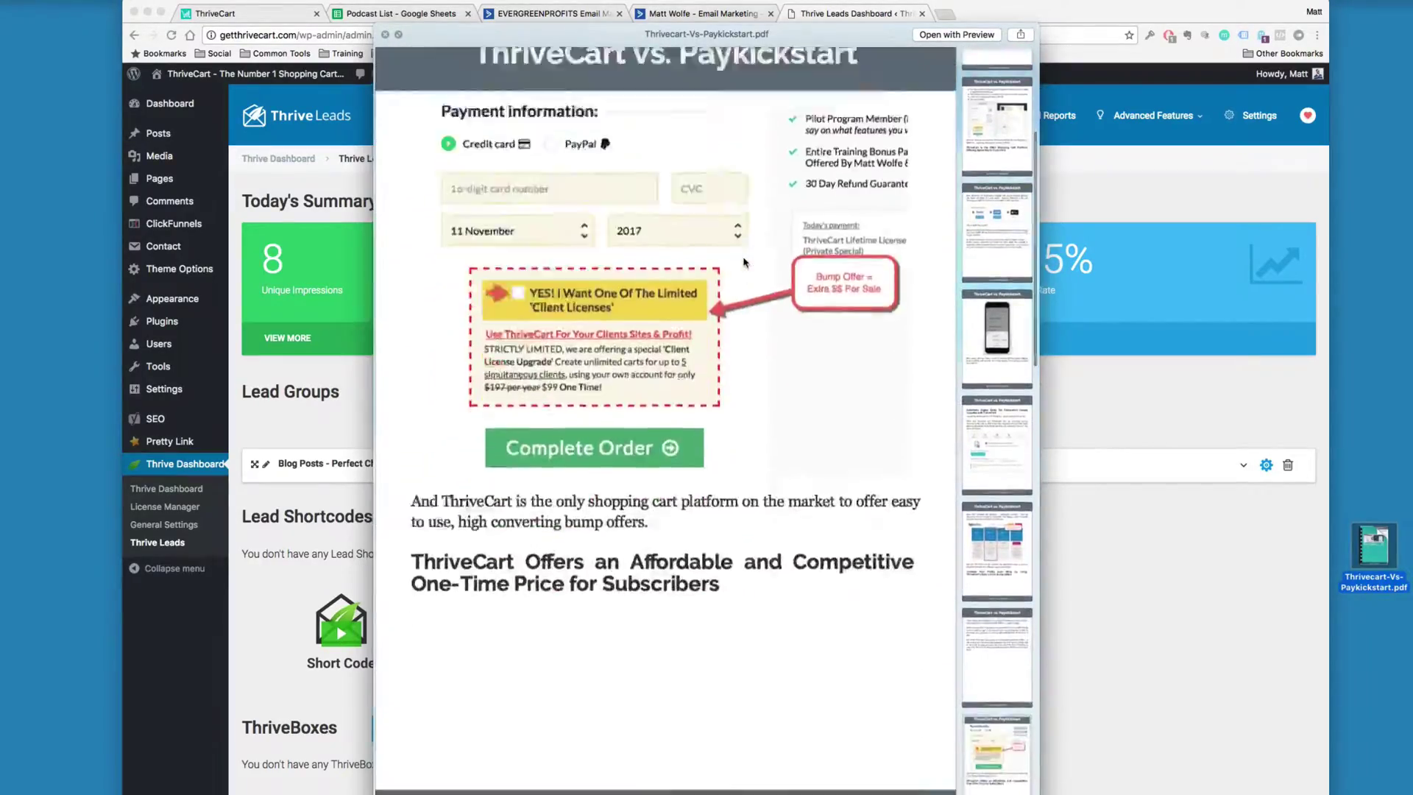
{"action": "scroll", "coordinate": [743, 260], "scroll_direction": "down", "scroll_amount": 15}
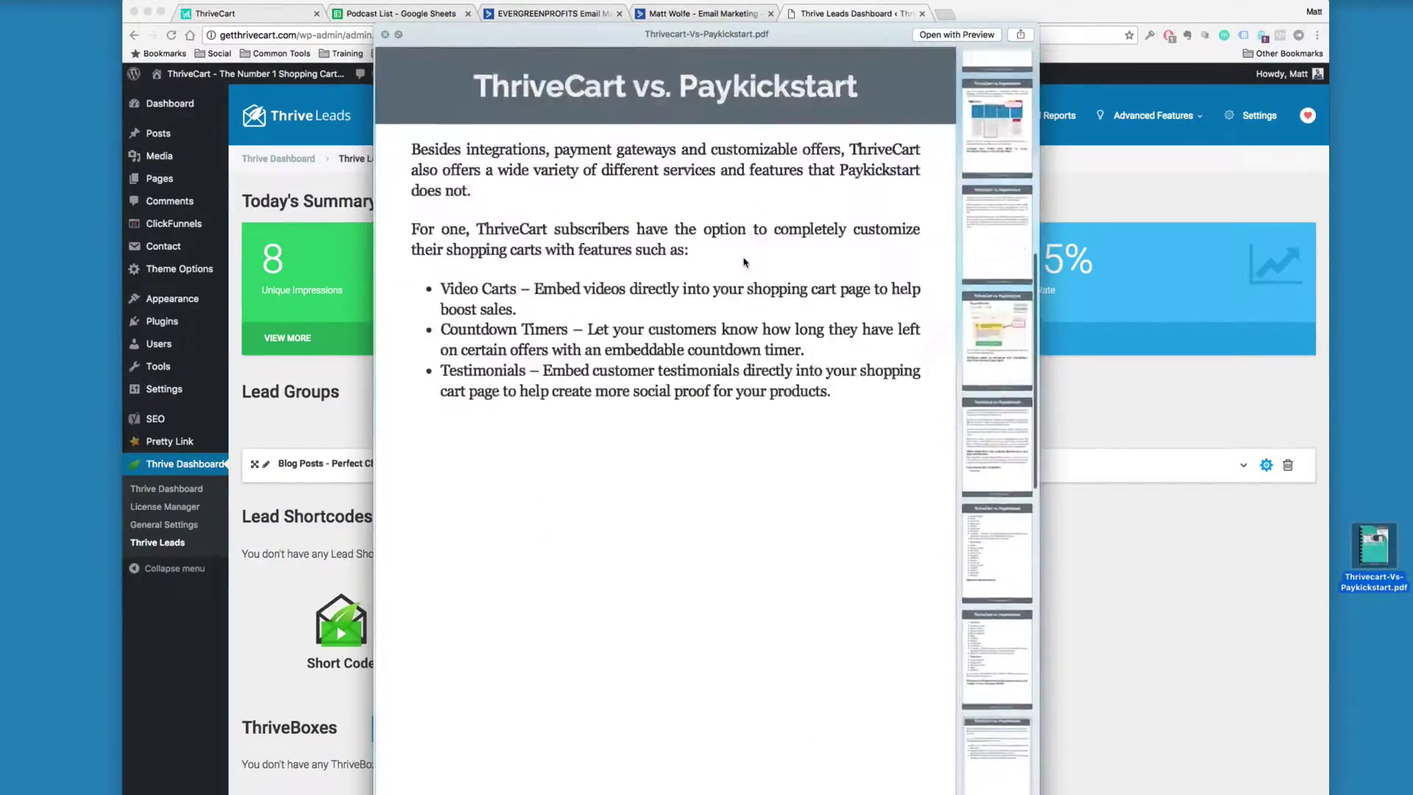
{"action": "scroll", "coordinate": [743, 260], "scroll_direction": "down", "scroll_amount": 10}
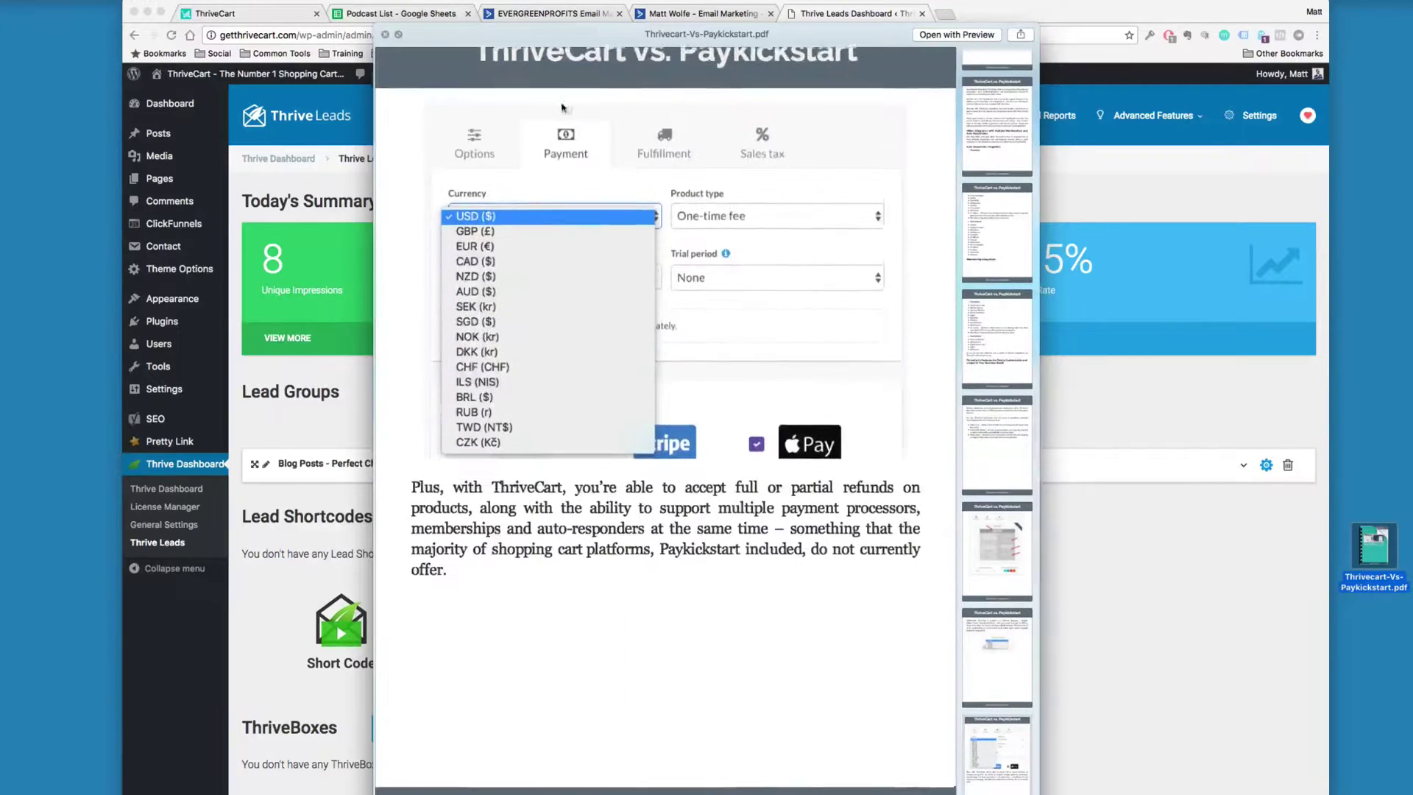
{"action": "left_click", "coordinate": [385, 34]}
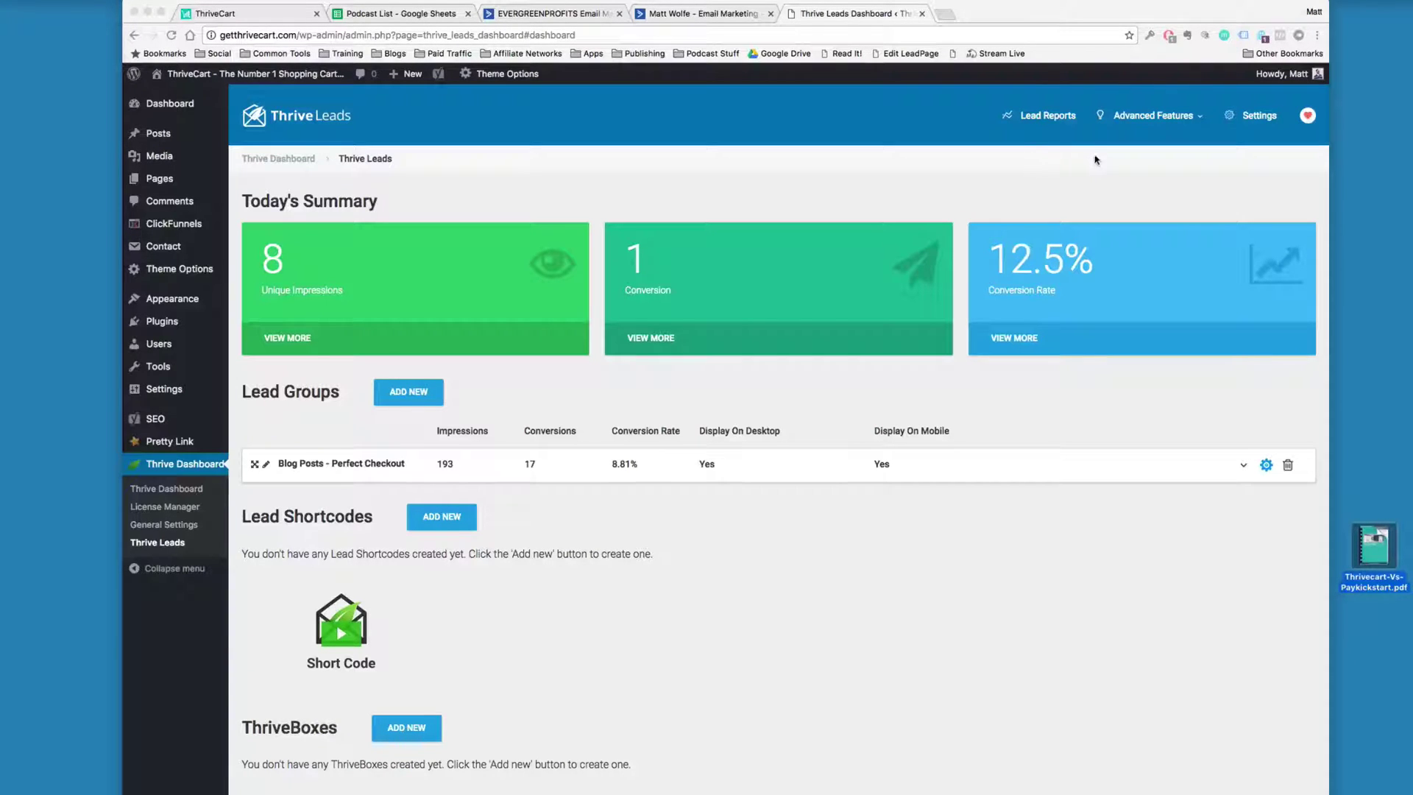
Step: Open the Asset Delivery feature and save its default email template as it stands
{"action": "left_click", "coordinate": [1176, 151]}
{"action": "left_click", "coordinate": [1194, 122]}
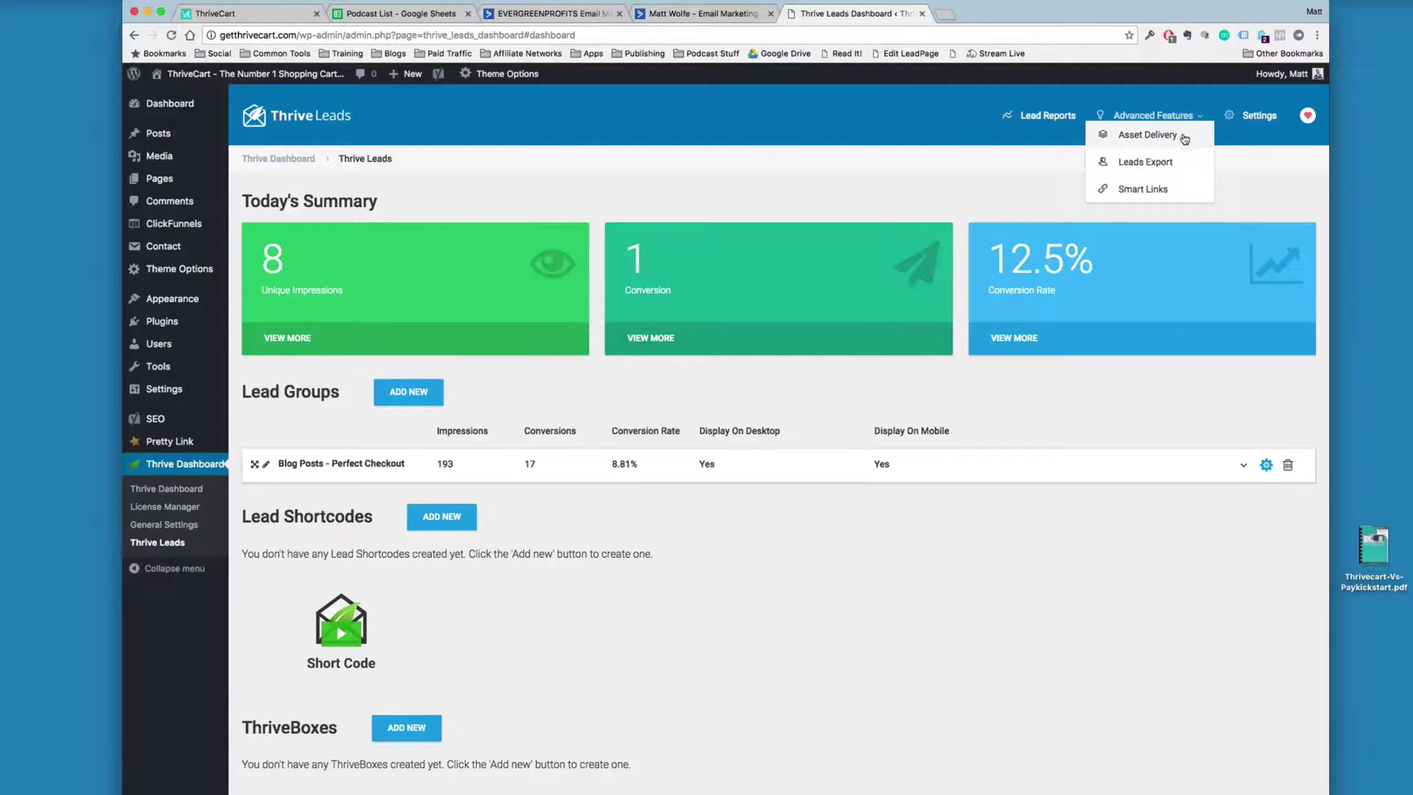
{"action": "left_click", "coordinate": [1127, 138]}
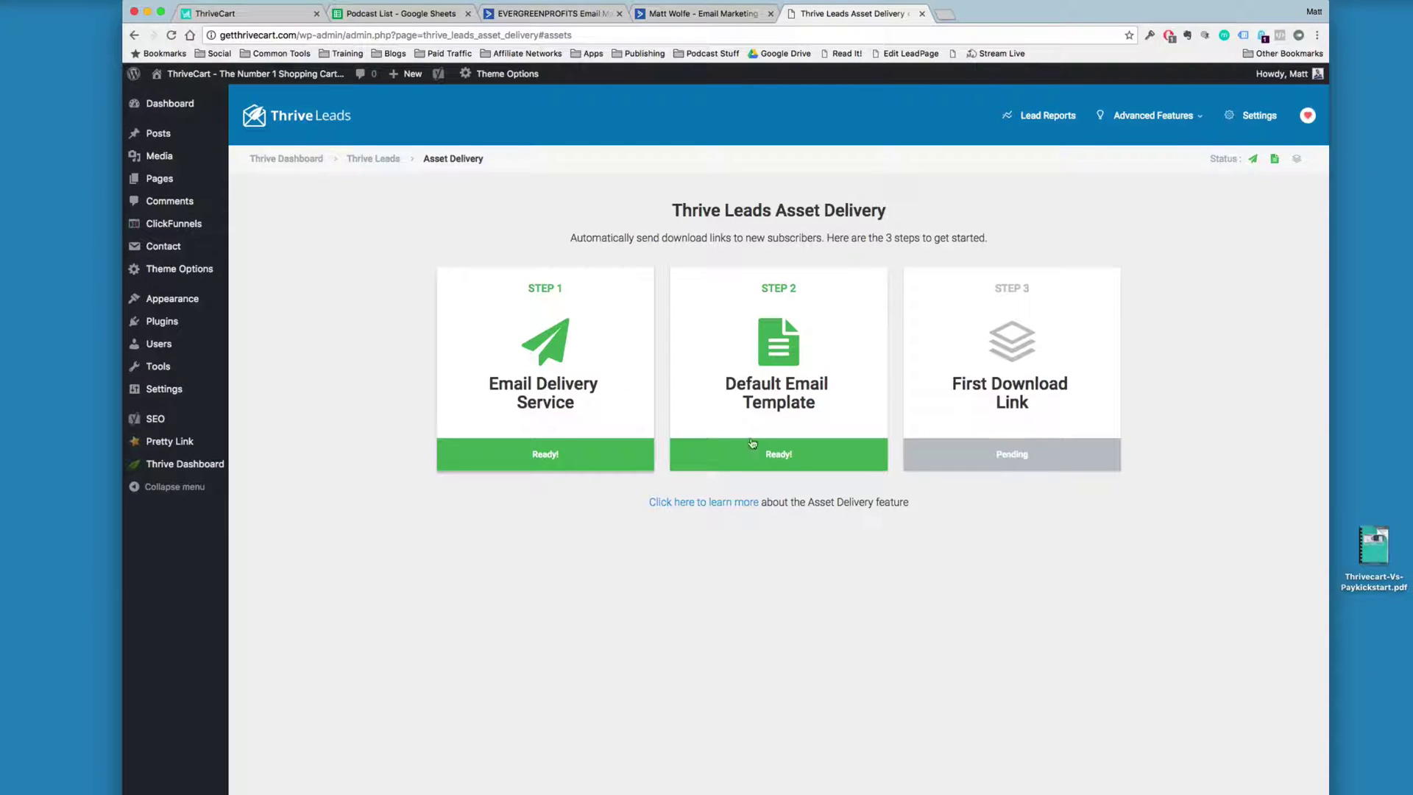
{"action": "left_click", "coordinate": [778, 375]}
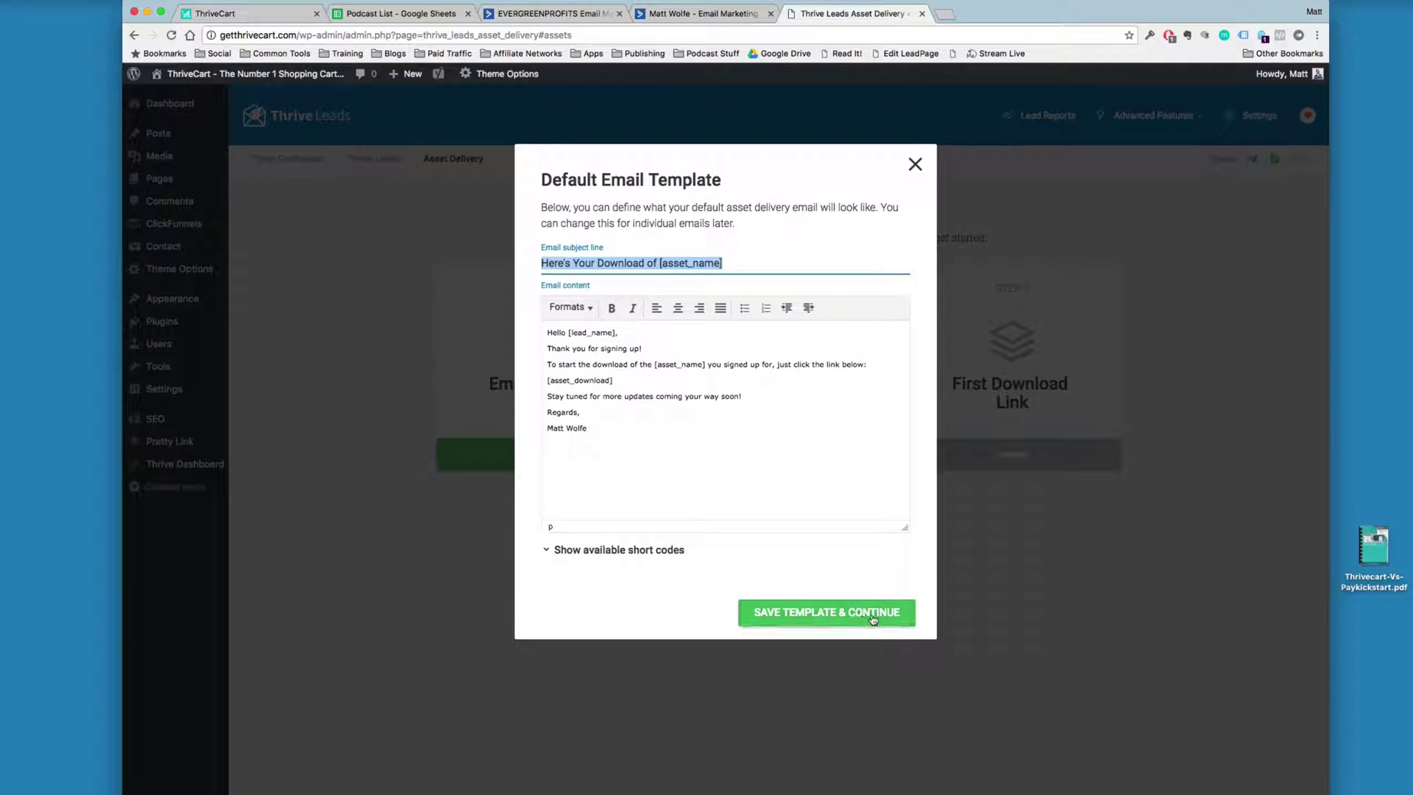
{"action": "left_click", "coordinate": [873, 618]}
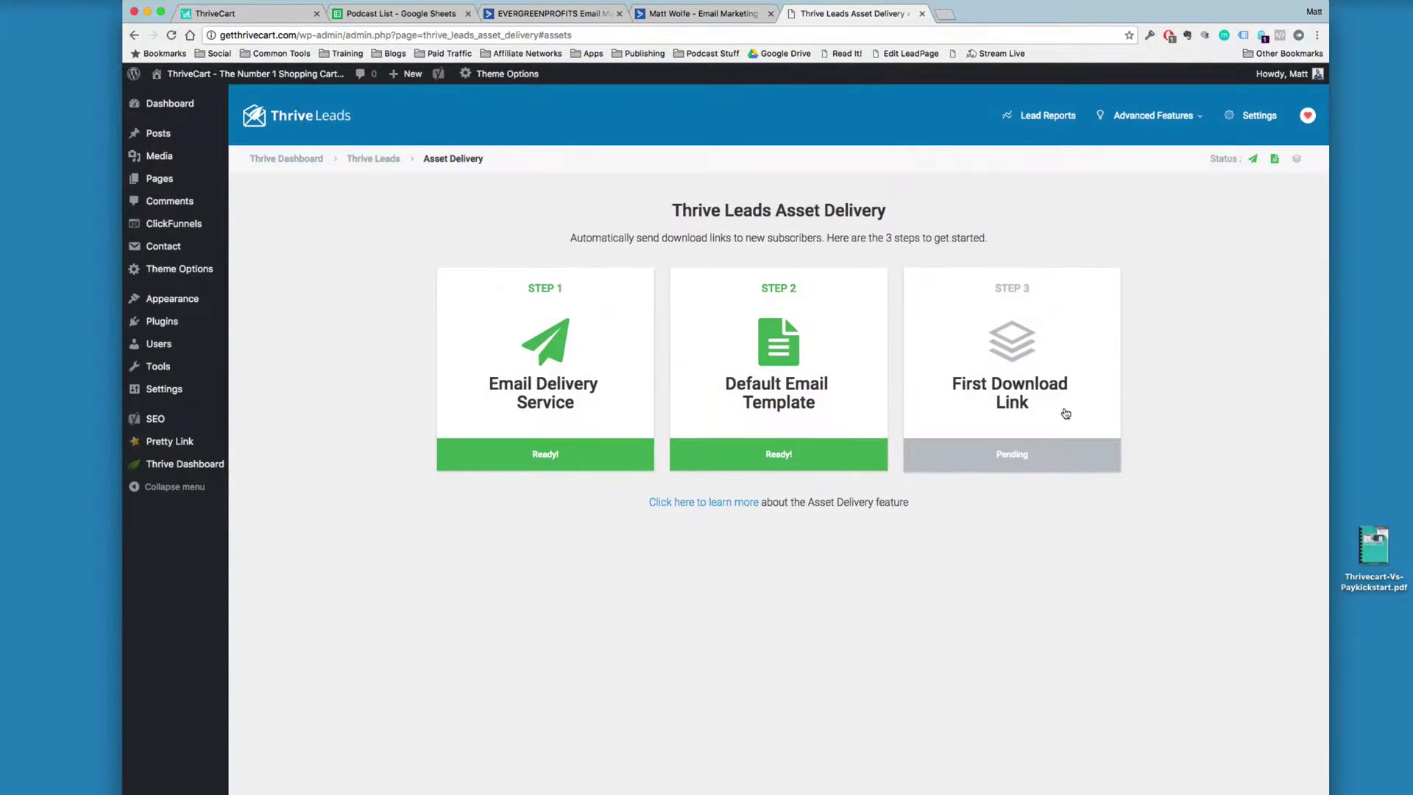
Step: Start the first download link by adding an asset group named "Downloadable PDF"
{"action": "left_click", "coordinate": [1063, 410]}
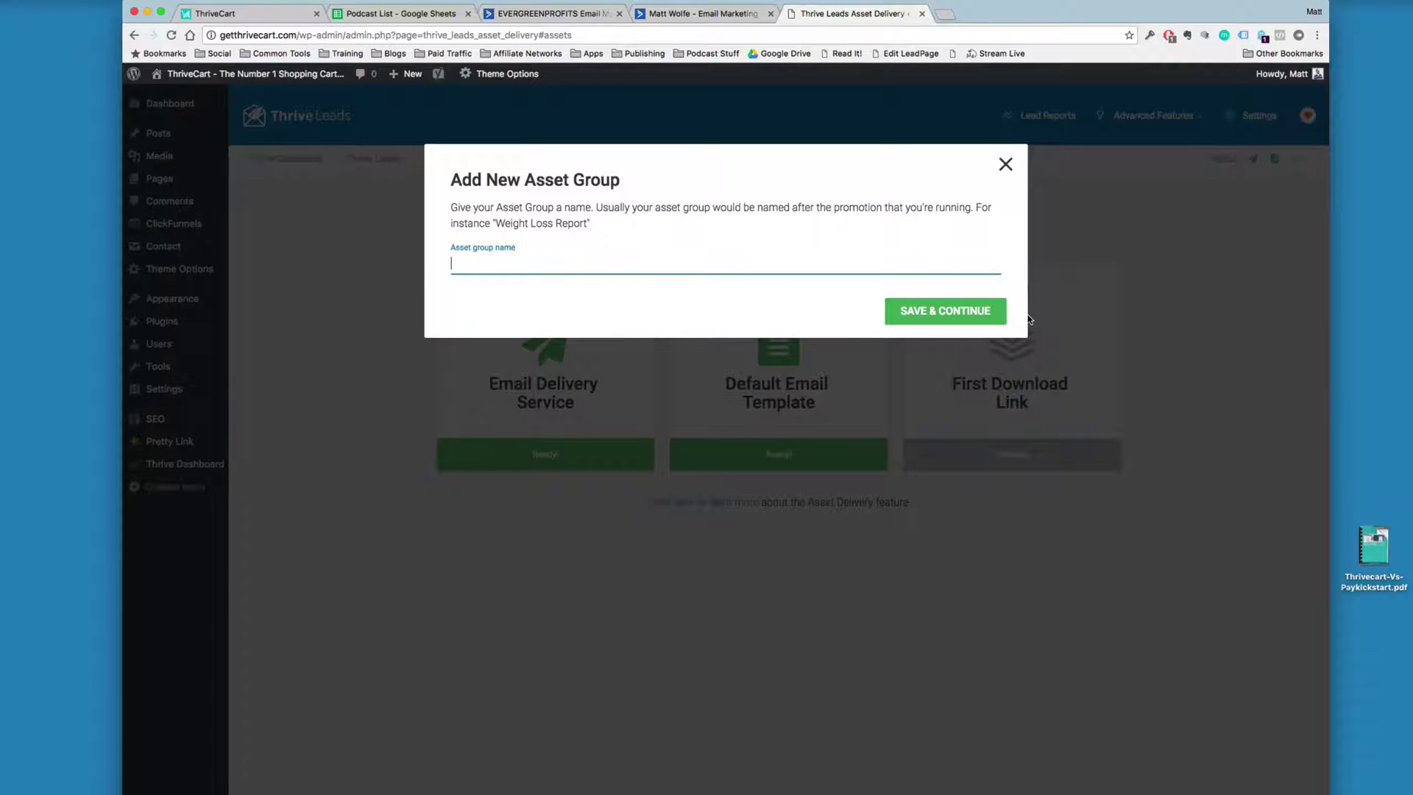
{"action": "type", "text": "Downloadable PDF"}
{"action": "left_click", "coordinate": [983, 313]}
Step: Upload Thrivecart-Vs-Paykickstart.pdf from the desktop to the media library, insert it into the asset group and save the group
{"action": "left_click", "coordinate": [506, 297]}
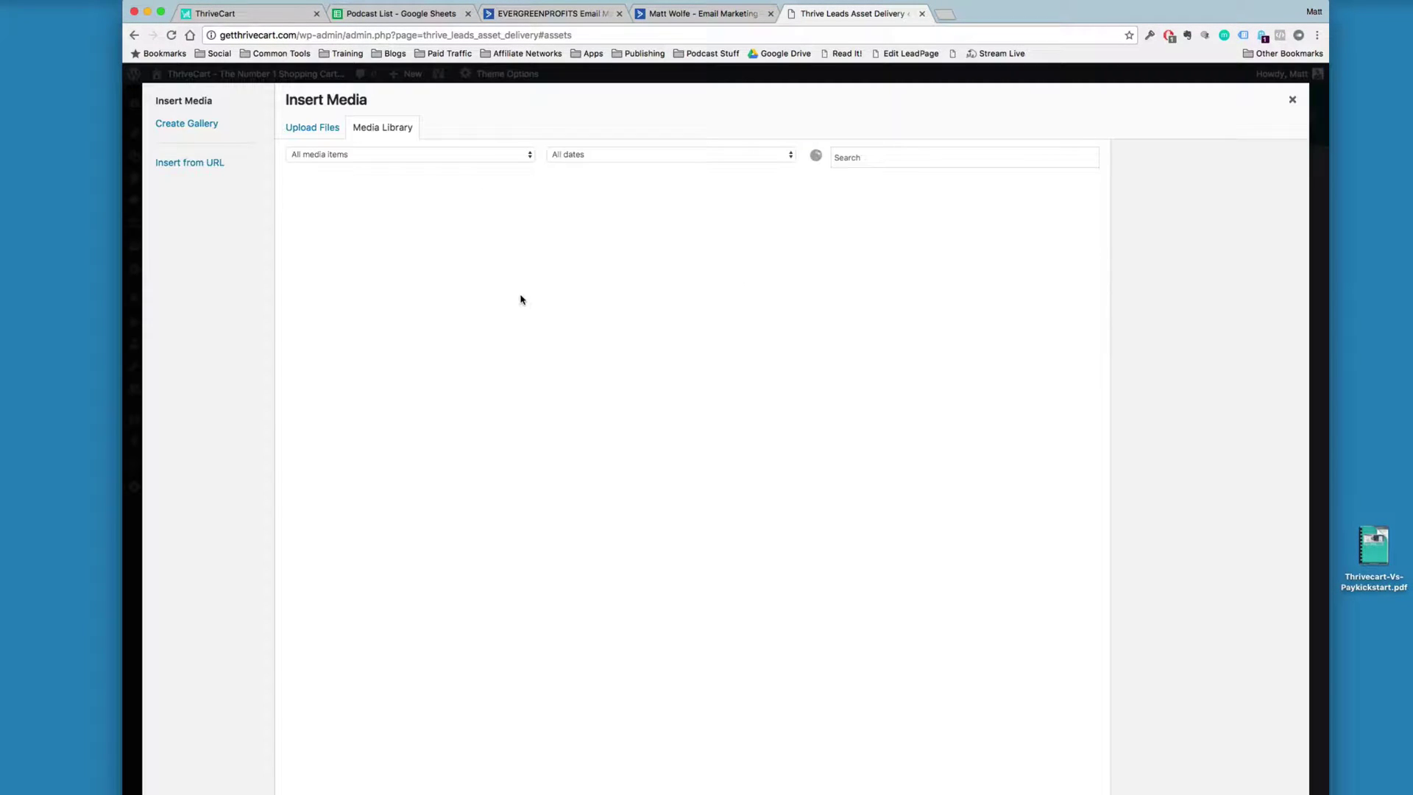
{"action": "left_click", "coordinate": [1386, 537]}
{"action": "key", "text": "space"}
{"action": "key", "text": "space"}
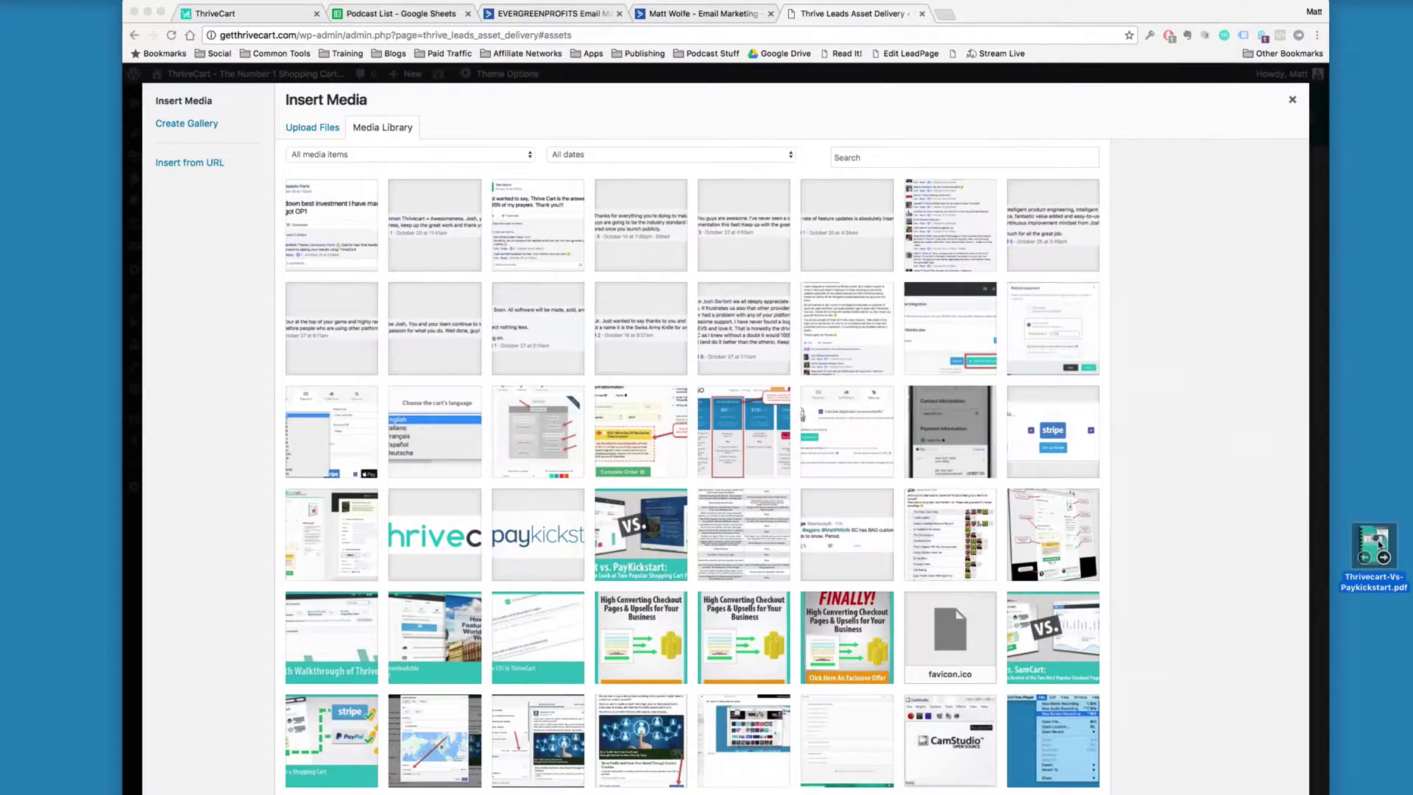
{"action": "left_click_drag", "start_coordinate": [1385, 537], "coordinate": [497, 322]}
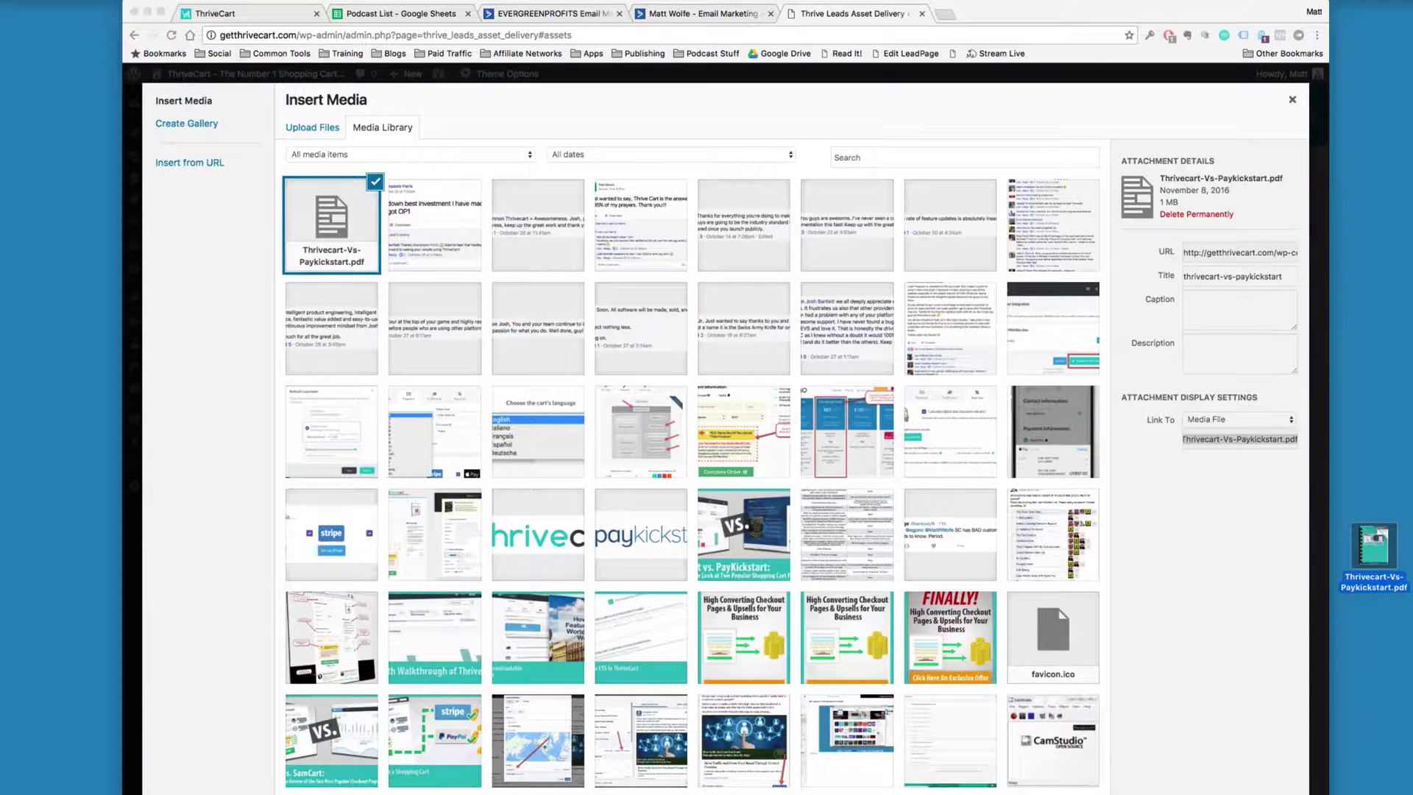
{"action": "key", "text": "Return"}
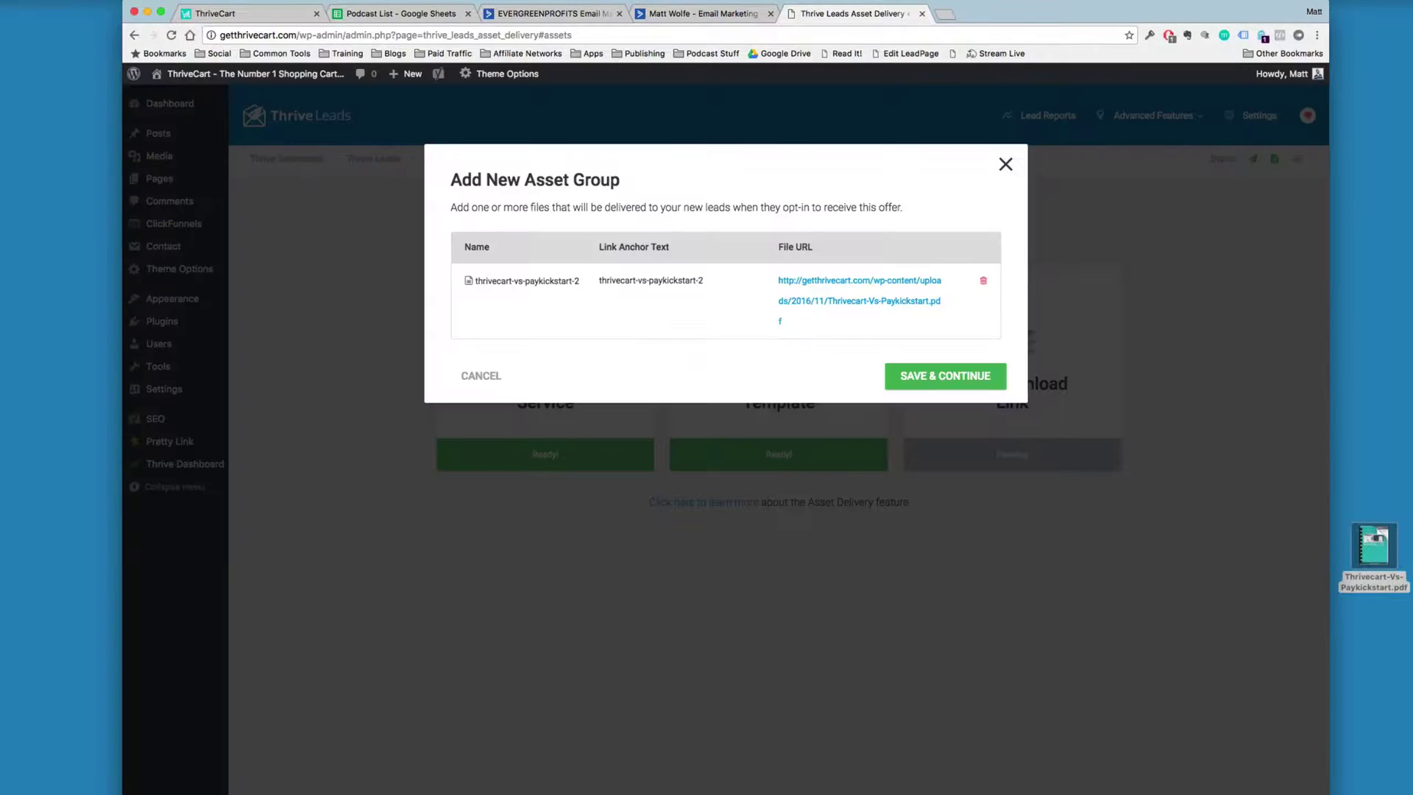
{"action": "left_click", "coordinate": [950, 376]}
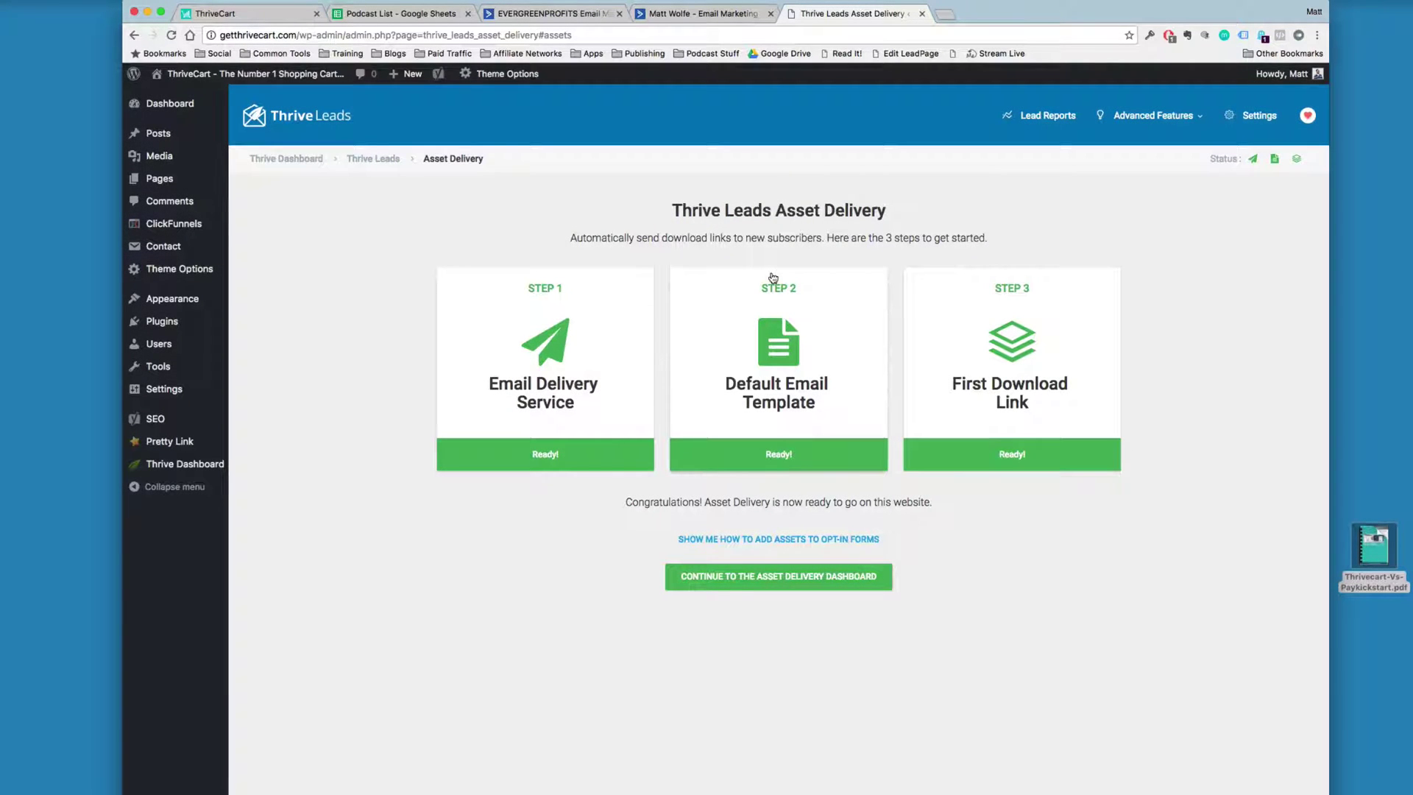
Step: Continue to the Asset Delivery dashboard and check the file details of the Downloadable PDF group
{"action": "left_click", "coordinate": [773, 577]}
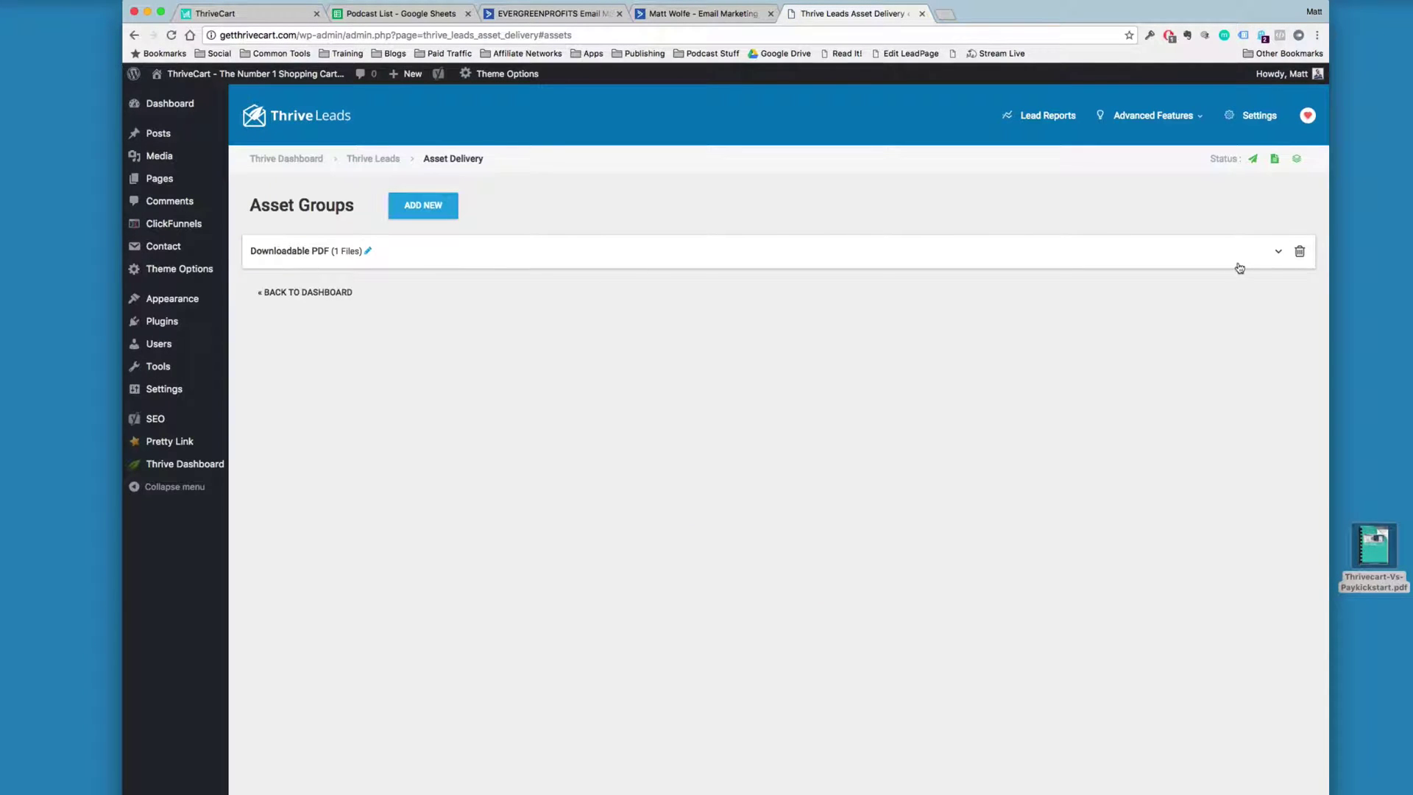
{"action": "left_click", "coordinate": [1276, 258]}
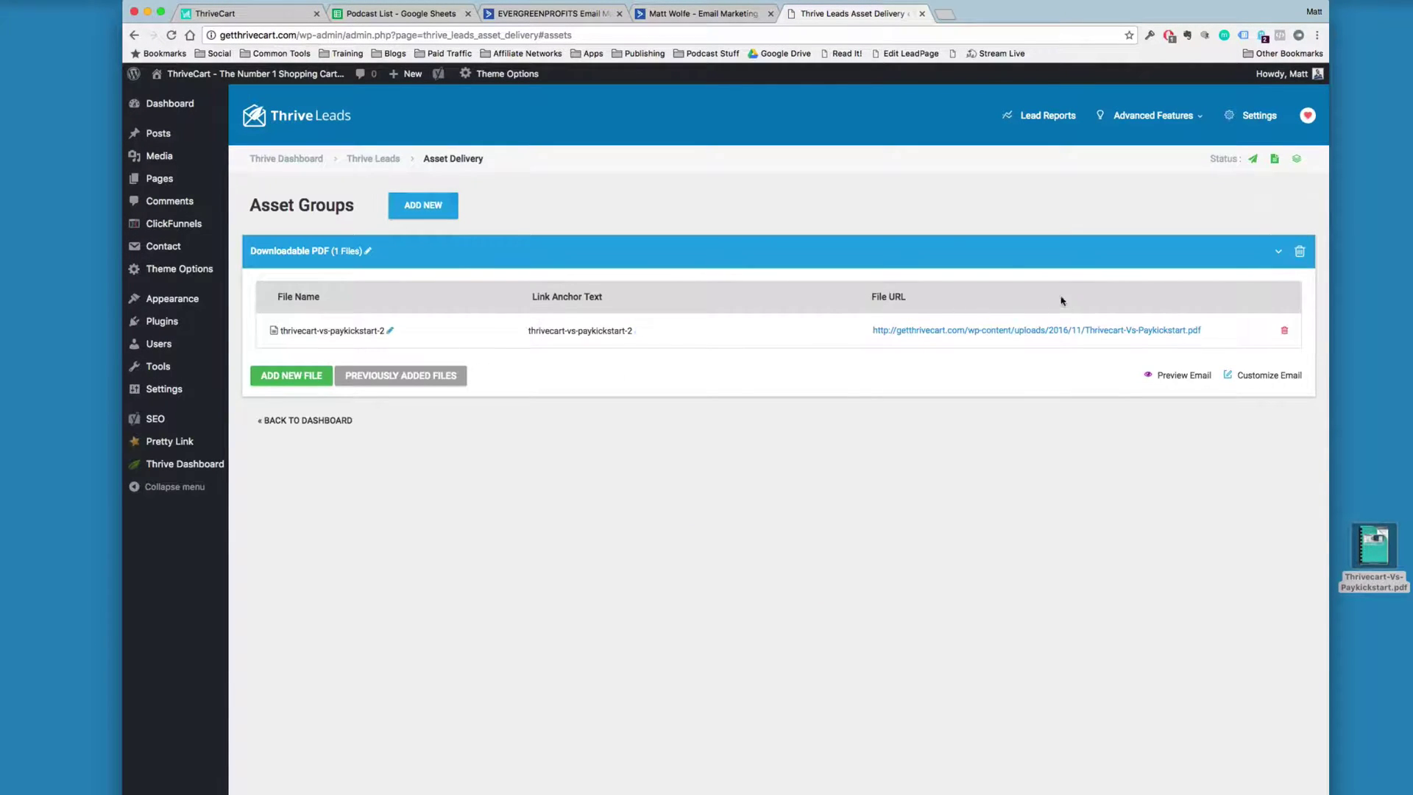
{"action": "left_click", "coordinate": [1279, 251]}
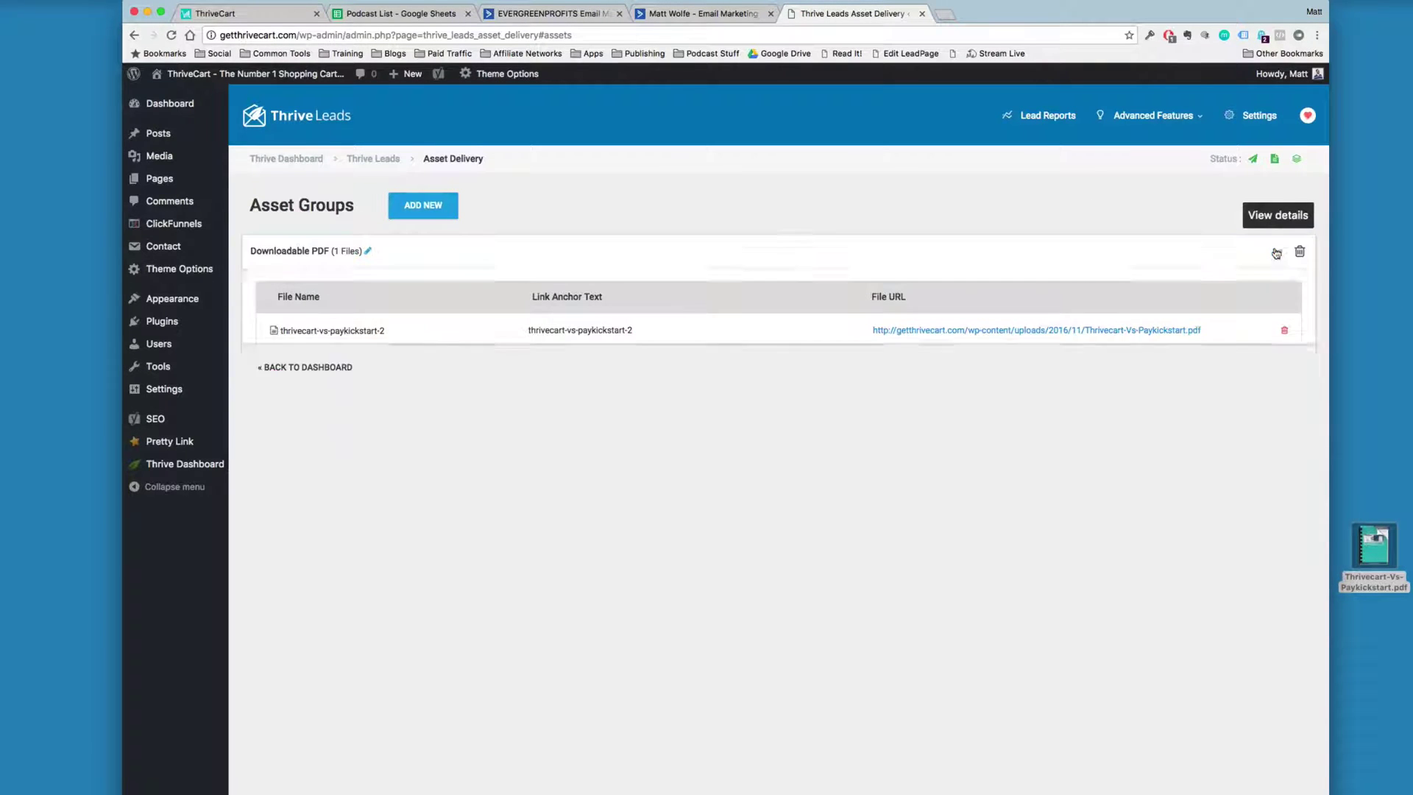
Step: Return to the Thrive Leads dashboard and add a lead group named "Thrivecart Vs. PayKickstart"
{"action": "mouse_move", "coordinate": [159, 463]}
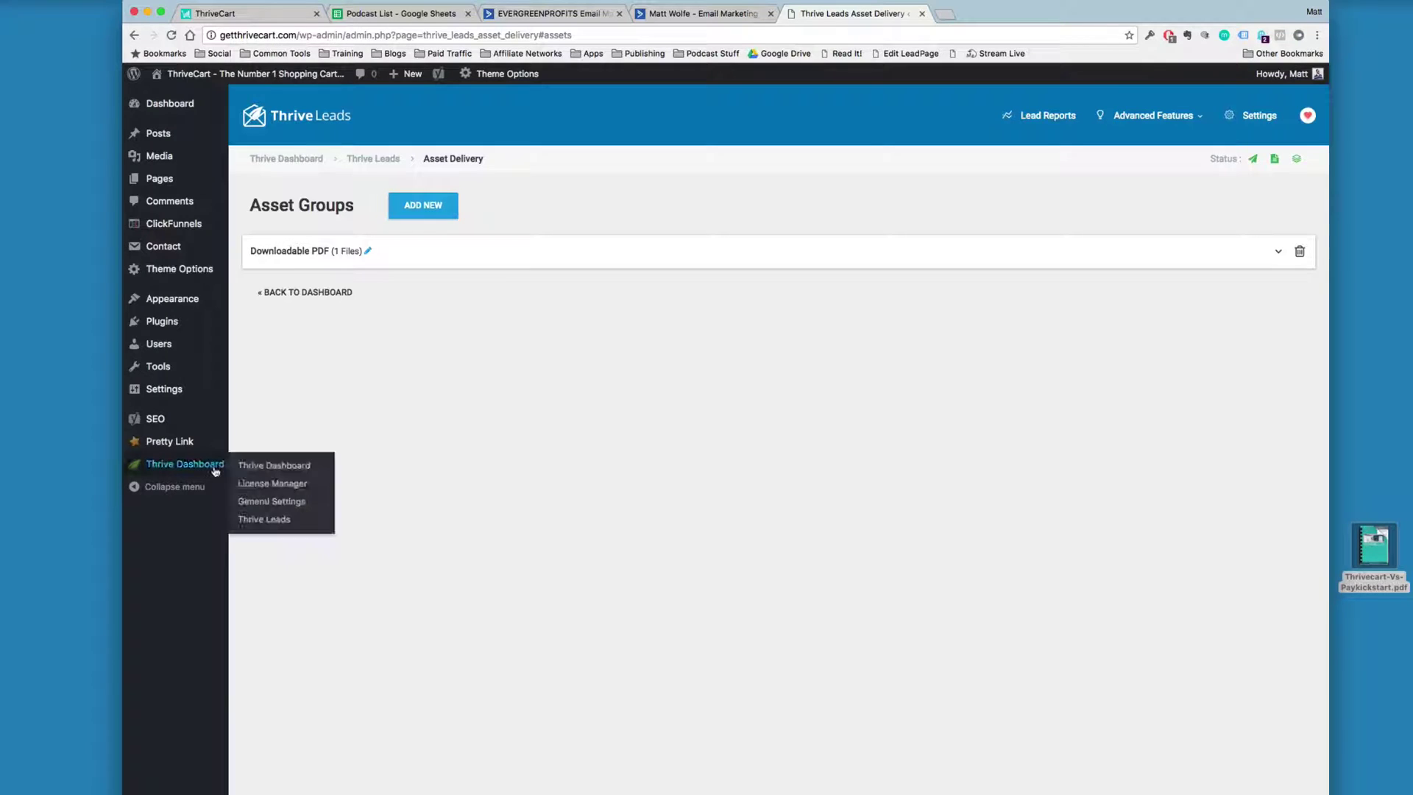
{"action": "left_click", "coordinate": [271, 469]}
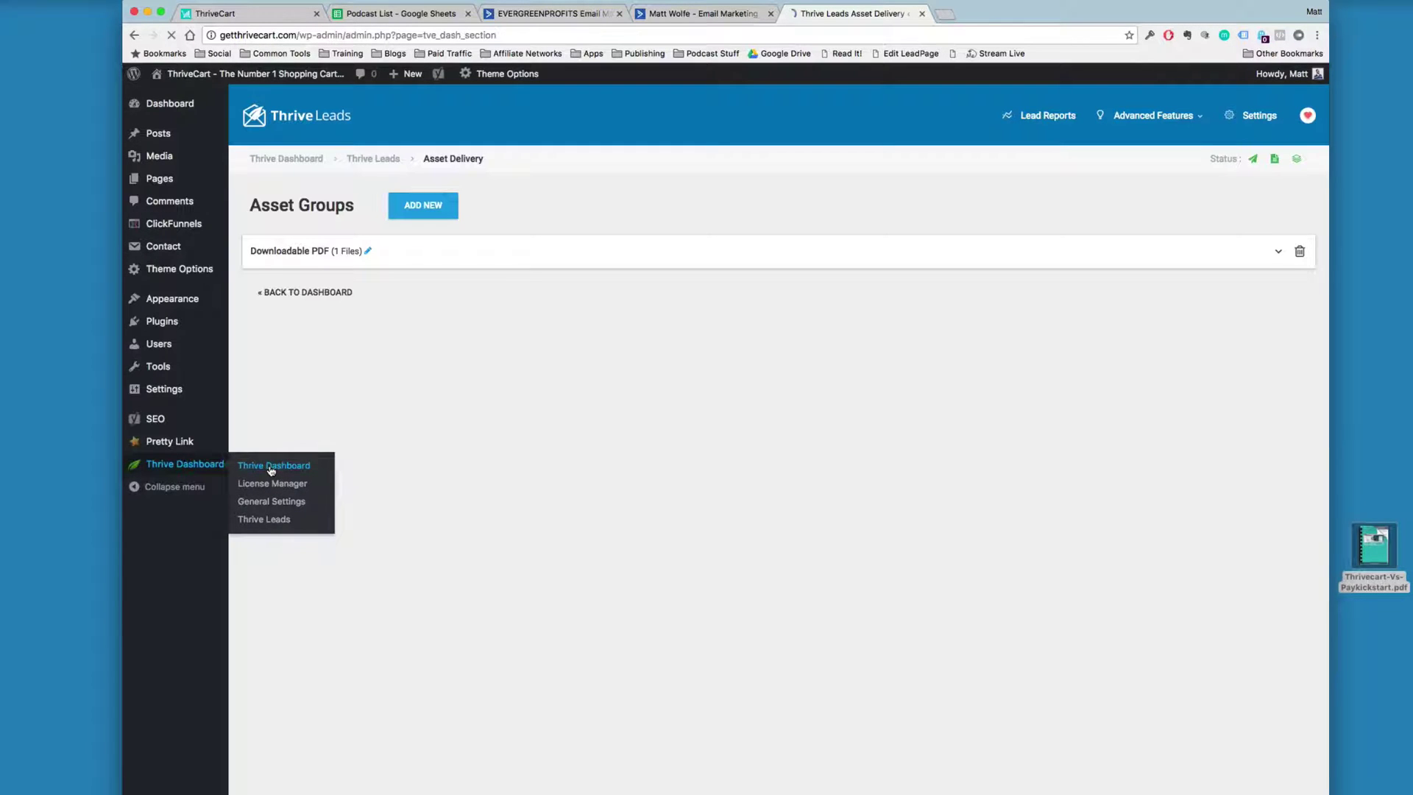
{"action": "left_click", "coordinate": [420, 396]}
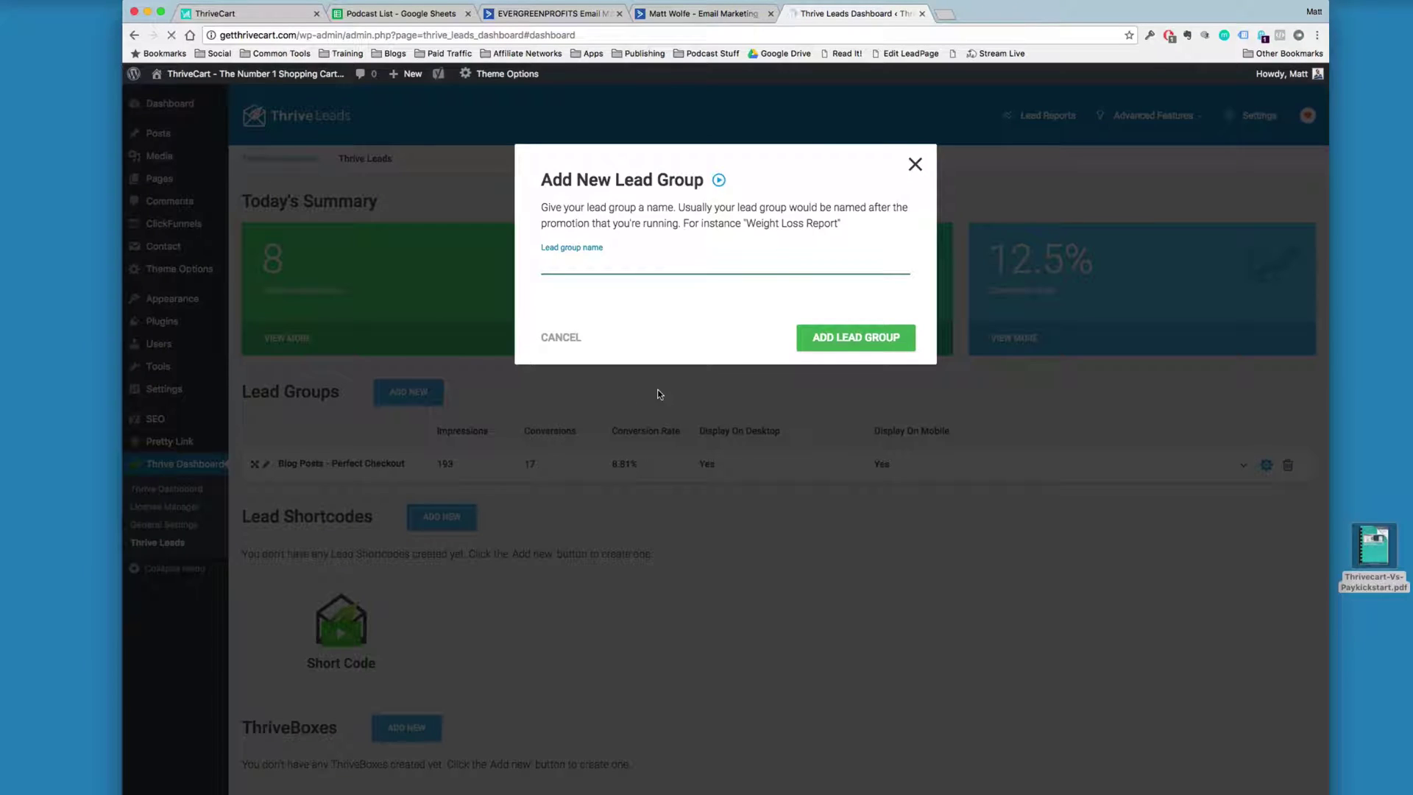
{"action": "type", "text": "Thrivecart Vs. PayKickstart"}
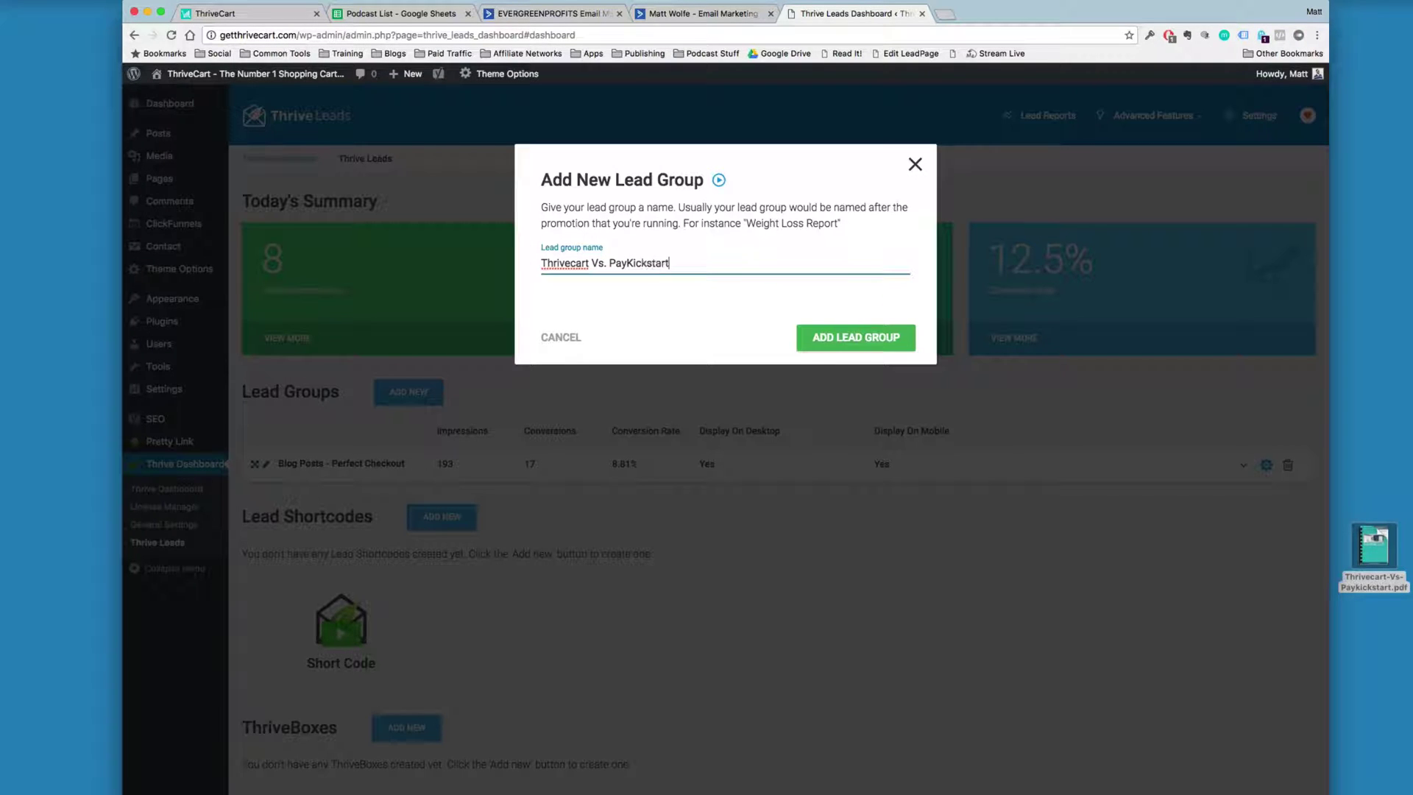
{"action": "left_click", "coordinate": [844, 351]}
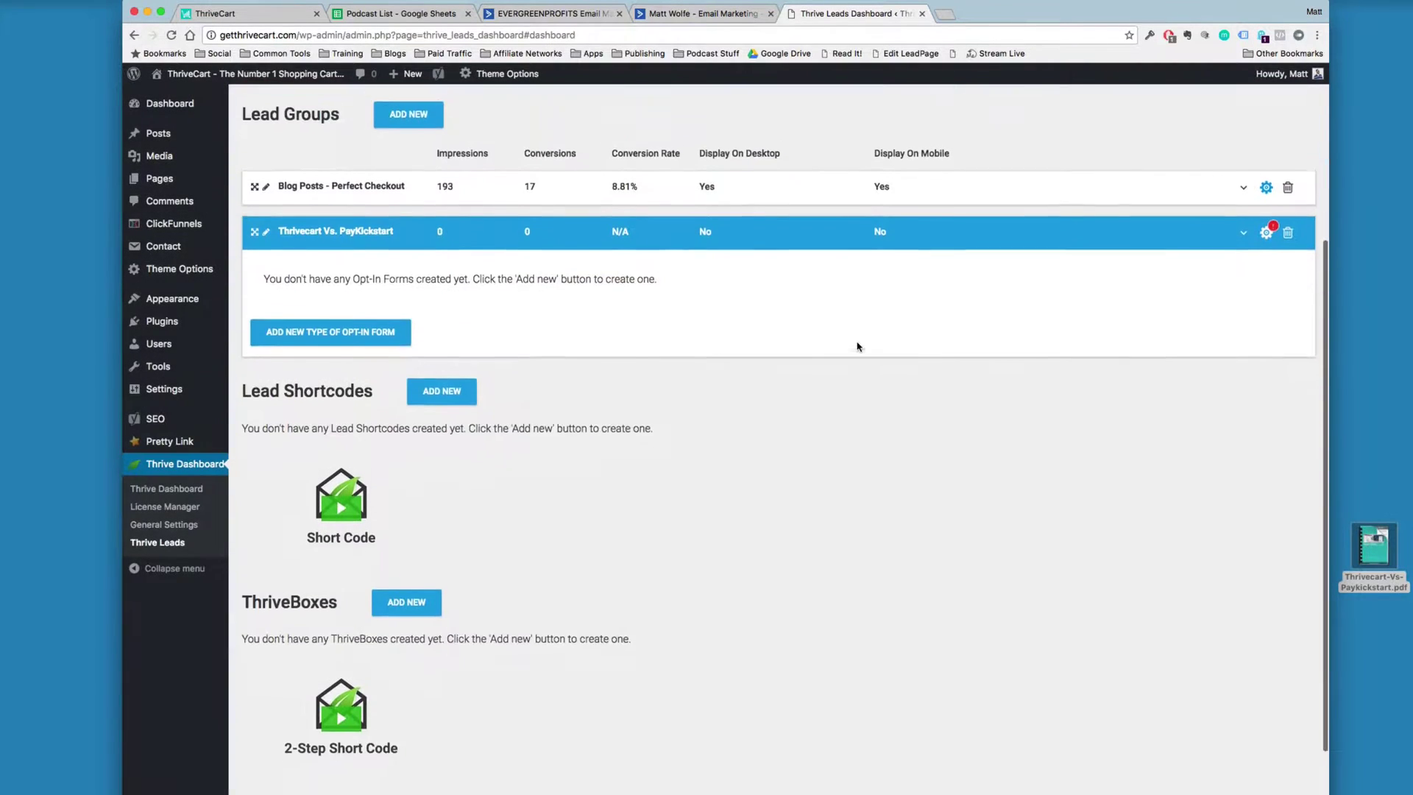
Step: Add a Slide in opt-in form type to the Thrivecart Vs. PayKickstart lead group
{"action": "scroll", "coordinate": [854, 453], "scroll_direction": "up", "scroll_amount": 3}
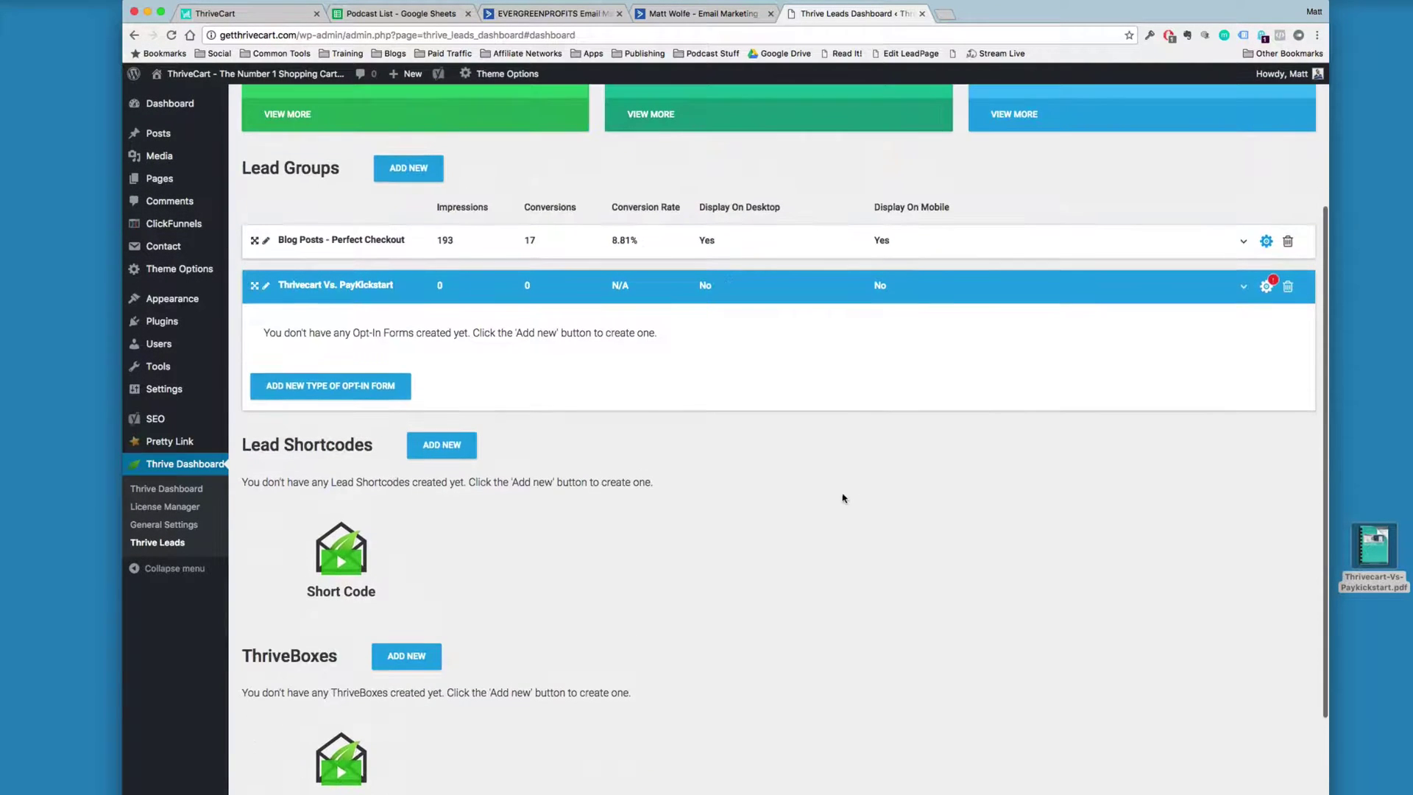
{"action": "left_click", "coordinate": [330, 386]}
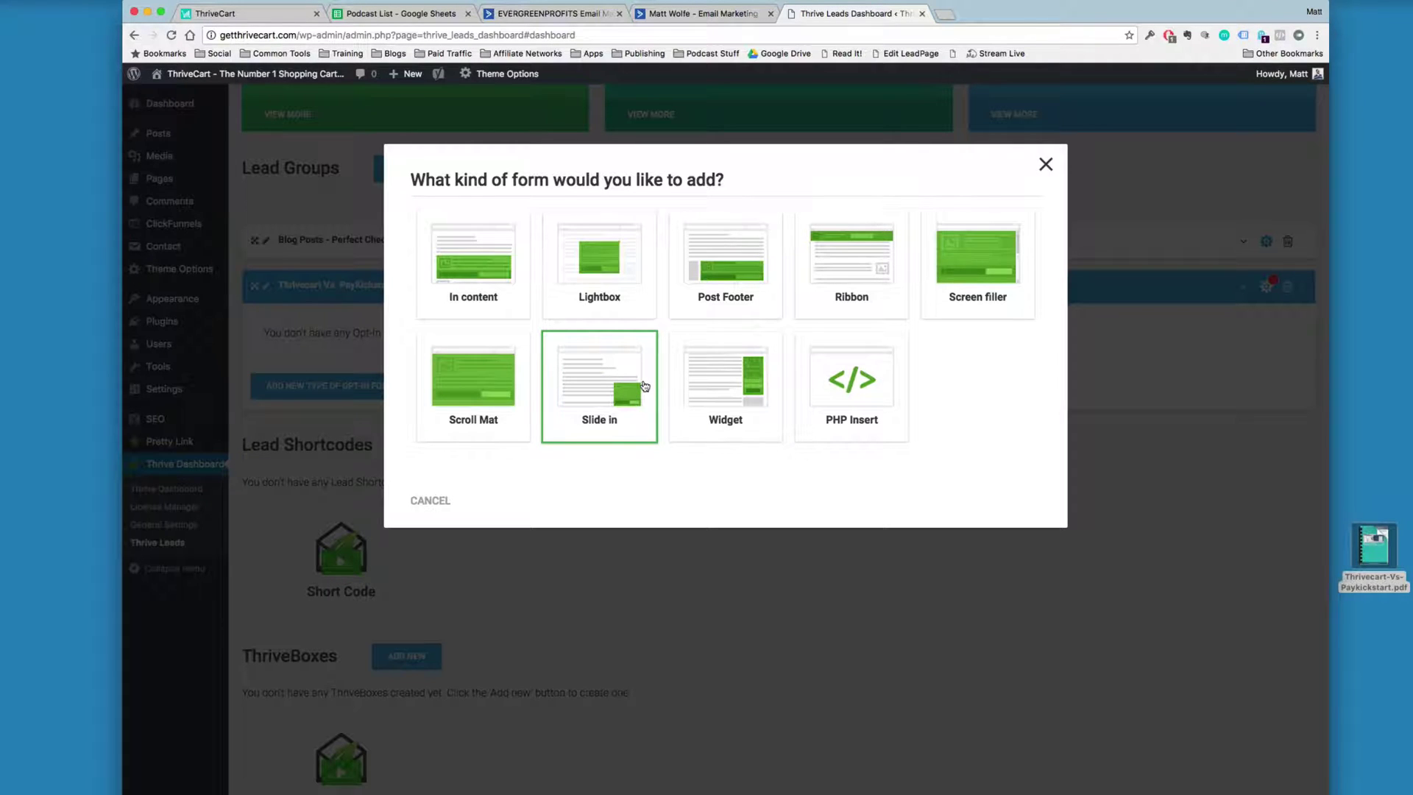
{"action": "left_click", "coordinate": [628, 420]}
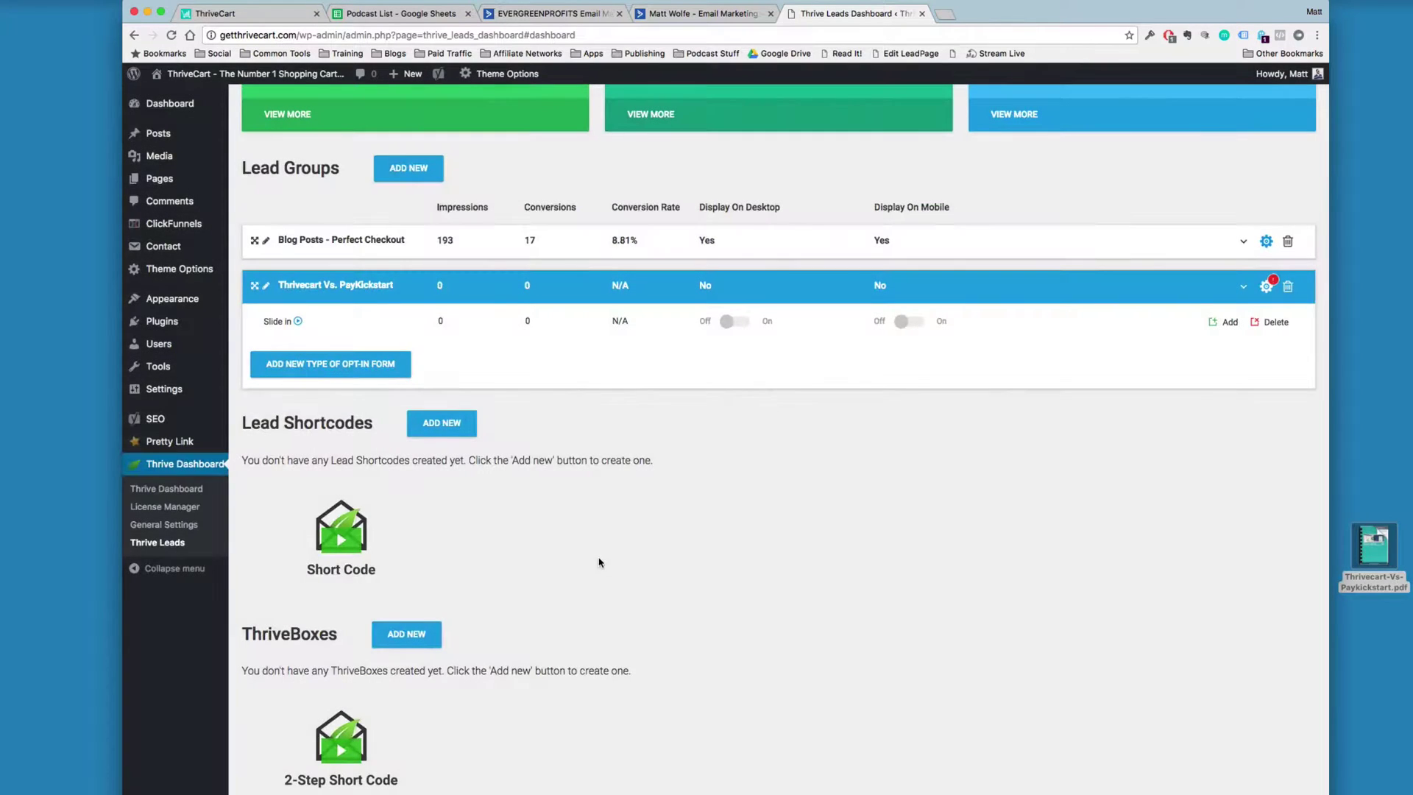
Step: Create a form named "Slide In" under the lead group's Slide in type
{"action": "left_click", "coordinate": [1225, 323]}
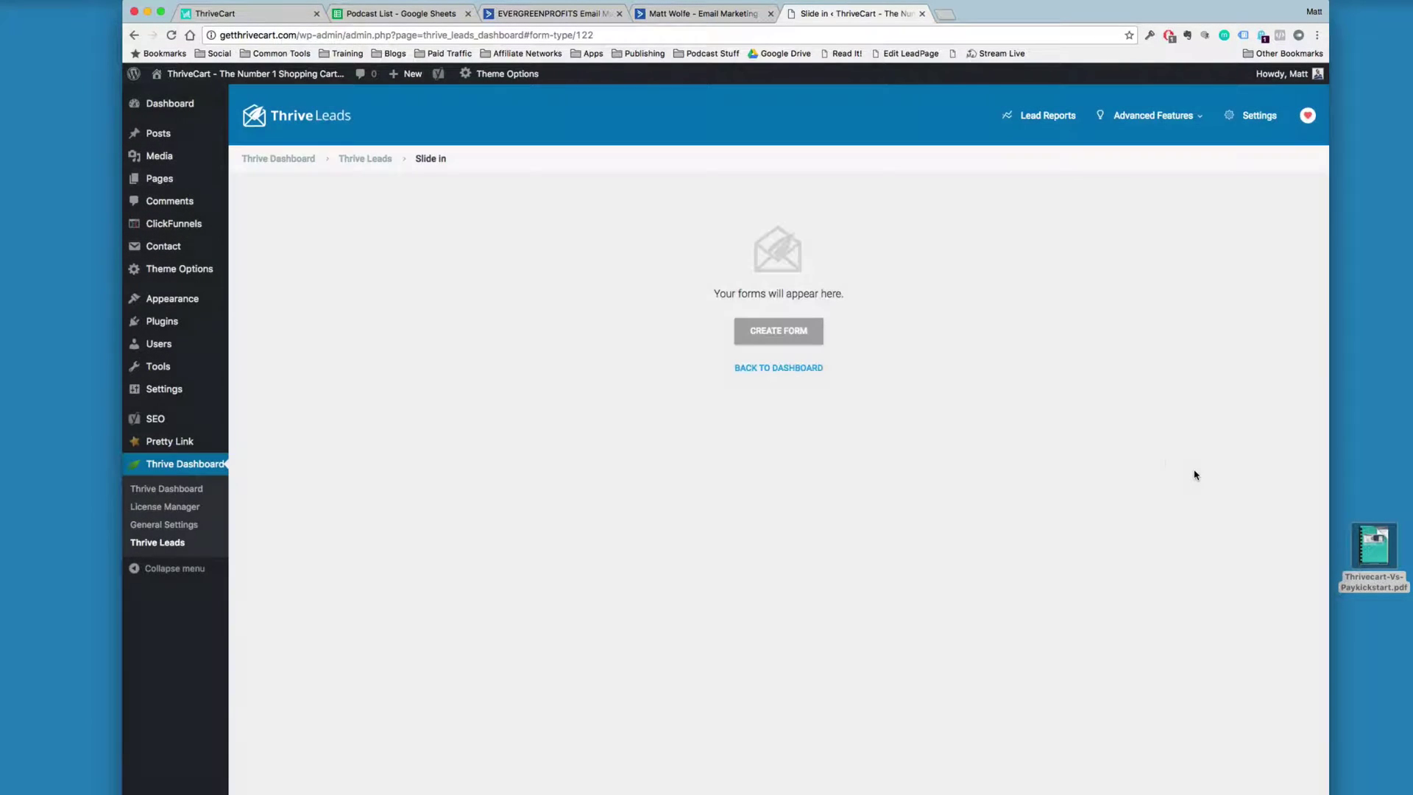
{"action": "left_click", "coordinate": [771, 335]}
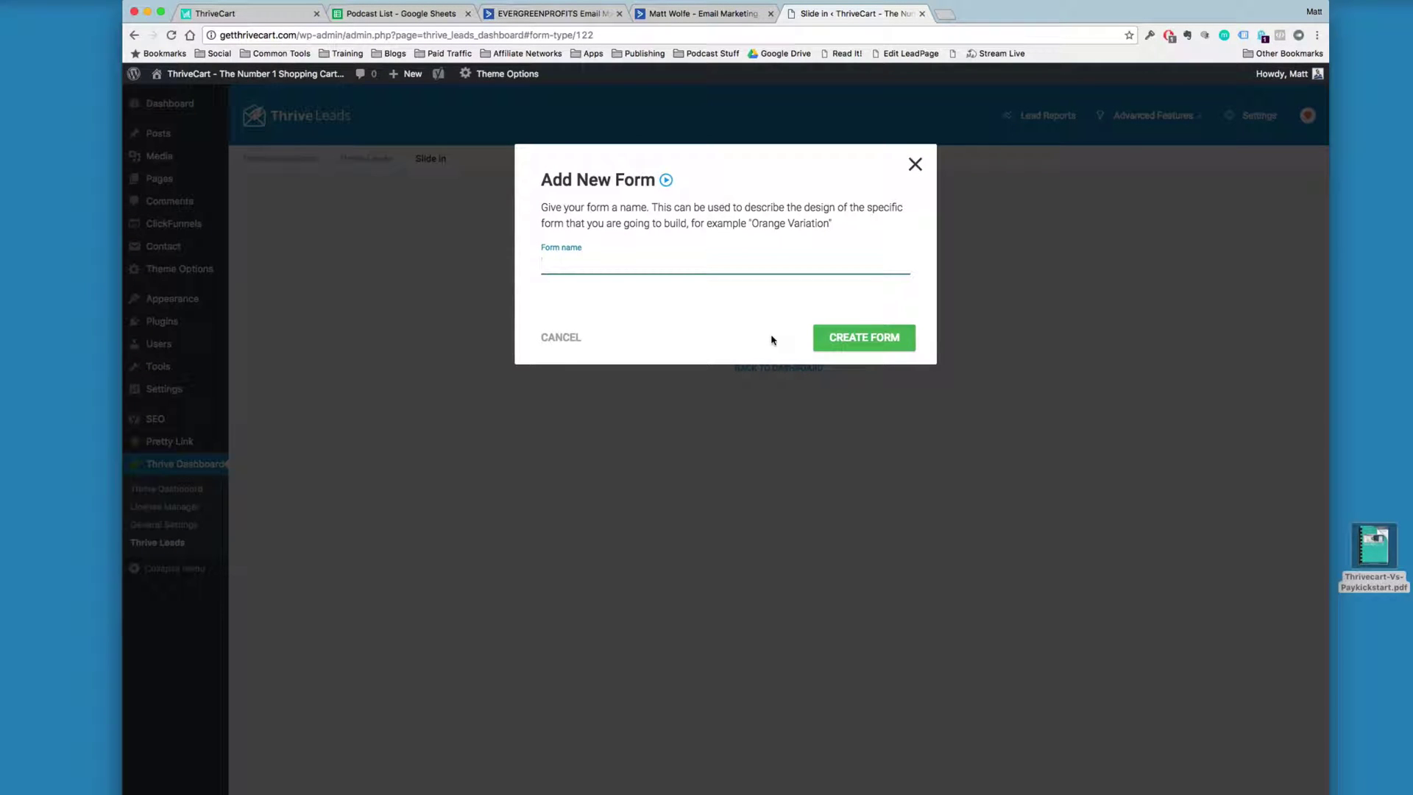
{"action": "type", "text": "Slide In"}
{"action": "left_click", "coordinate": [823, 335]}
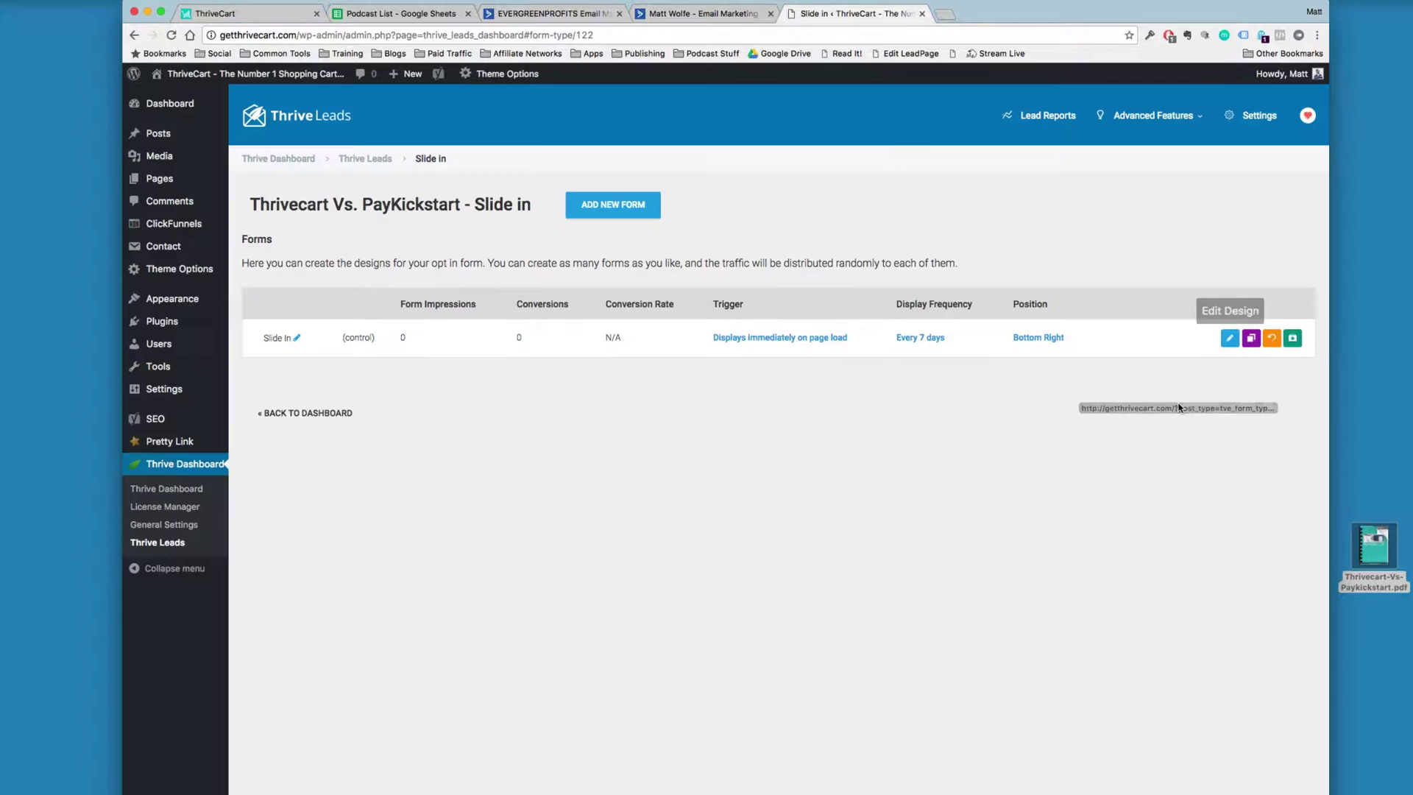
Step: Set the Slide In form's trigger to show at 10% scroll down the content, with SmartExit+ on, and save it
{"action": "left_click", "coordinate": [737, 337]}
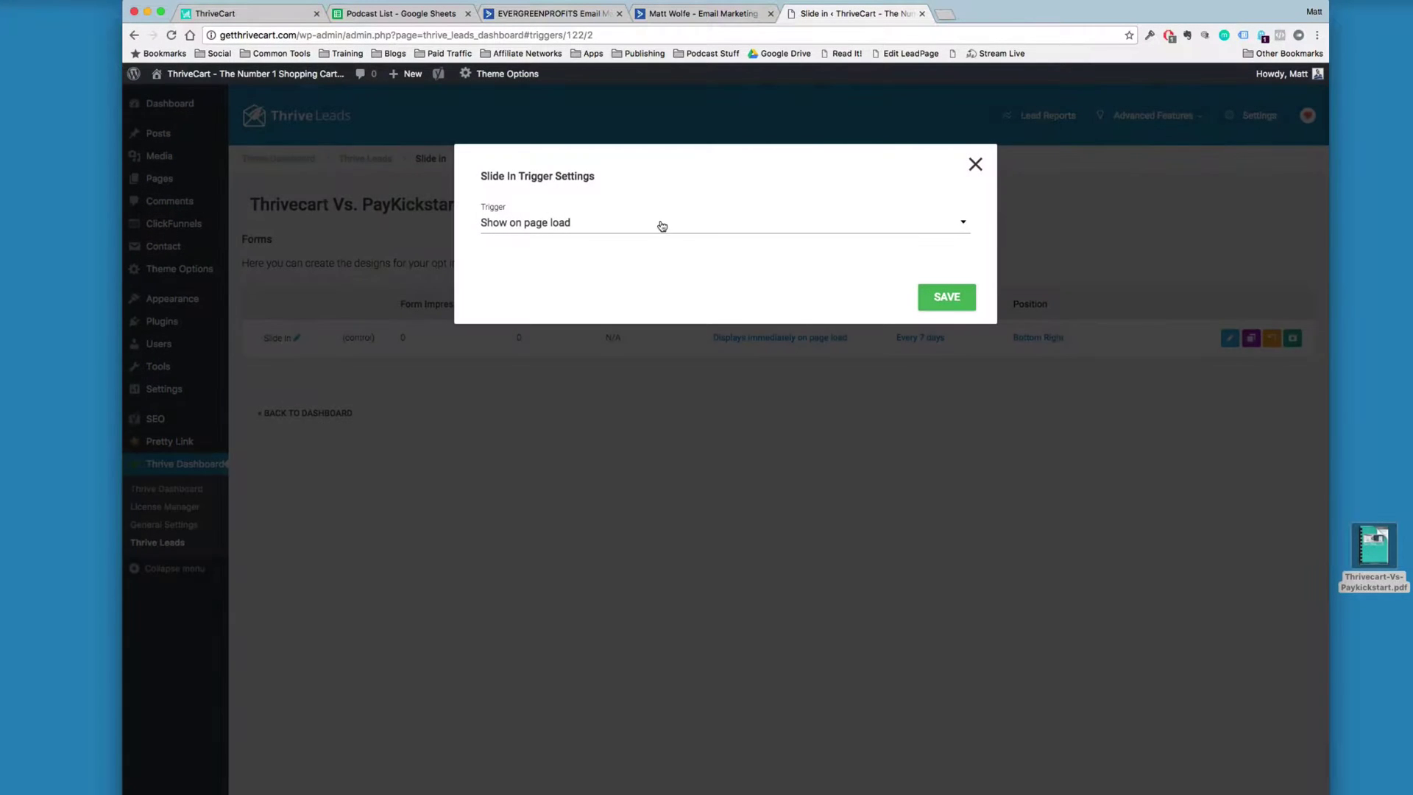
{"action": "left_click", "coordinate": [646, 225]}
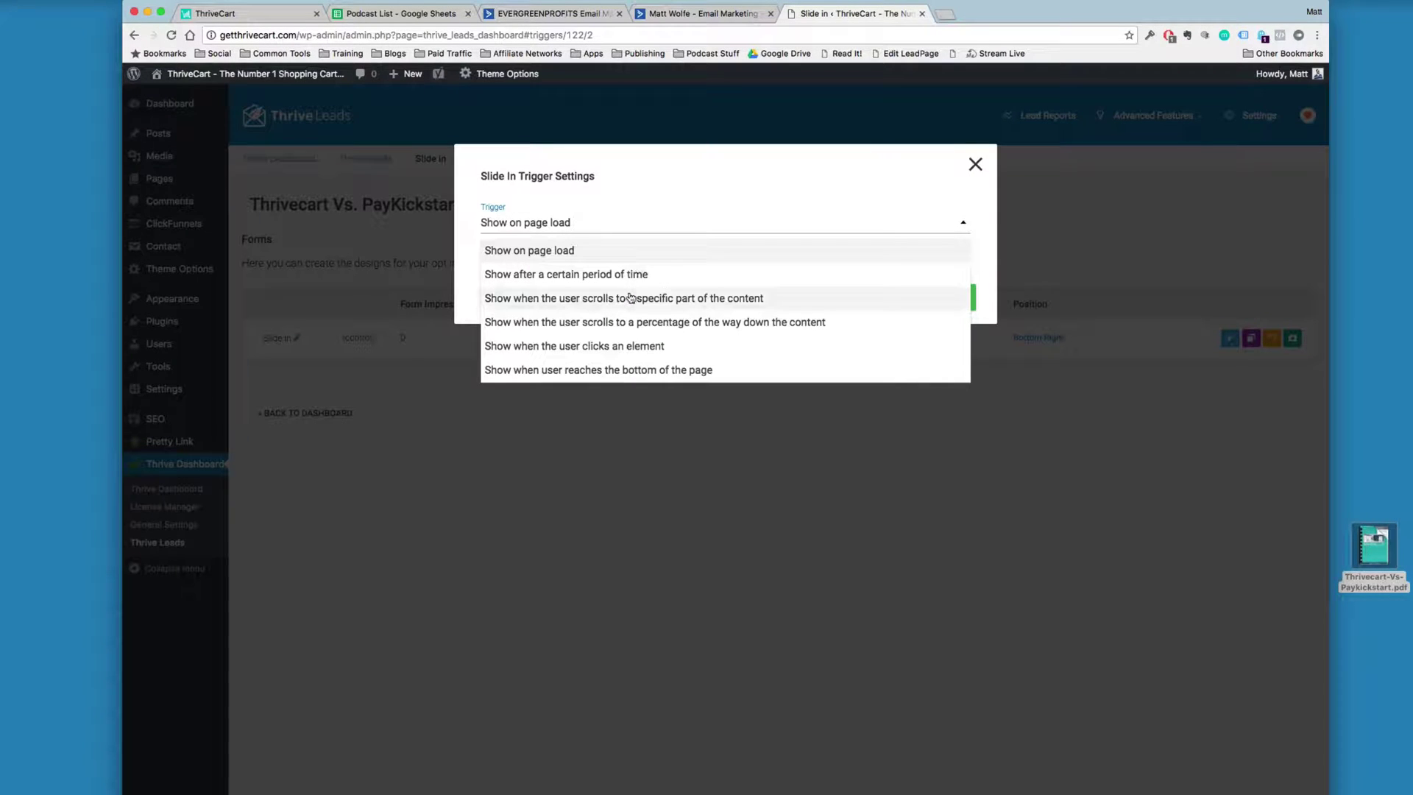
{"action": "left_click", "coordinate": [634, 324]}
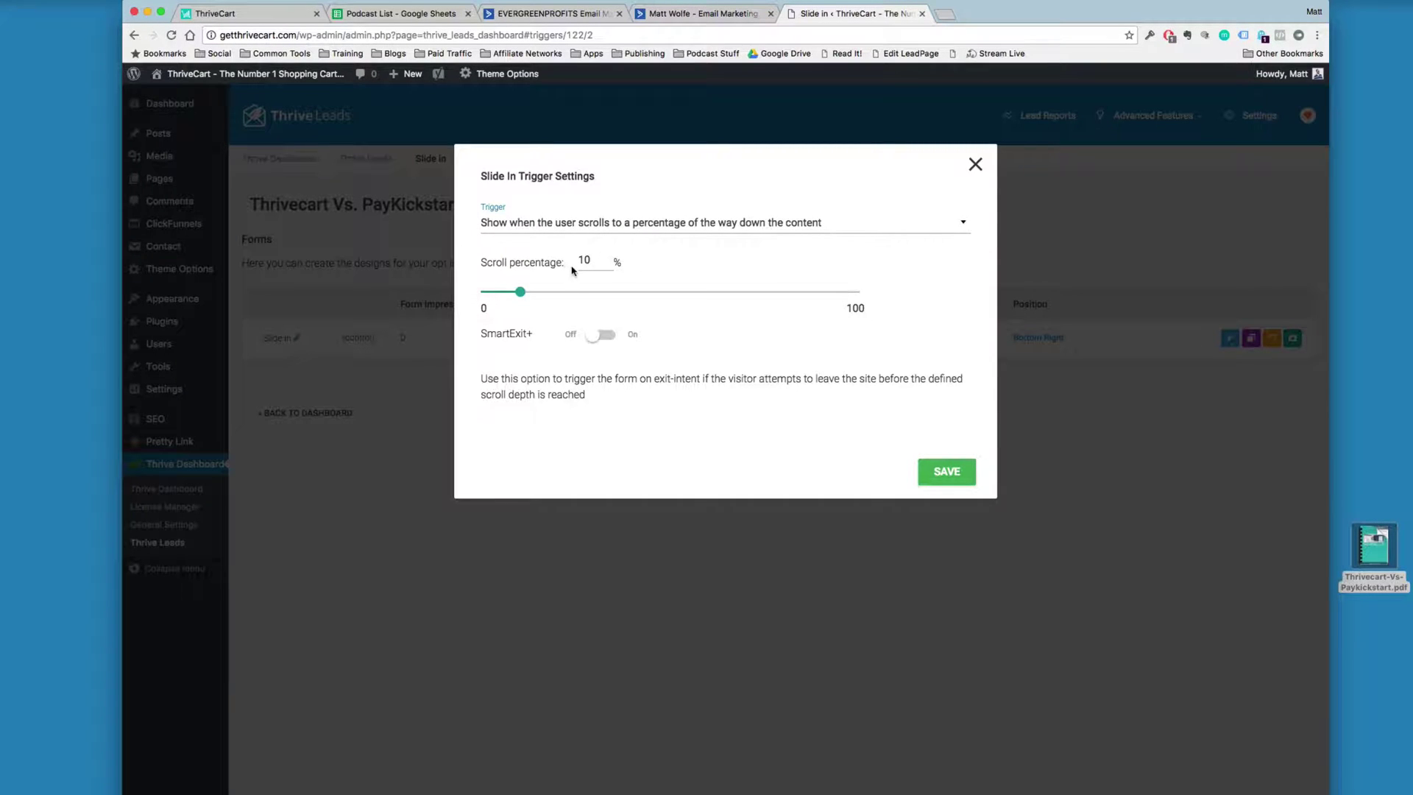
{"action": "left_click", "coordinate": [608, 337]}
{"action": "left_click", "coordinate": [948, 472]}
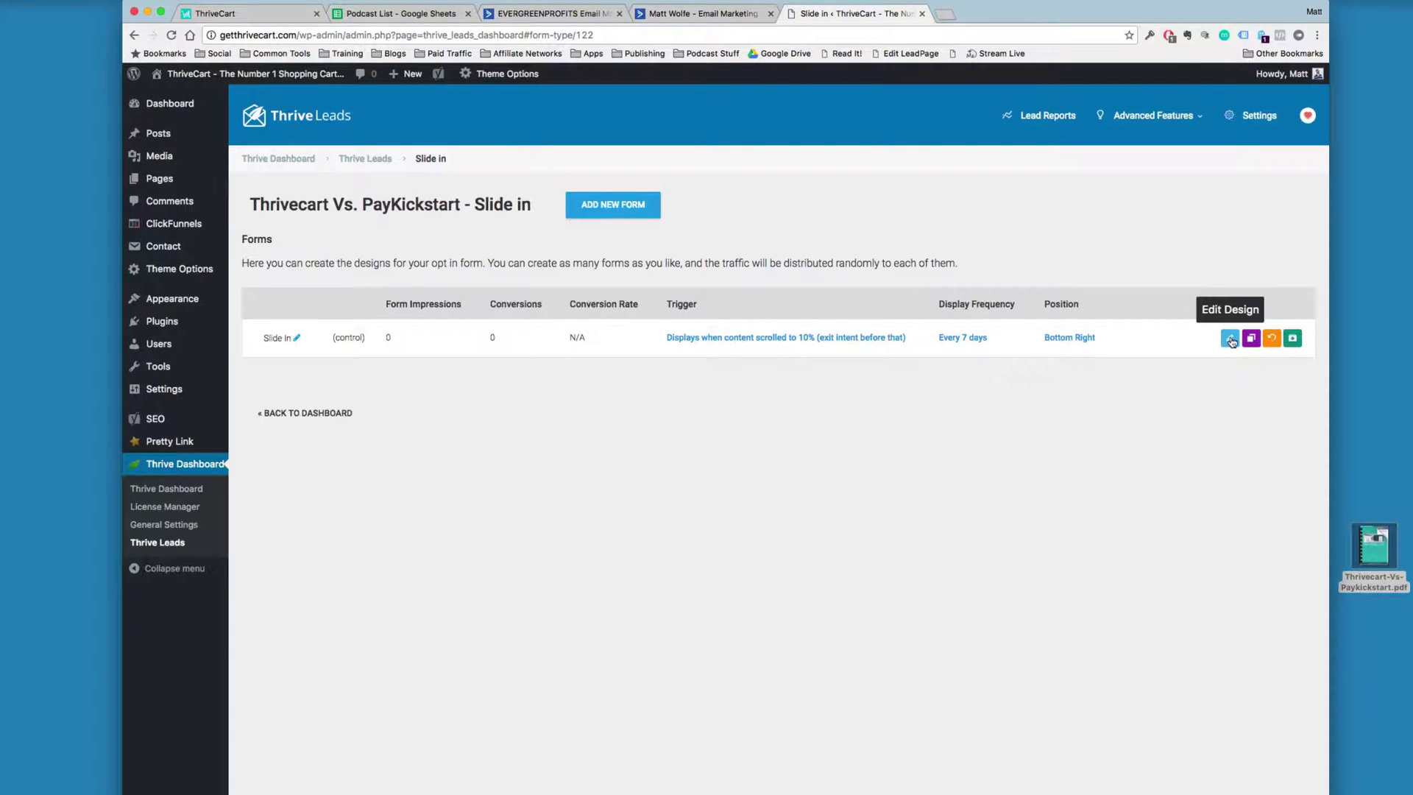
Step: Open the Slide In form's design and apply the "Slide in Set 001 v2" template
{"action": "left_click", "coordinate": [1230, 339]}
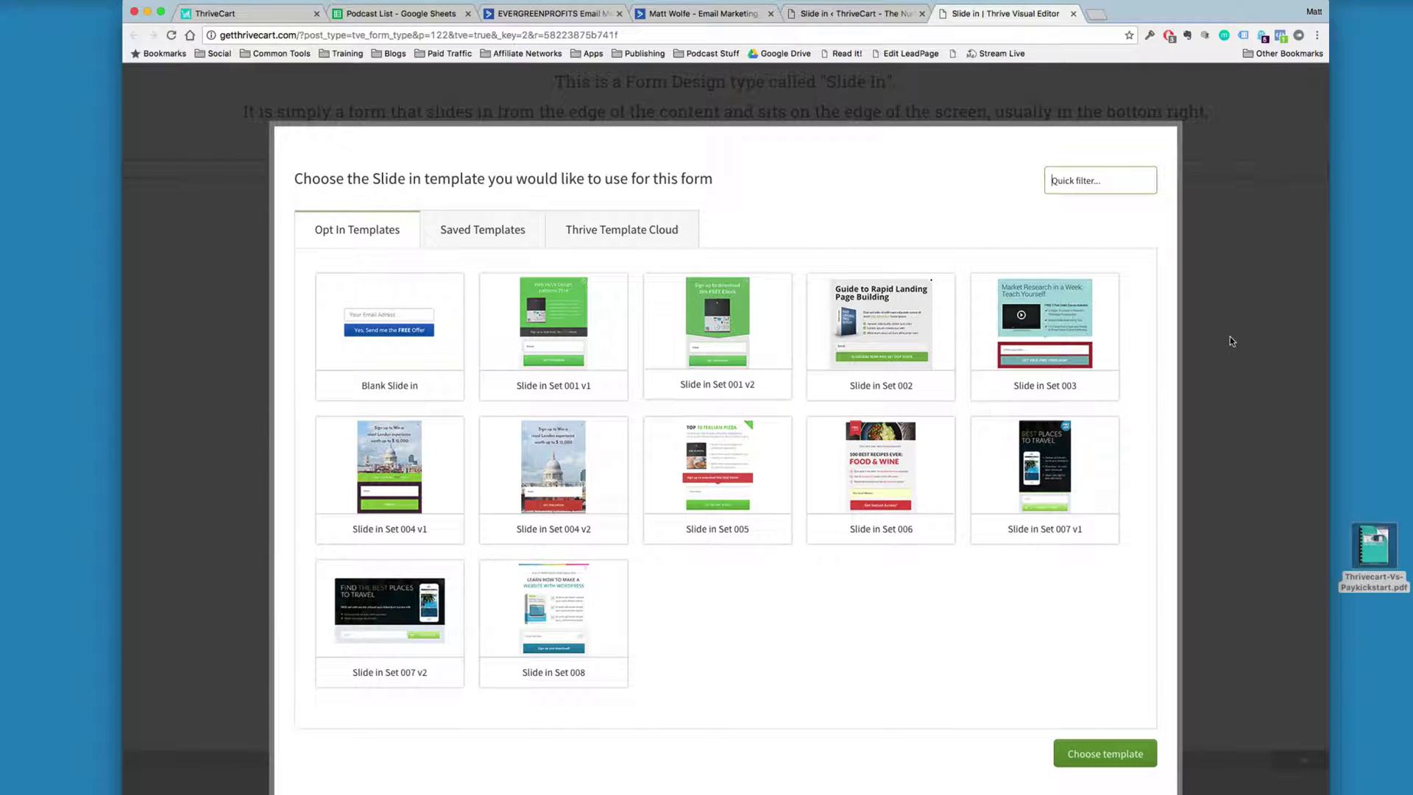
{"action": "left_click", "coordinate": [739, 321]}
{"action": "left_click", "coordinate": [1132, 761]}
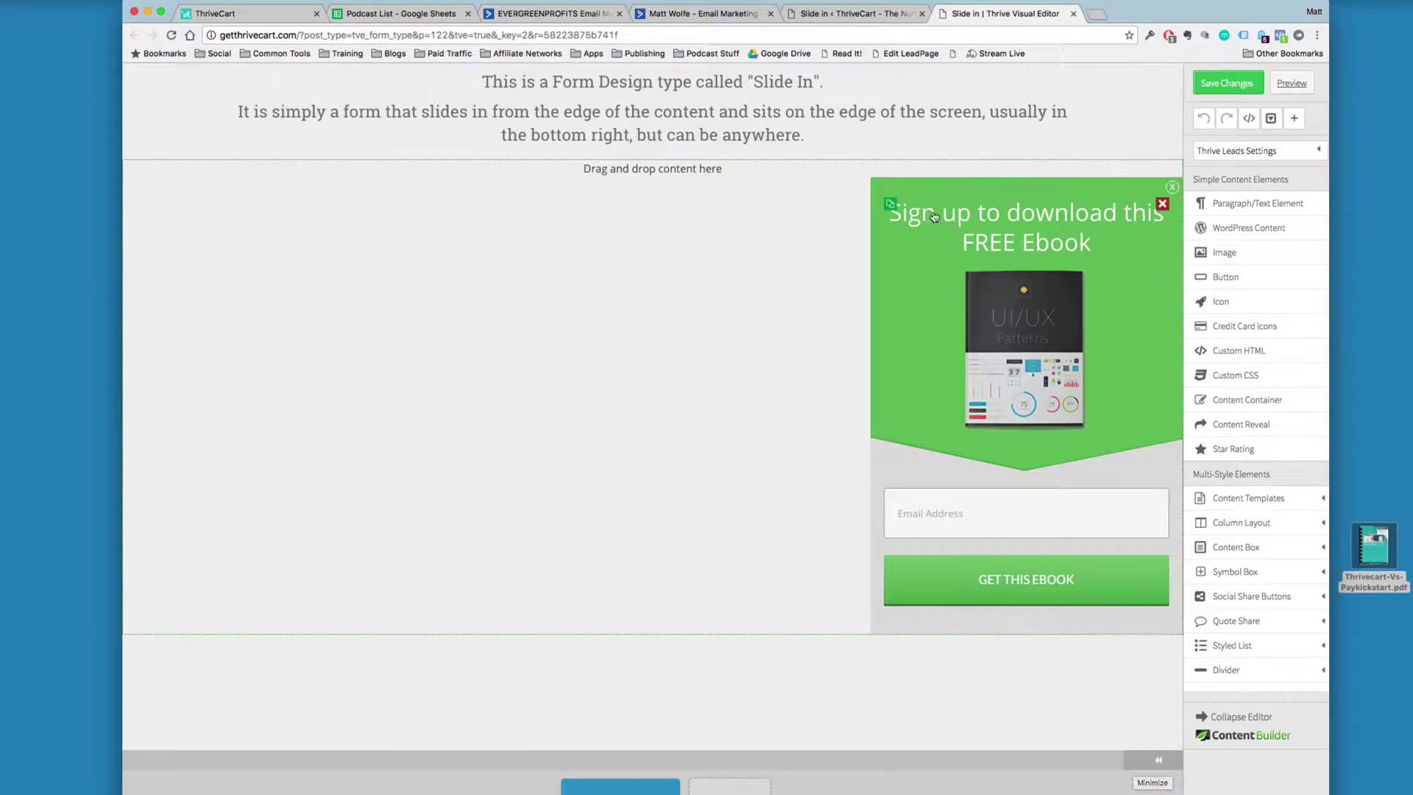
Step: Replace the form's headline with "Download a Printable Version of this Blog Post"
{"action": "left_click", "coordinate": [1008, 221]}
{"action": "left_click_drag", "start_coordinate": [1095, 235], "coordinate": [890, 206]}
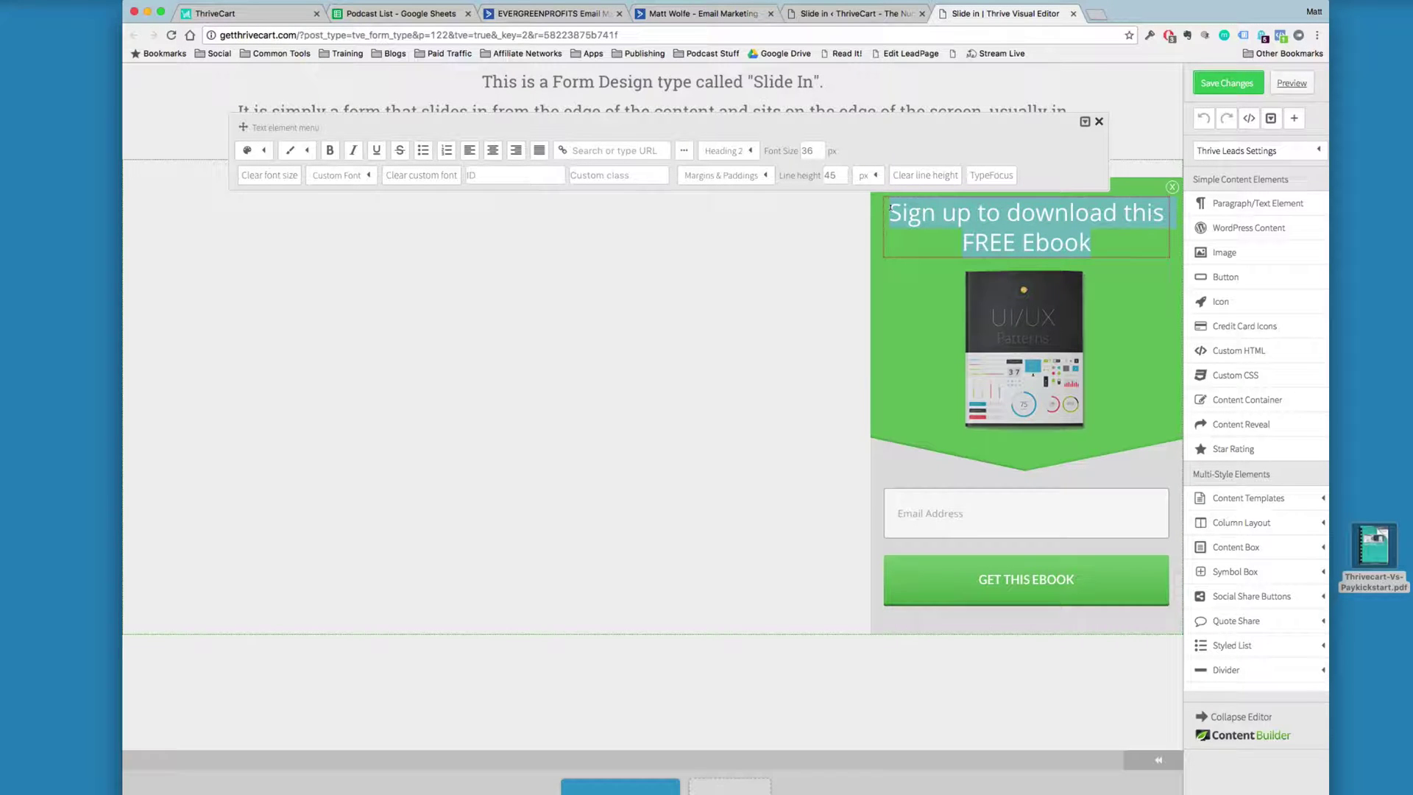
{"action": "type", "text": "Download a Printable Version of This Blog Pos"}
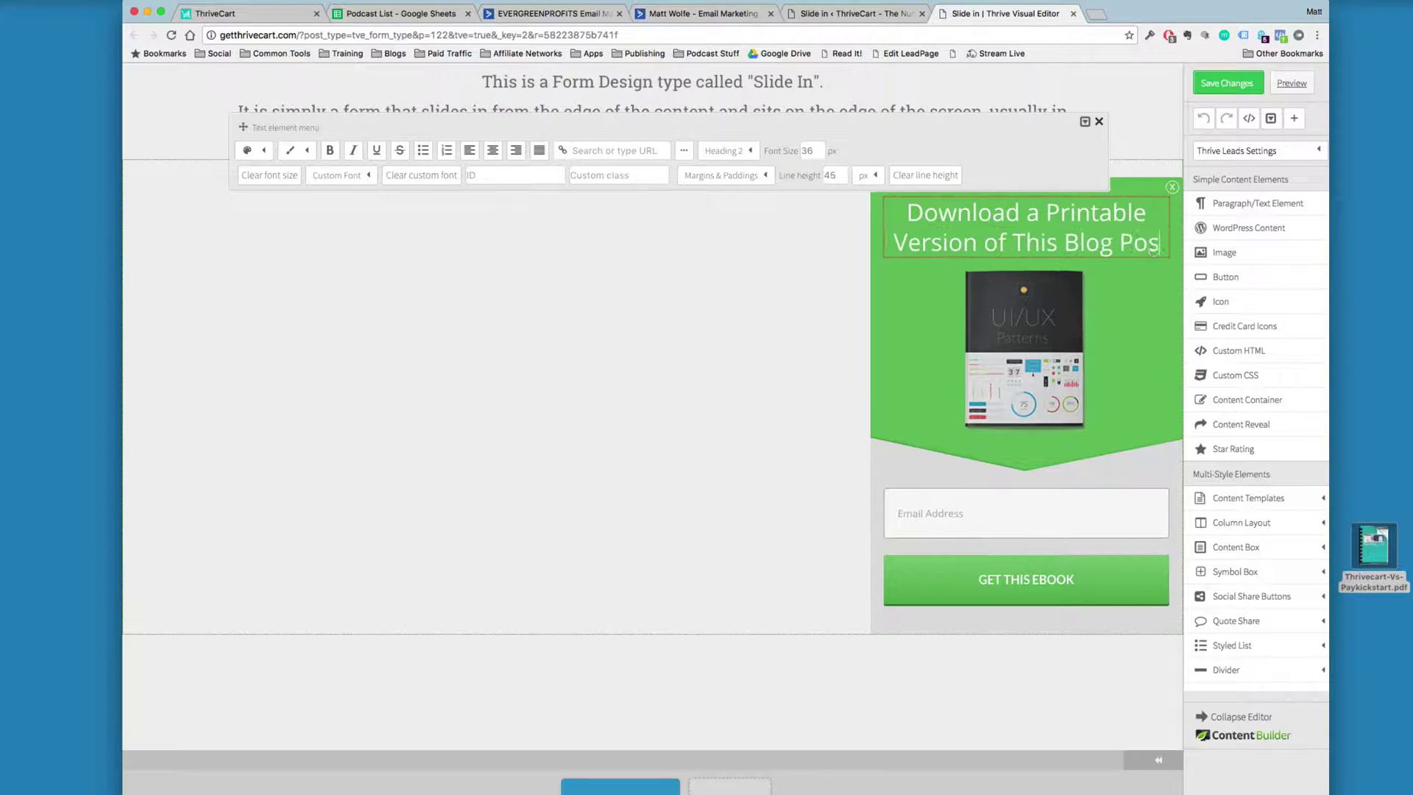
{"action": "type", "text": "t"}
{"action": "key", "text": "Escape"}
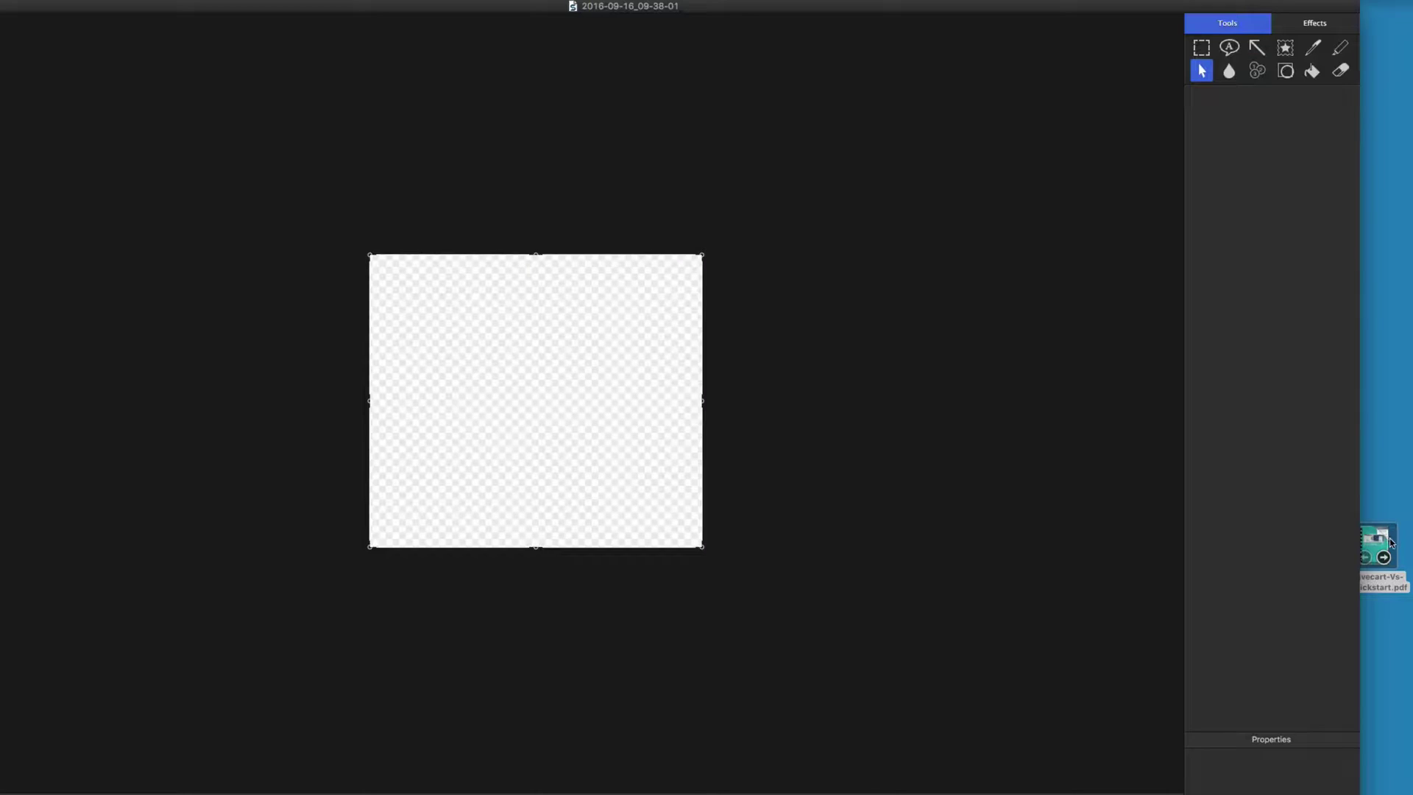
Step: Open Thrivecart-Vs-Paykickstart.pdf from the desktop and capture its cover page into the screenshot editor
{"action": "mouse_move", "coordinate": [1380, 542]}
{"action": "left_mouse_down"}
{"action": "mouse_move", "coordinate": [1381, 505]}
{"action": "mouse_move", "coordinate": [1383, 553]}
{"action": "left_mouse_up"}
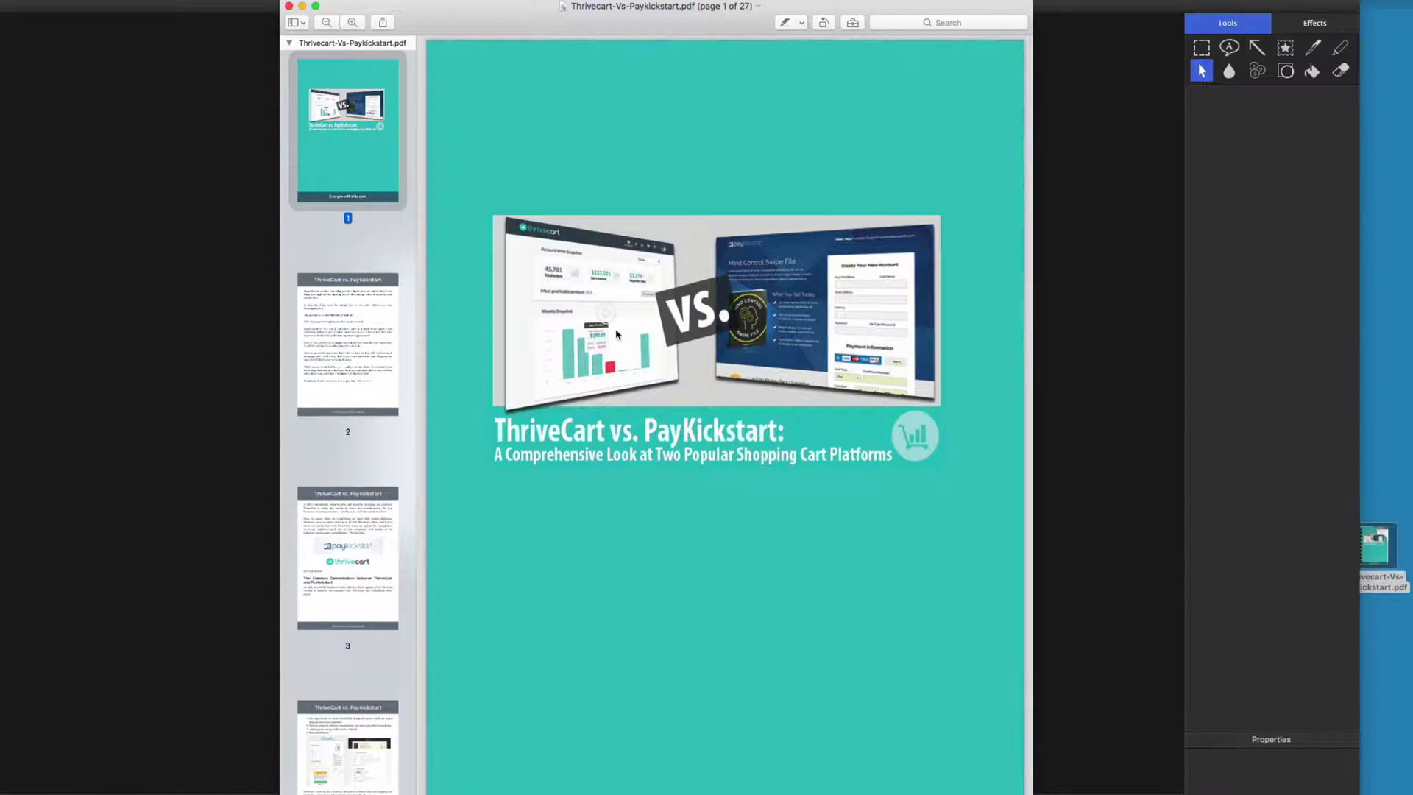
{"action": "key", "text": "ctrl+shift+c"}
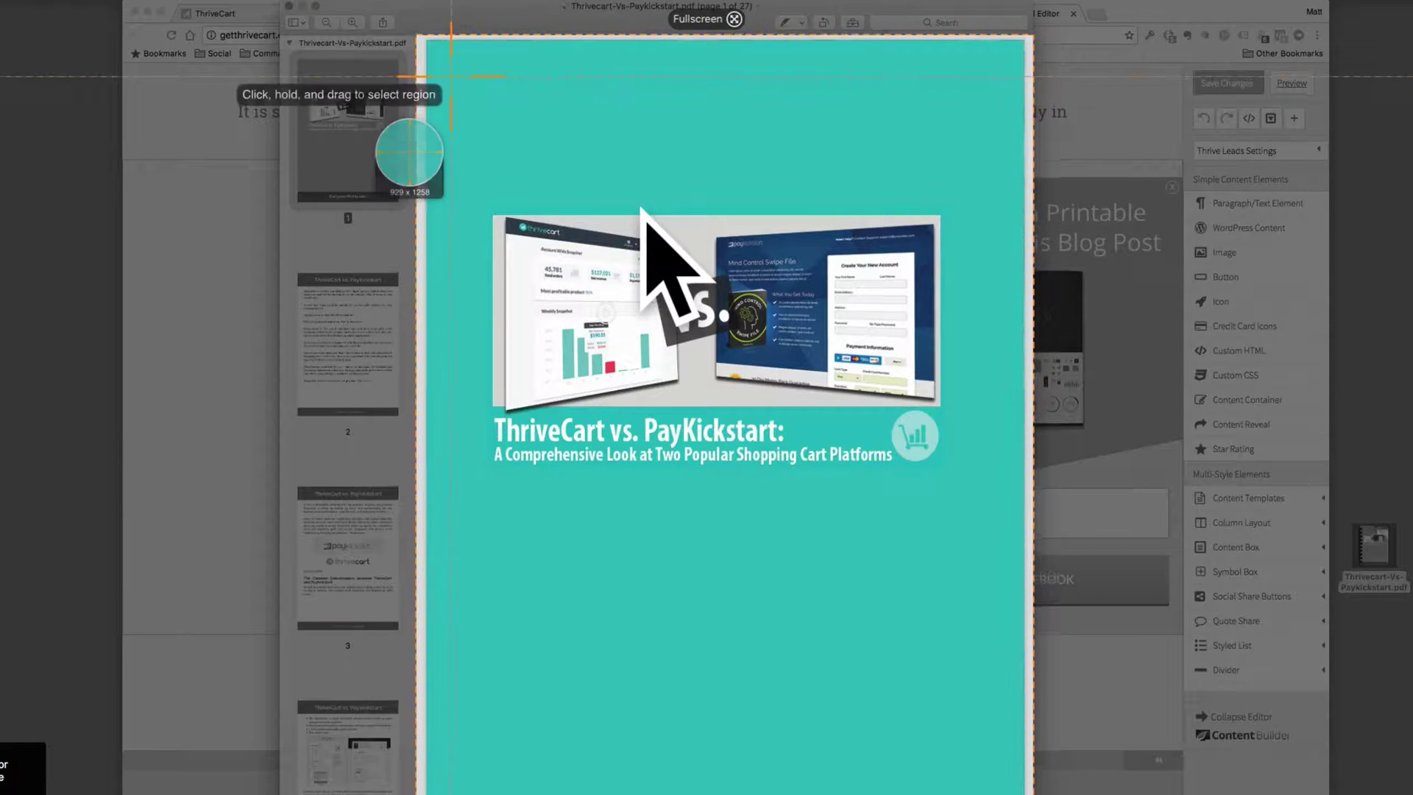
{"action": "left_click_drag", "start_coordinate": [449, 58], "coordinate": [1005, 775]}
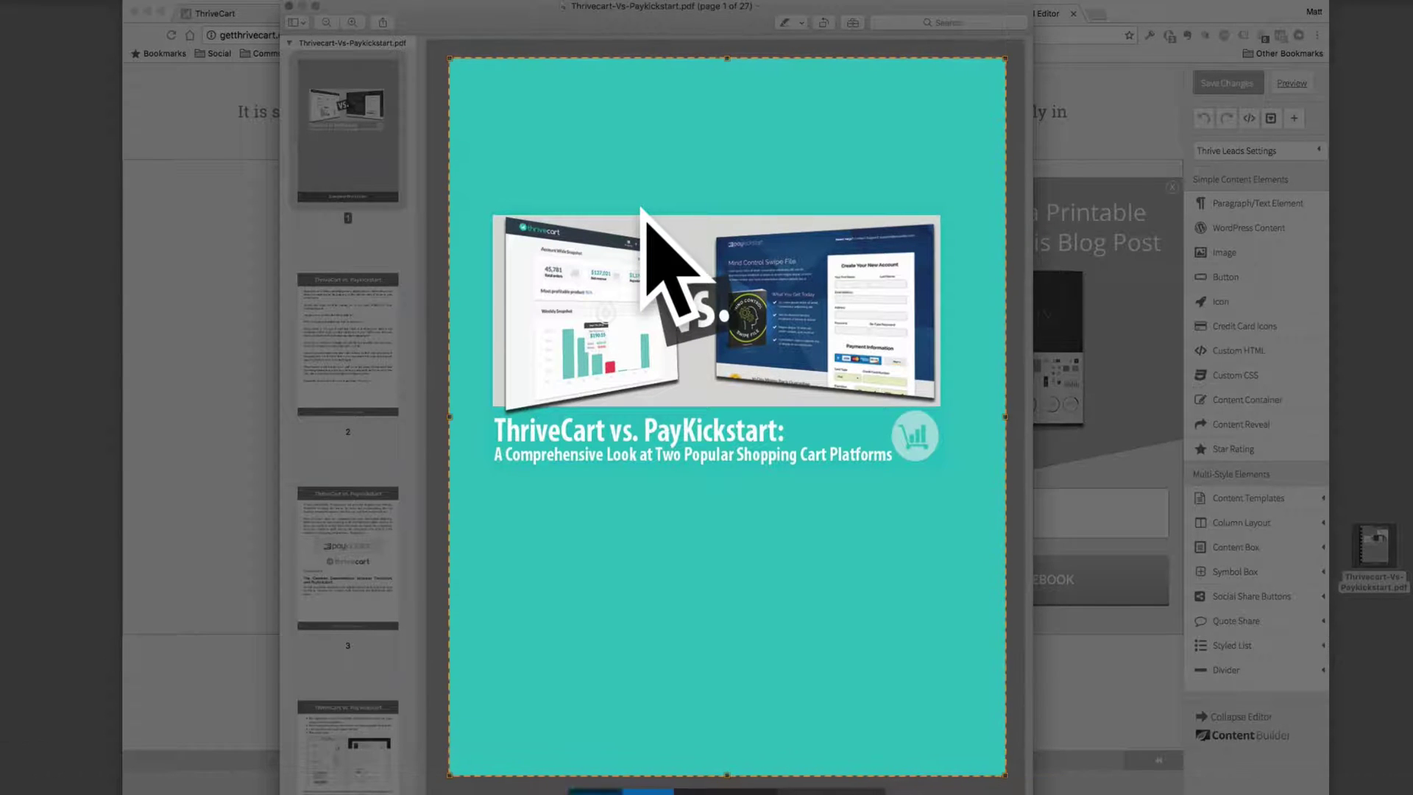
{"action": "key", "text": "Return"}
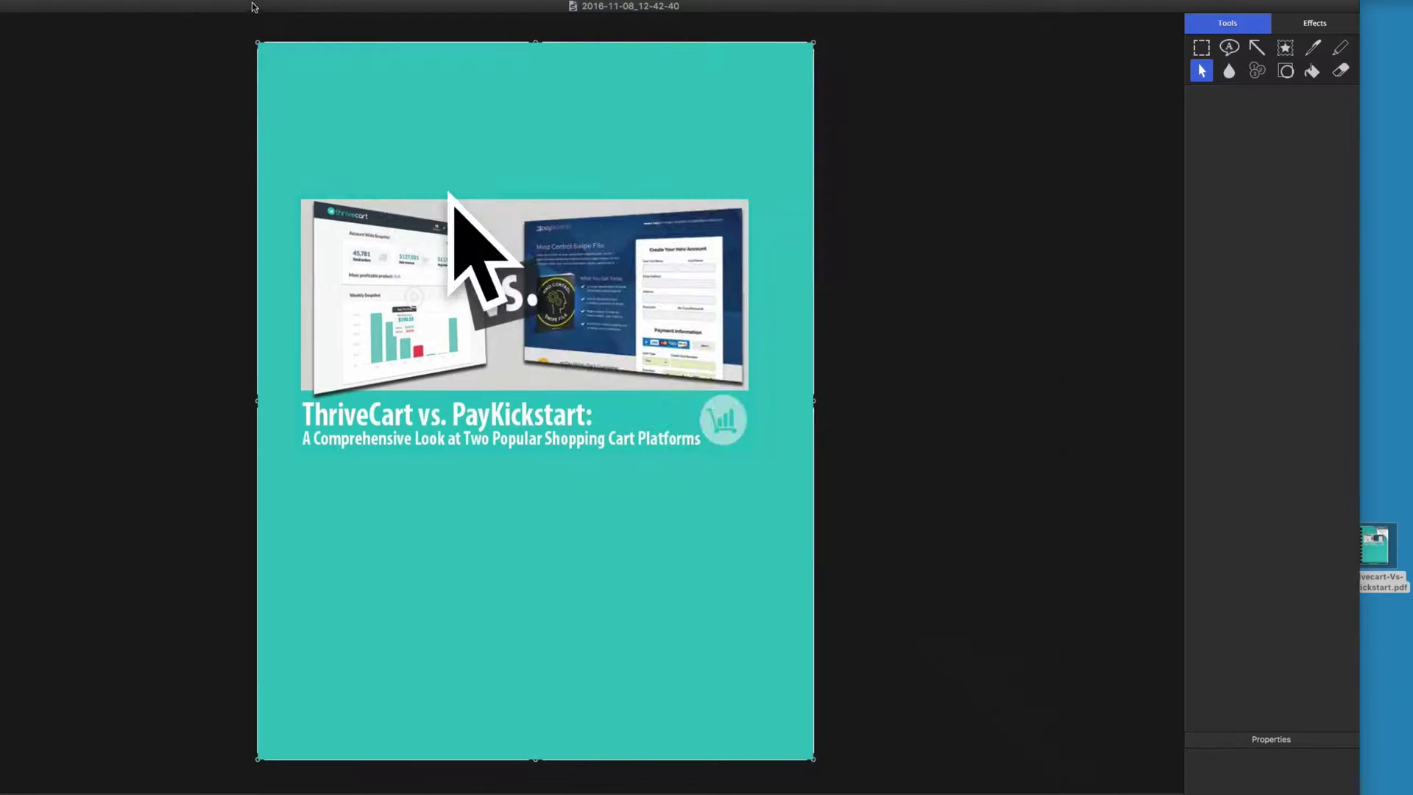
Step: Delete the captured mouse cursor from the cover image and trim the image's side edges
{"action": "key", "text": "r"}
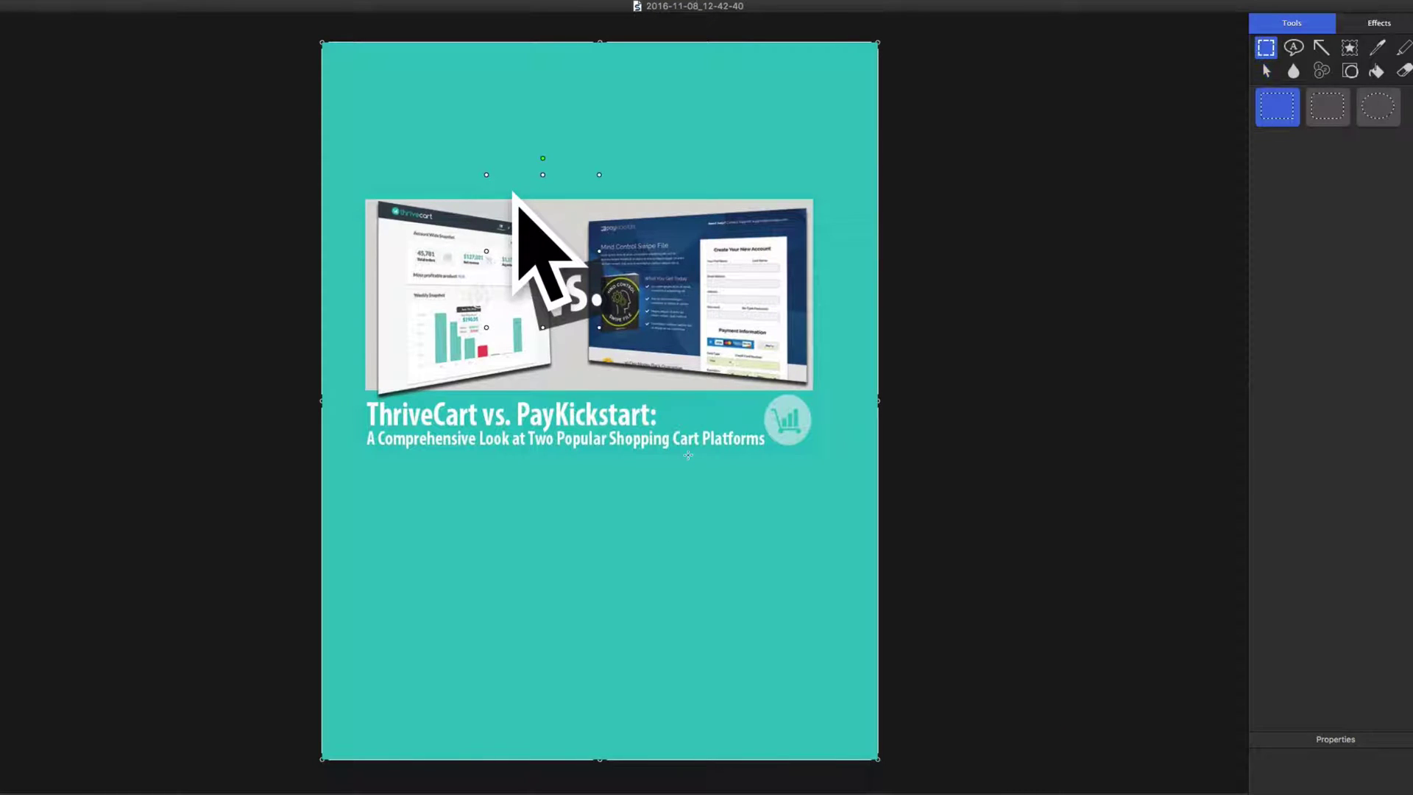
{"action": "key", "text": "Delete"}
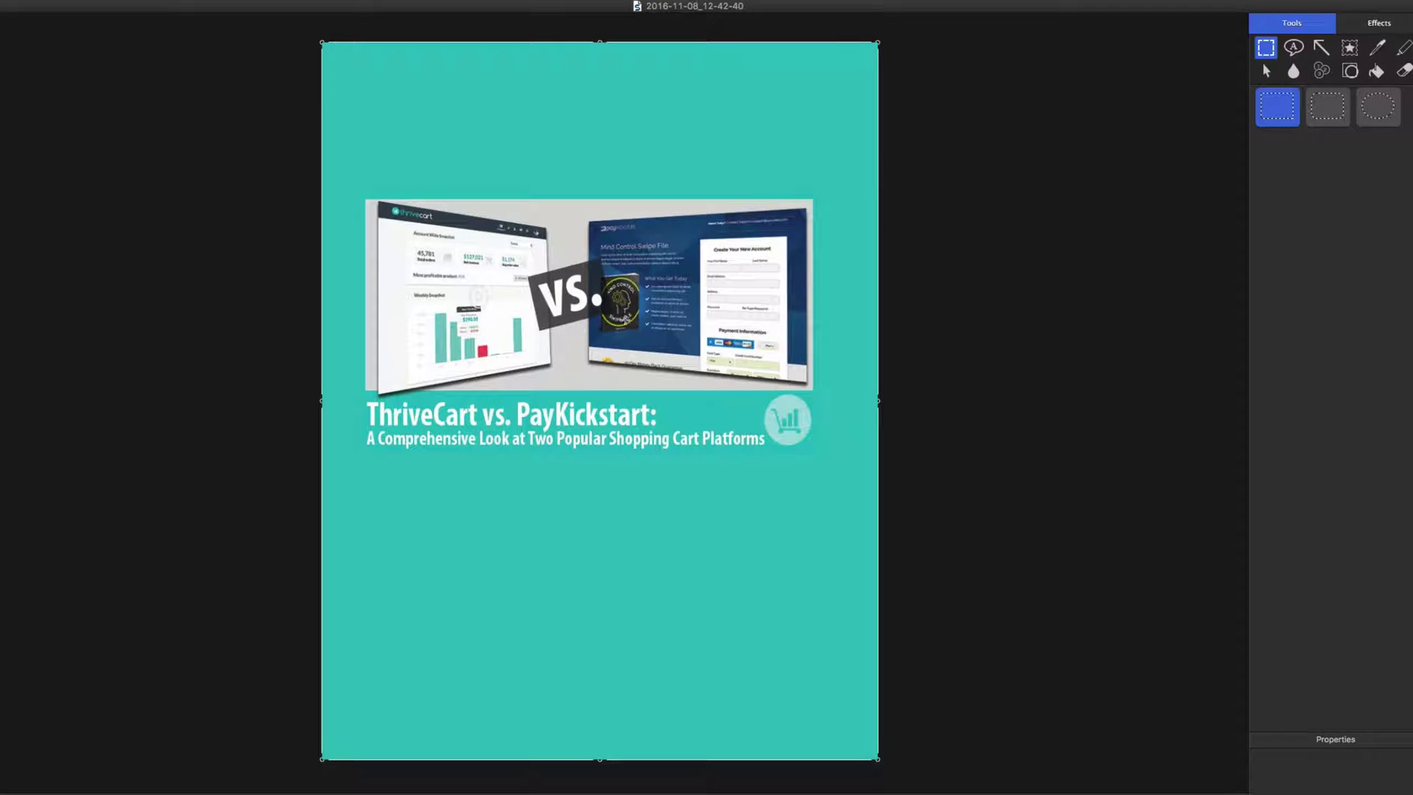
{"action": "left_click_drag", "start_coordinate": [878, 401], "coordinate": [866, 401]}
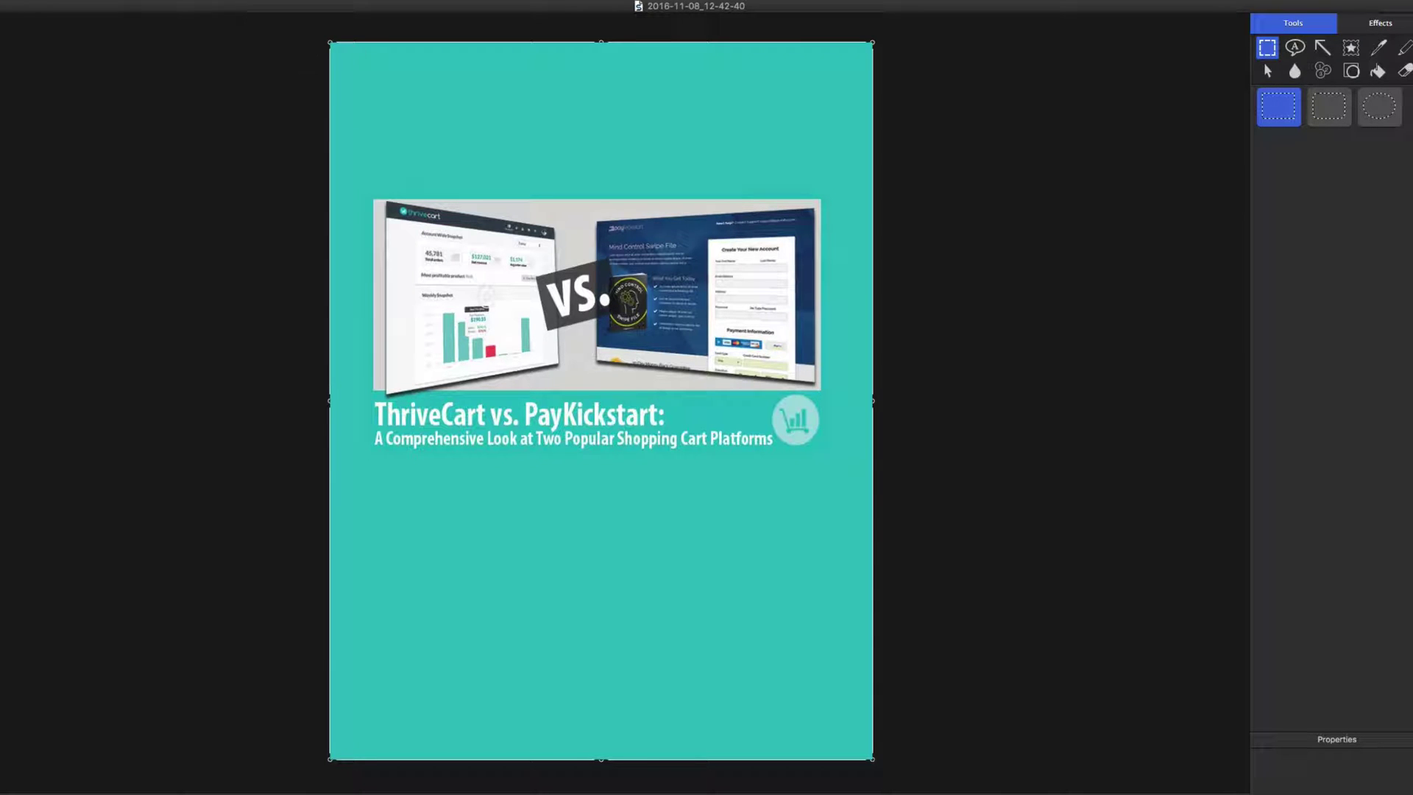
Step: Apply a Perspective effect to the cover image, adjust its rotation and tilt, and add a Shadow effect
{"action": "left_click", "coordinate": [1404, 30]}
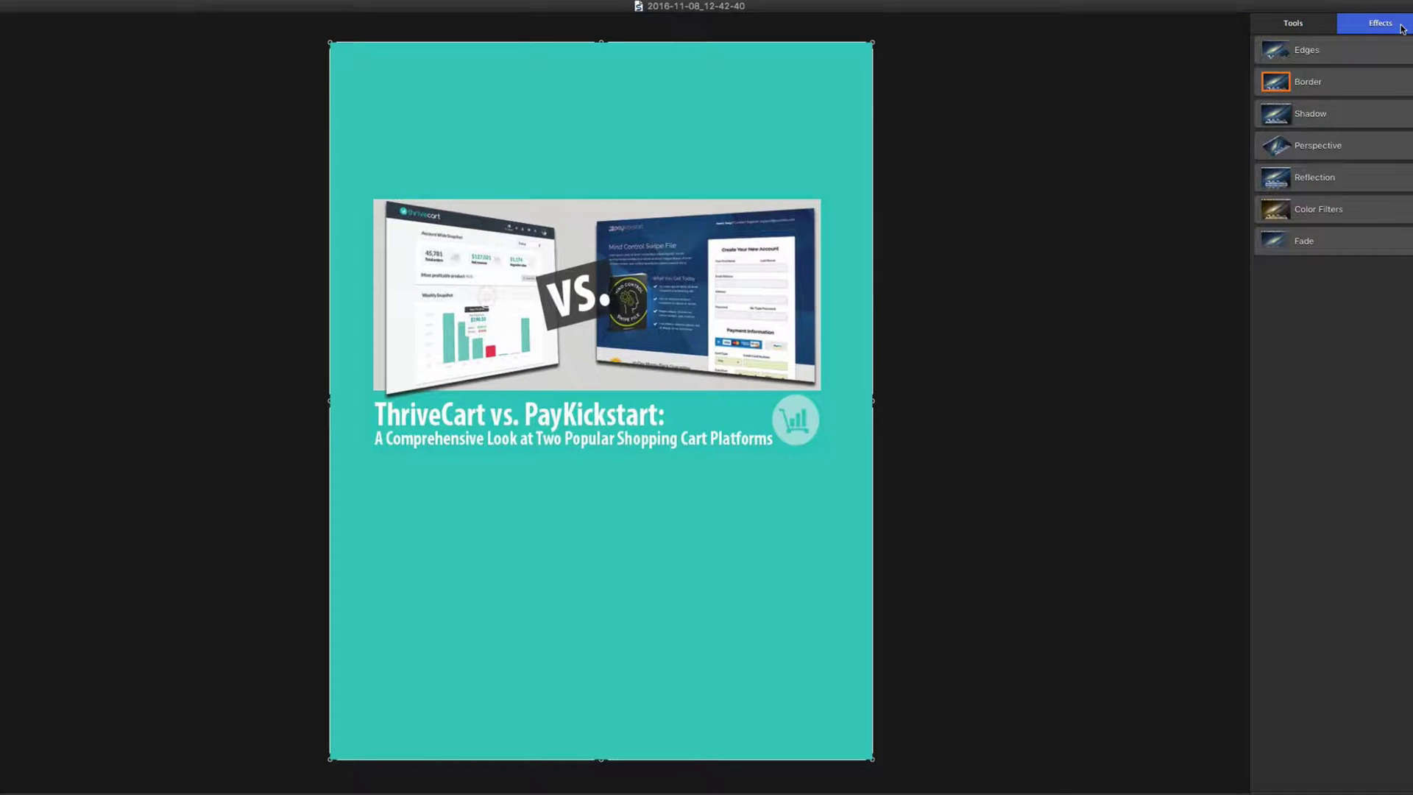
{"action": "left_click", "coordinate": [1304, 153]}
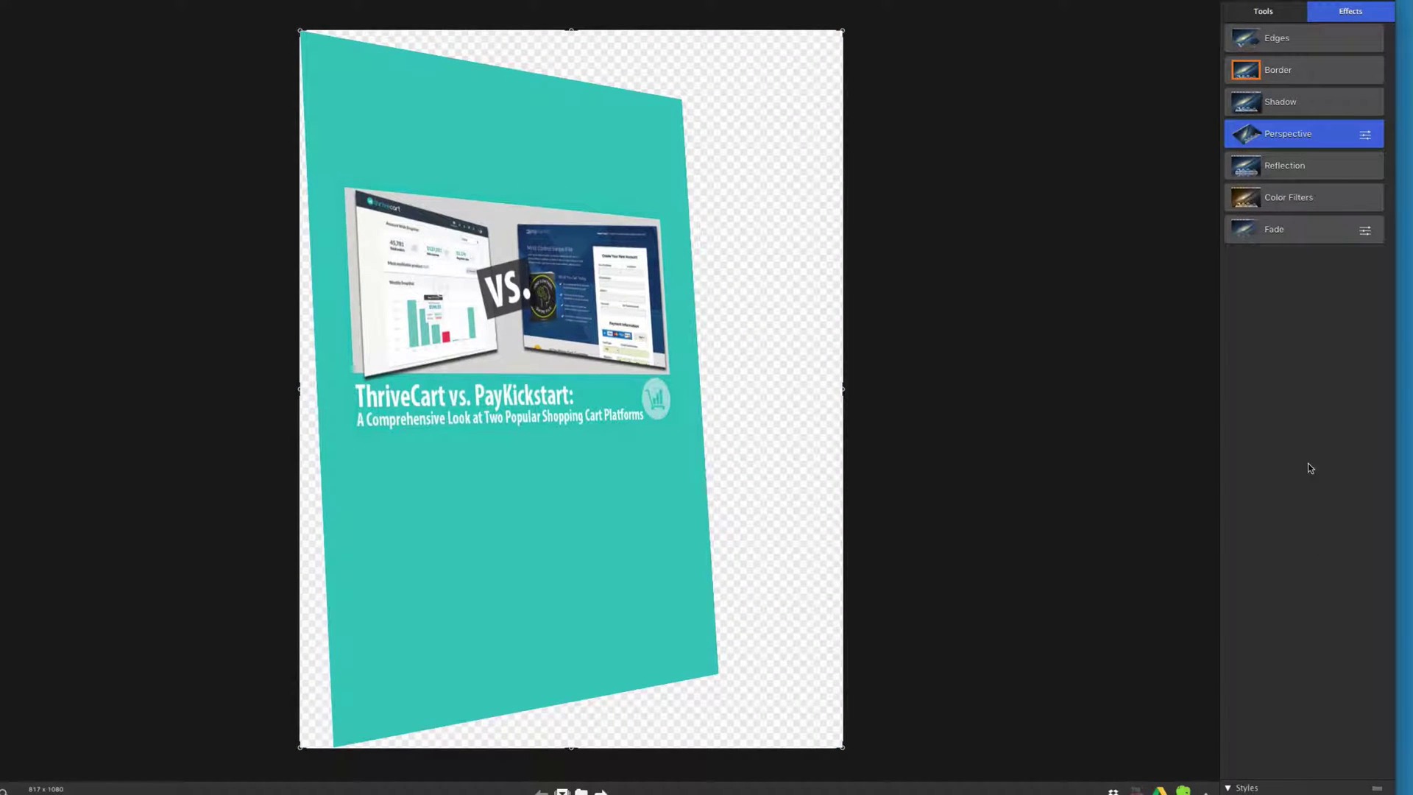
{"action": "left_click", "coordinate": [1366, 135]}
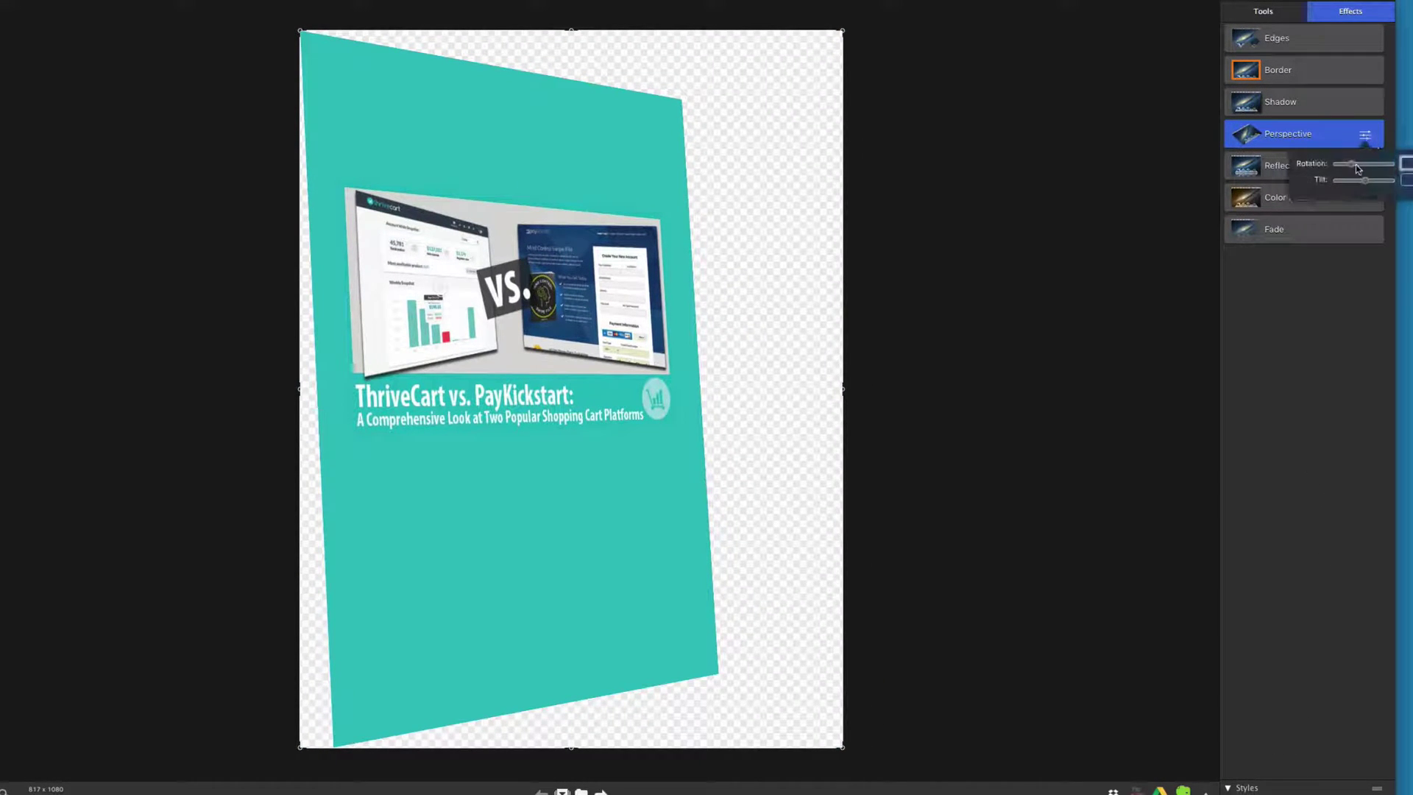
{"action": "left_click_drag", "start_coordinate": [1352, 166], "coordinate": [1371, 185]}
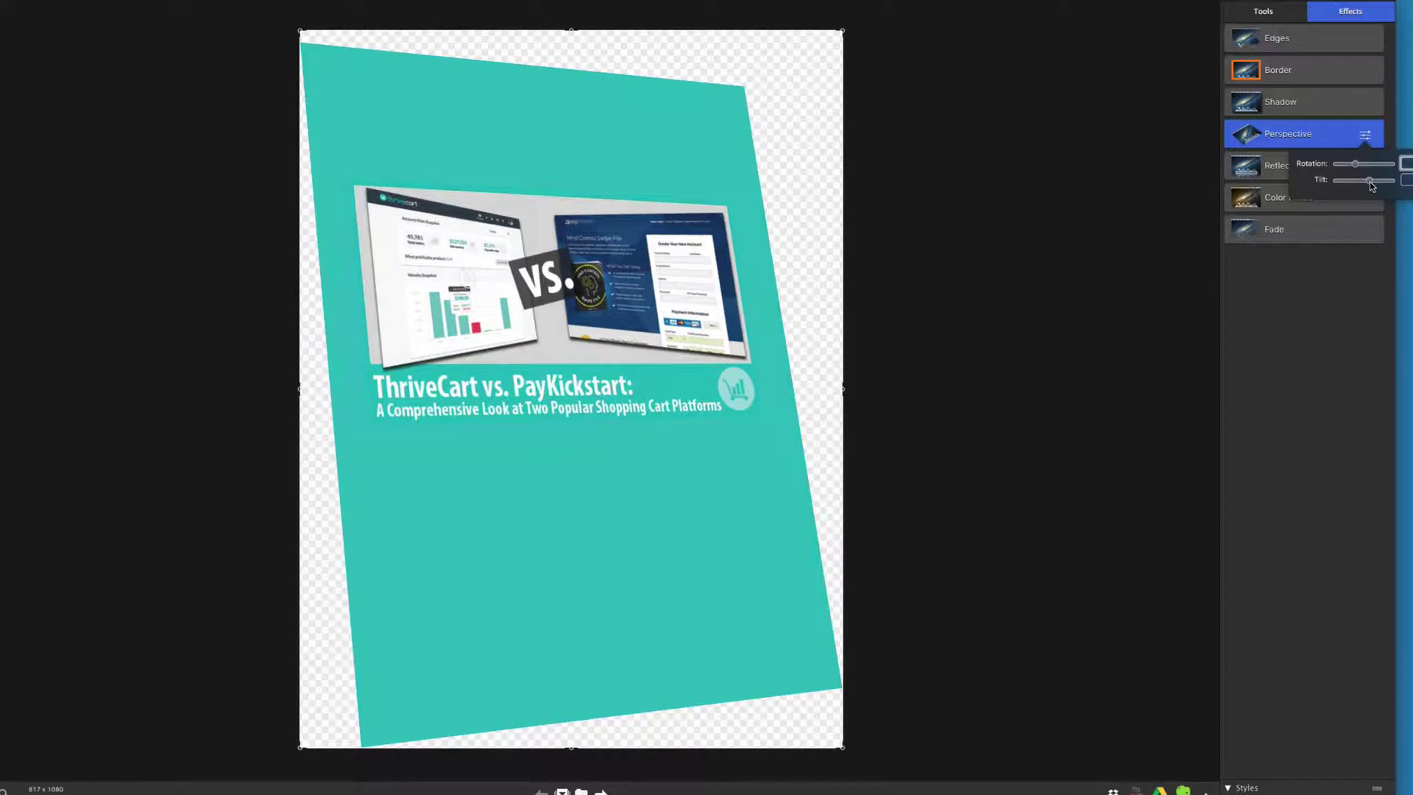
{"action": "left_click", "coordinate": [1365, 134]}
{"action": "left_click", "coordinate": [1305, 102]}
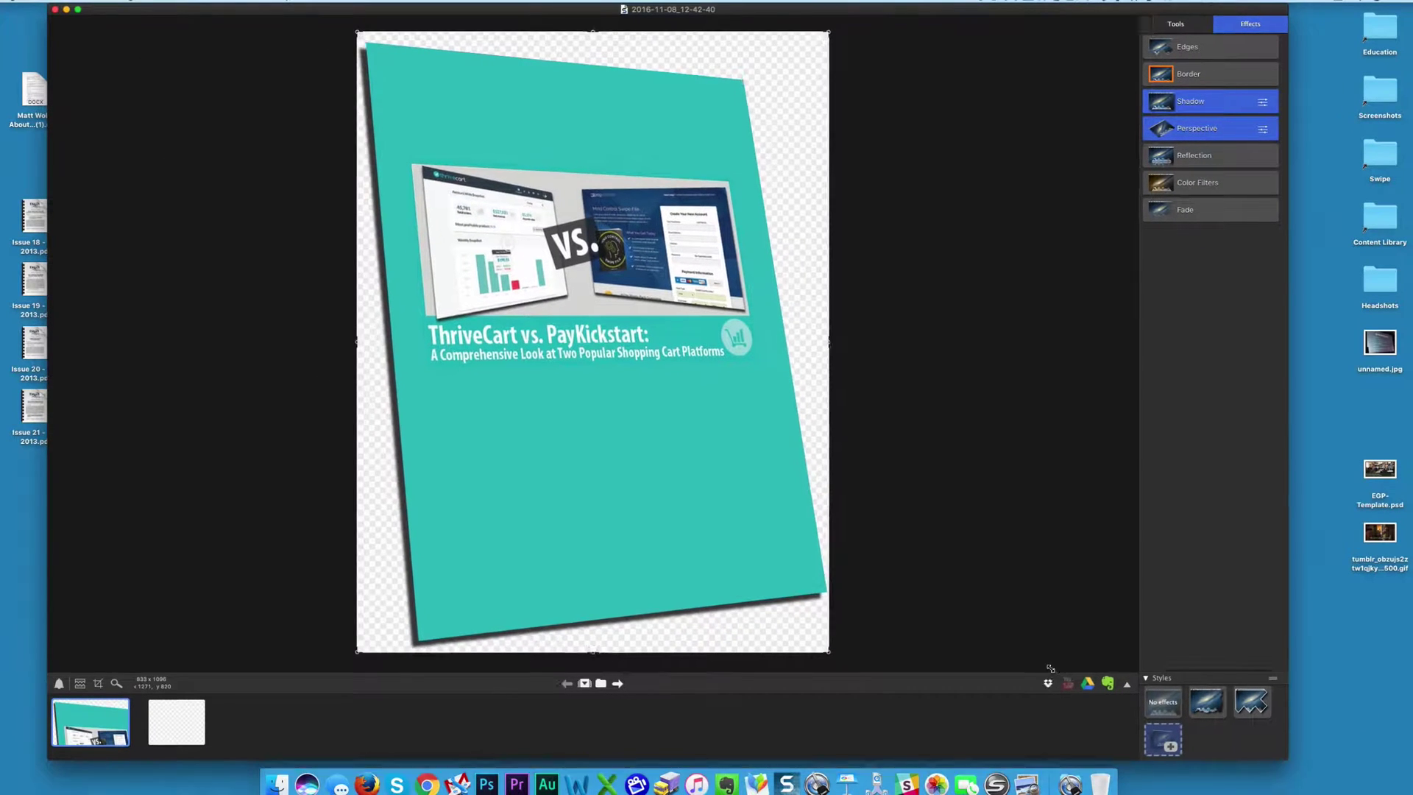
Step: Shrink the editor window, export the finished cover image to the desktop as a PNG, and return to the form editor
{"action": "left_click_drag", "start_coordinate": [1299, 763], "coordinate": [854, 666]}
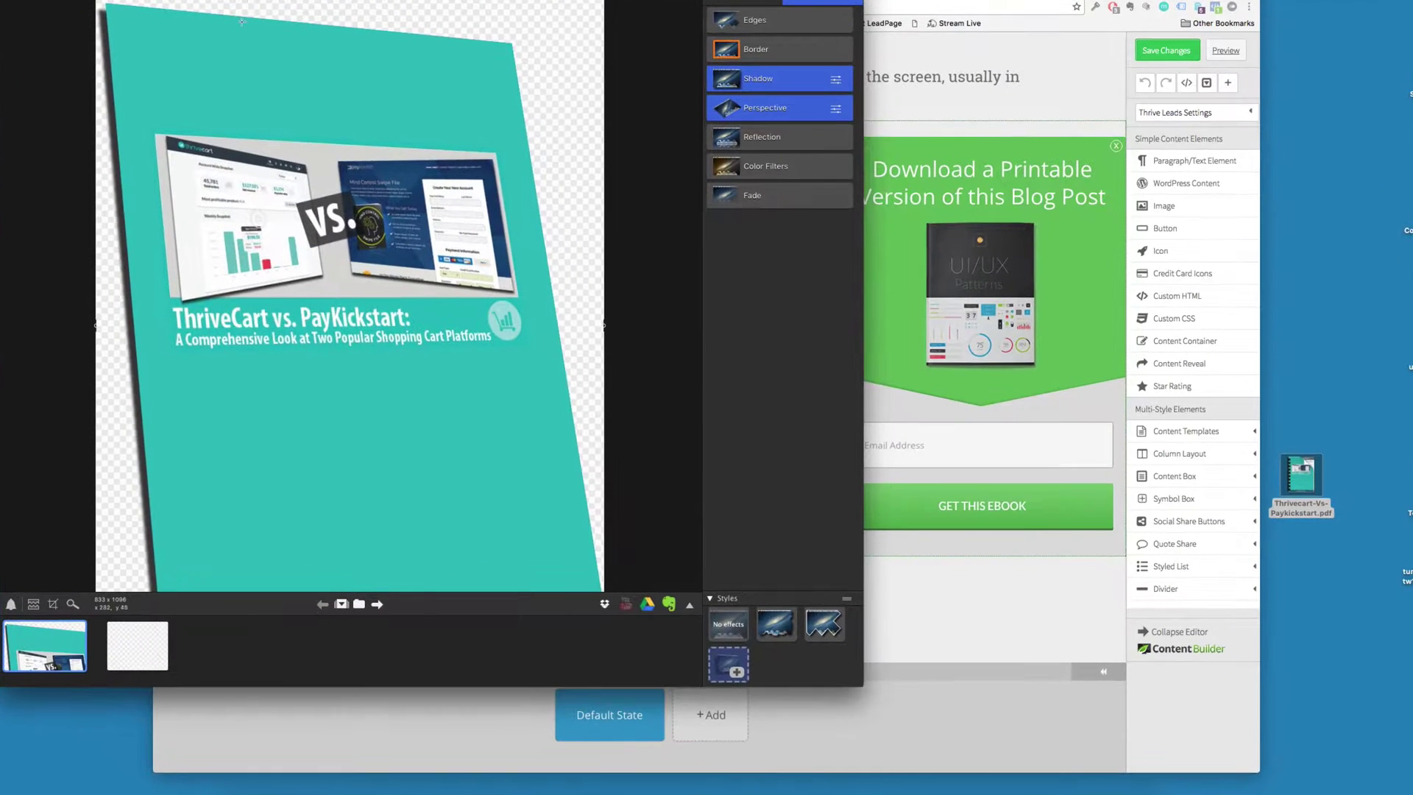
{"action": "left_click_drag", "start_coordinate": [413, 3], "coordinate": [644, 5]}
{"action": "left_click_drag", "start_coordinate": [276, 648], "coordinate": [1300, 548]}
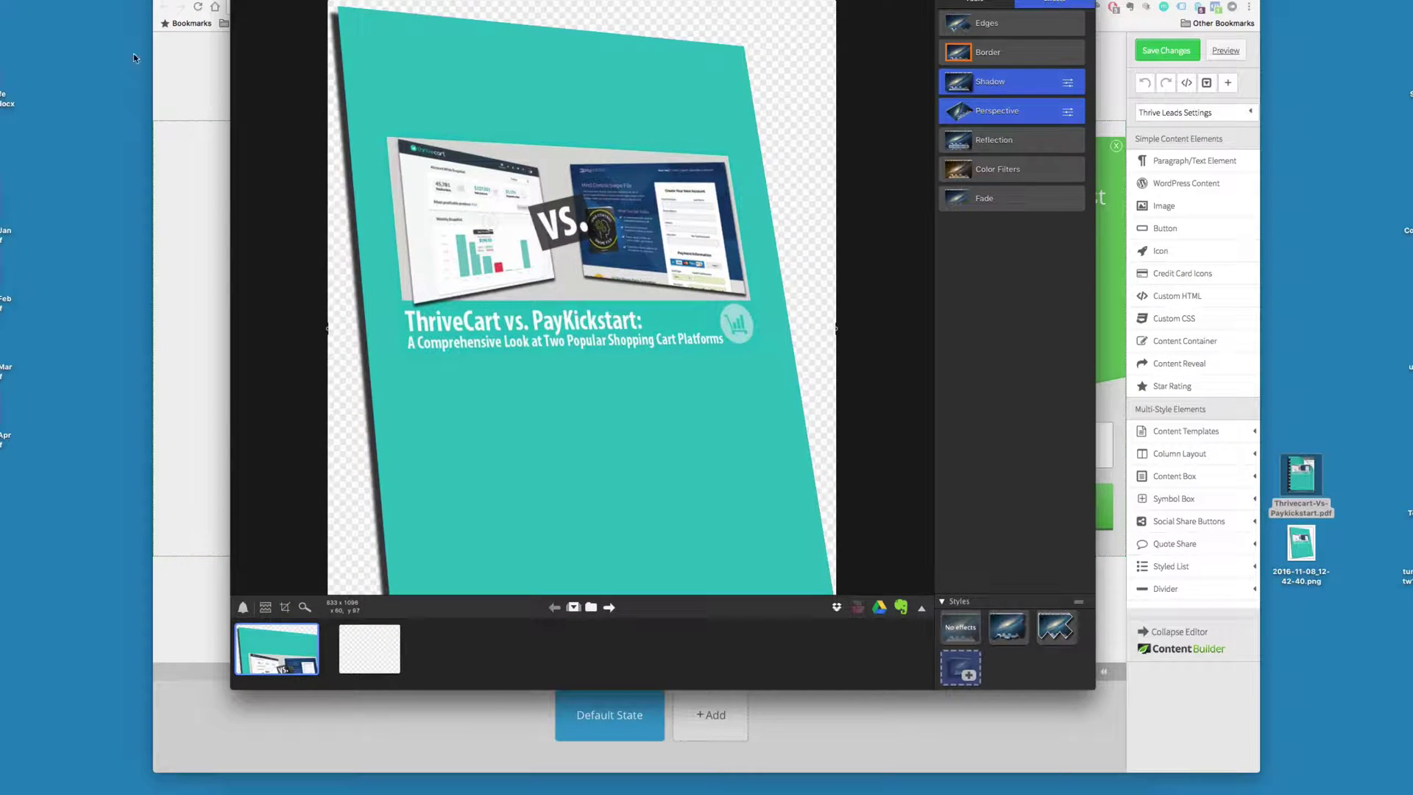
{"action": "left_click", "coordinate": [1096, 296]}
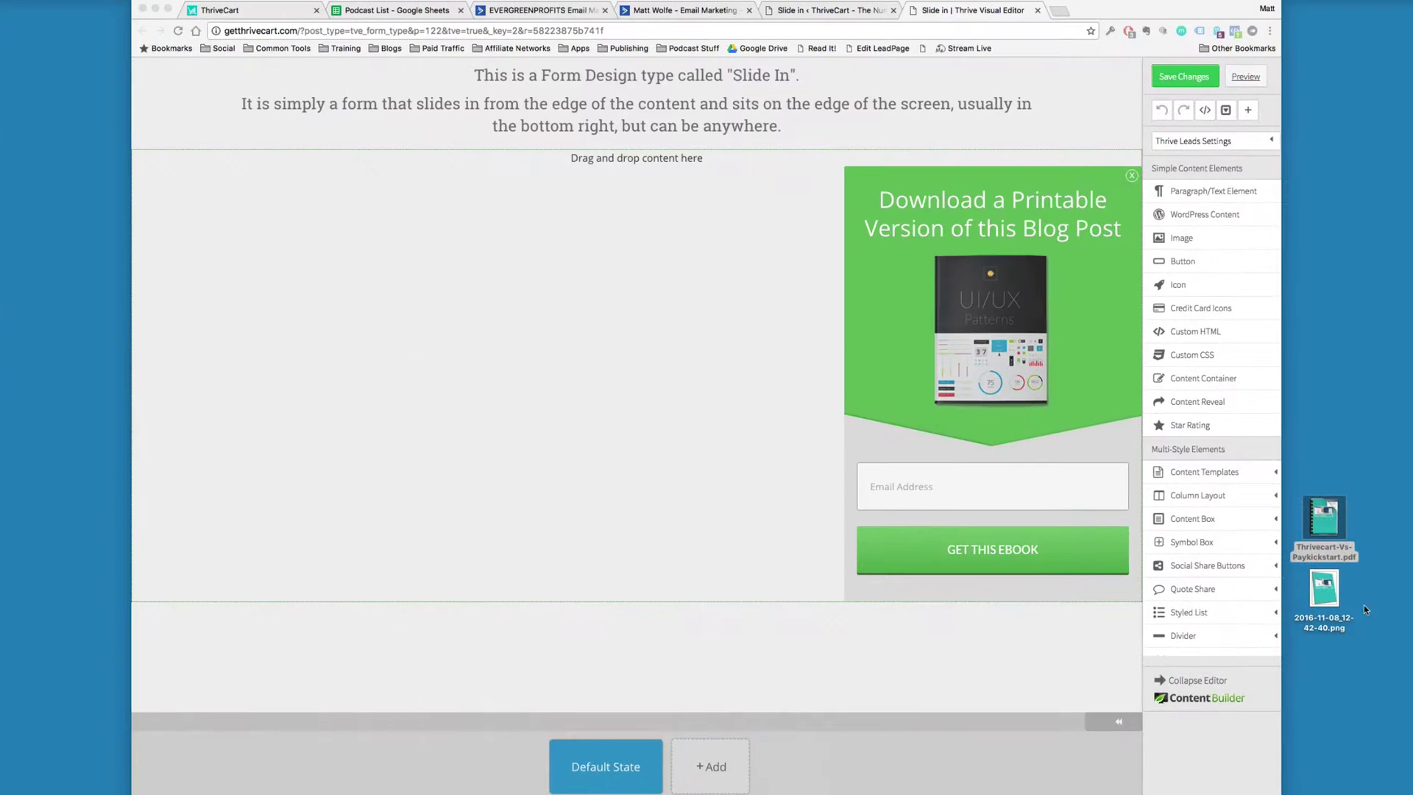
Step: Open the exported cover PNG, resize it proportionally to a width of 300 pixels, and close it
{"action": "double_click", "coordinate": [1325, 583]}
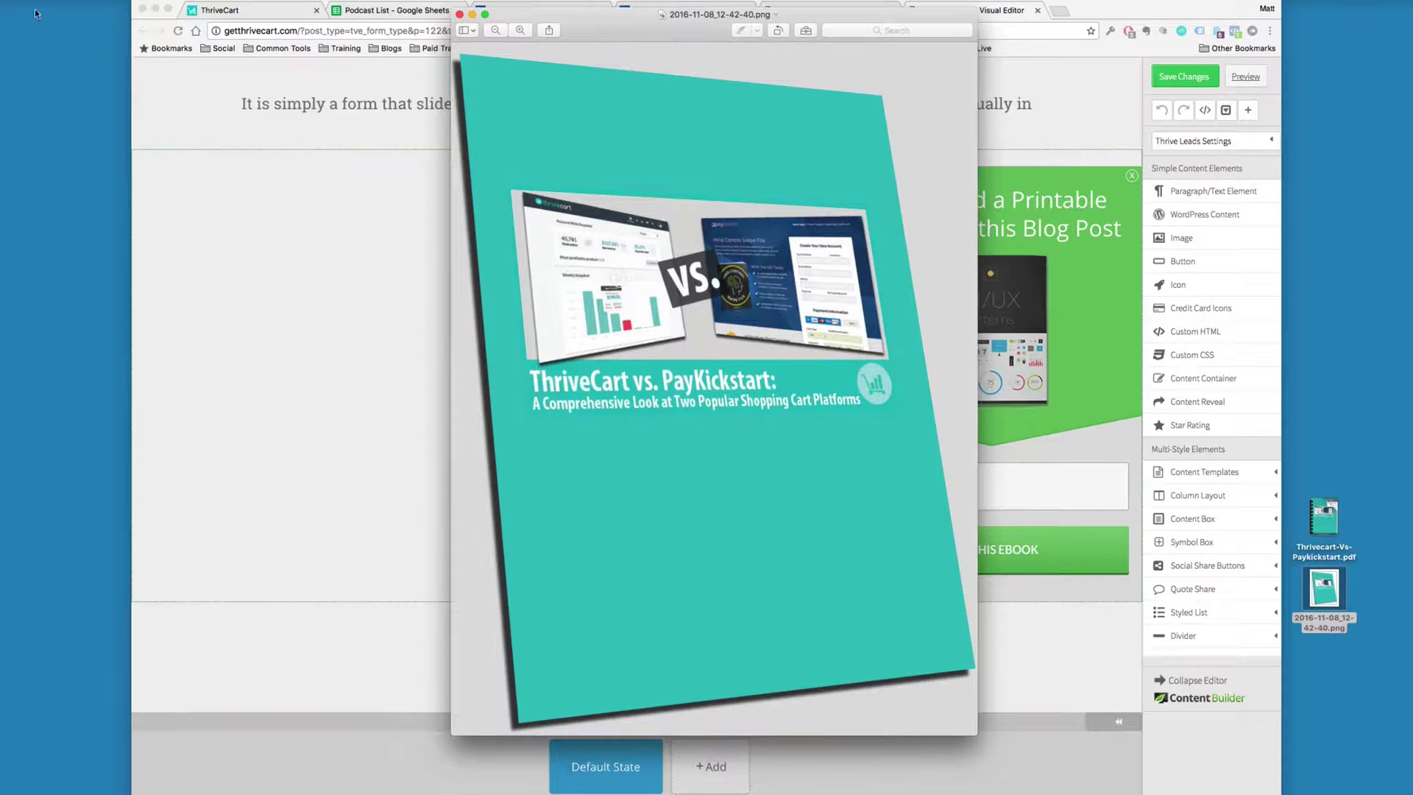
{"action": "left_click", "coordinate": [83, 2]}
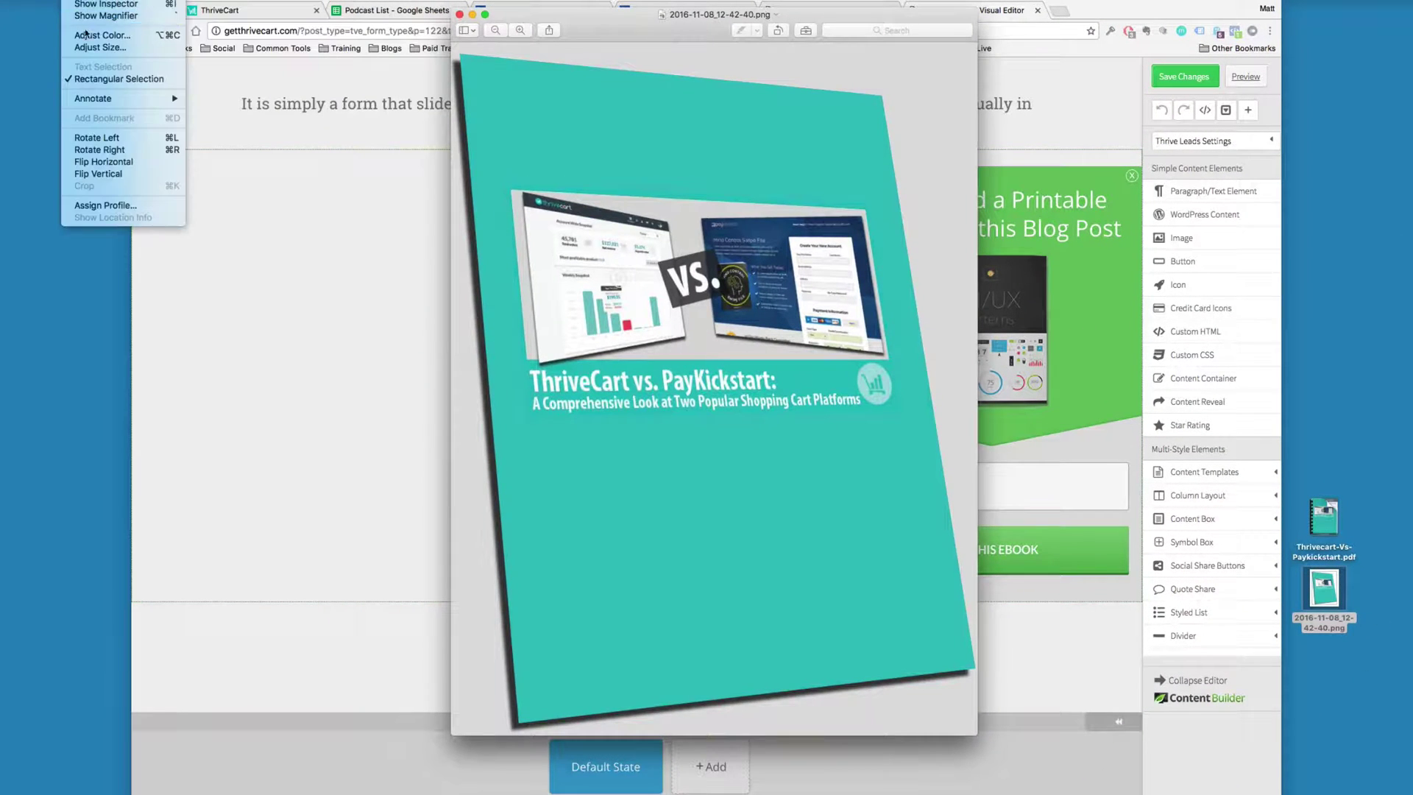
{"action": "left_click", "coordinate": [92, 46]}
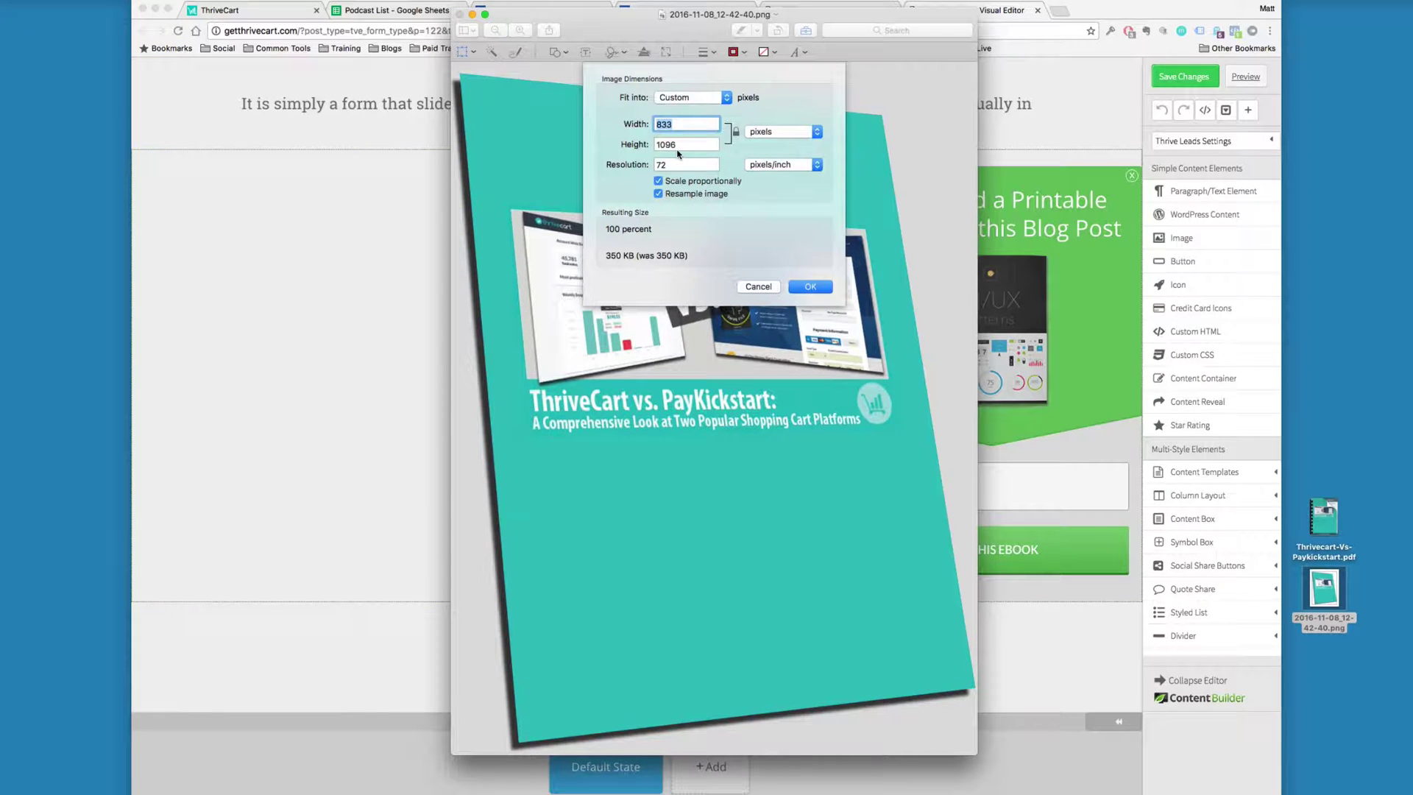
{"action": "type", "text": "399"}
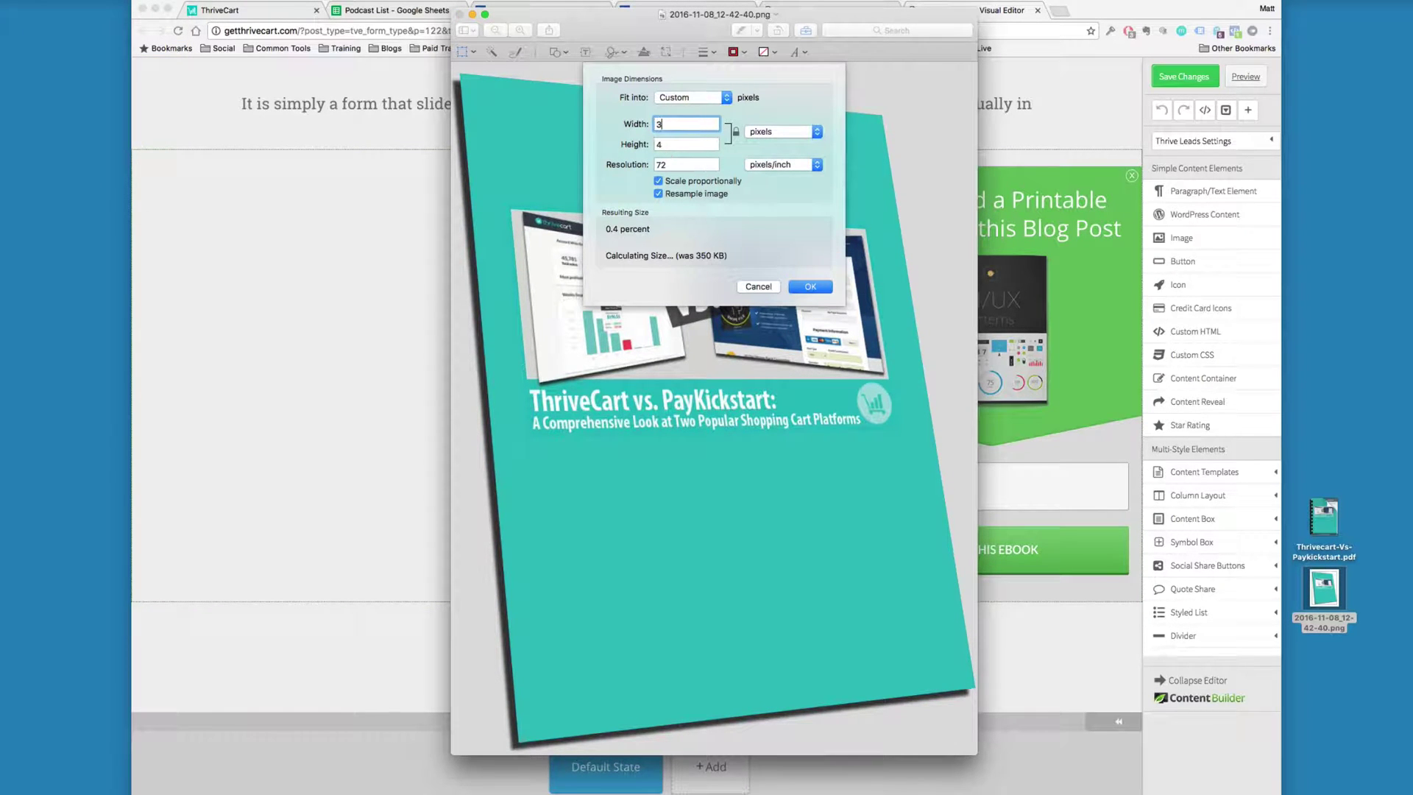
{"action": "key", "text": "BackSpace"}
{"action": "key", "text": "BackSpace"}
{"action": "type", "text": "00"}
{"action": "left_click", "coordinate": [810, 287]}
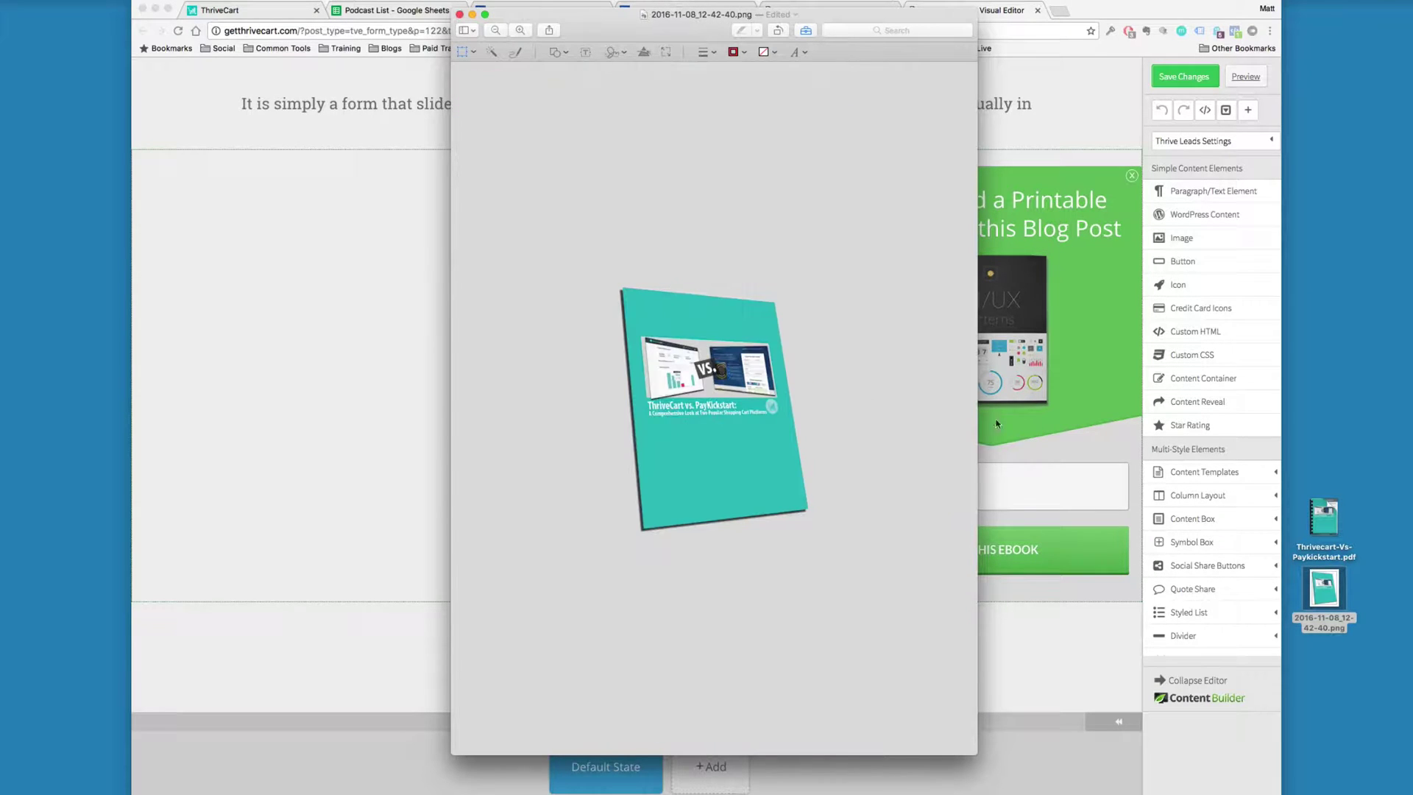
{"action": "left_click", "coordinate": [459, 14]}
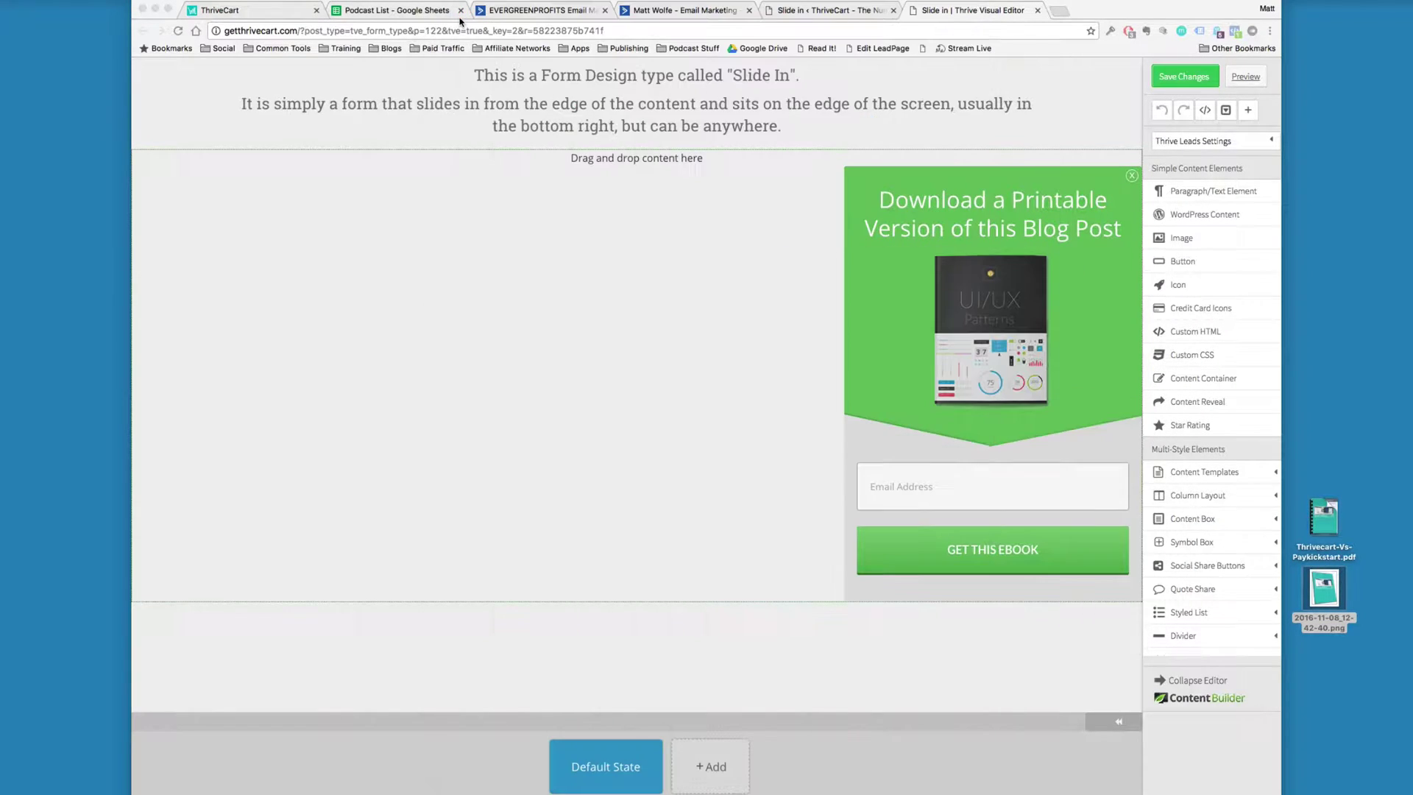
Step: Replace the form's placeholder ebook image by uploading the resized cover PNG and inserting it at full size
{"action": "left_click", "coordinate": [982, 311]}
{"action": "left_click", "coordinate": [740, 213]}
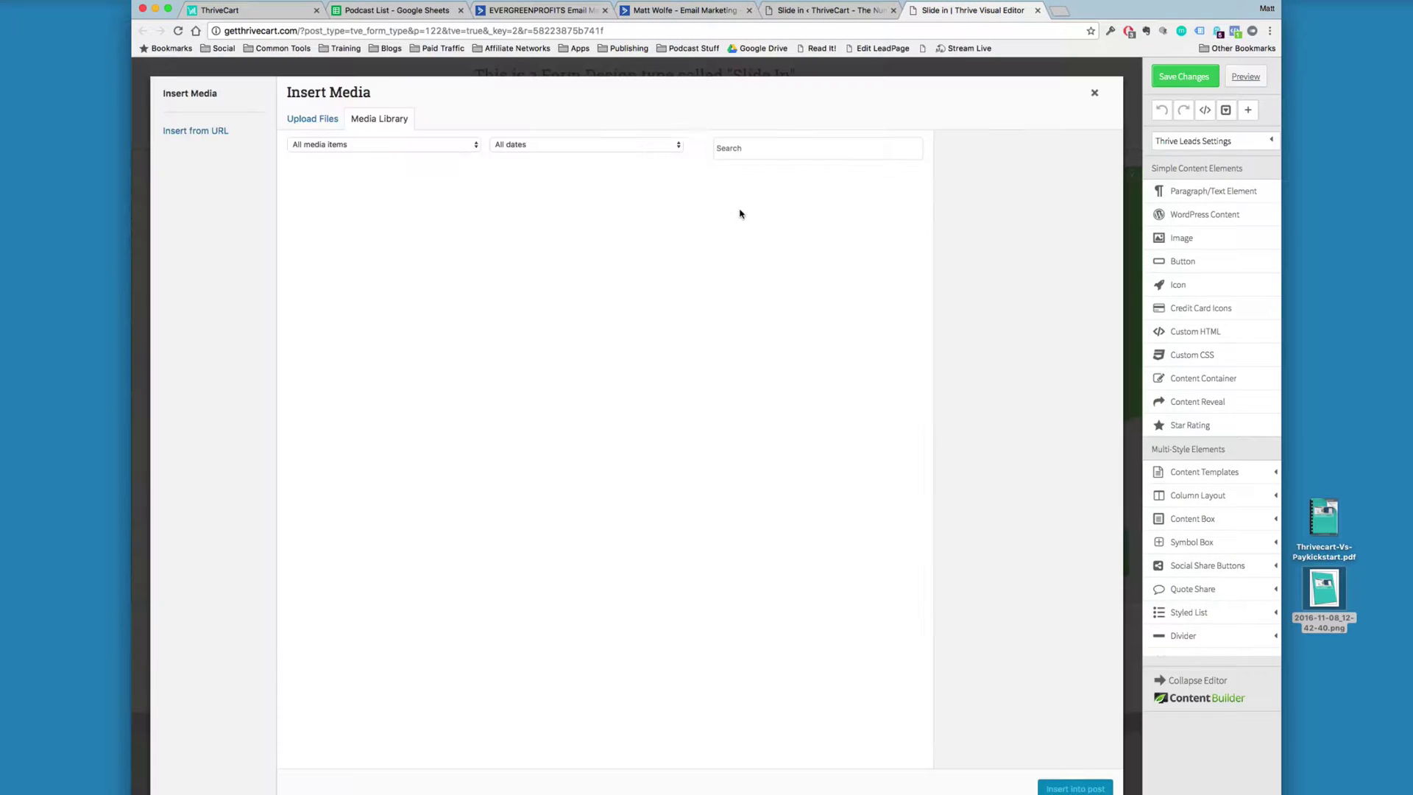
{"action": "left_click_drag", "start_coordinate": [1334, 605], "coordinate": [588, 382]}
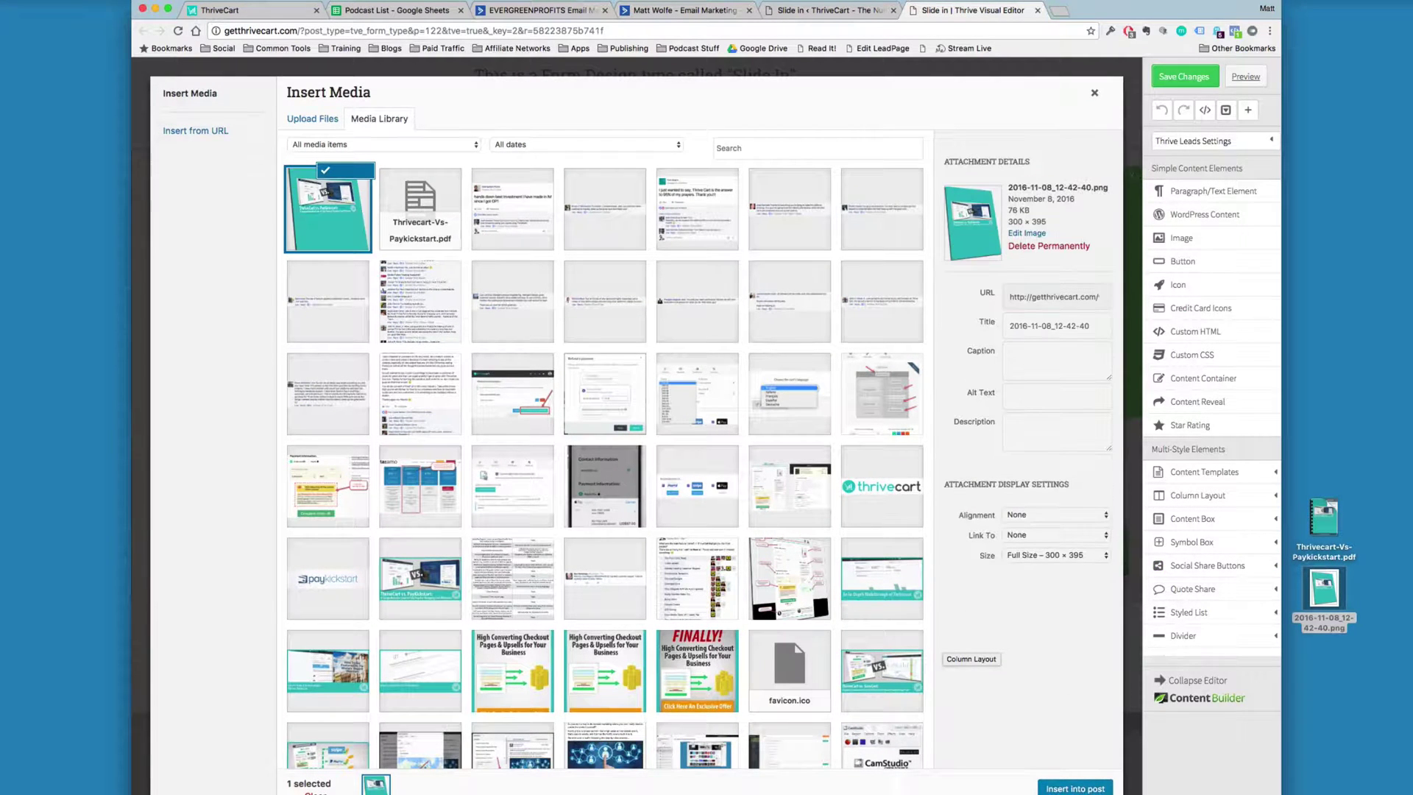
{"action": "left_click", "coordinate": [1075, 787]}
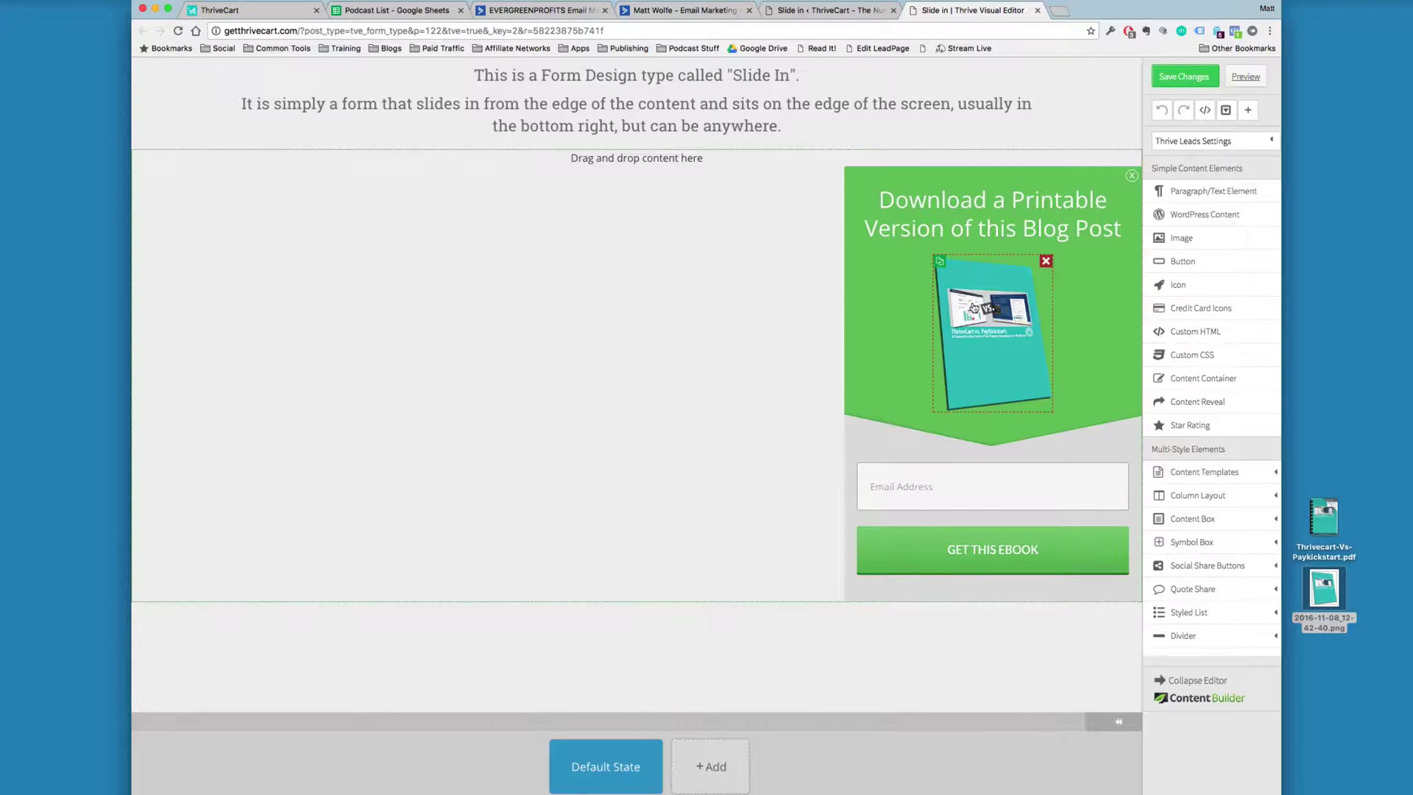
Step: Create a new service connection for the sign-up form, using API as the connection type
{"action": "left_click", "coordinate": [1058, 561]}
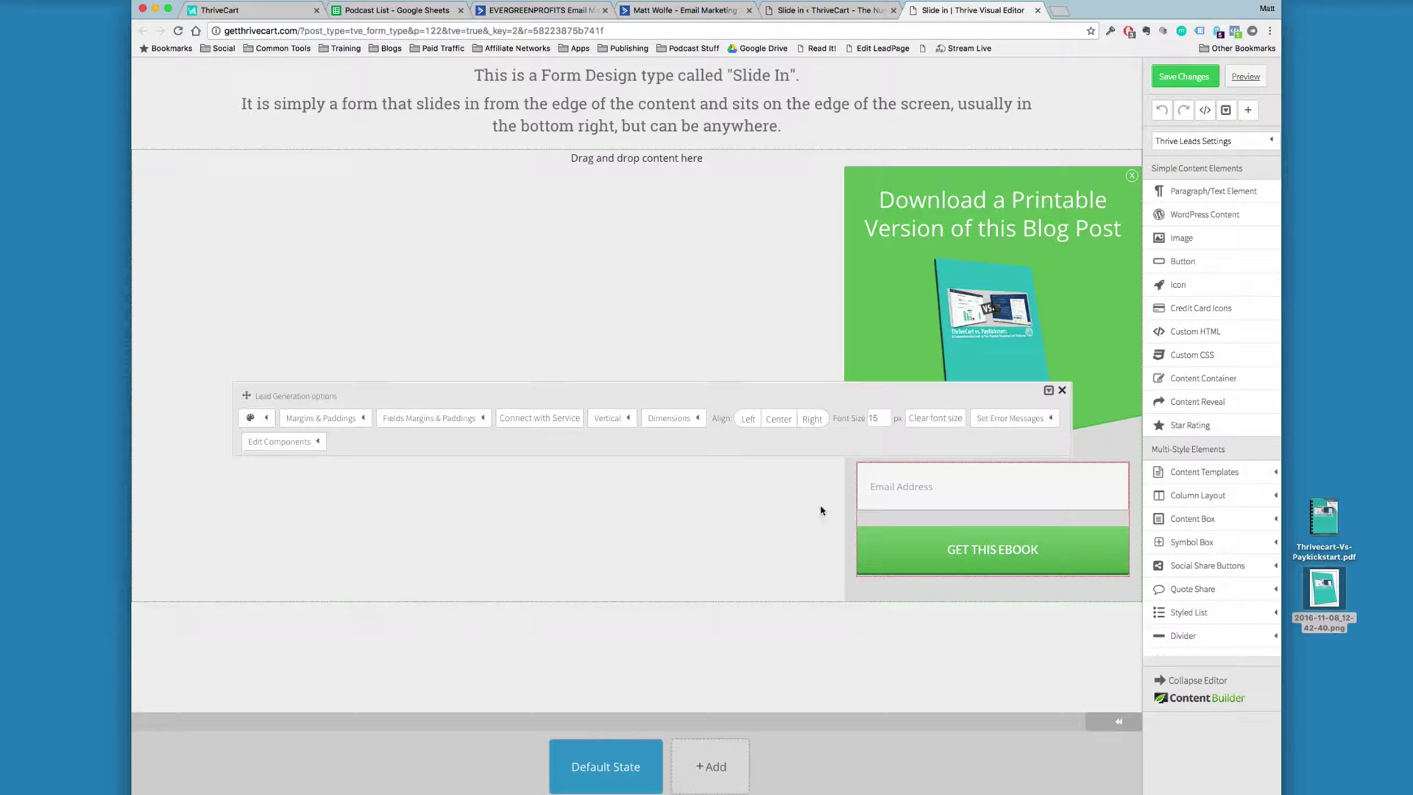
{"action": "left_click", "coordinate": [524, 423]}
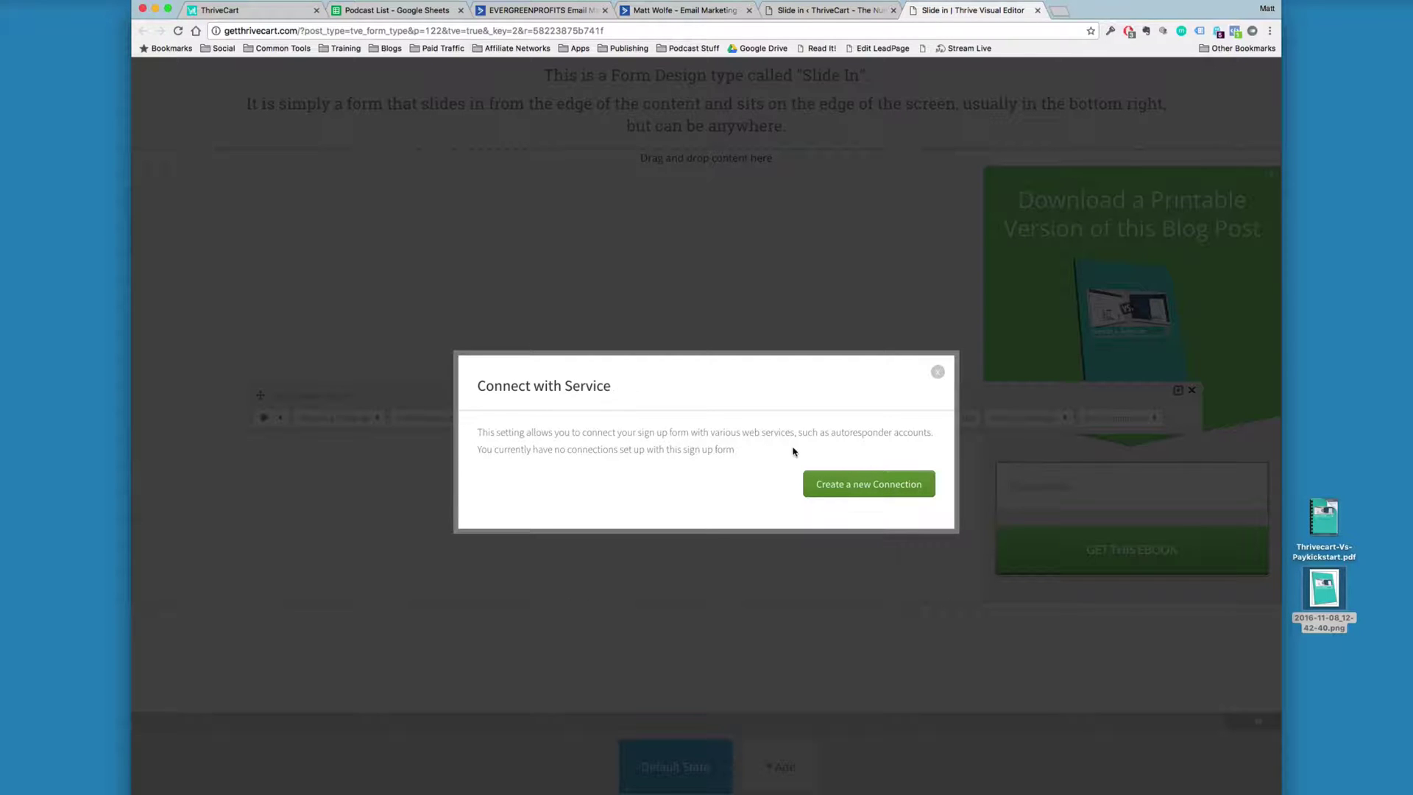
{"action": "left_click", "coordinate": [849, 491]}
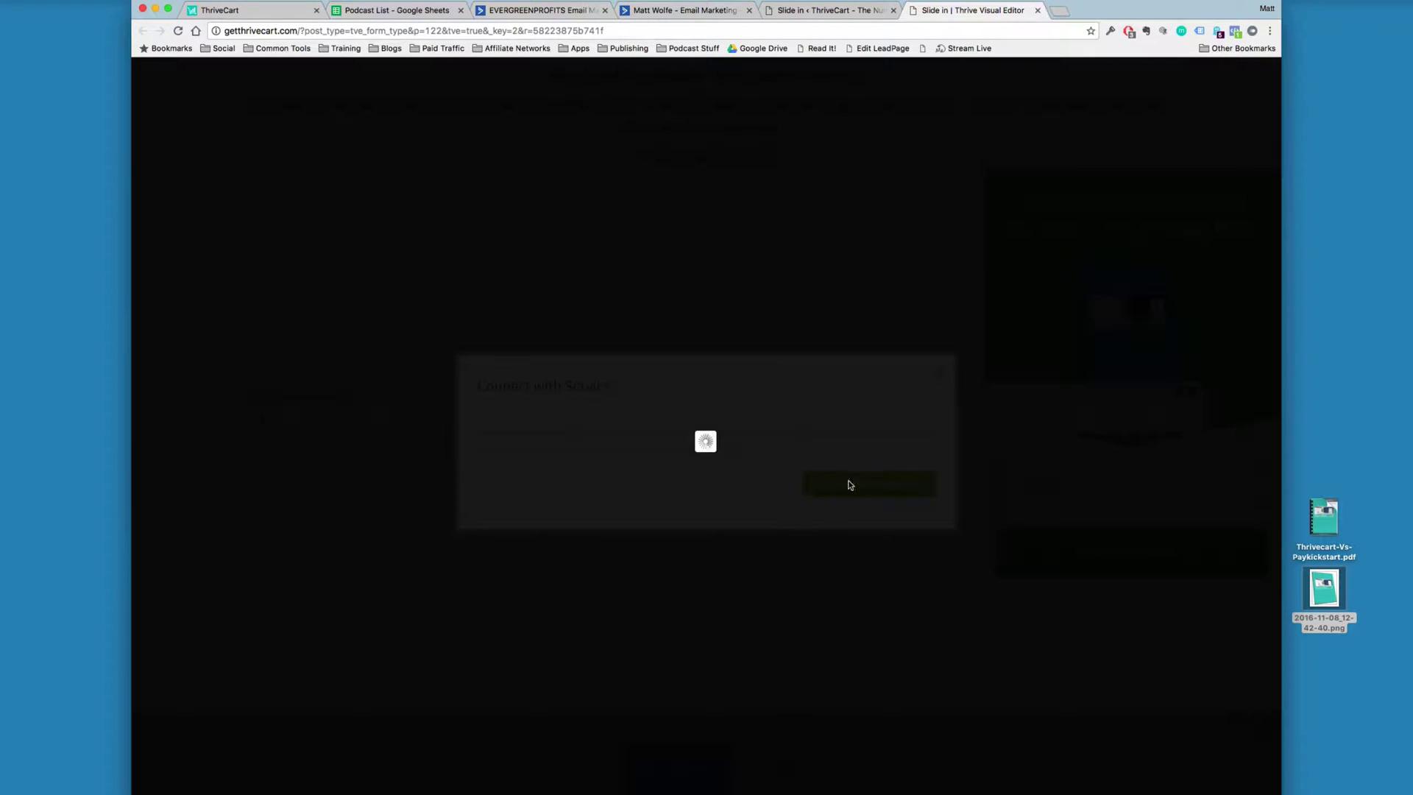
{"action": "left_click", "coordinate": [760, 456]}
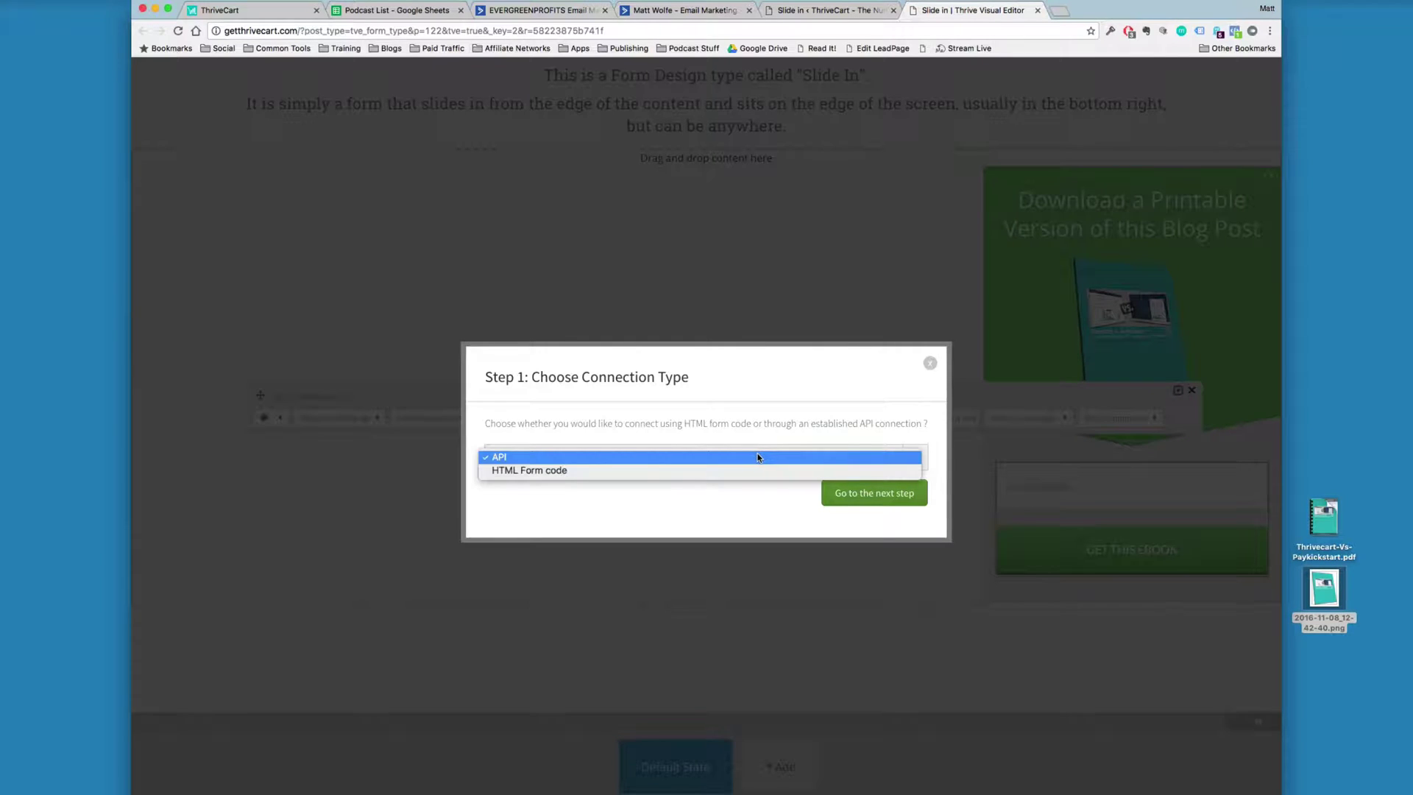
{"action": "left_click", "coordinate": [758, 457]}
{"action": "left_click", "coordinate": [869, 495]}
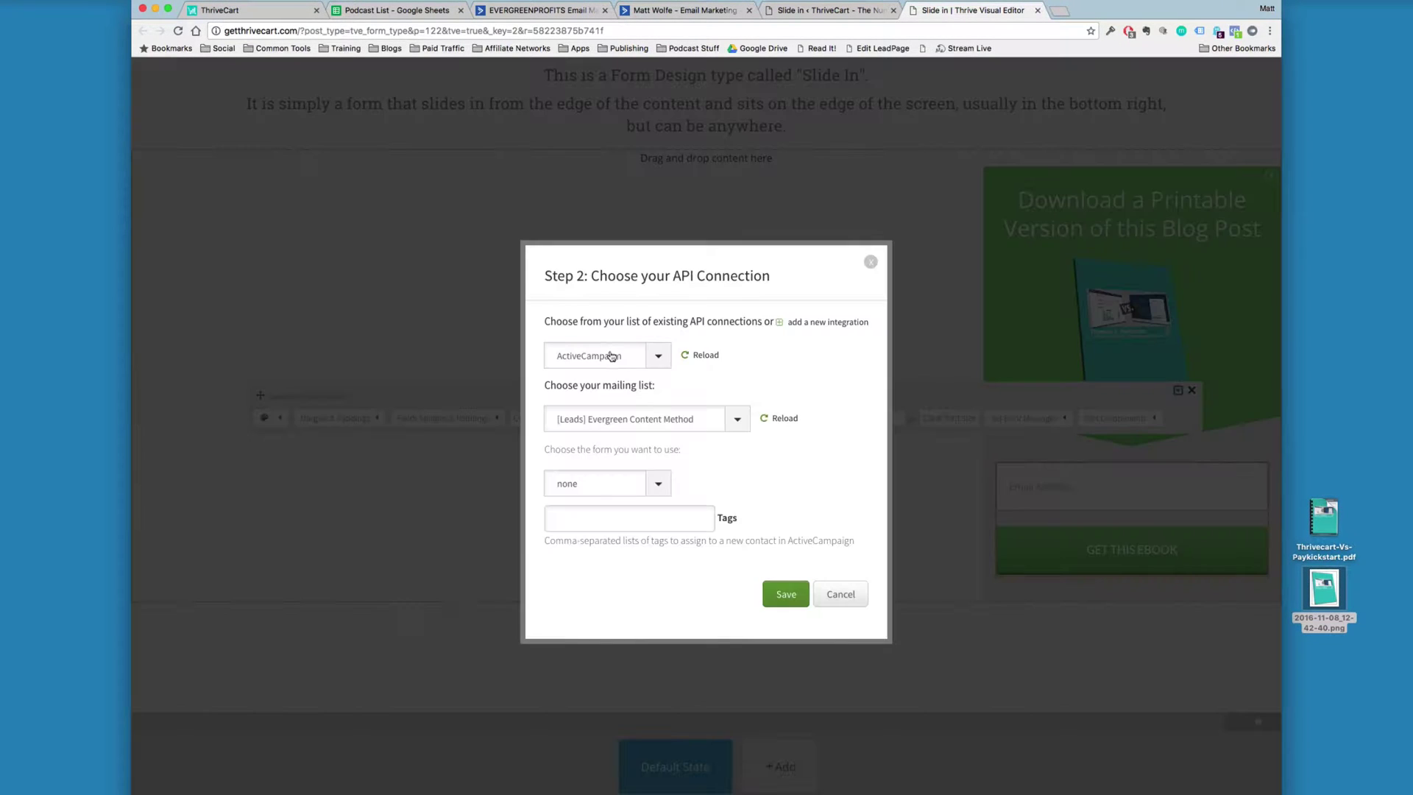
Step: Set the ActiveCampaign connection to the [Leads] Thrivecart mailing list with no form, enter a Thrivecart tag, and save the connection
{"action": "left_click", "coordinate": [740, 418]}
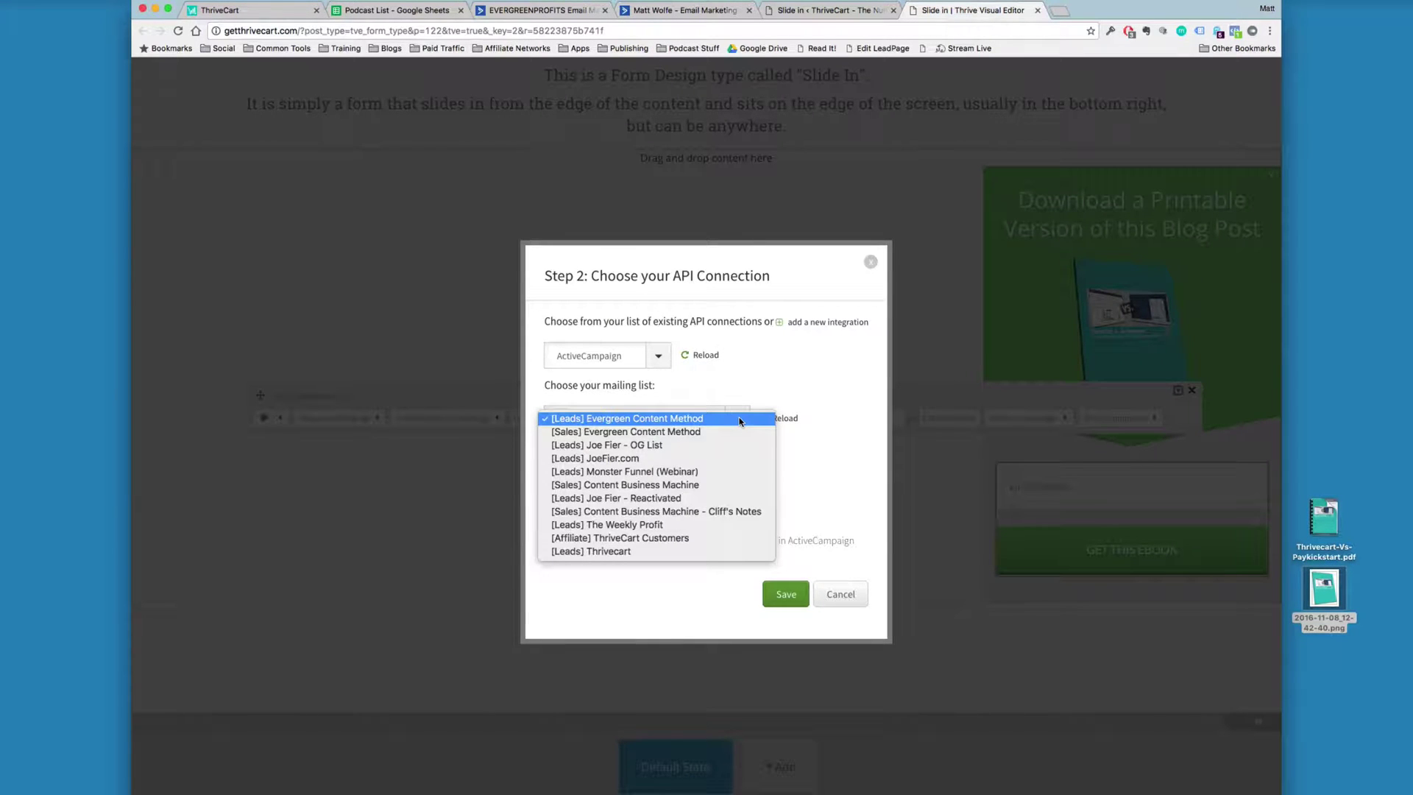
{"action": "left_click", "coordinate": [621, 551]}
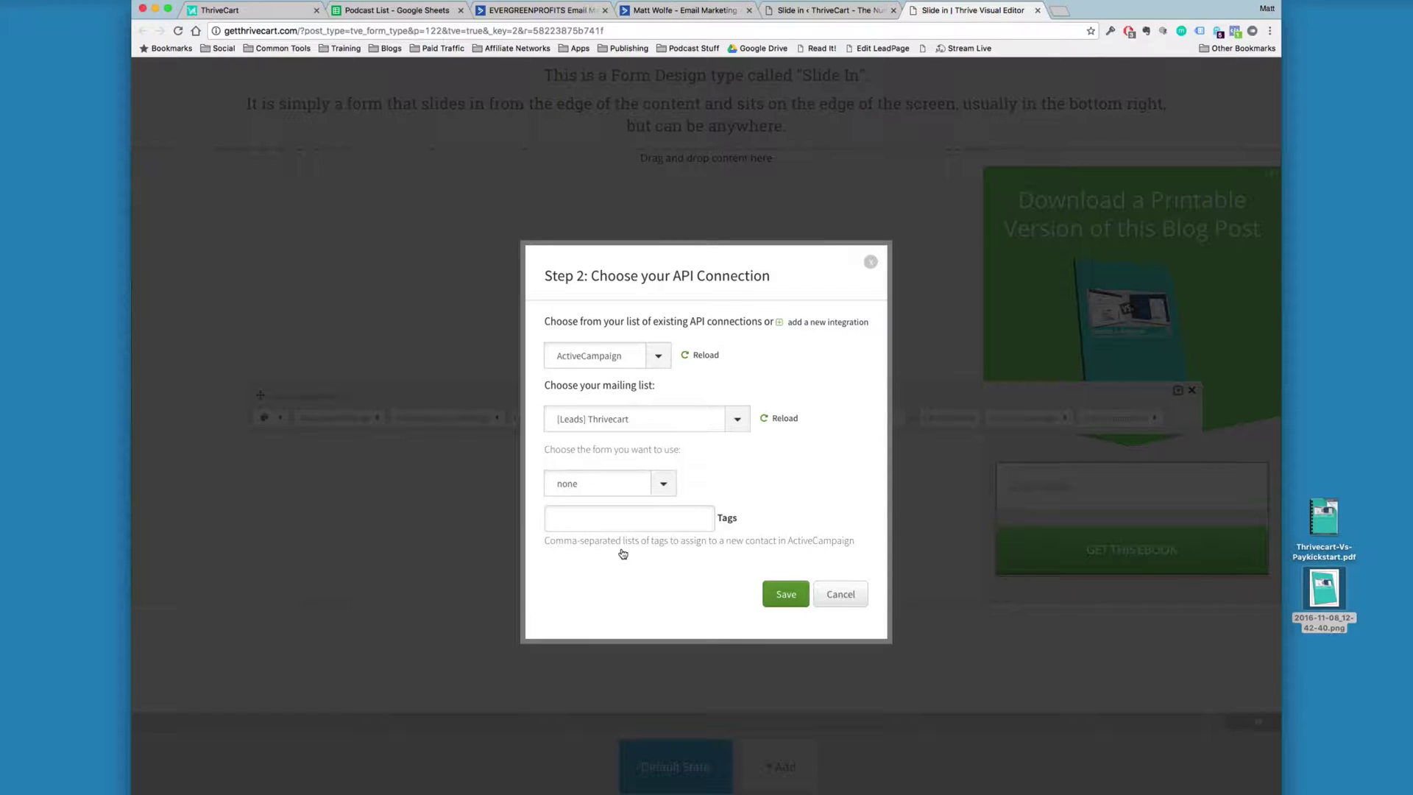
{"action": "left_click", "coordinate": [661, 489]}
{"action": "left_click", "coordinate": [722, 498]}
{"action": "left_click", "coordinate": [687, 522]}
{"action": "type", "text": "Thrivecart B"}
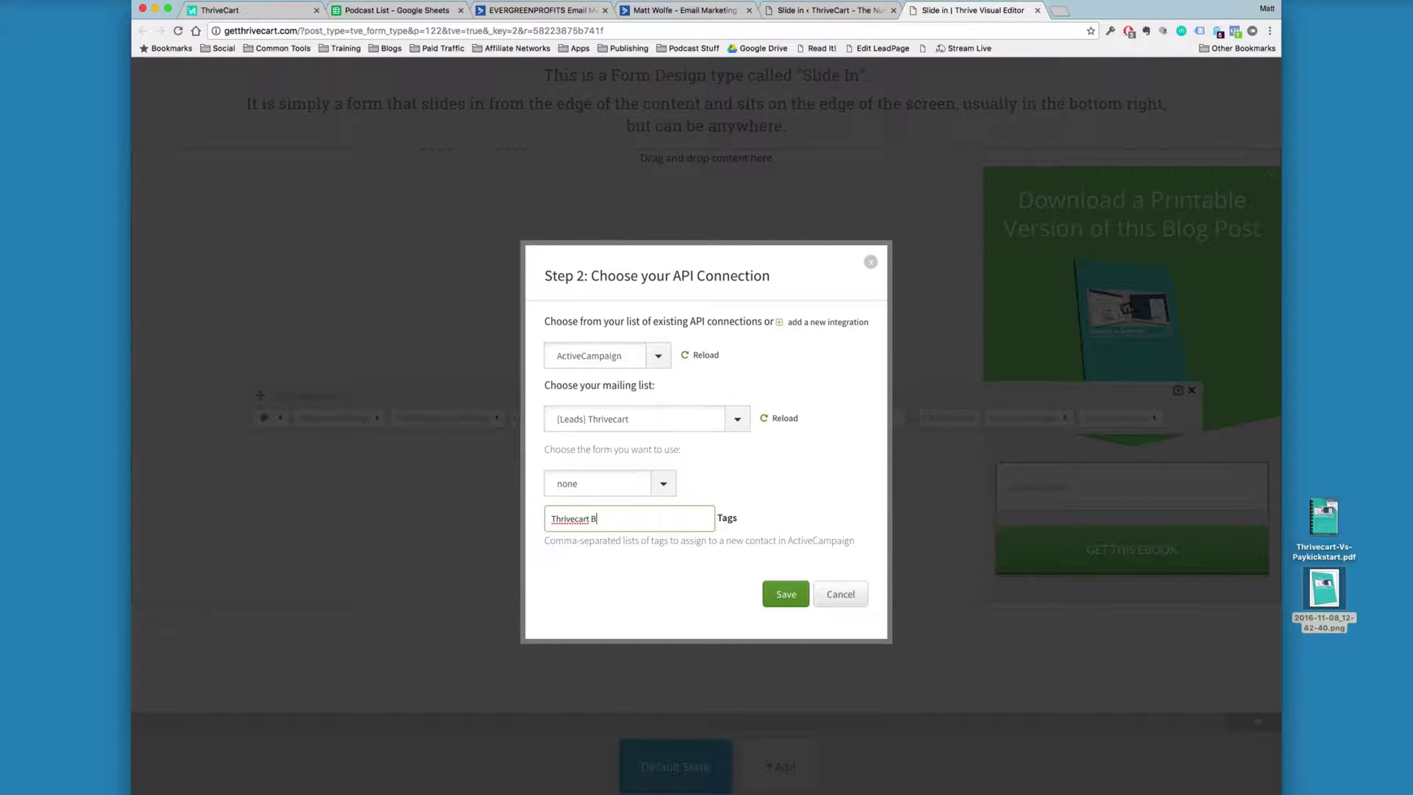
{"action": "key", "text": "BackSpace"}
{"action": "key", "text": "BackSpace"}
{"action": "left_click", "coordinate": [791, 599]}
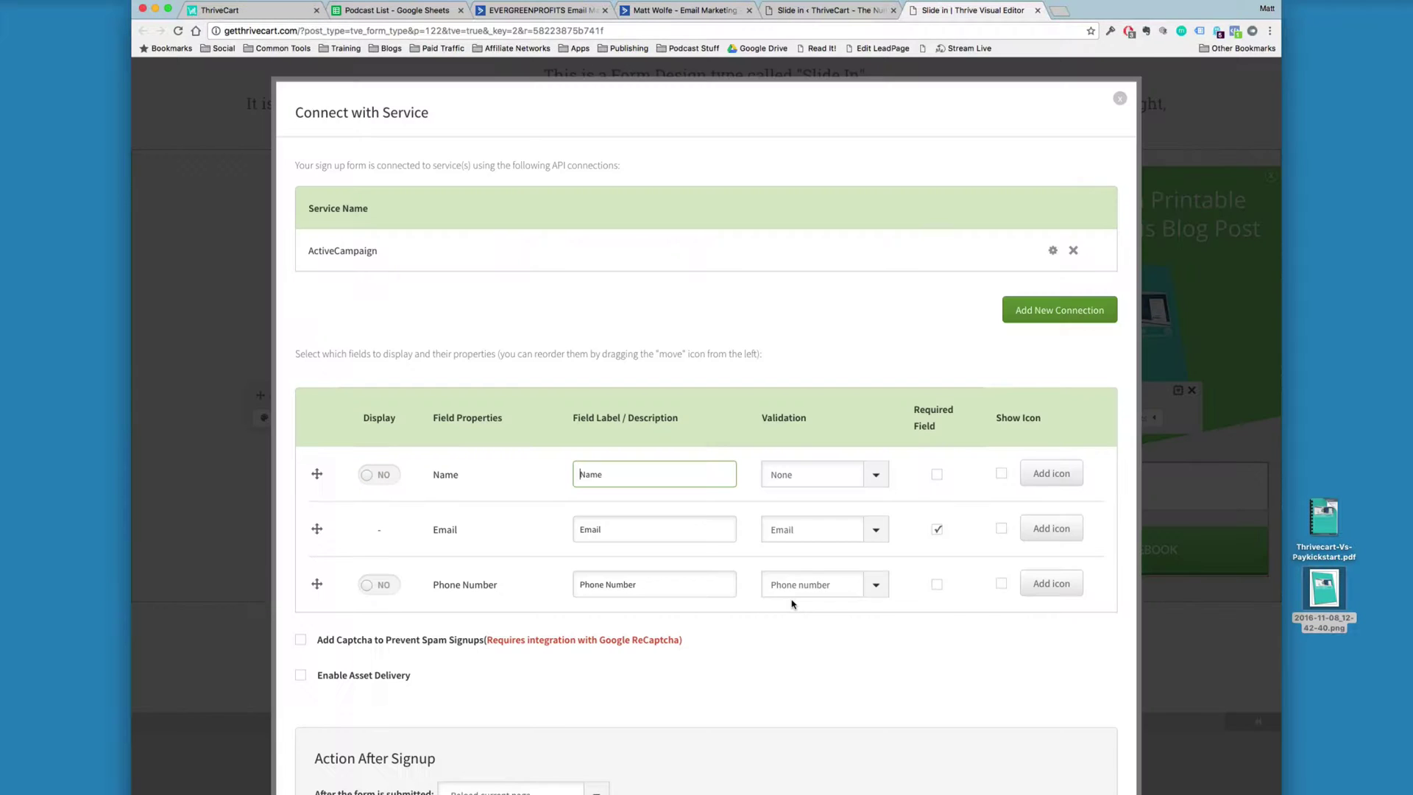
Step: Change the Email field's label to "Enter Your Best Email"
{"action": "scroll", "coordinate": [821, 600], "scroll_direction": "down", "scroll_amount": 4}
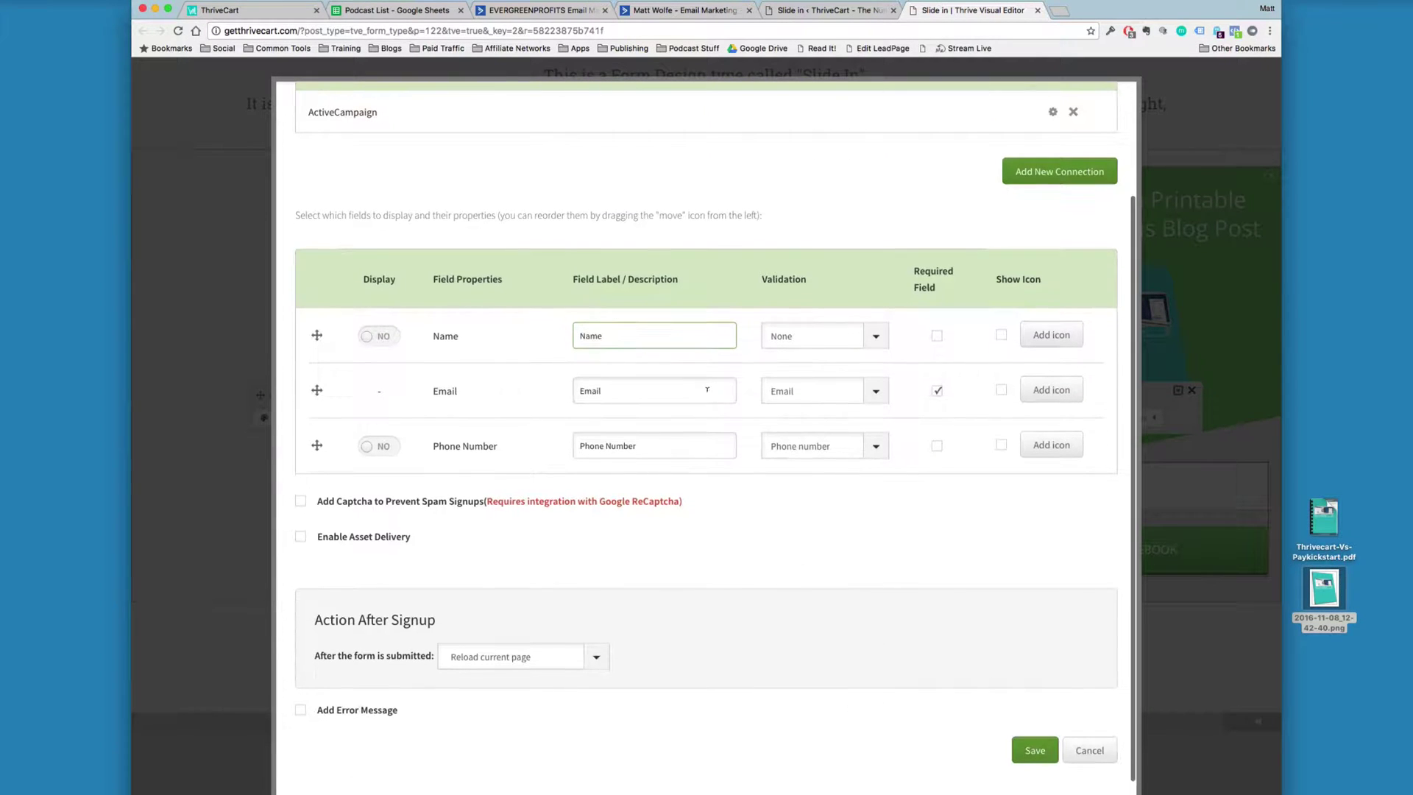
{"action": "double_click", "coordinate": [634, 388]}
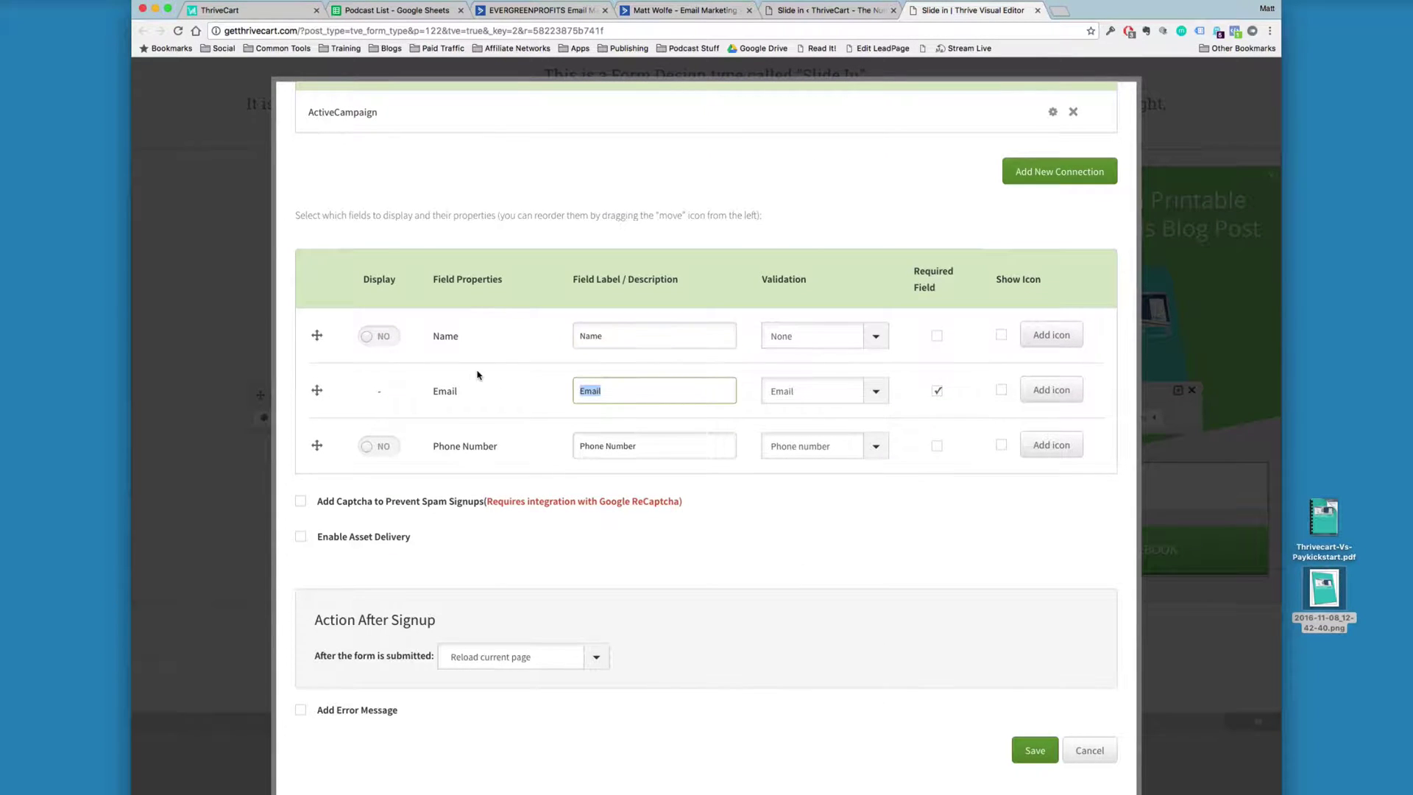
{"action": "type", "text": "Enter Your Best"}
Step: Enable asset delivery for the form and select the Downloadable PDF asset group
{"action": "scroll", "coordinate": [634, 577], "scroll_direction": "down", "scroll_amount": 1}
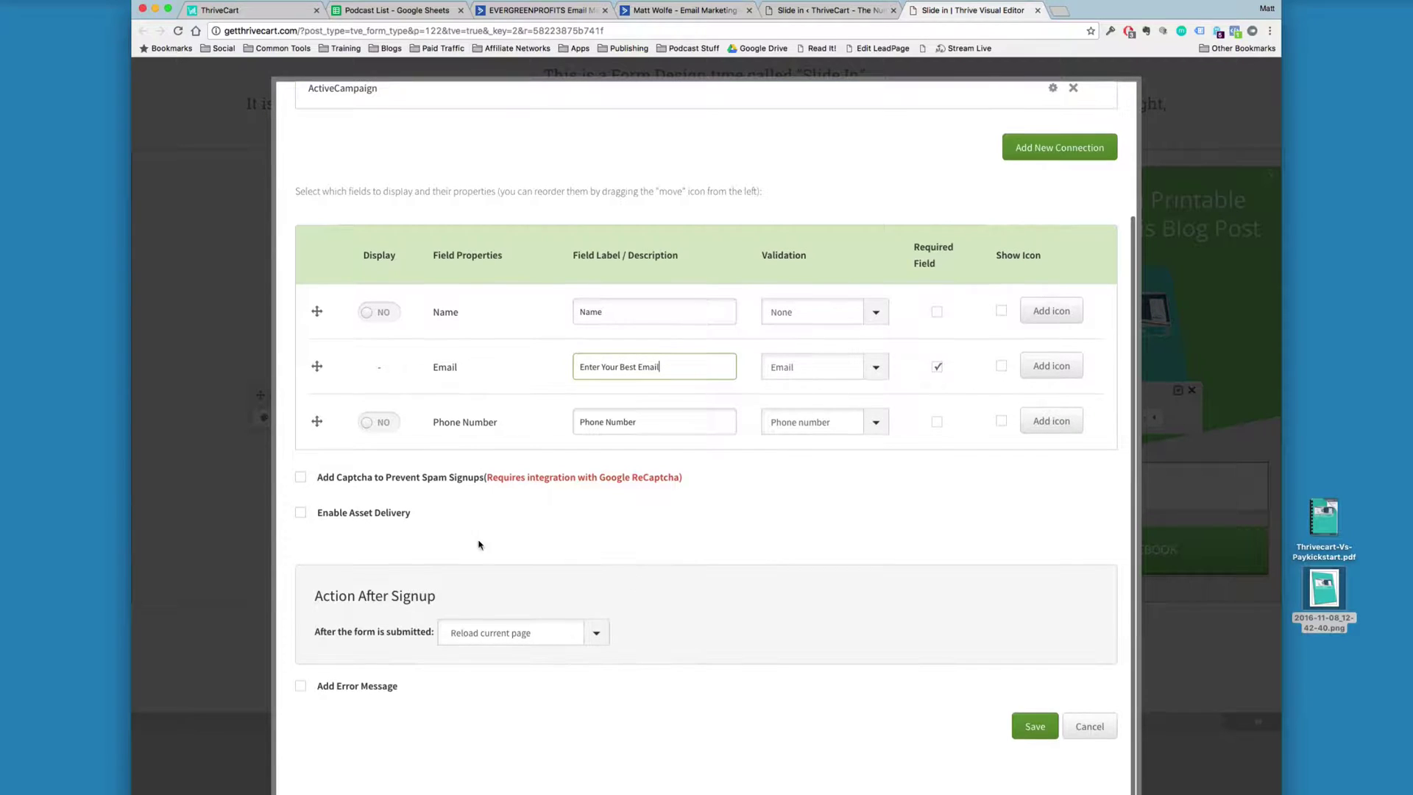
{"action": "left_click", "coordinate": [301, 513]}
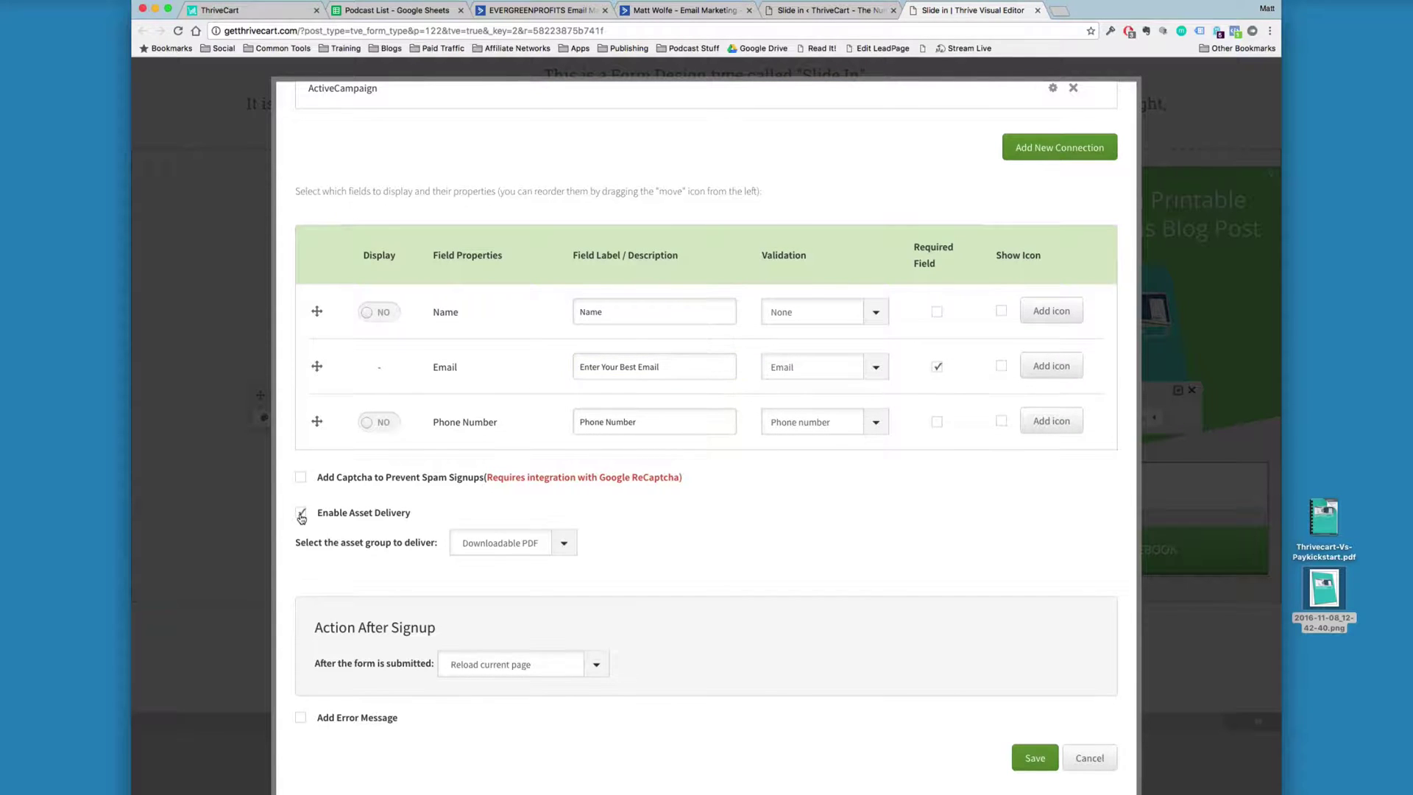
{"action": "left_click", "coordinate": [560, 545]}
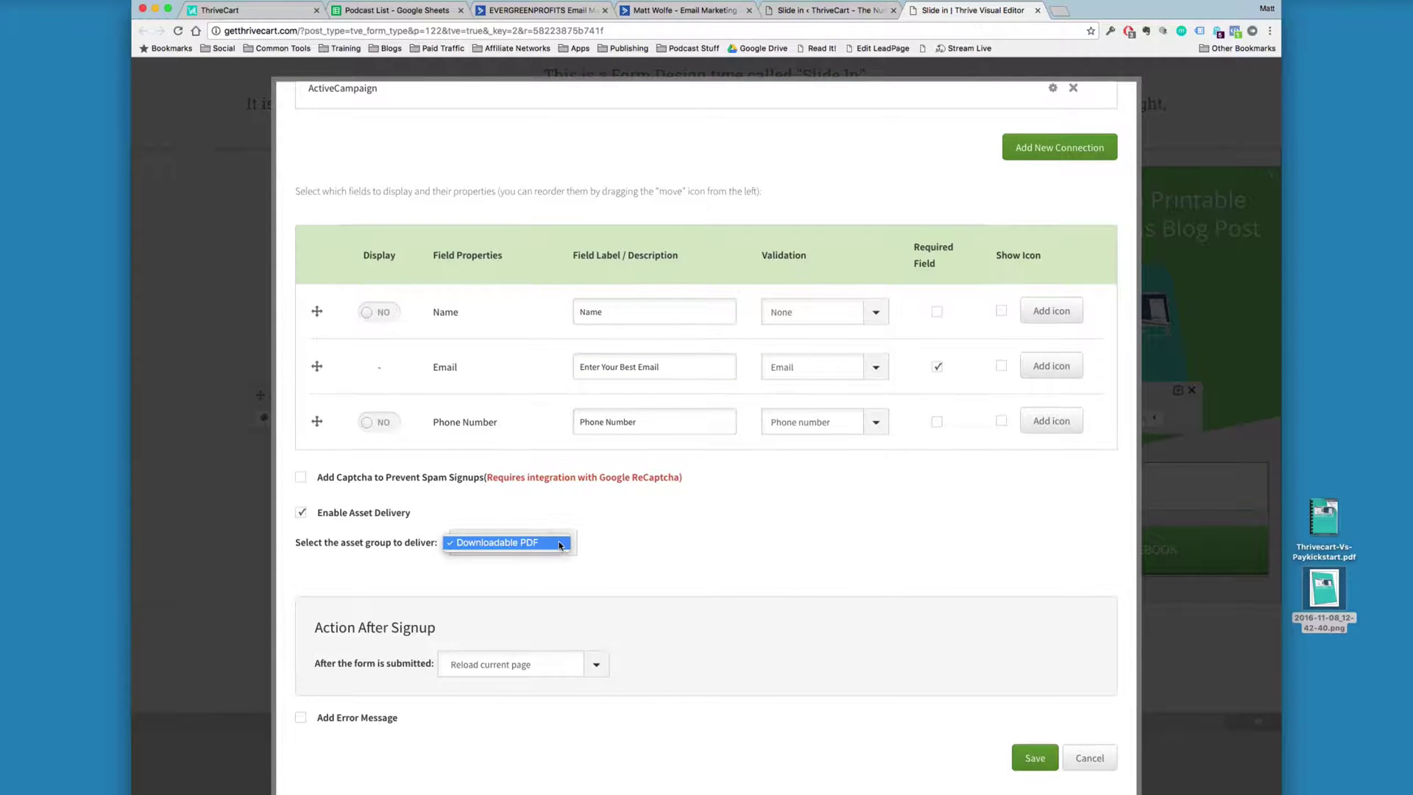
{"action": "left_click", "coordinate": [460, 543]}
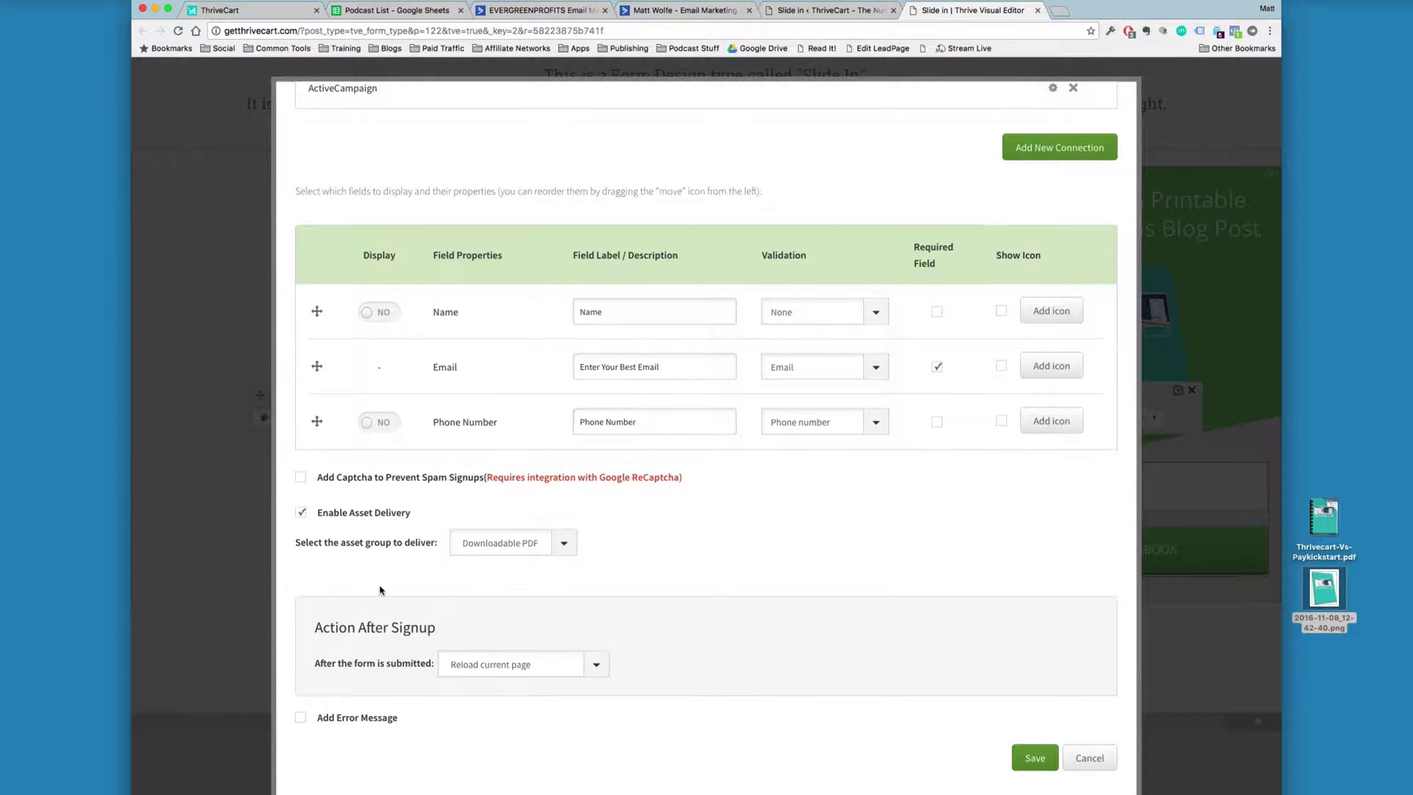
Step: Set the action after signup to display a message without reload, review the default message, and save the service settings
{"action": "left_click", "coordinate": [599, 673]}
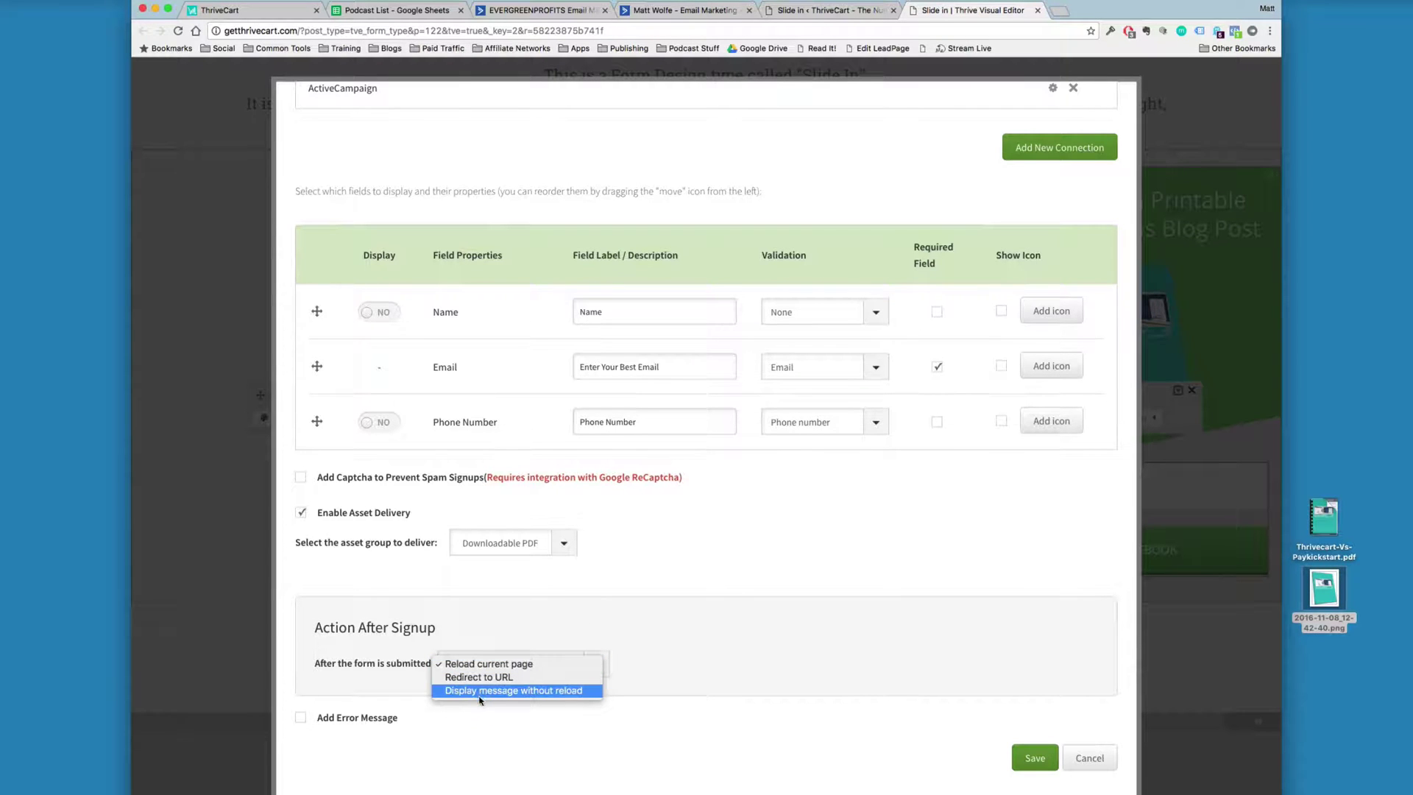
{"action": "left_click", "coordinate": [555, 692]}
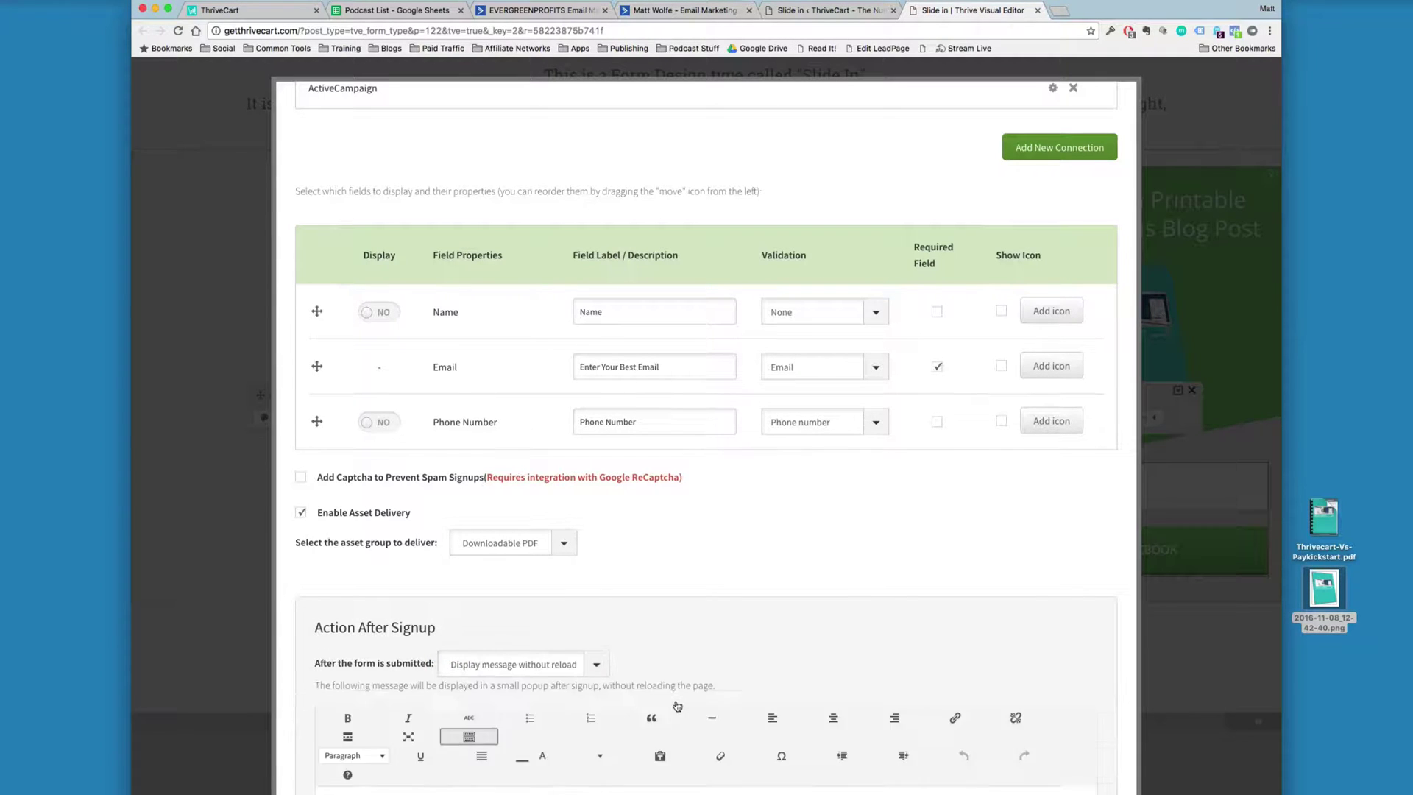
{"action": "scroll", "coordinate": [633, 707], "scroll_direction": "down", "scroll_amount": 5}
{"action": "scroll", "coordinate": [649, 715], "scroll_direction": "down", "scroll_amount": 1}
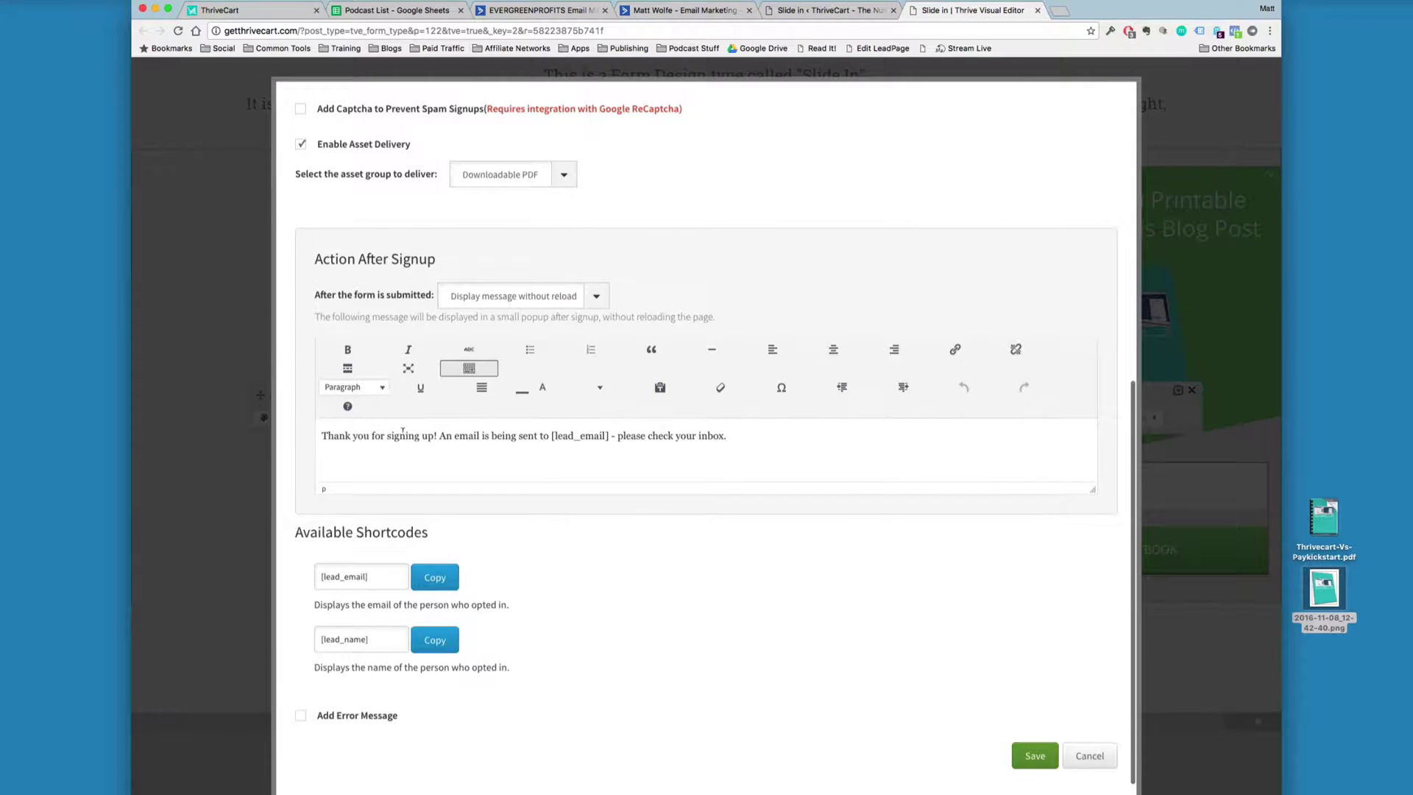
{"action": "left_click", "coordinate": [620, 435]}
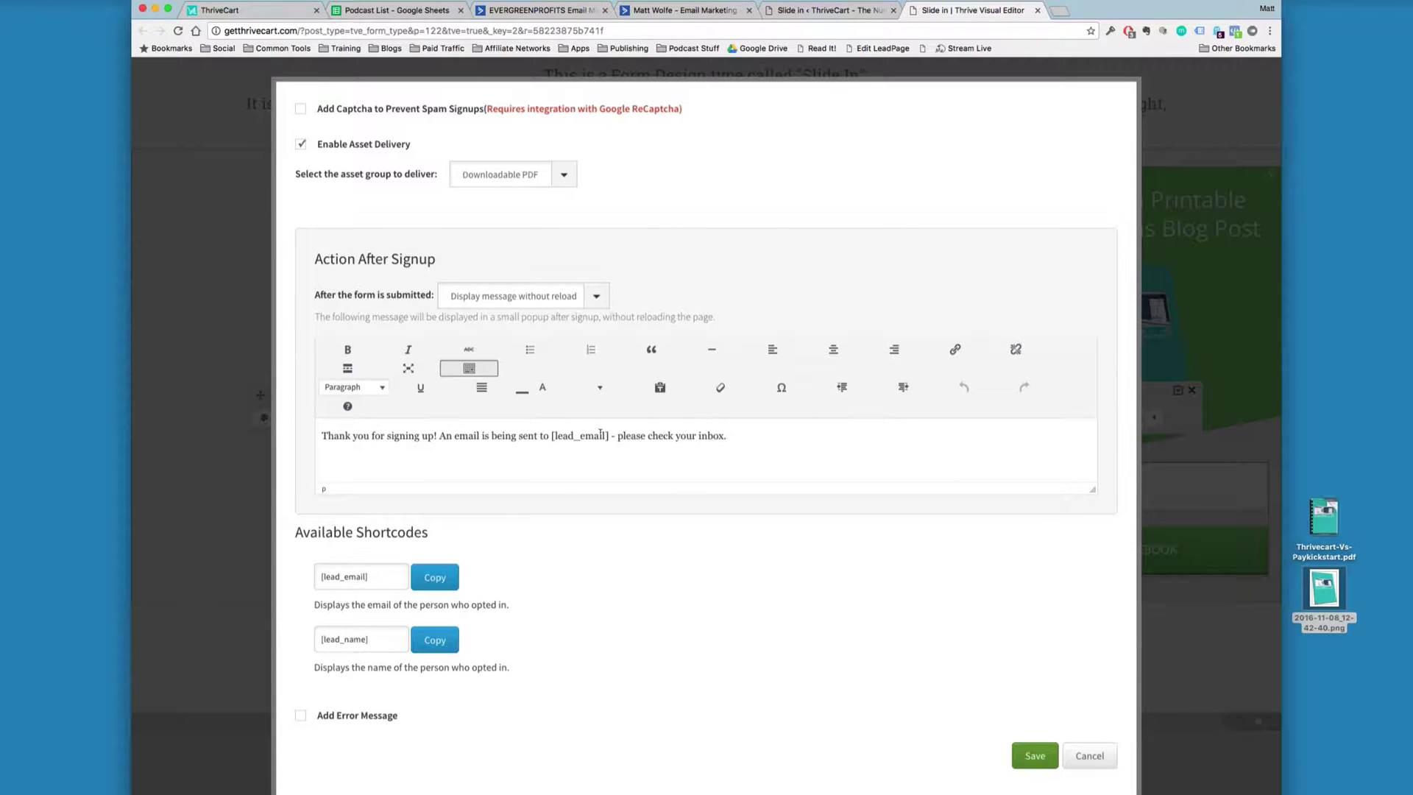
{"action": "scroll", "coordinate": [500, 708], "scroll_direction": "down", "scroll_amount": 1}
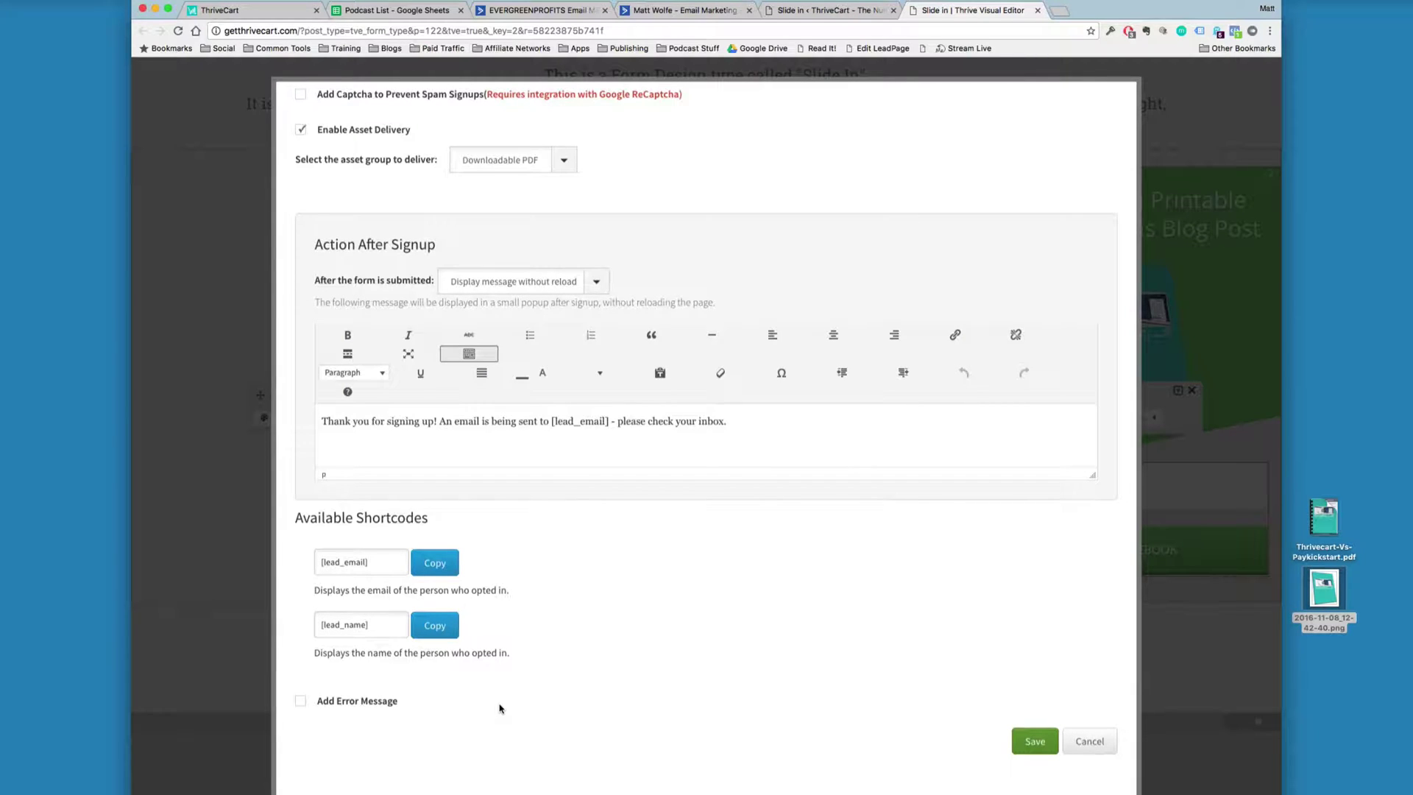
{"action": "scroll", "coordinate": [500, 709], "scroll_direction": "up", "scroll_amount": 15}
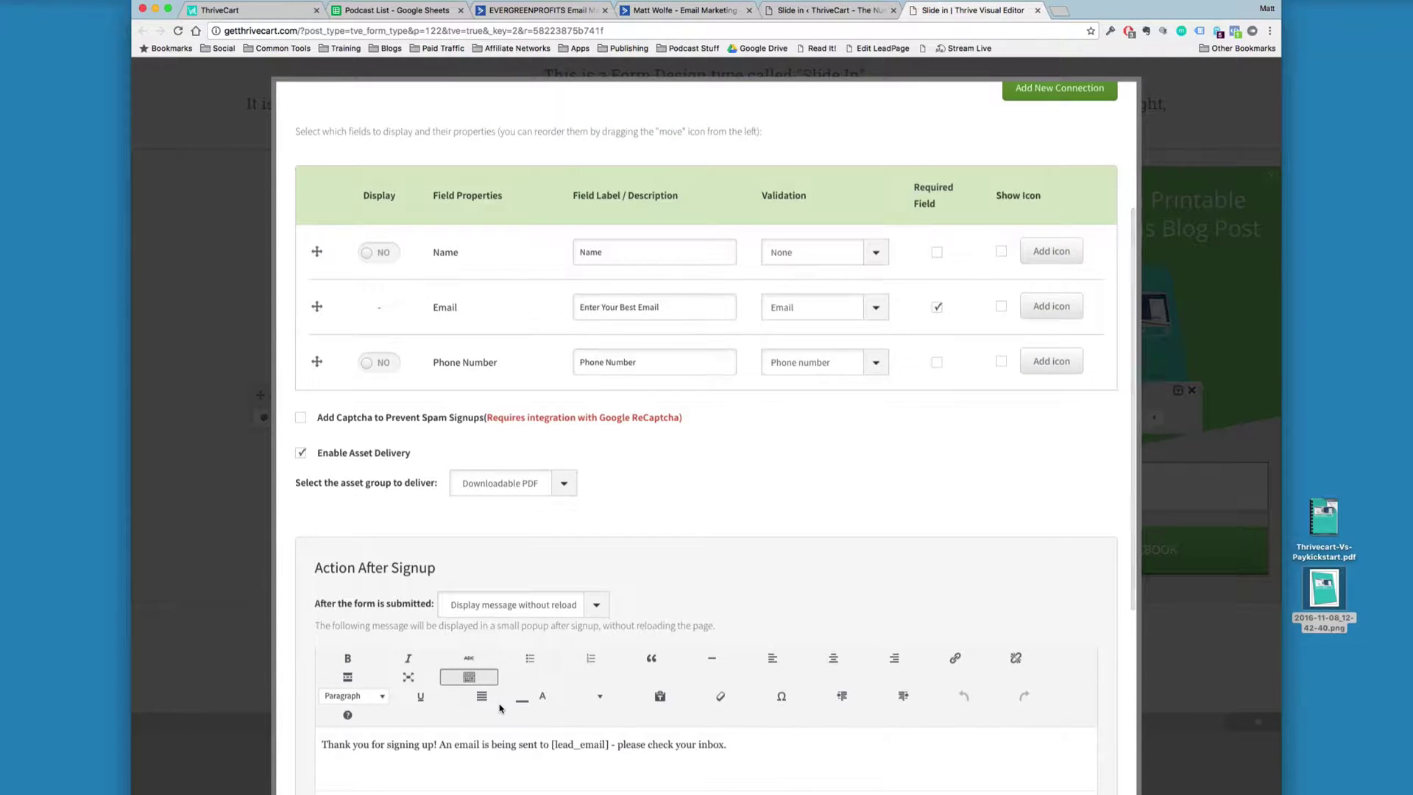
{"action": "scroll", "coordinate": [504, 705], "scroll_direction": "down", "scroll_amount": 15}
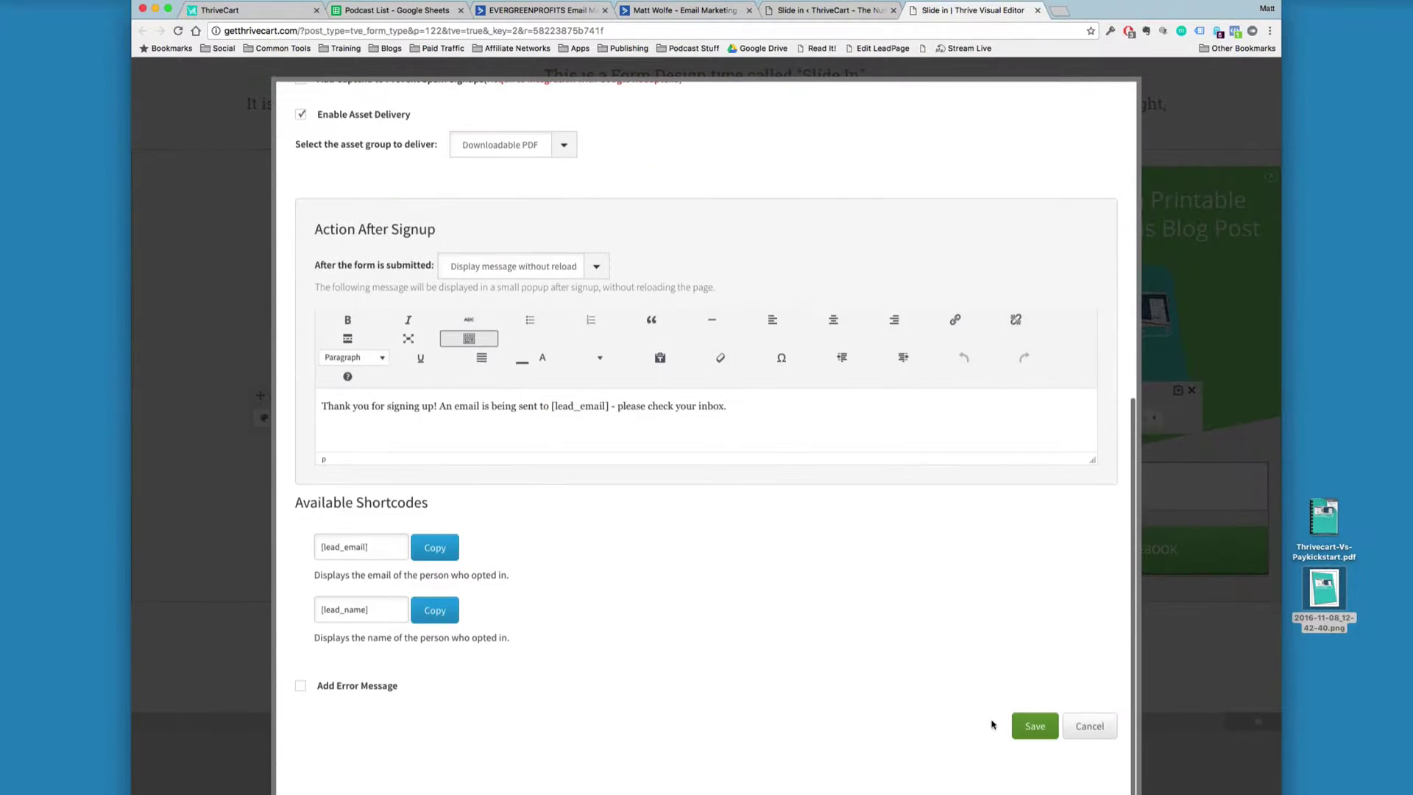
{"action": "left_click", "coordinate": [1045, 730]}
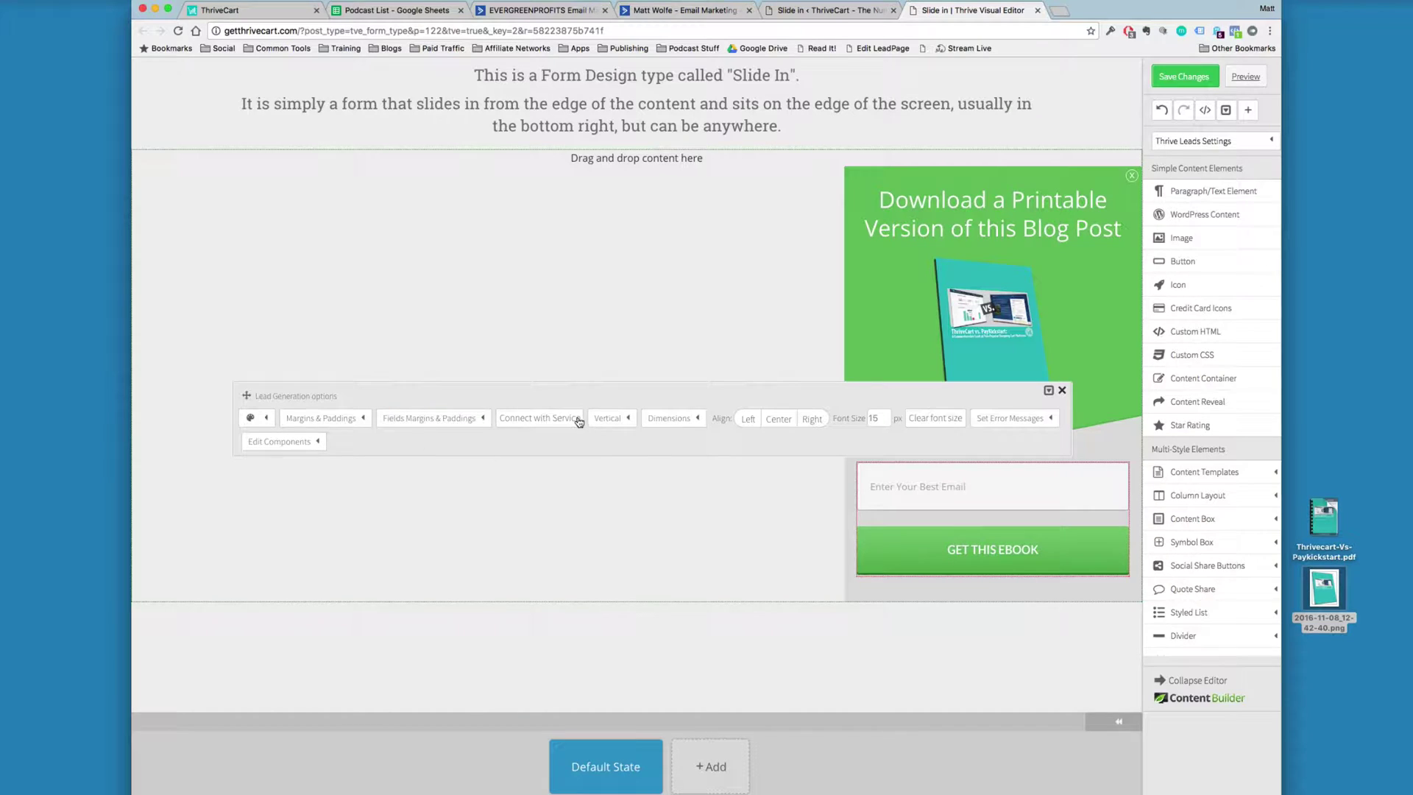
Step: Change the submit button's text to "Yes! Send Me The Free Download!" and close the form options
{"action": "left_click", "coordinate": [310, 442]}
{"action": "left_click", "coordinate": [284, 487]}
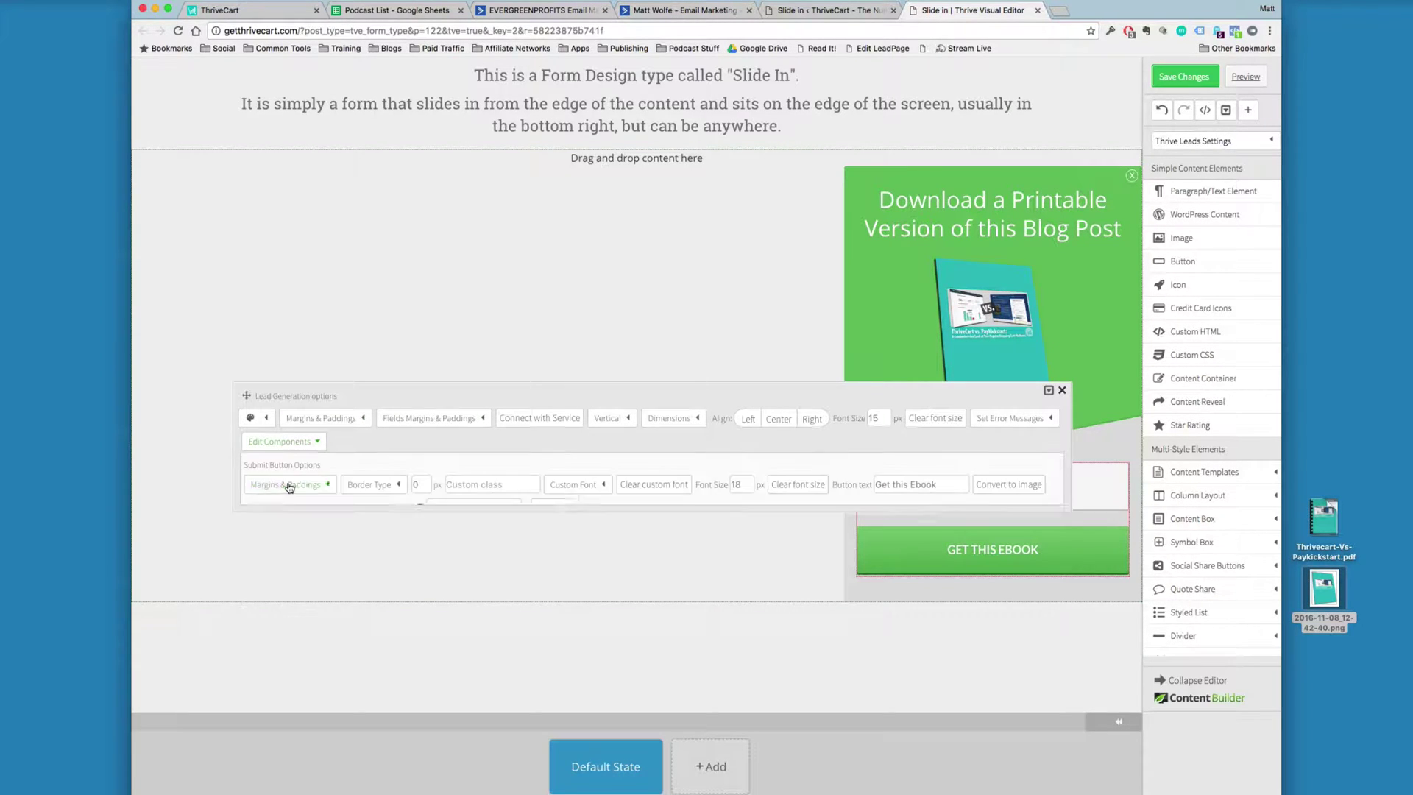
{"action": "key", "text": "Tab"}
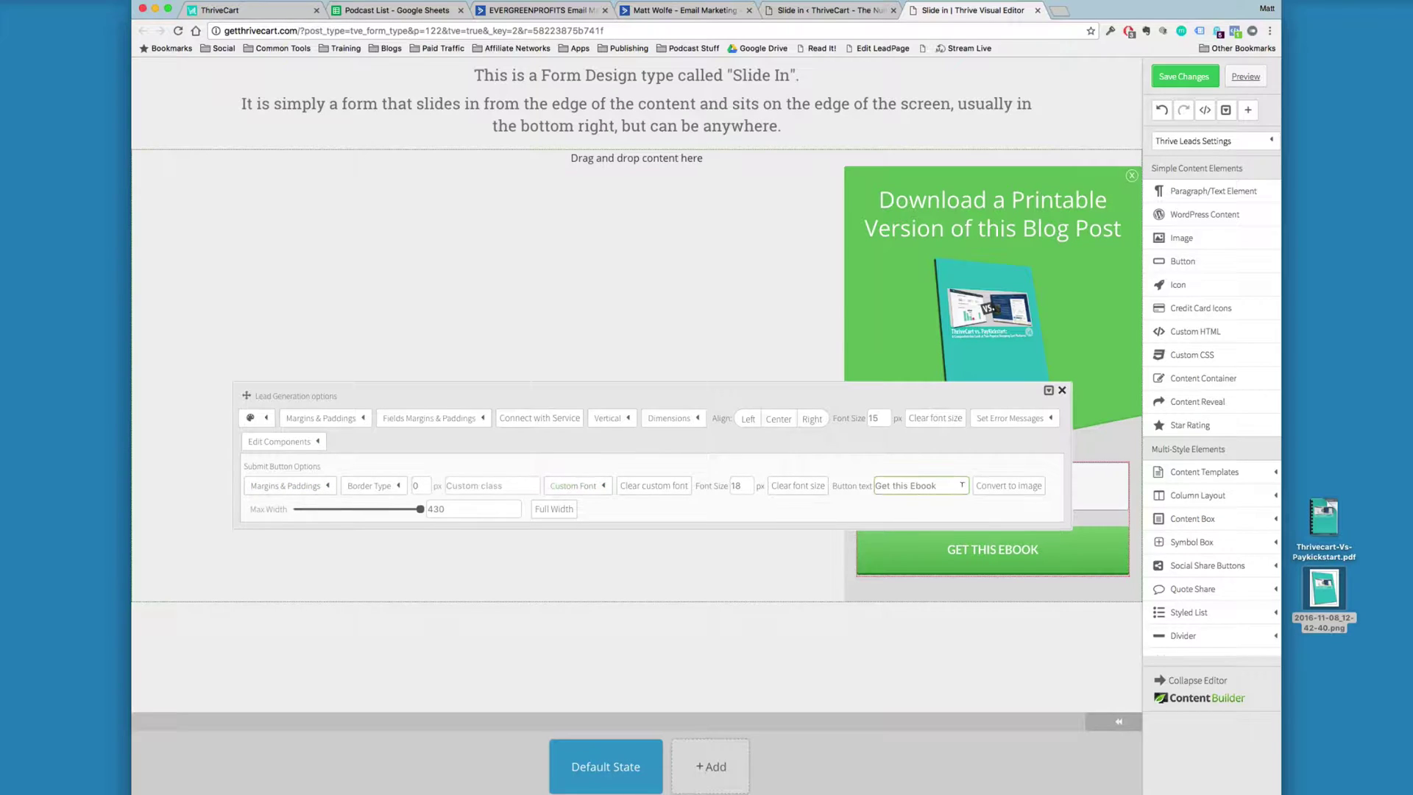
{"action": "type", "text": "Y"}
{"action": "type", "text": "es! Send Me The Free Download!"}
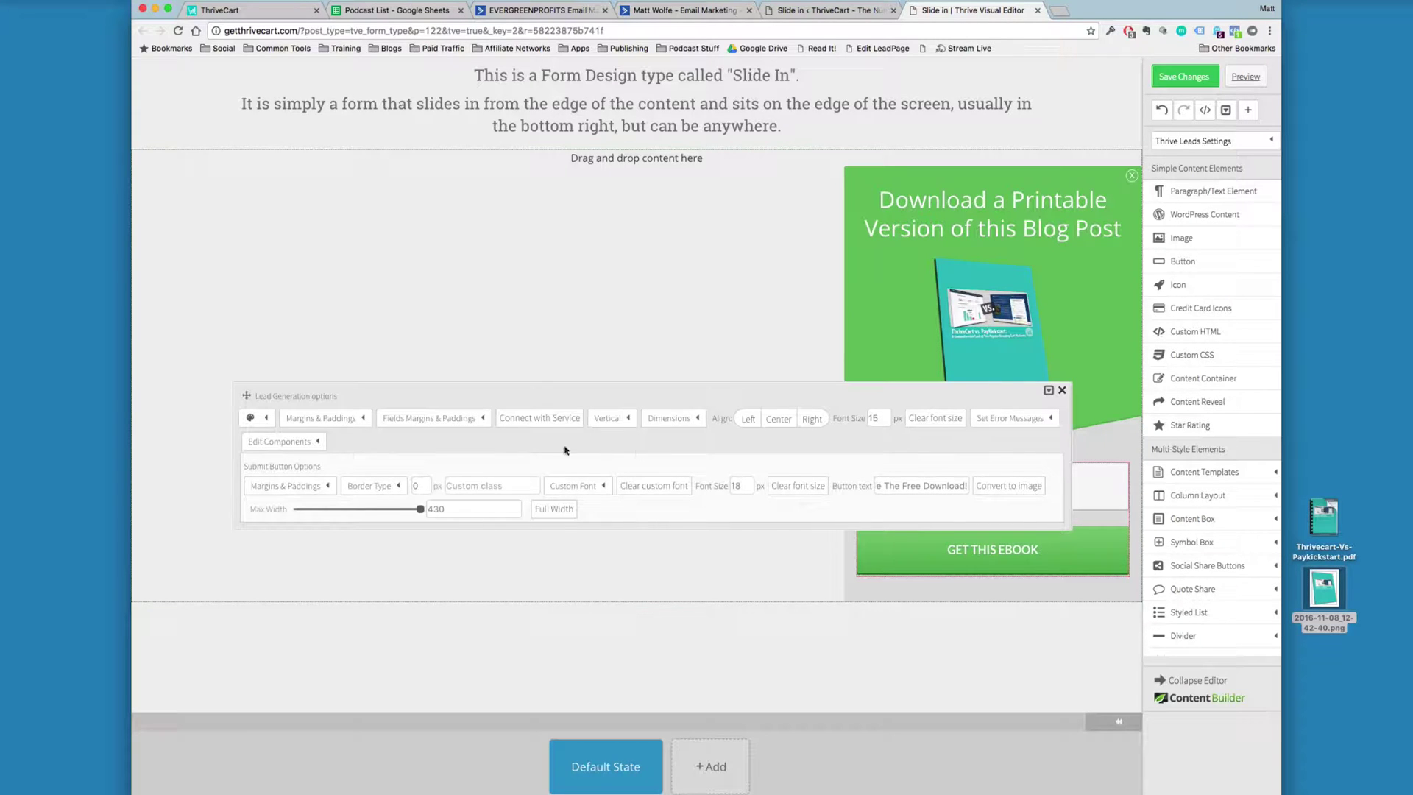
{"action": "left_click", "coordinate": [584, 487]}
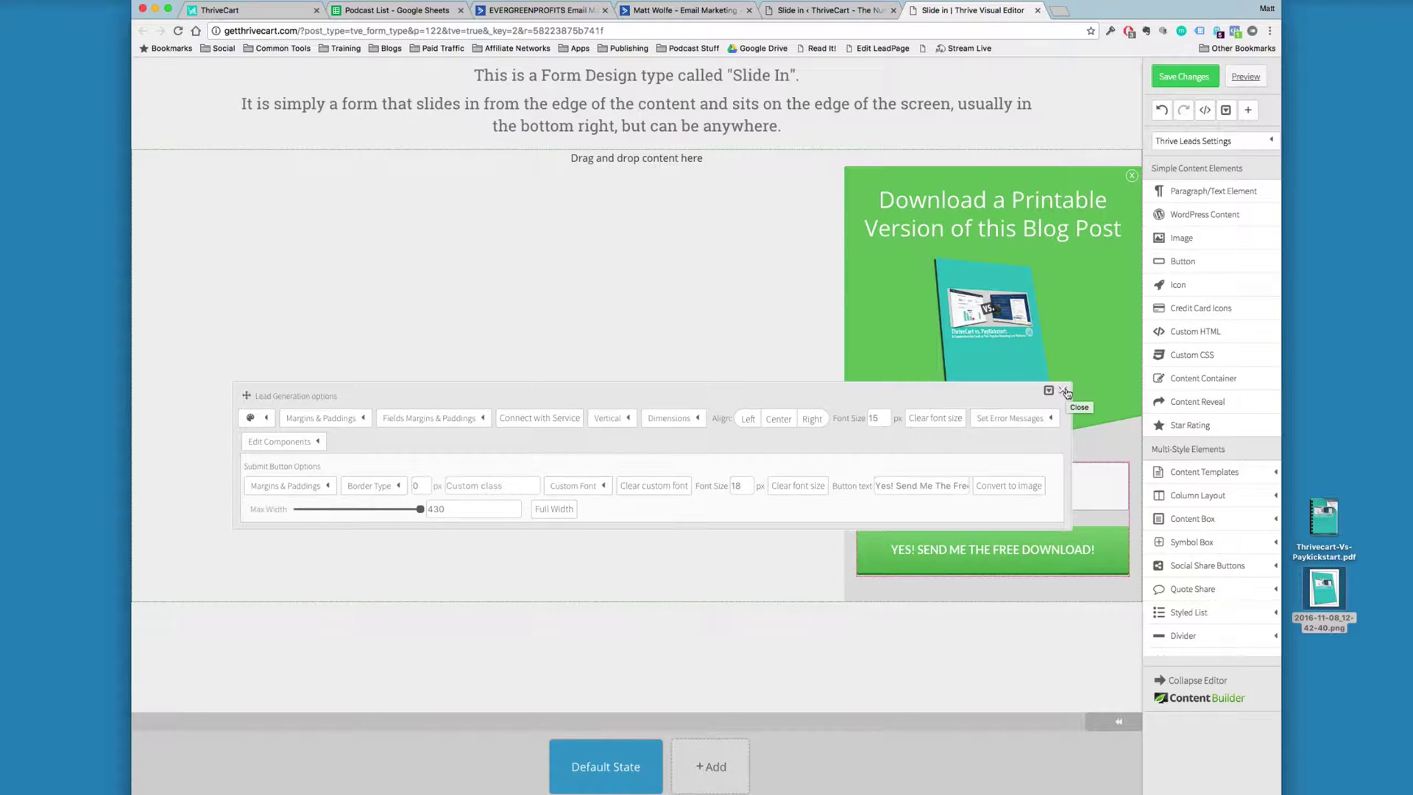
{"action": "left_click", "coordinate": [1065, 392]}
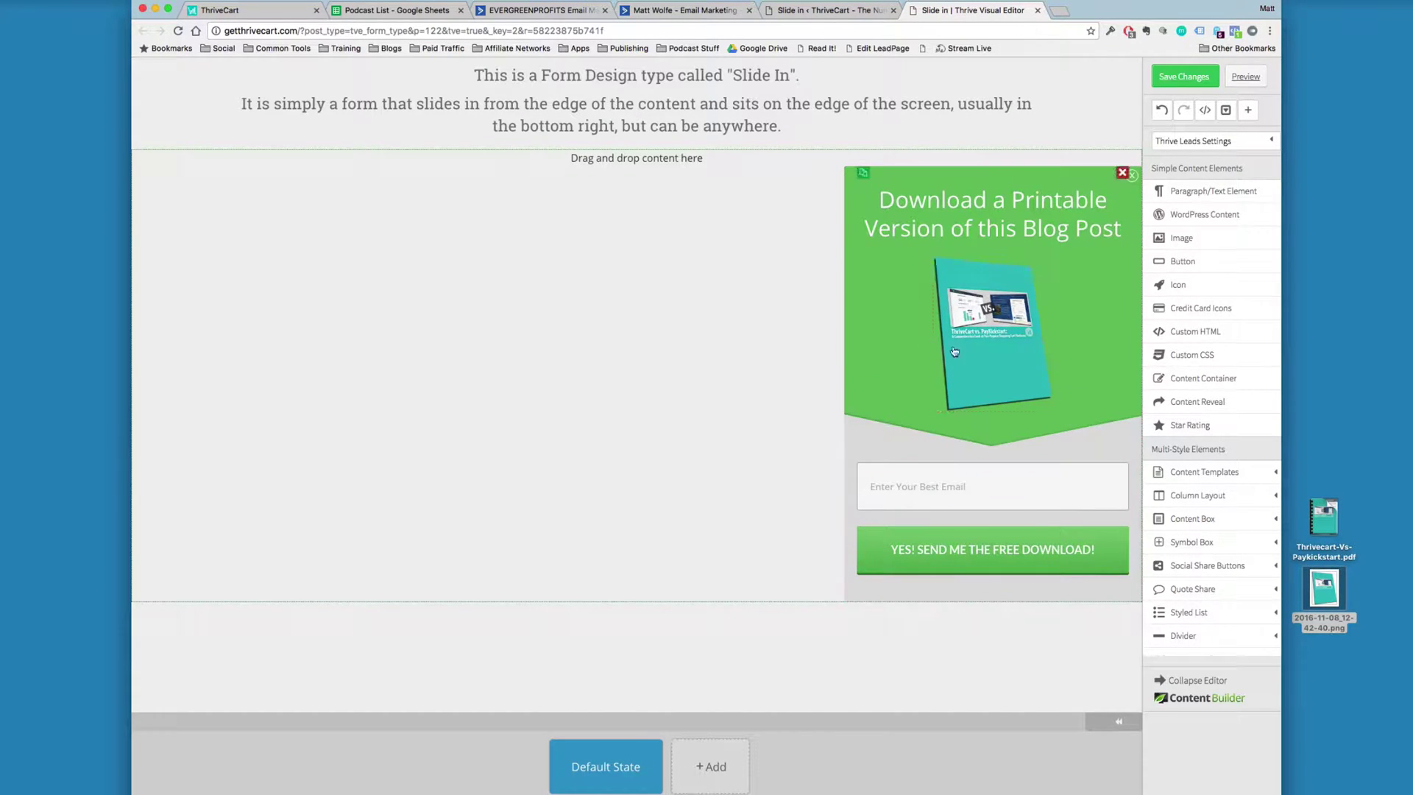
Step: Change the form's green content box to the dark teal default color, trying blue along the way
{"action": "left_click", "coordinate": [875, 287]}
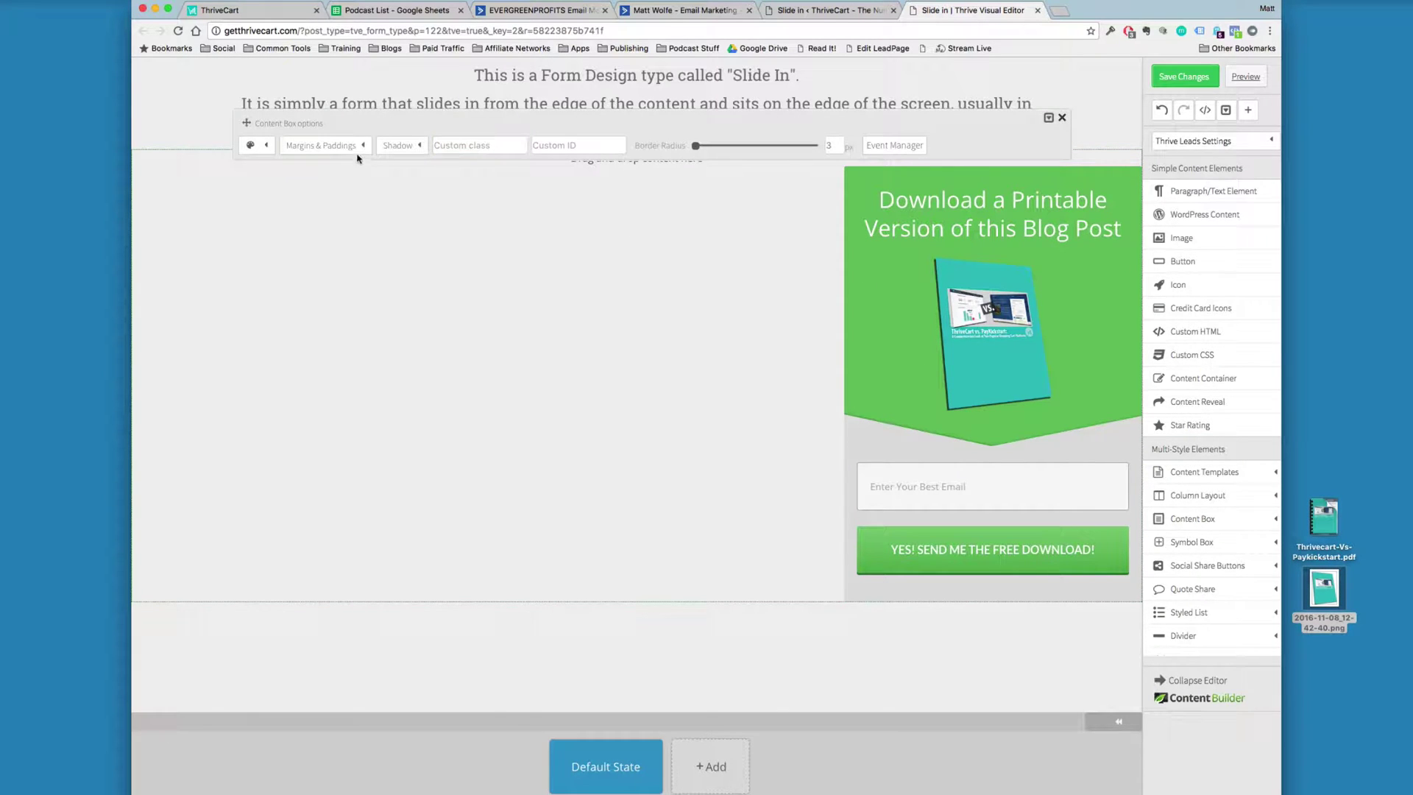
{"action": "left_click", "coordinate": [265, 147]}
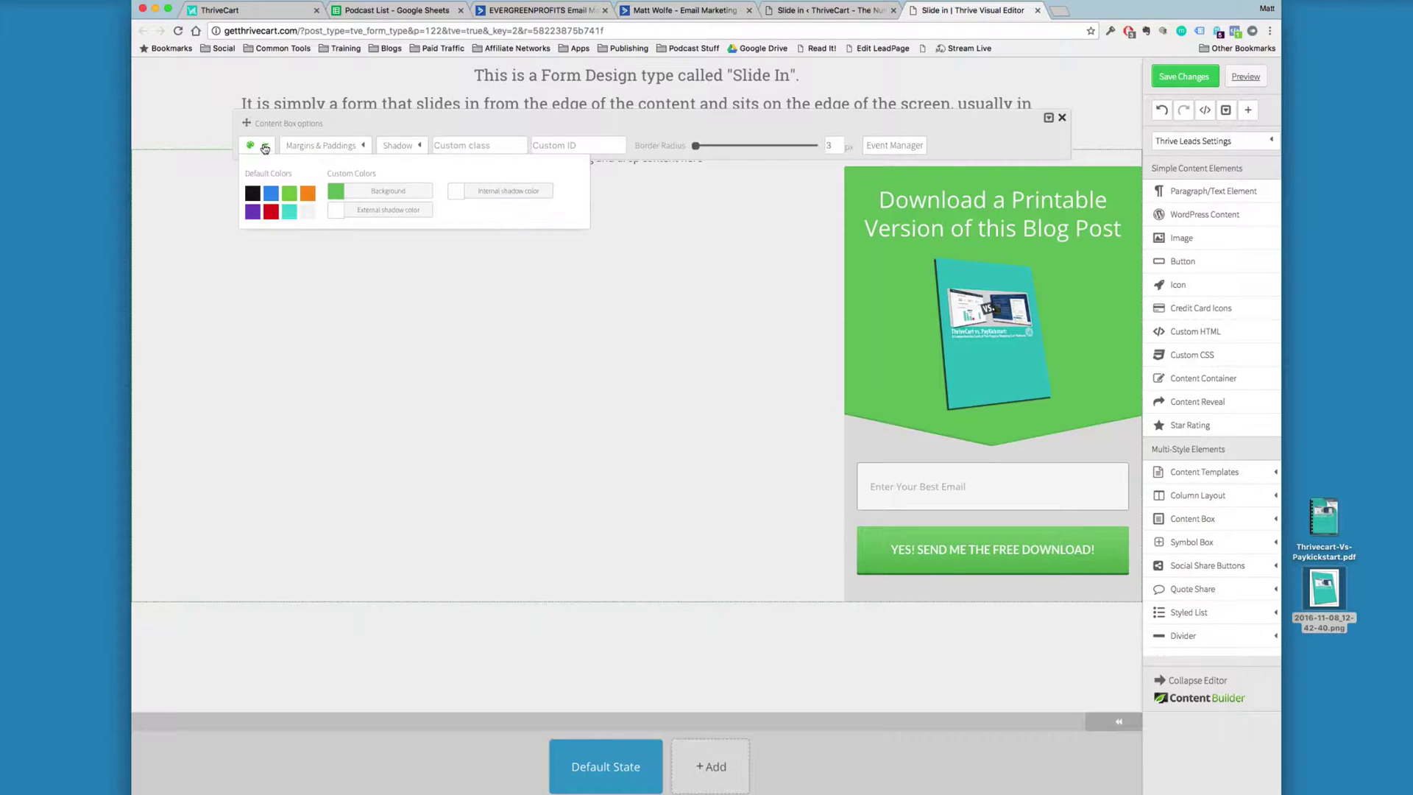
{"action": "left_click", "coordinate": [271, 193]}
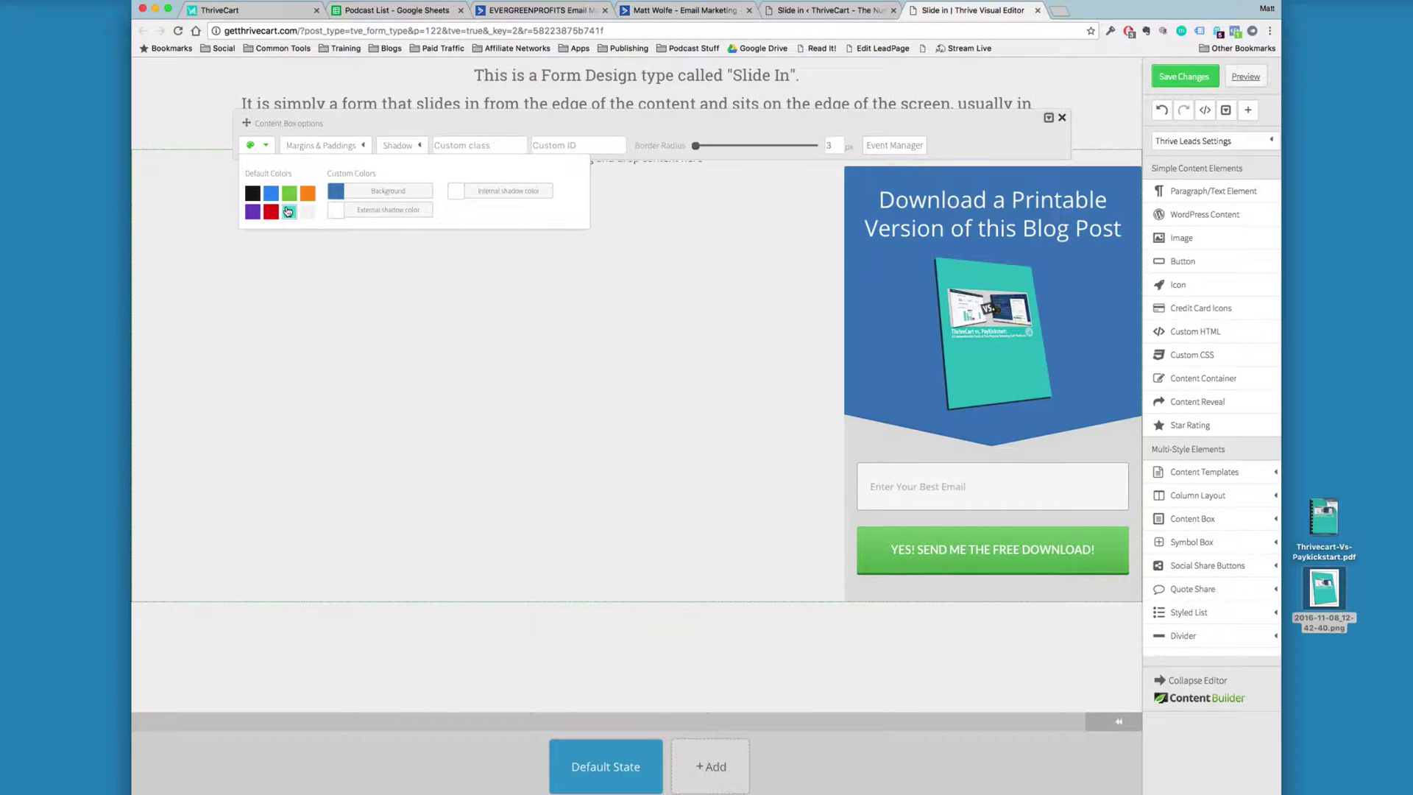
{"action": "left_click", "coordinate": [272, 195]}
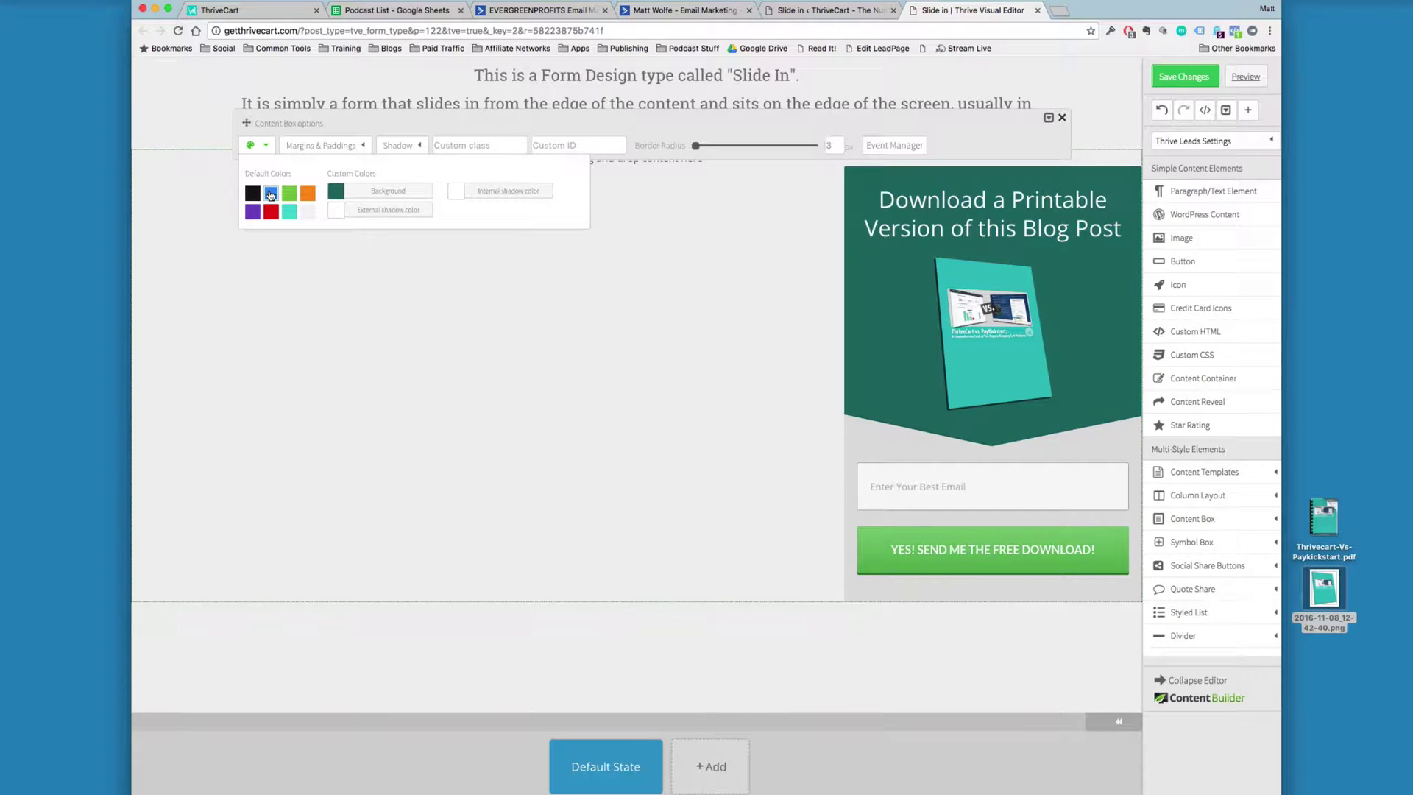
Step: Copy the content box's background color value, rgba(28,110,103,1), and close the color picker
{"action": "left_click", "coordinate": [336, 195]}
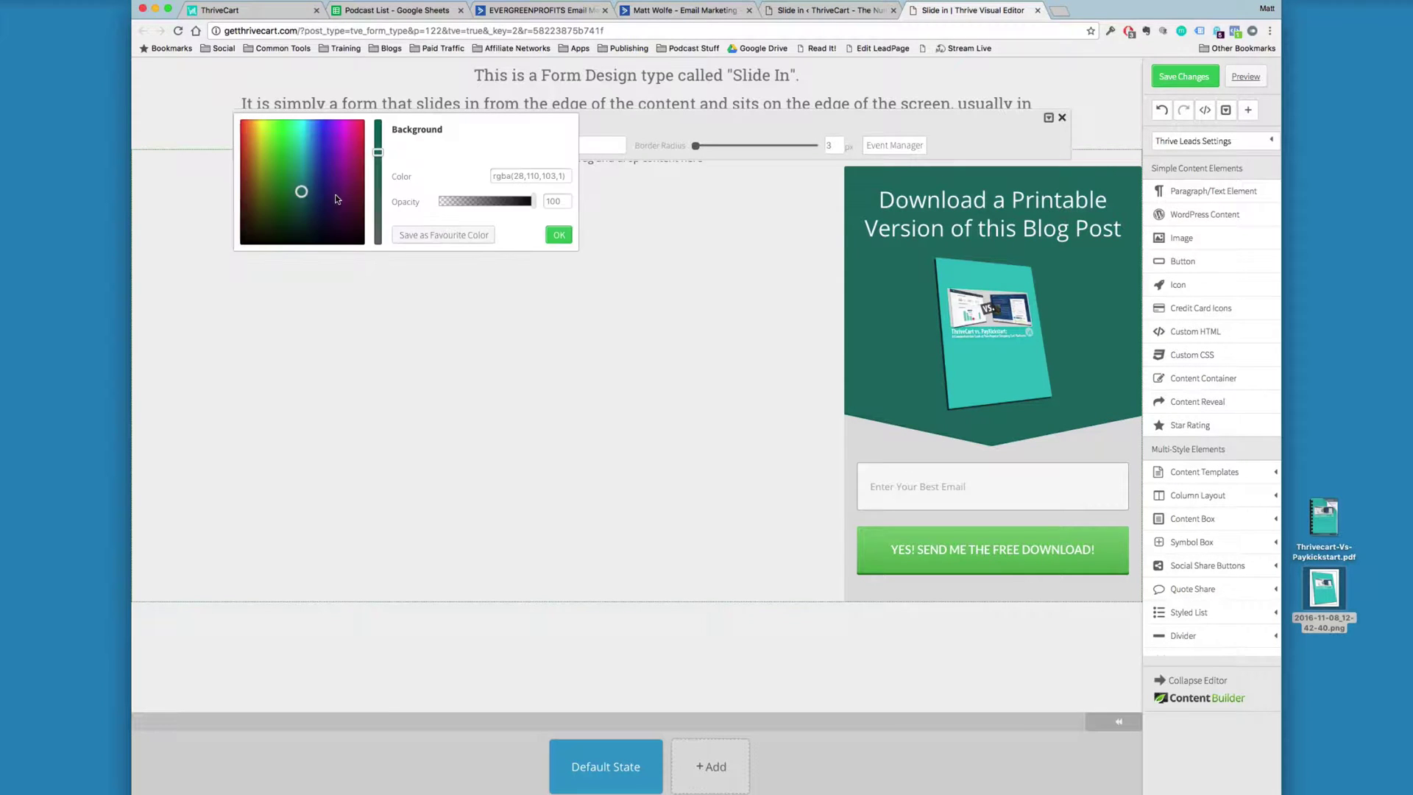
{"action": "triple_click", "coordinate": [547, 176]}
{"action": "right_click", "coordinate": [549, 180]}
{"action": "left_click", "coordinate": [568, 245]}
{"action": "left_click", "coordinate": [559, 235]}
Step: Set the form's Button Text Shadow Color and Button Shadow Color to the copied teal, rgba(28,110,103,1)
{"action": "left_click", "coordinate": [878, 561]}
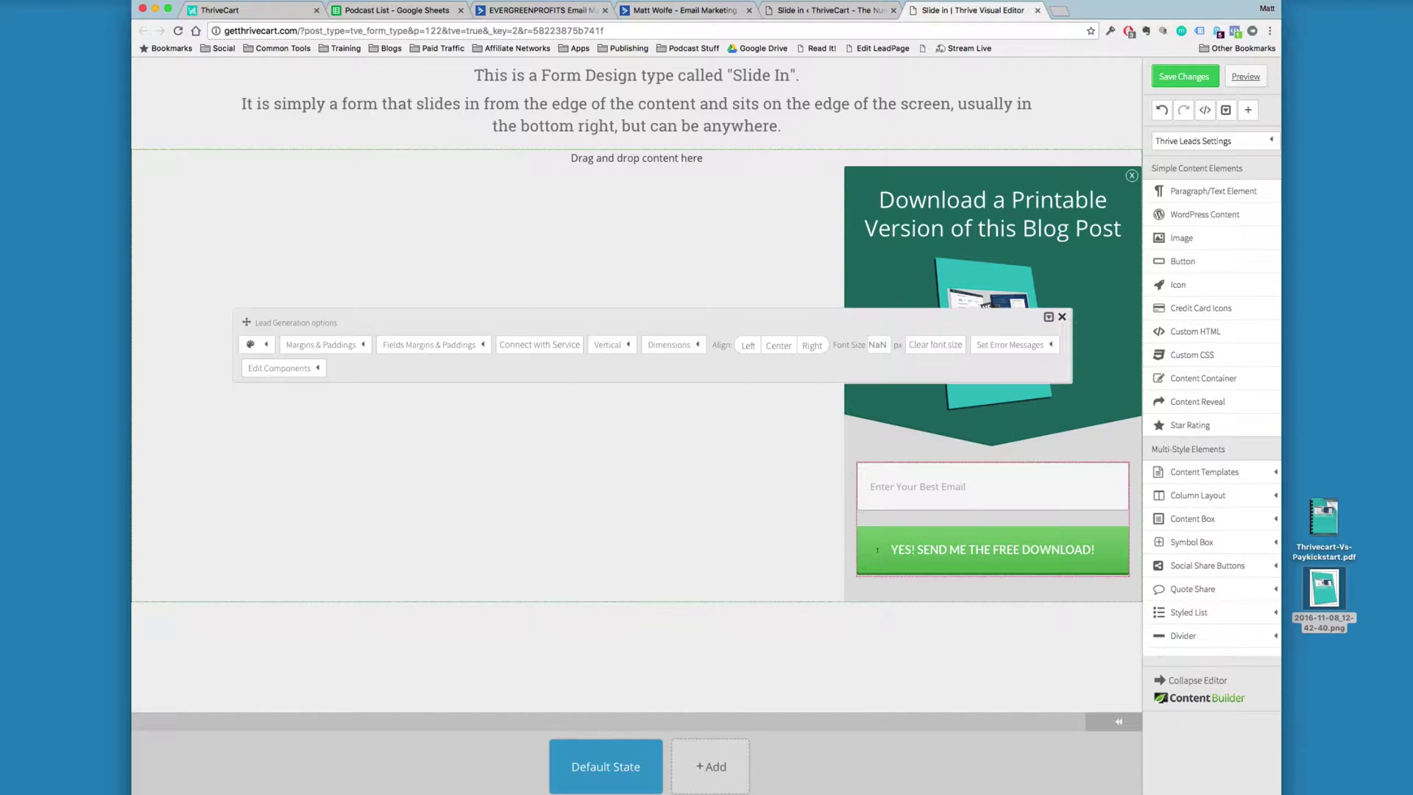
{"action": "left_click", "coordinate": [270, 352]}
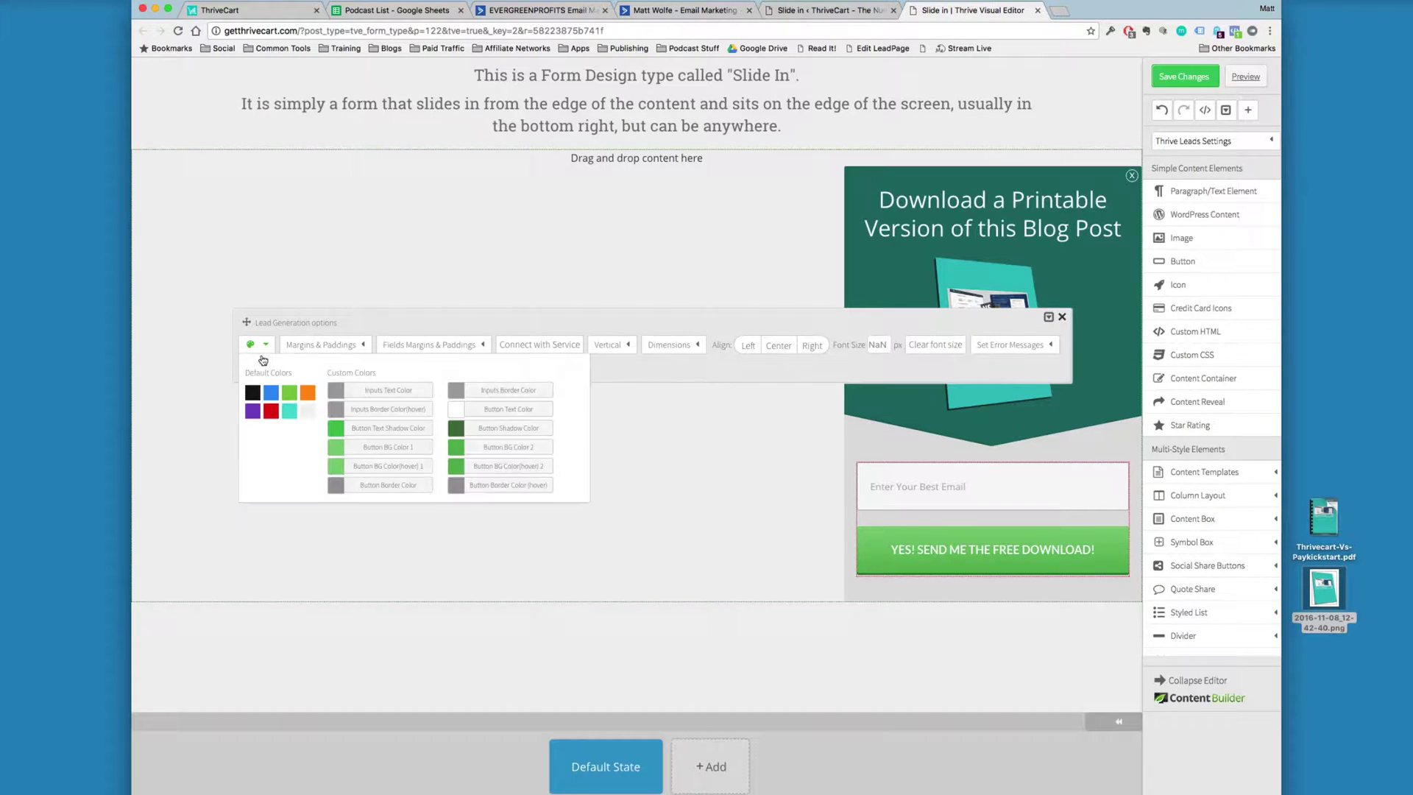
{"action": "left_click", "coordinate": [338, 433]}
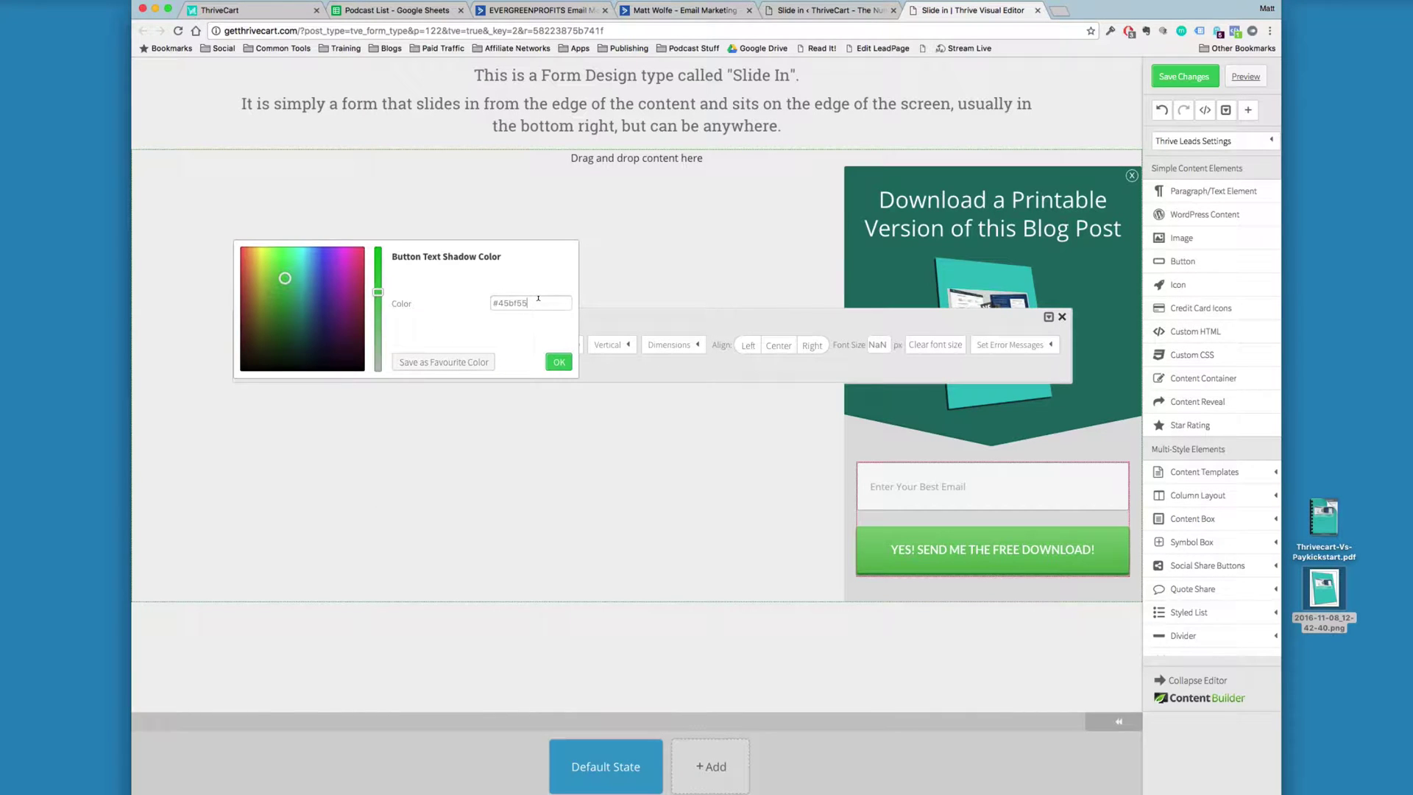
{"action": "left_click", "coordinate": [559, 362]}
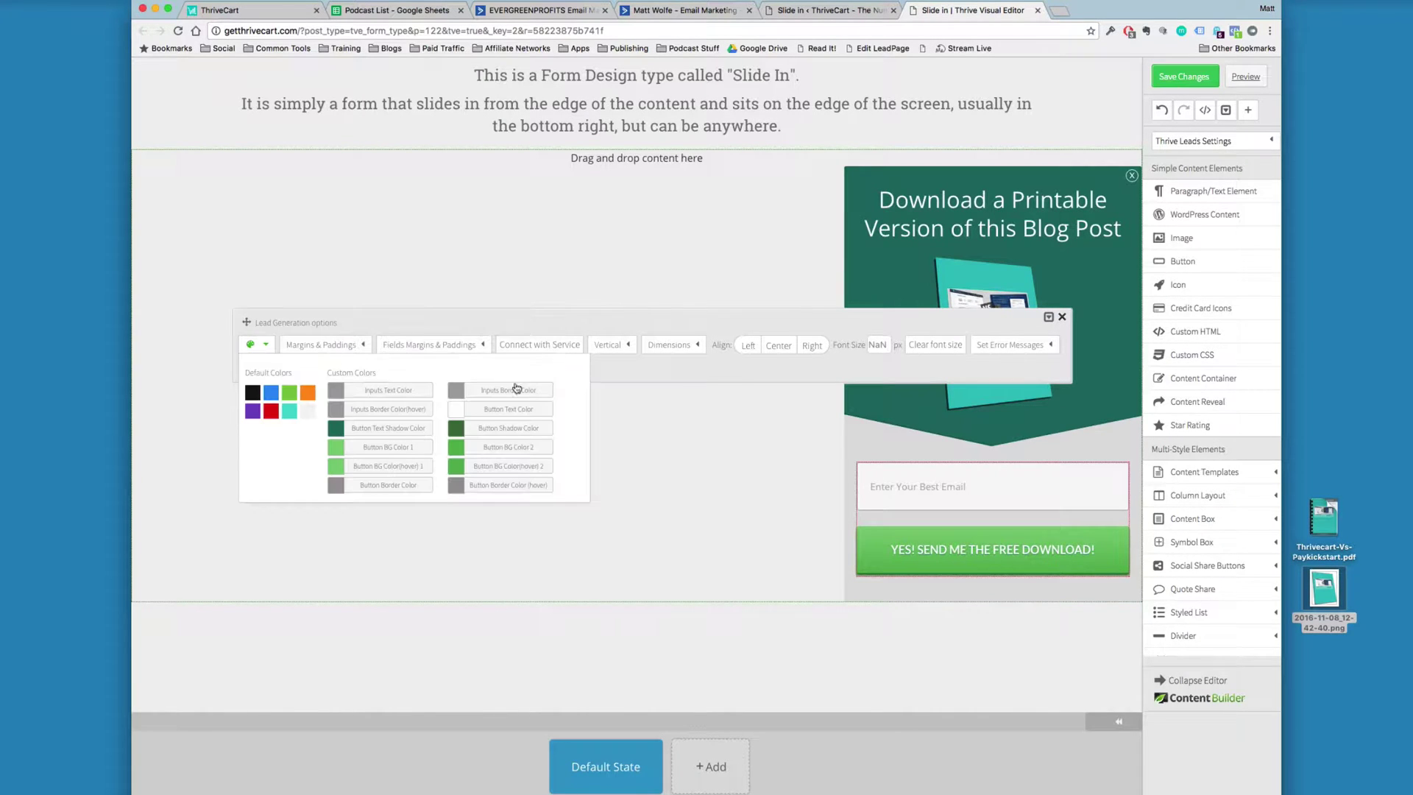
{"action": "left_click", "coordinate": [462, 432]}
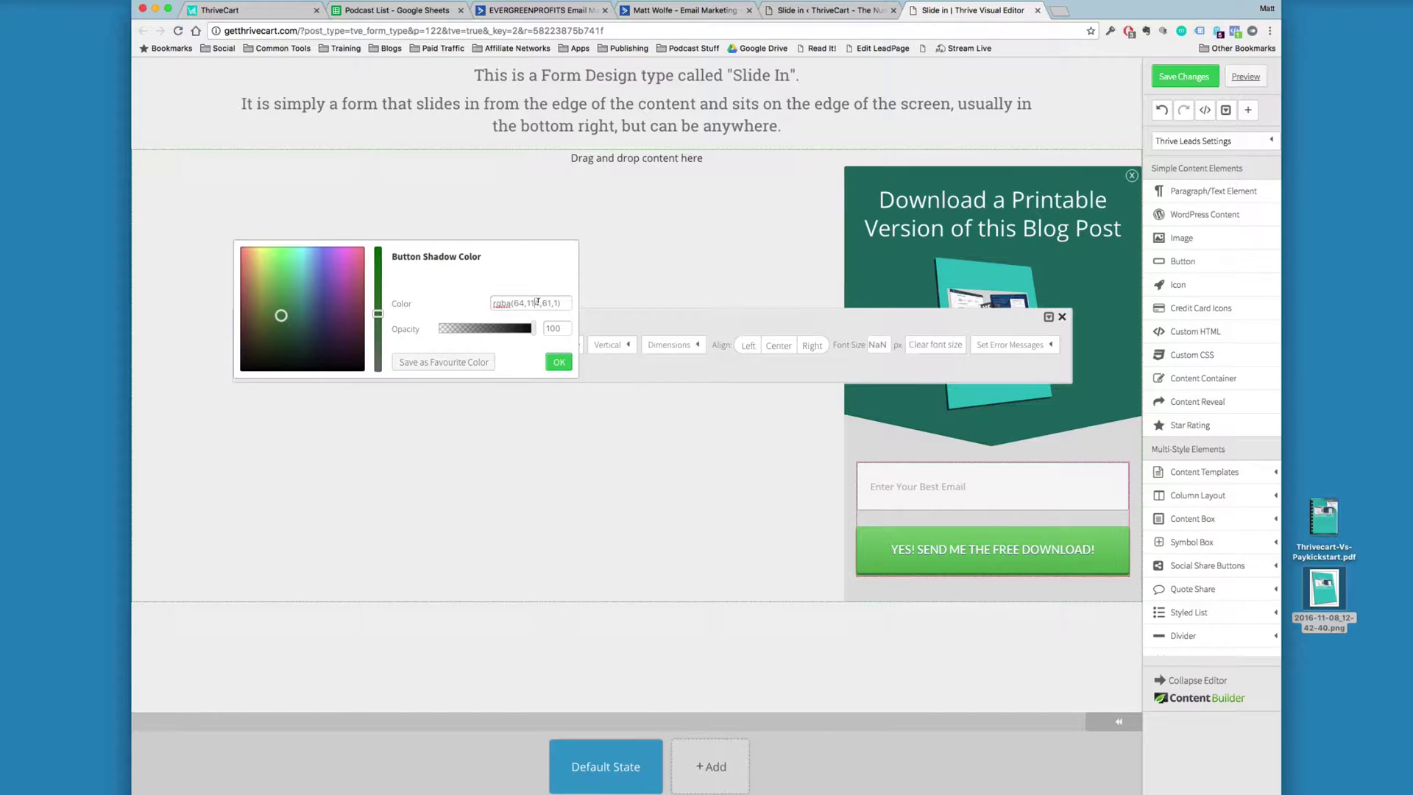
{"action": "left_click", "coordinate": [556, 367]}
Step: Set the submit button's BG Color 1 and BG Color 2 to rgba(28,110,103,1)
{"action": "left_click", "coordinate": [352, 446]}
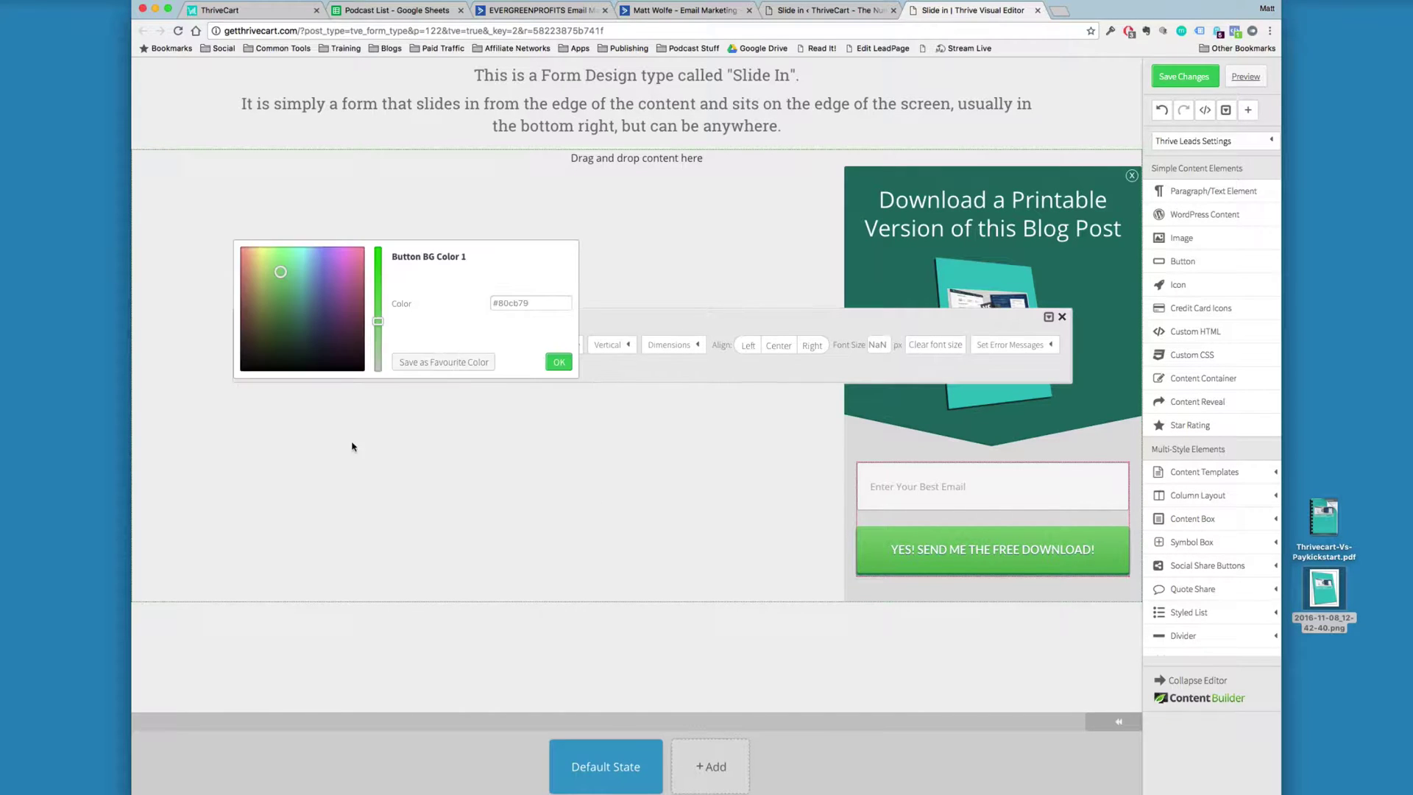
{"action": "triple_click", "coordinate": [502, 302]}
{"action": "key", "text": "super+v"}
{"action": "left_click", "coordinate": [559, 362]}
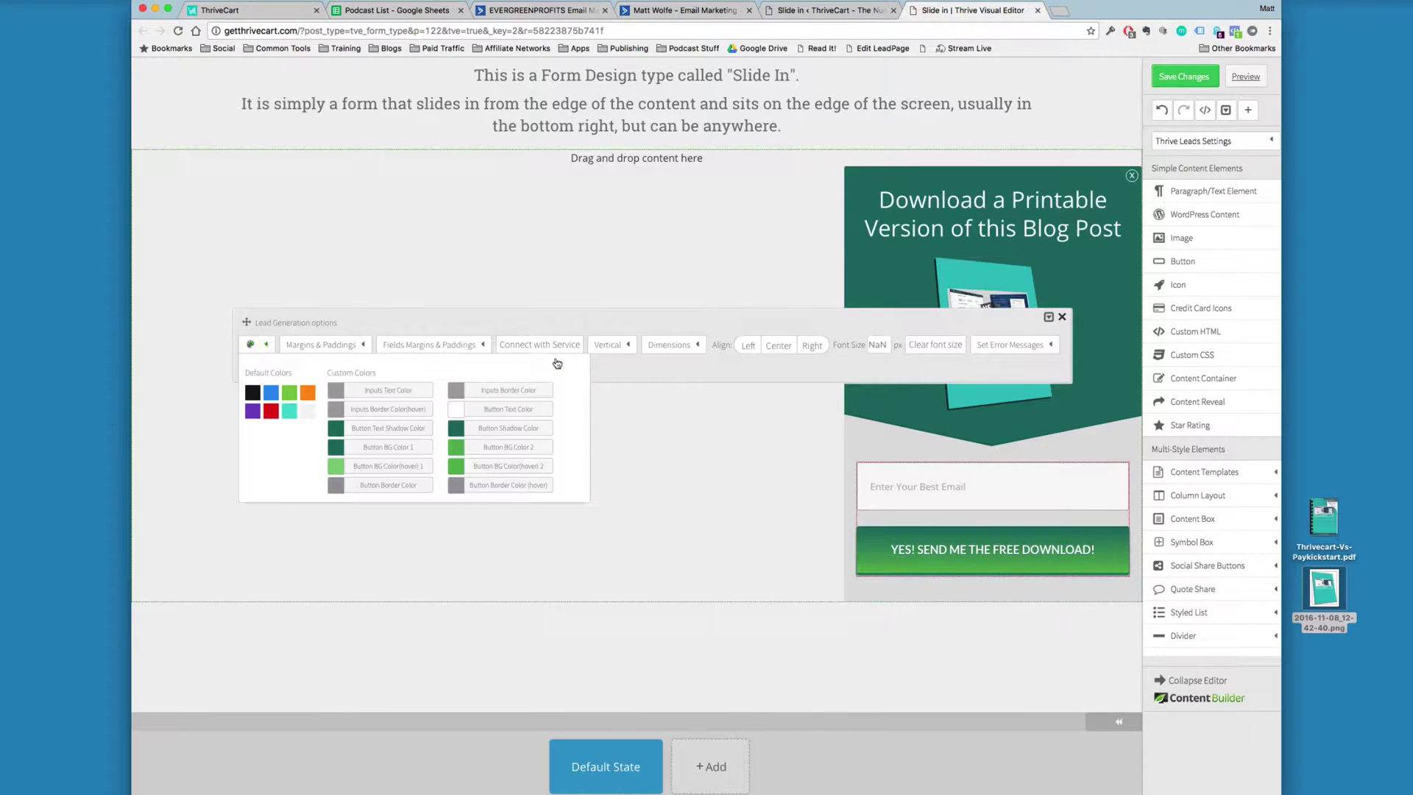
{"action": "left_click", "coordinate": [499, 448]}
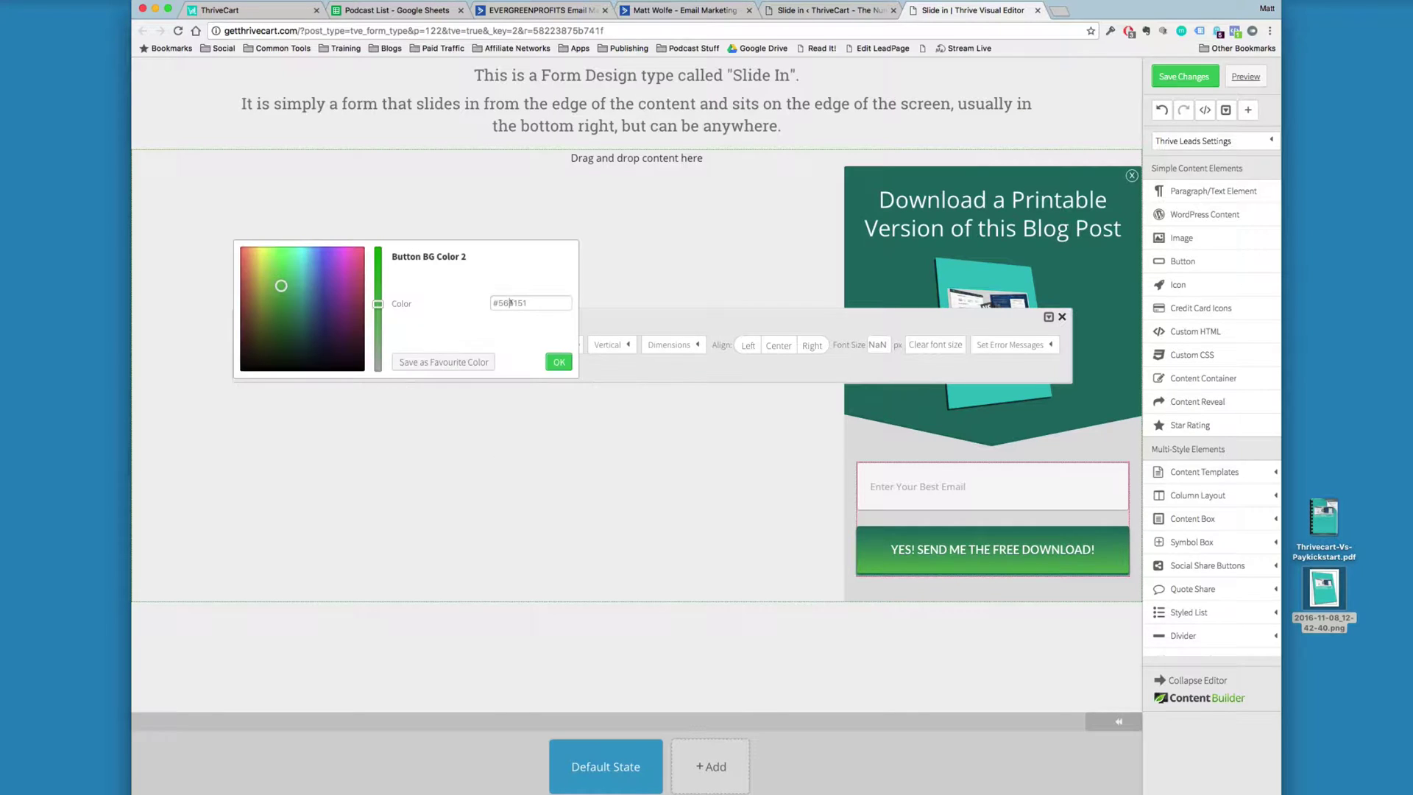
{"action": "triple_click", "coordinate": [510, 302]}
{"action": "key", "text": "super+v"}
{"action": "left_click", "coordinate": [559, 361]}
Step: Set the submit button's BG Color(hover) 1 and BG Color(hover) 2 to rgba(28,110,103,1) and close the form options
{"action": "left_click", "coordinate": [372, 471]}
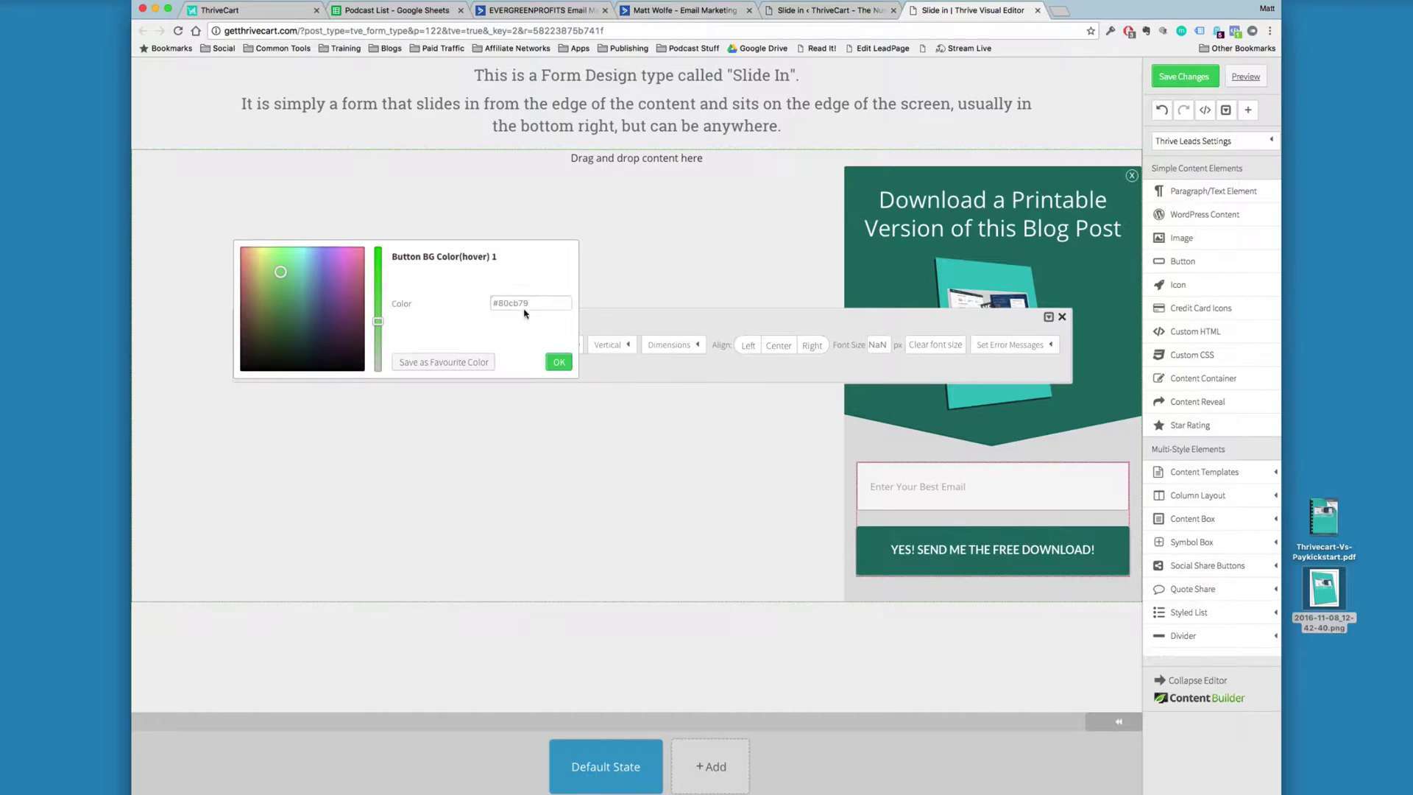
{"action": "triple_click", "coordinate": [546, 303]}
{"action": "key", "text": "super+v"}
{"action": "left_click", "coordinate": [559, 361]}
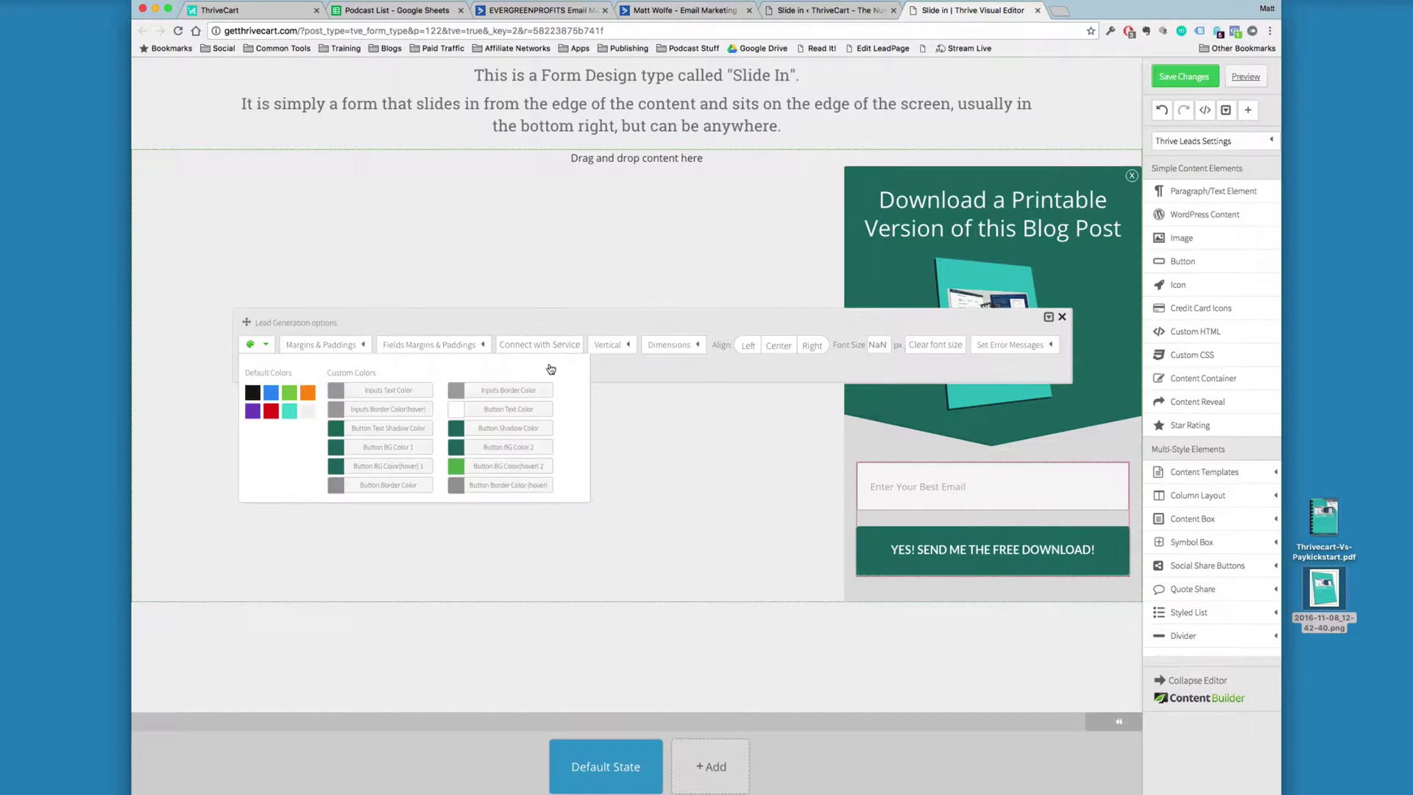
{"action": "left_click", "coordinate": [497, 470]}
{"action": "triple_click", "coordinate": [515, 302]}
{"action": "key", "text": "super+v"}
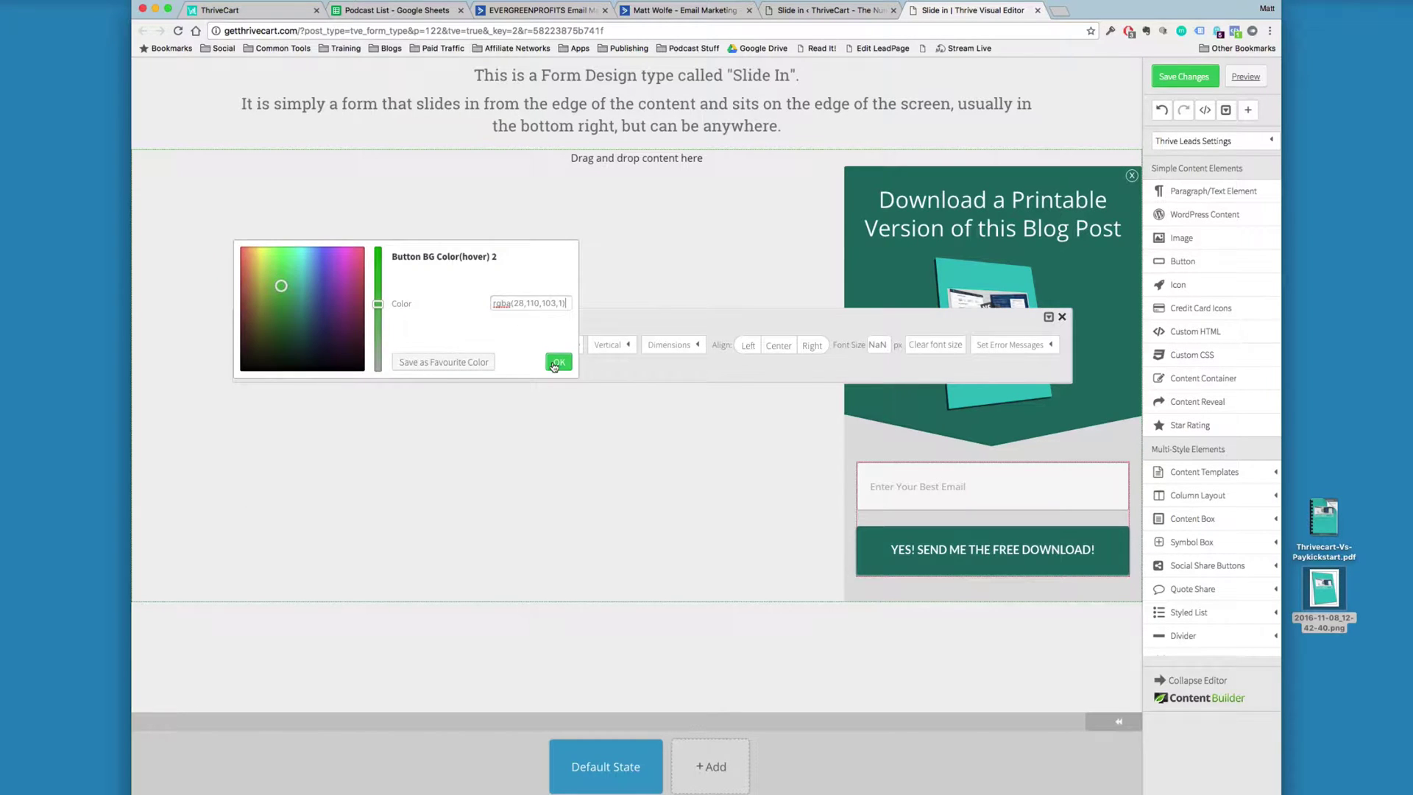
{"action": "left_click", "coordinate": [556, 362]}
{"action": "left_click", "coordinate": [659, 451]}
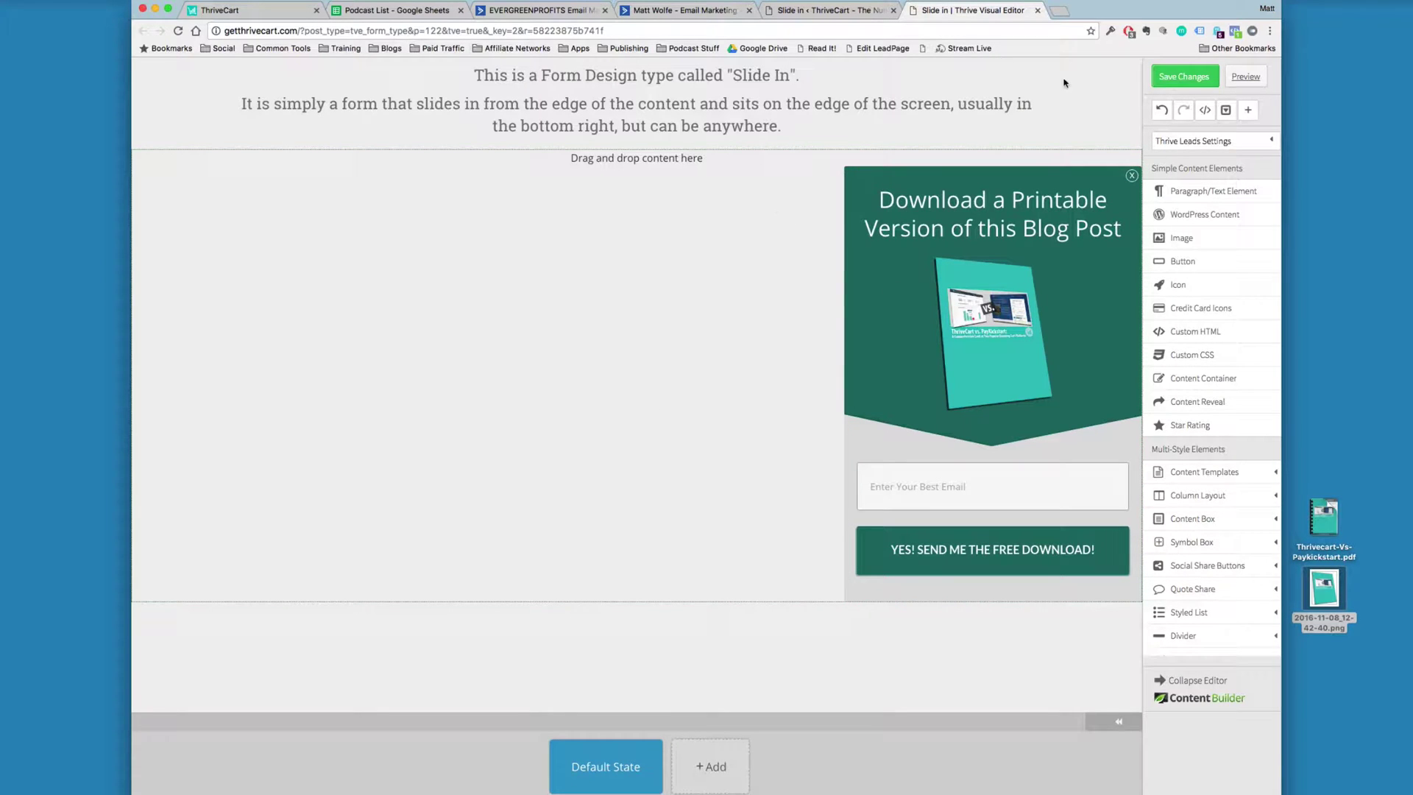
Step: Save the slide-in form and enable its display on desktop in the Thrivecart Vs. PayKickstart lead group
{"action": "left_click", "coordinate": [1176, 81]}
{"action": "left_click", "coordinate": [1038, 11]}
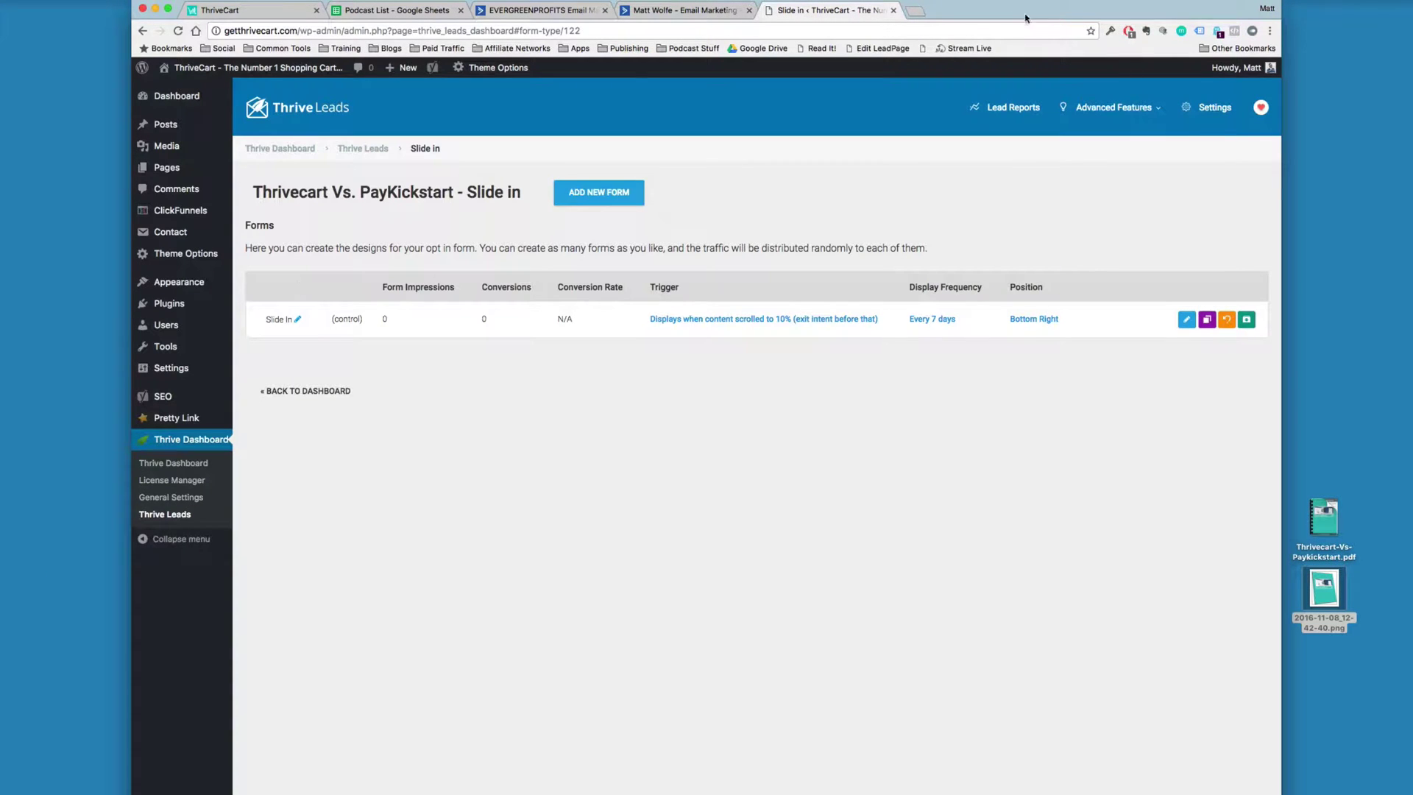
{"action": "left_click", "coordinate": [374, 151]}
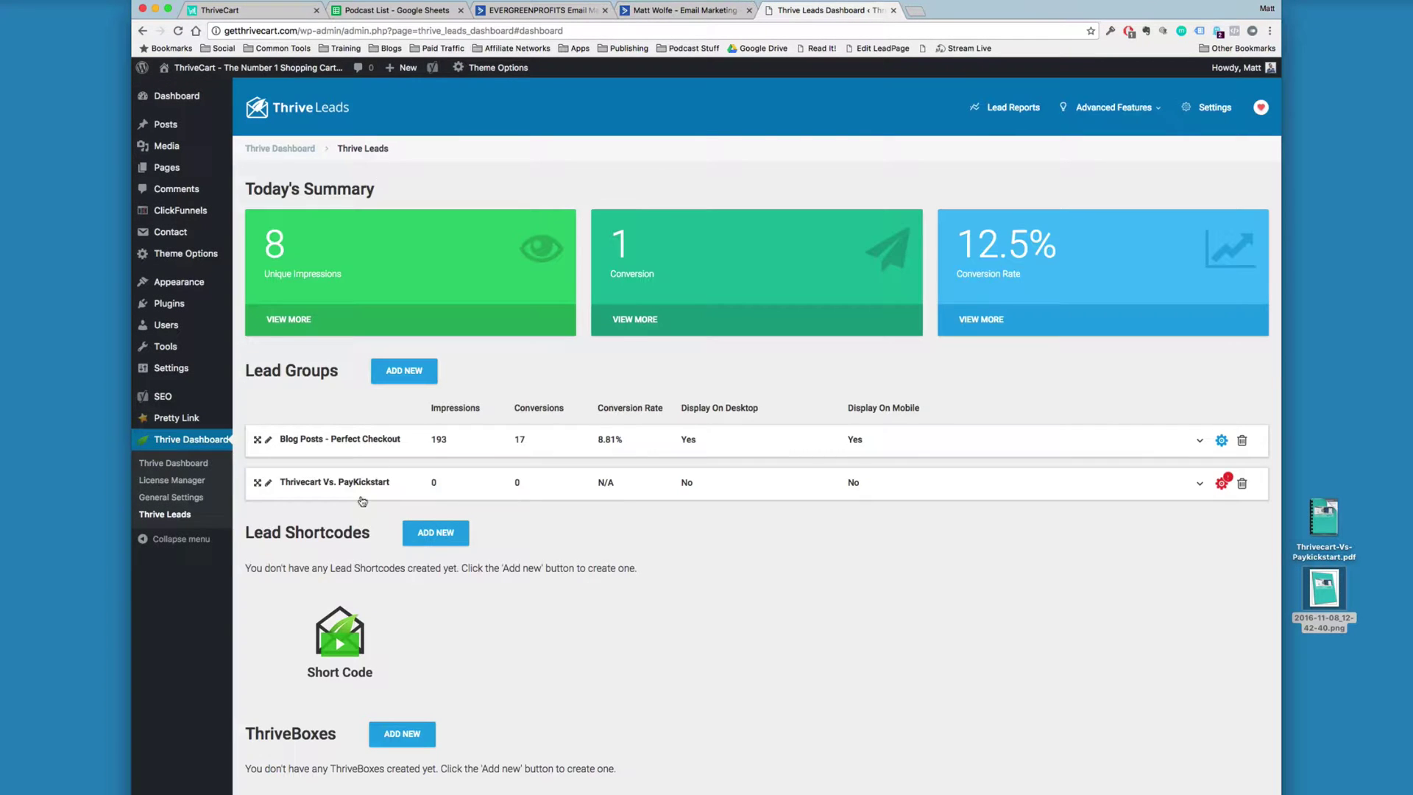
{"action": "left_click", "coordinate": [326, 486]}
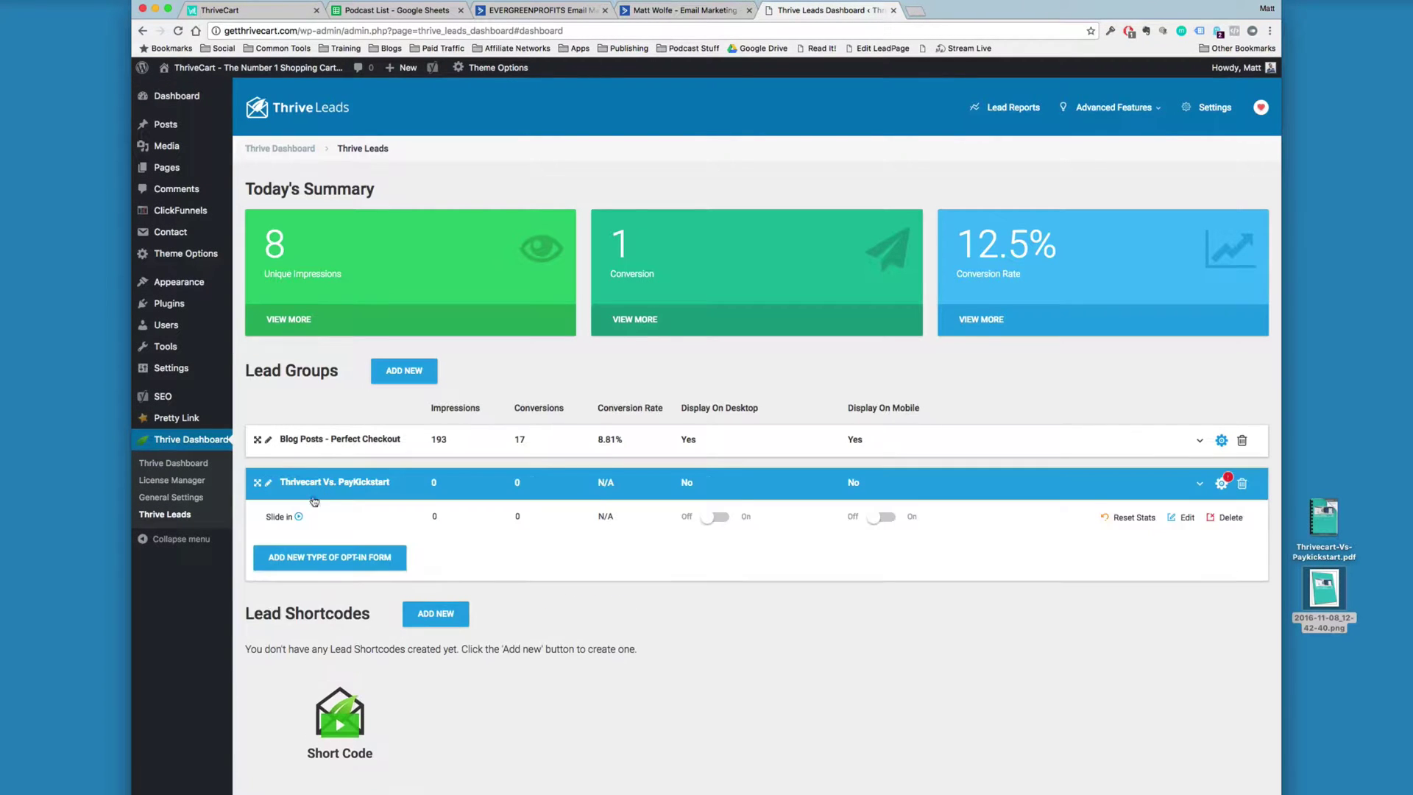
{"action": "left_click", "coordinate": [719, 518]}
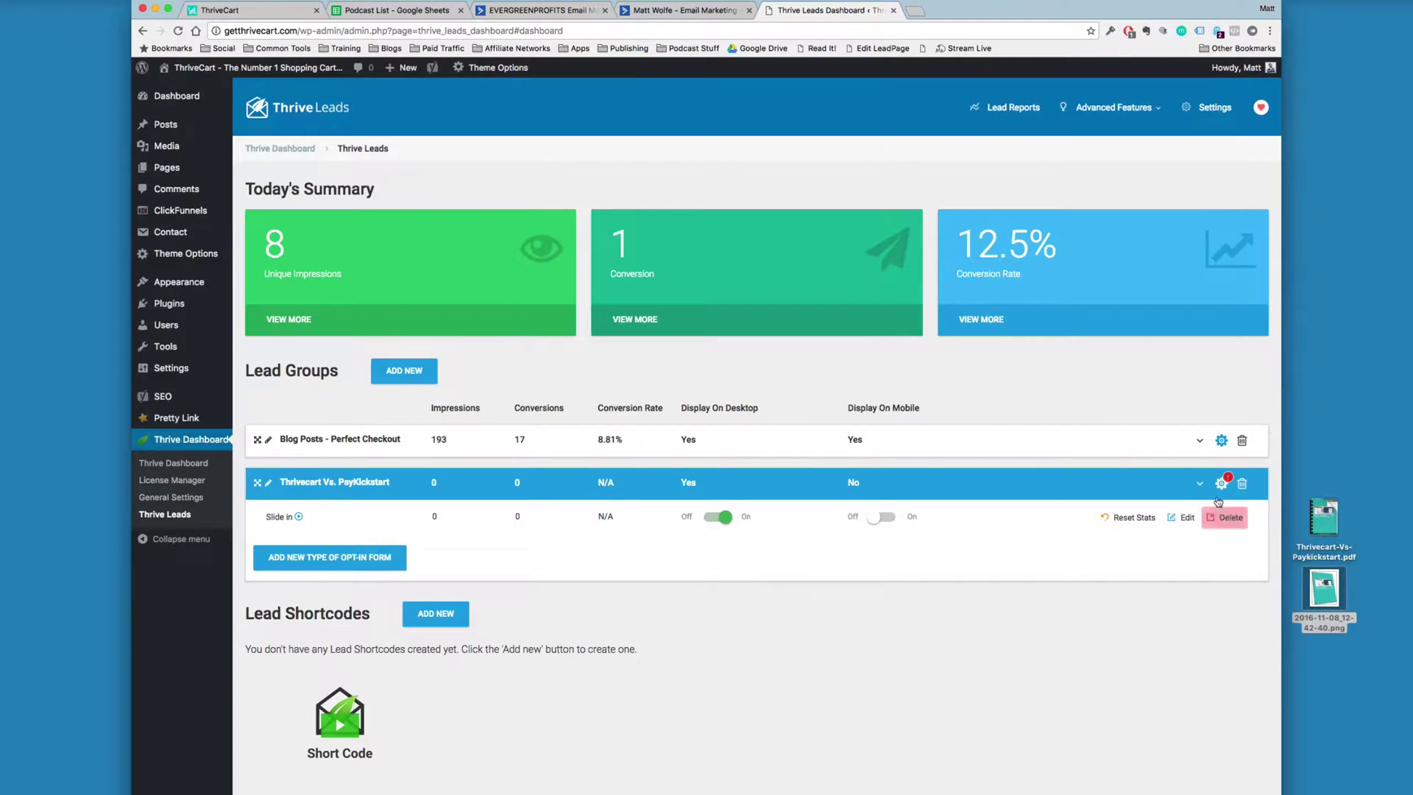
Step: Target the lead group's display to the "ThriveCart vs. Paykickstart" post, searching posts for "thrive", and save the display settings
{"action": "left_click", "coordinate": [1221, 484]}
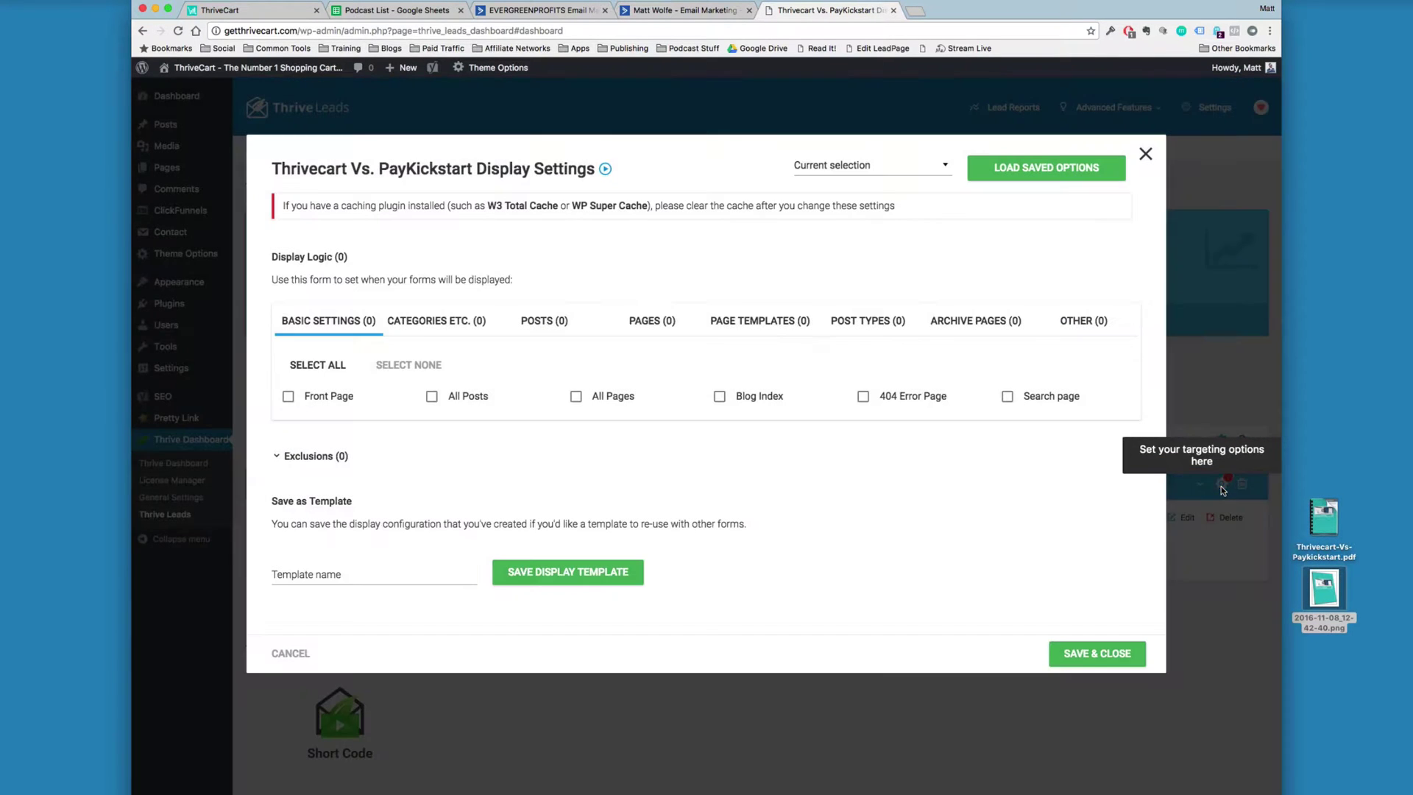
{"action": "left_click", "coordinate": [548, 323]}
{"action": "left_click", "coordinate": [415, 373]}
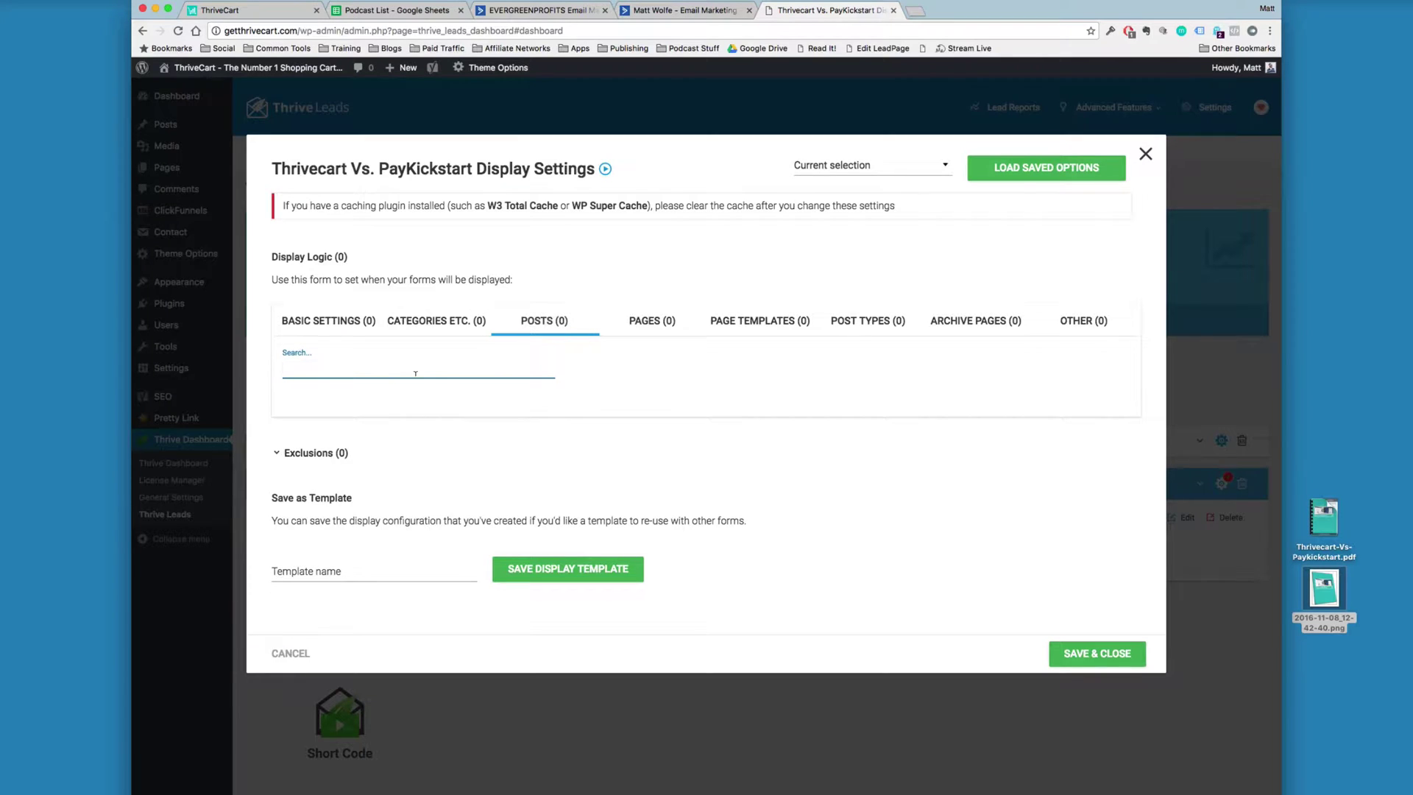
{"action": "type", "text": "thrive"}
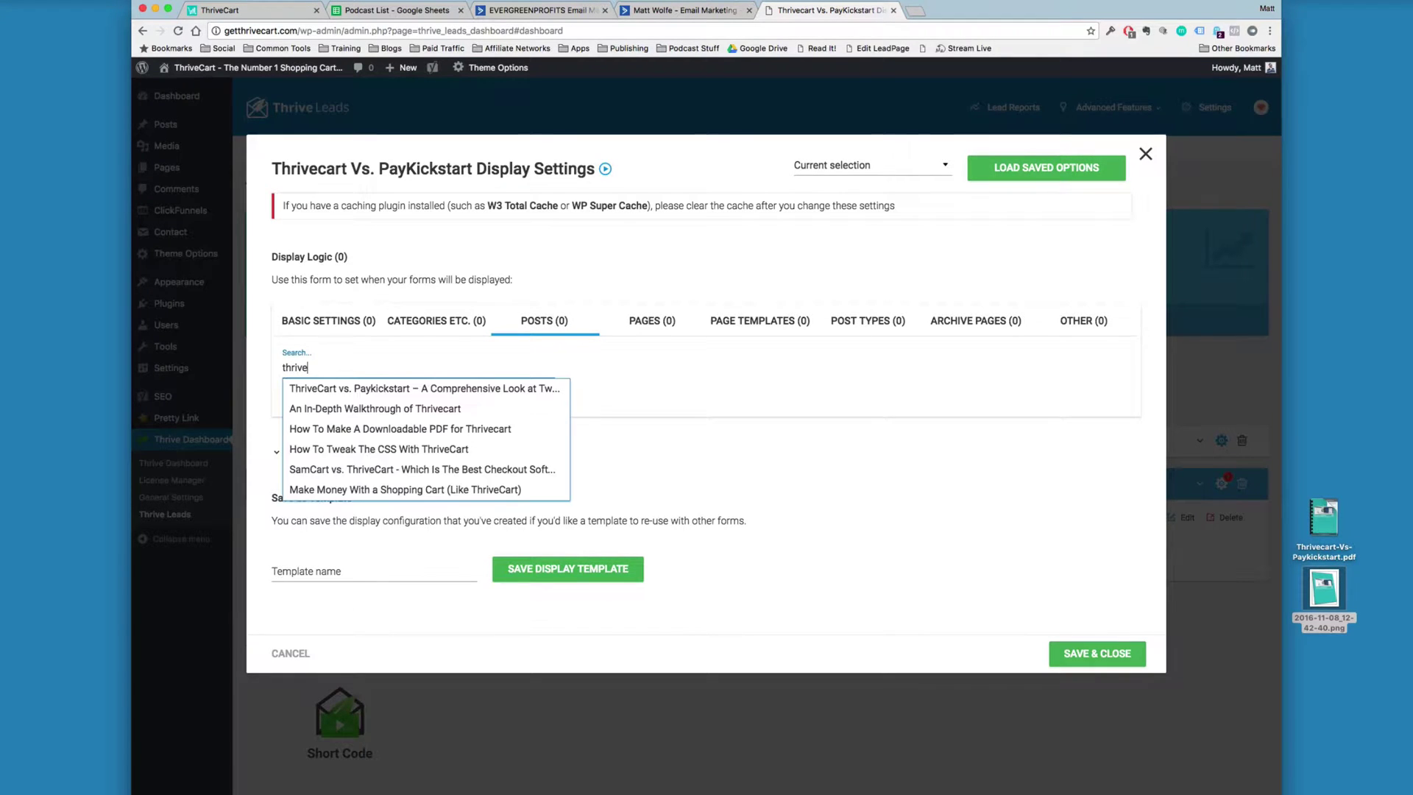
{"action": "left_click", "coordinate": [362, 390]}
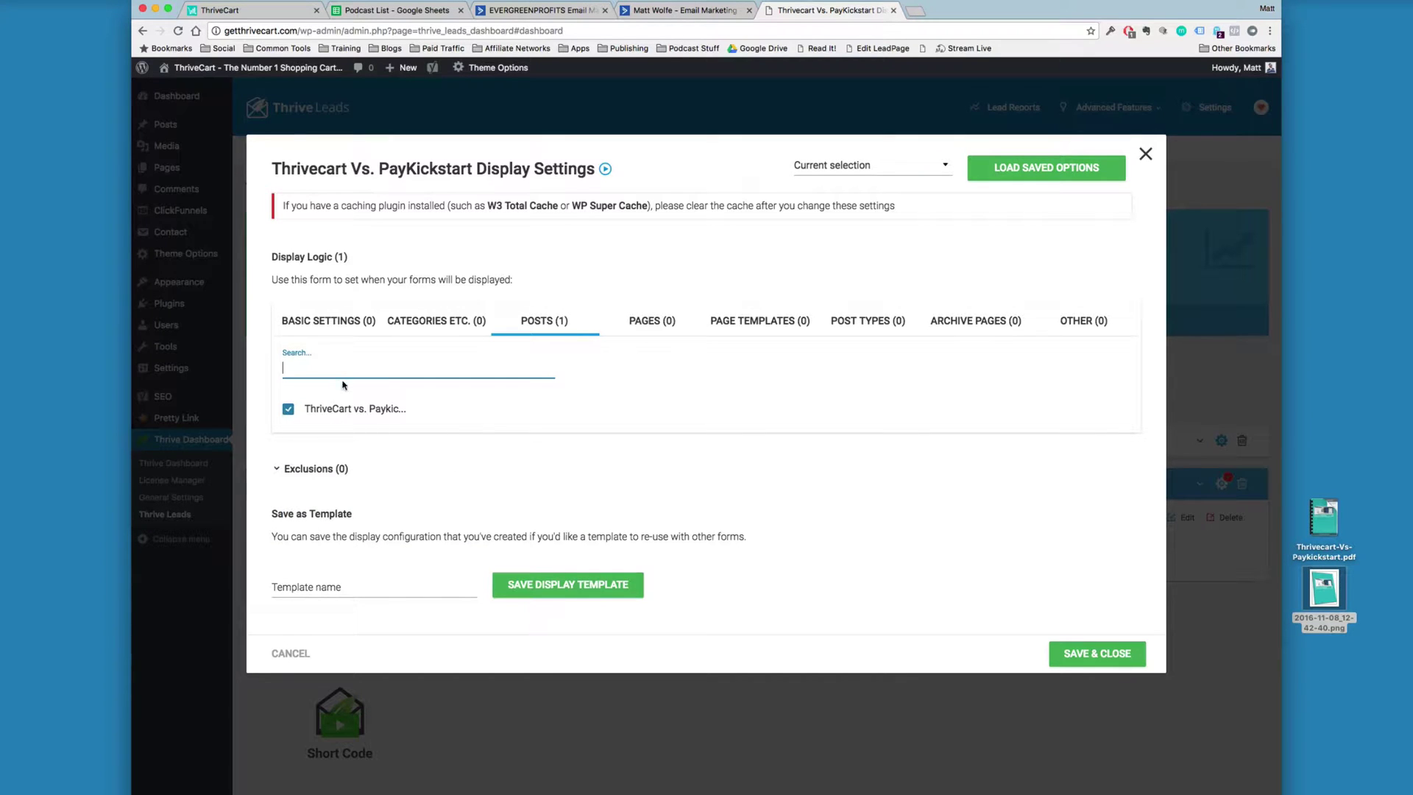
{"action": "left_click", "coordinate": [1107, 654]}
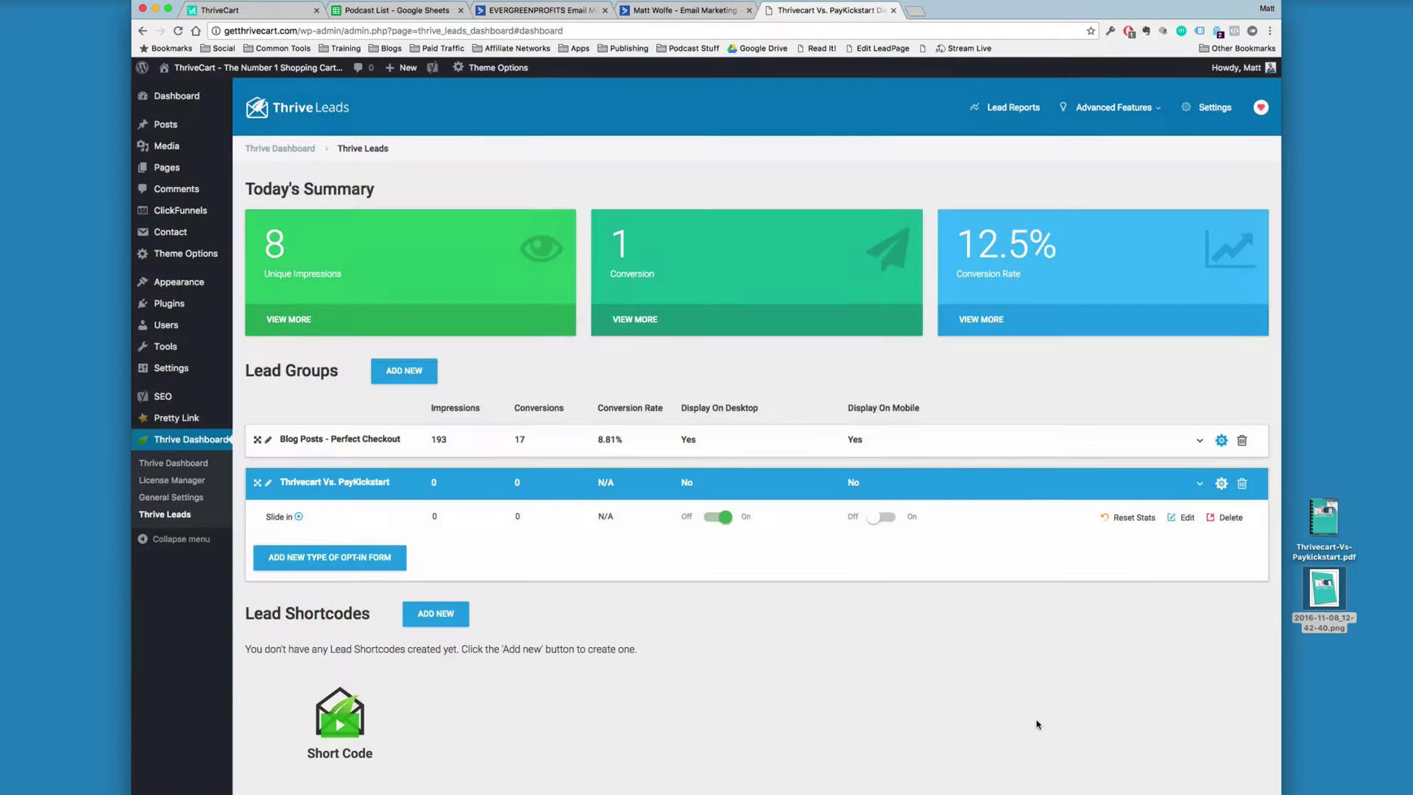
Step: Add a Widget opt-in form type to the lead group and create a form named "Sidebar Widget" in it
{"action": "left_click", "coordinate": [377, 566]}
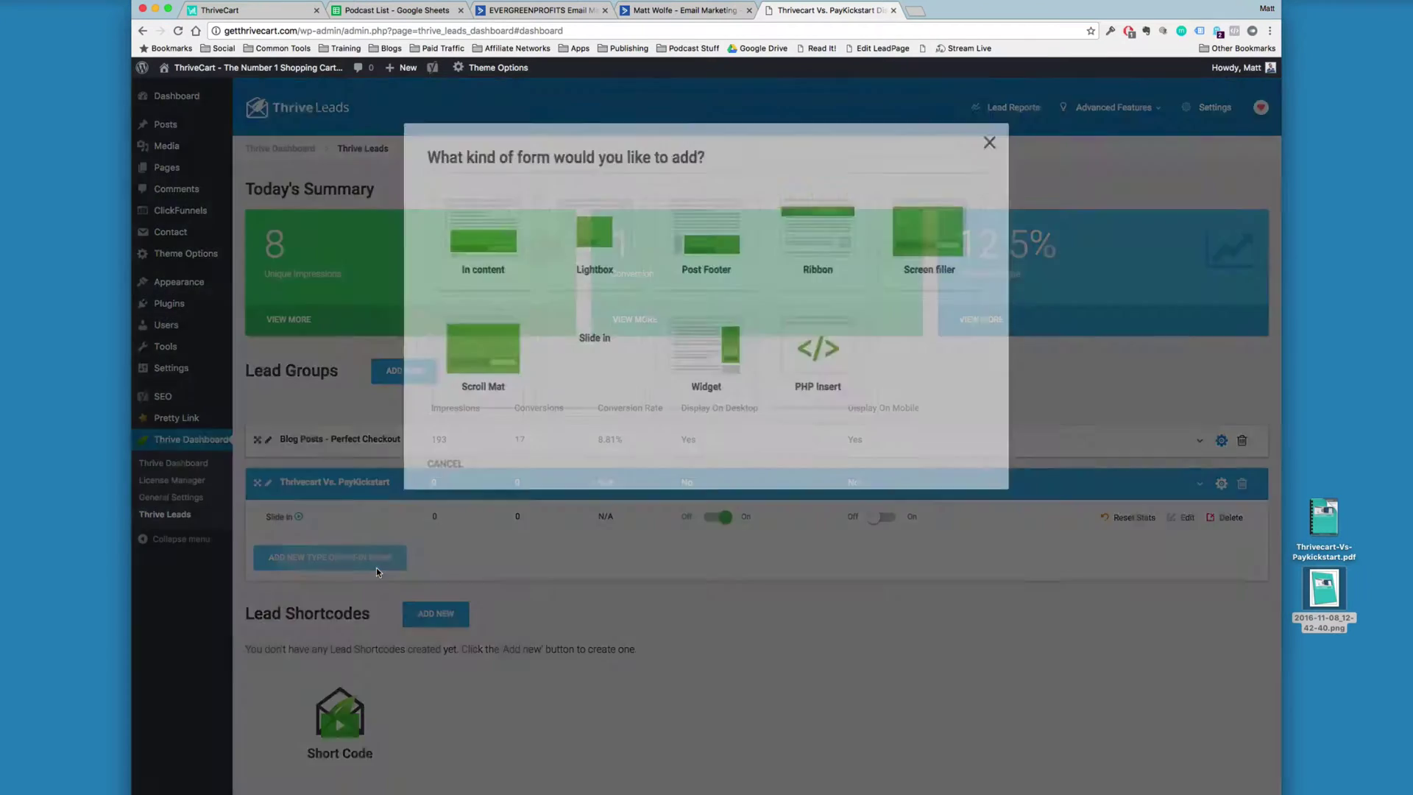
{"action": "left_click", "coordinate": [706, 355]}
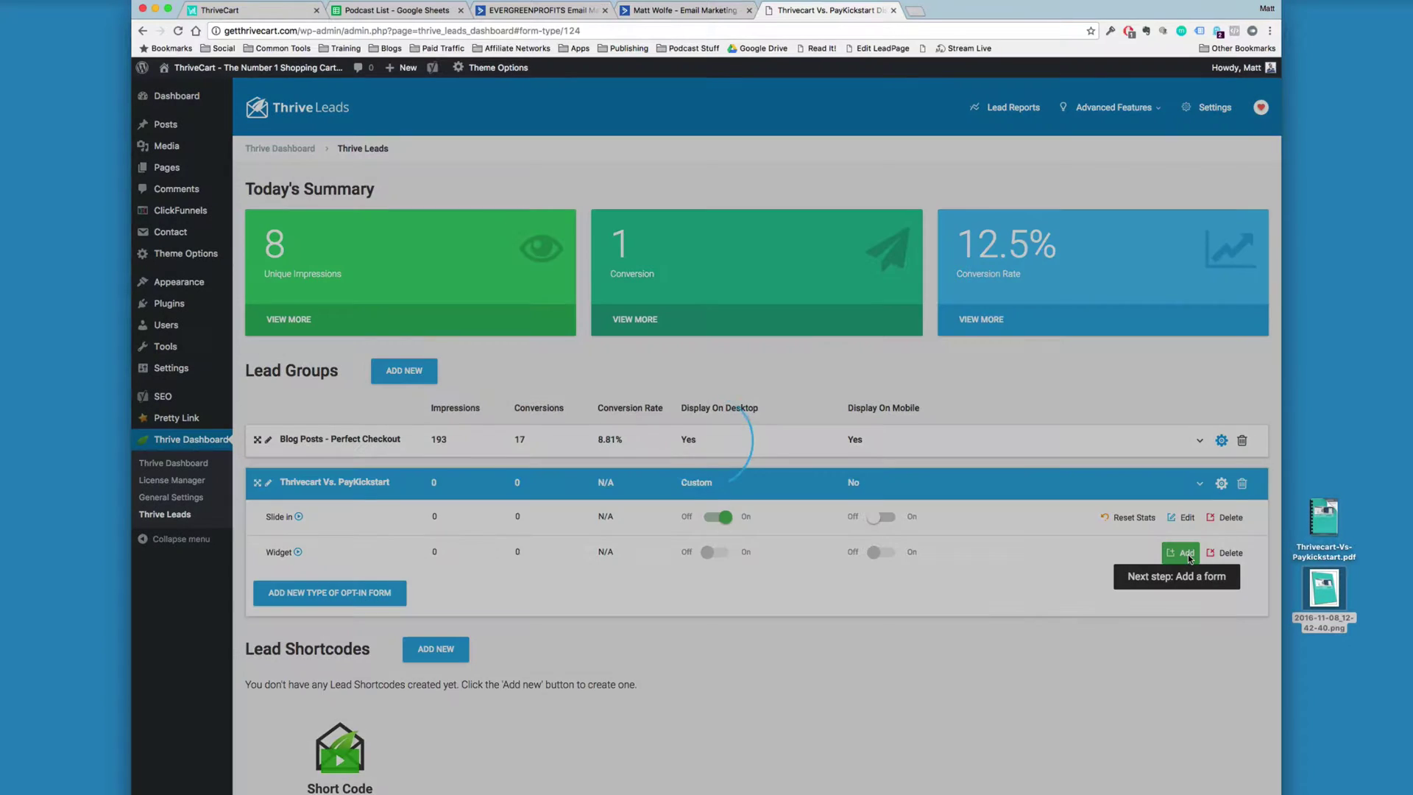
{"action": "left_click", "coordinate": [1187, 554]}
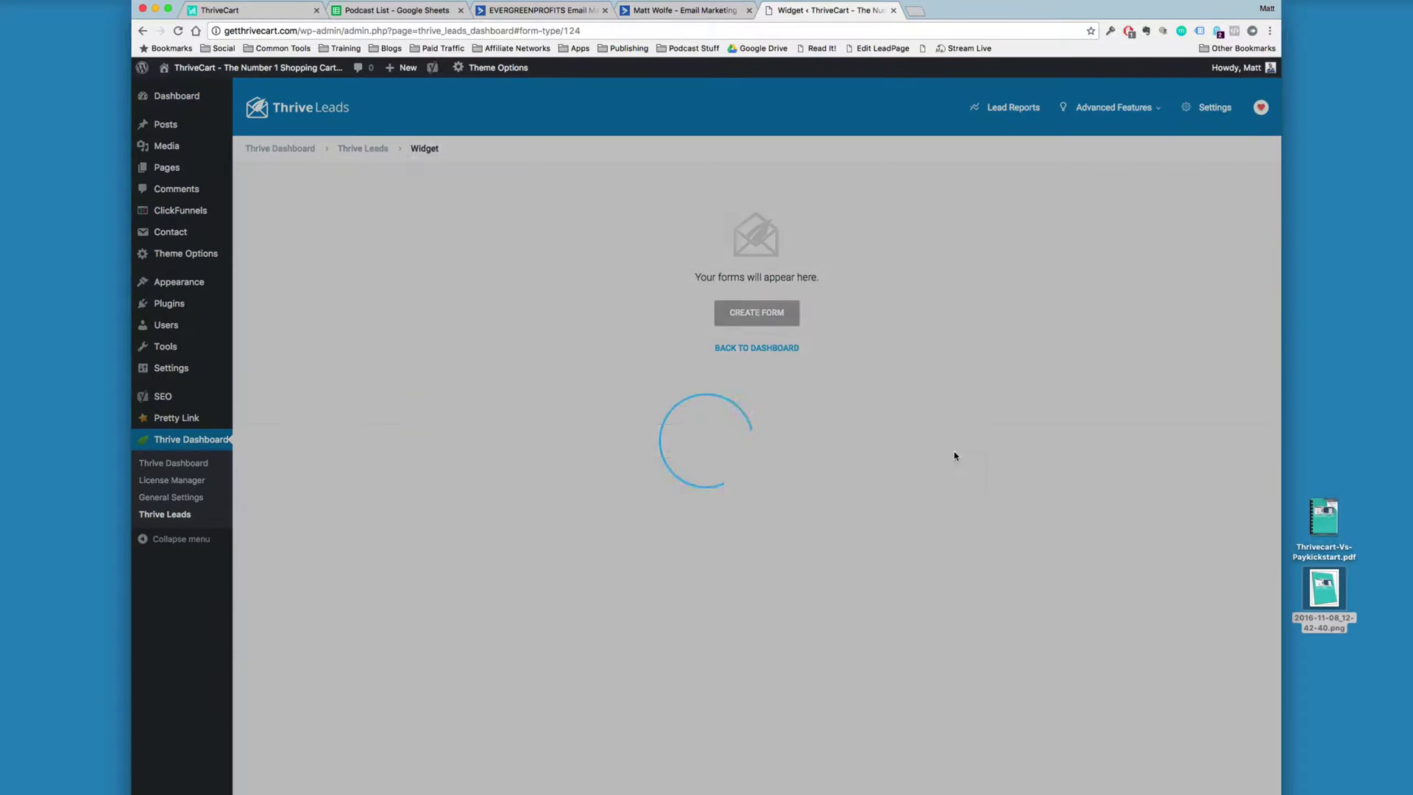
{"action": "type", "text": "Sidebar Widget"}
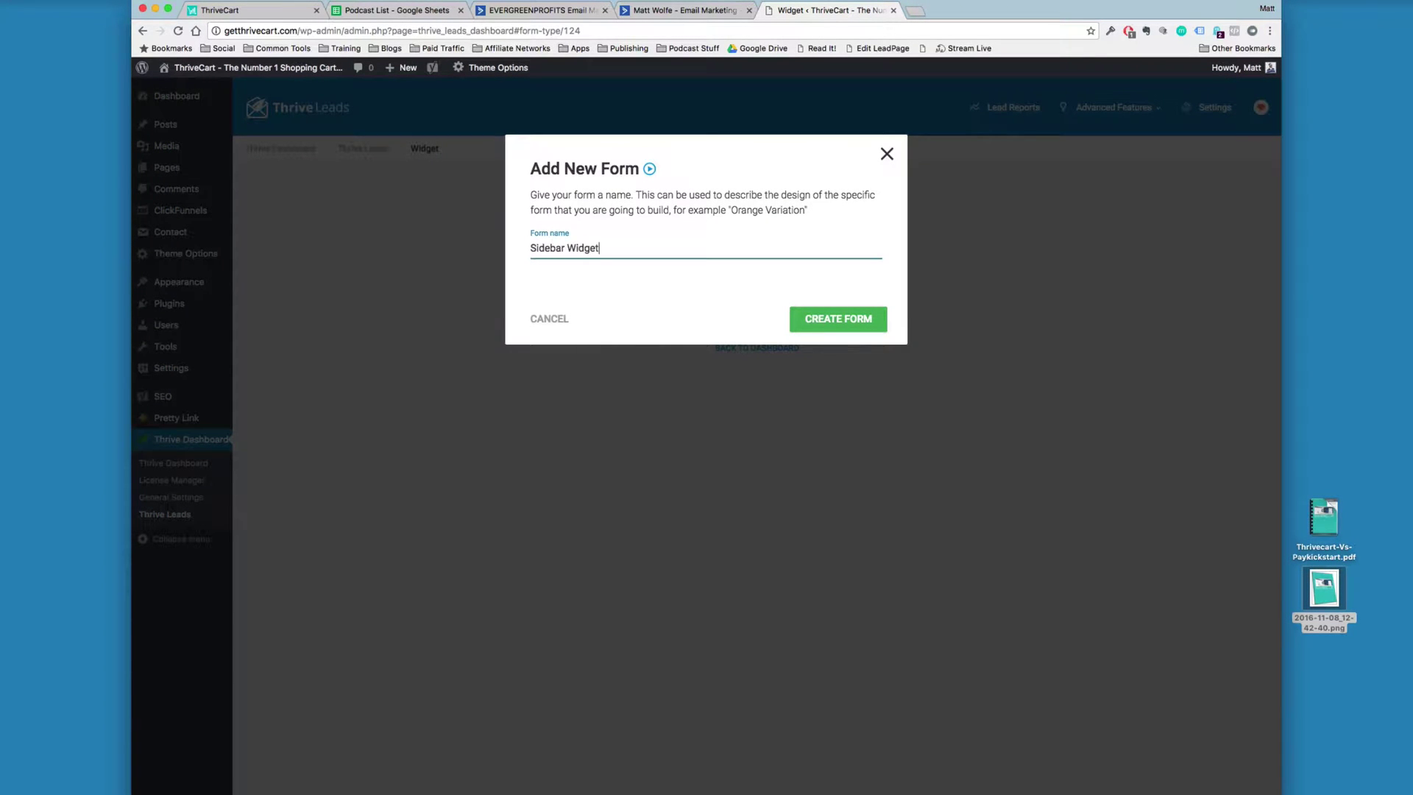
{"action": "left_click", "coordinate": [839, 324]}
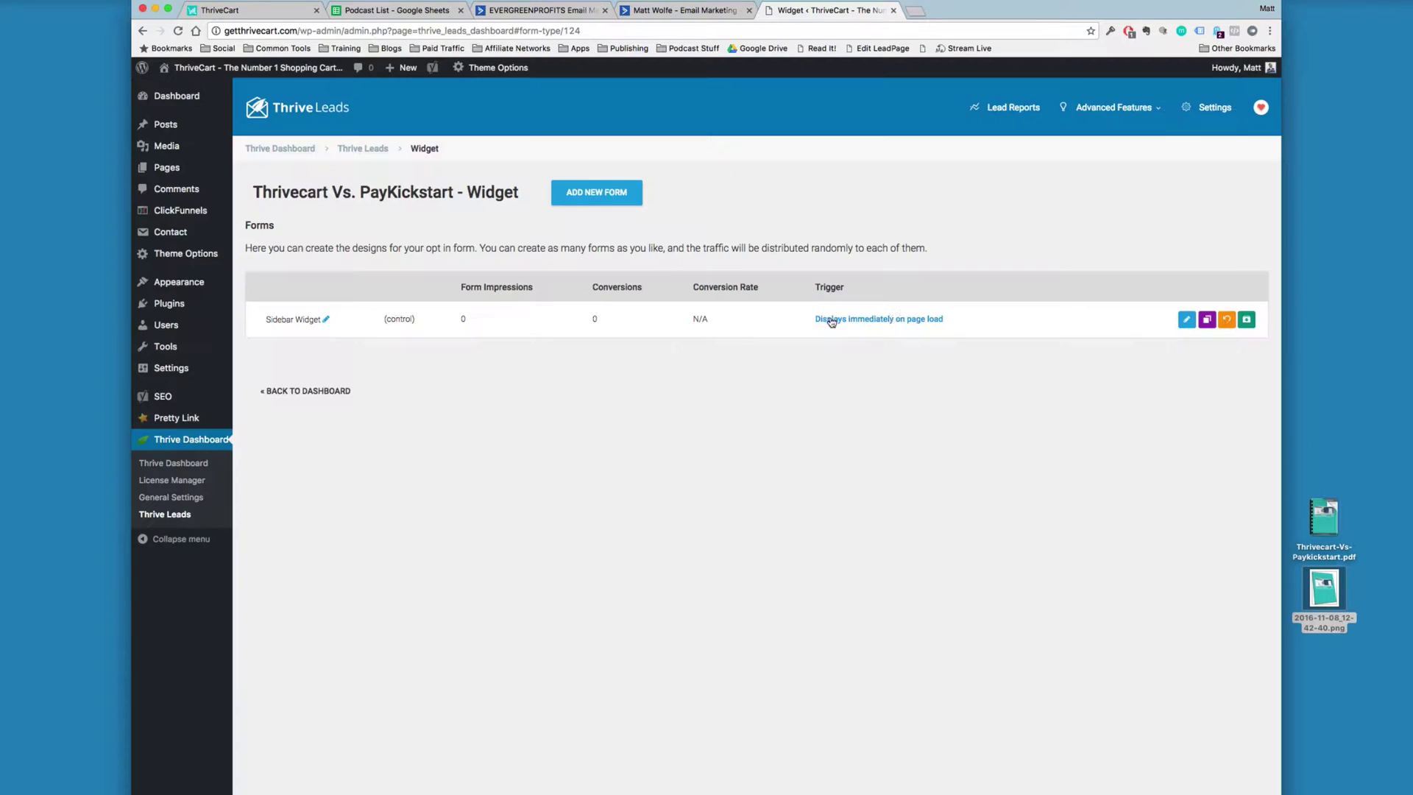
Step: Open the Sidebar Widget form's design and apply the Widget Set 001 template
{"action": "left_click", "coordinate": [1186, 324]}
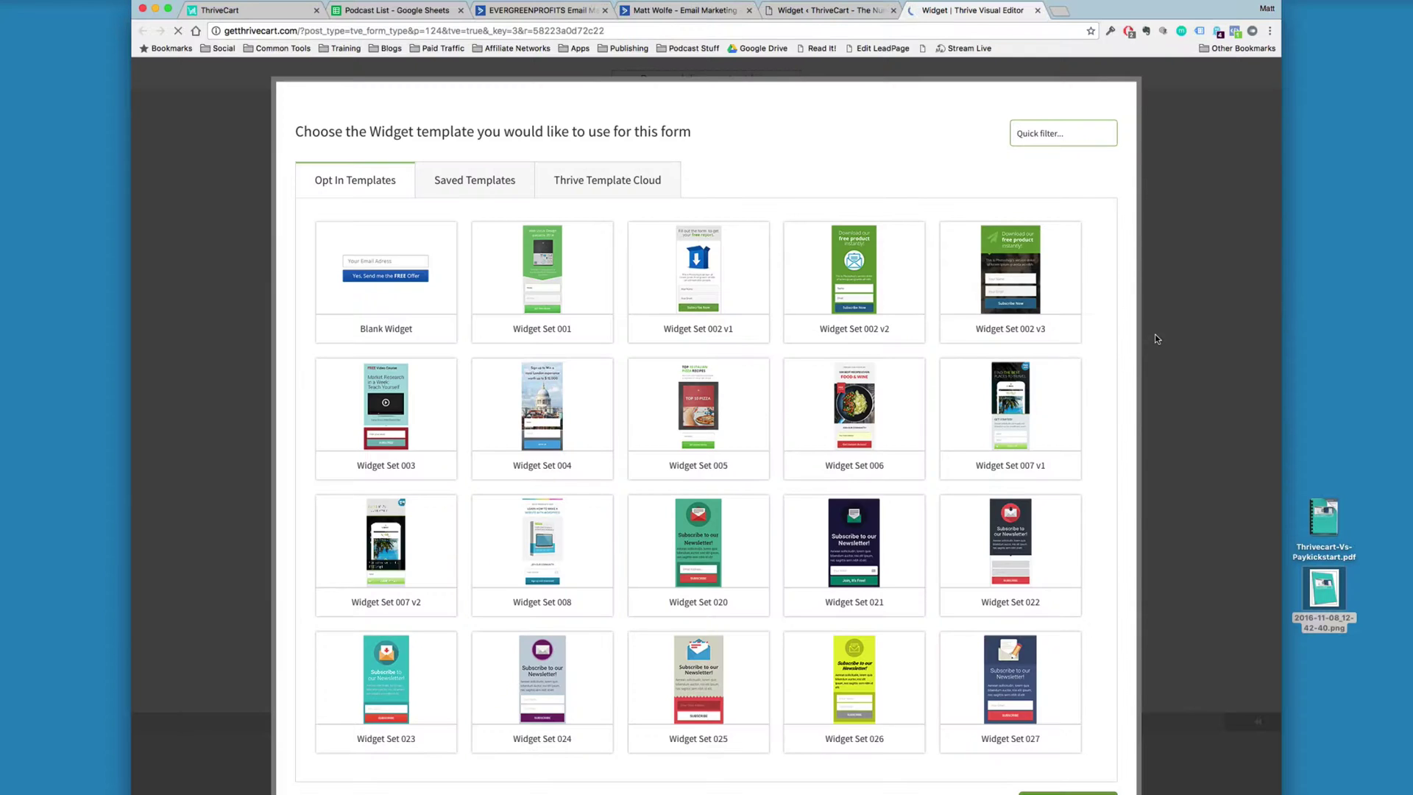
{"action": "left_click", "coordinate": [595, 279]}
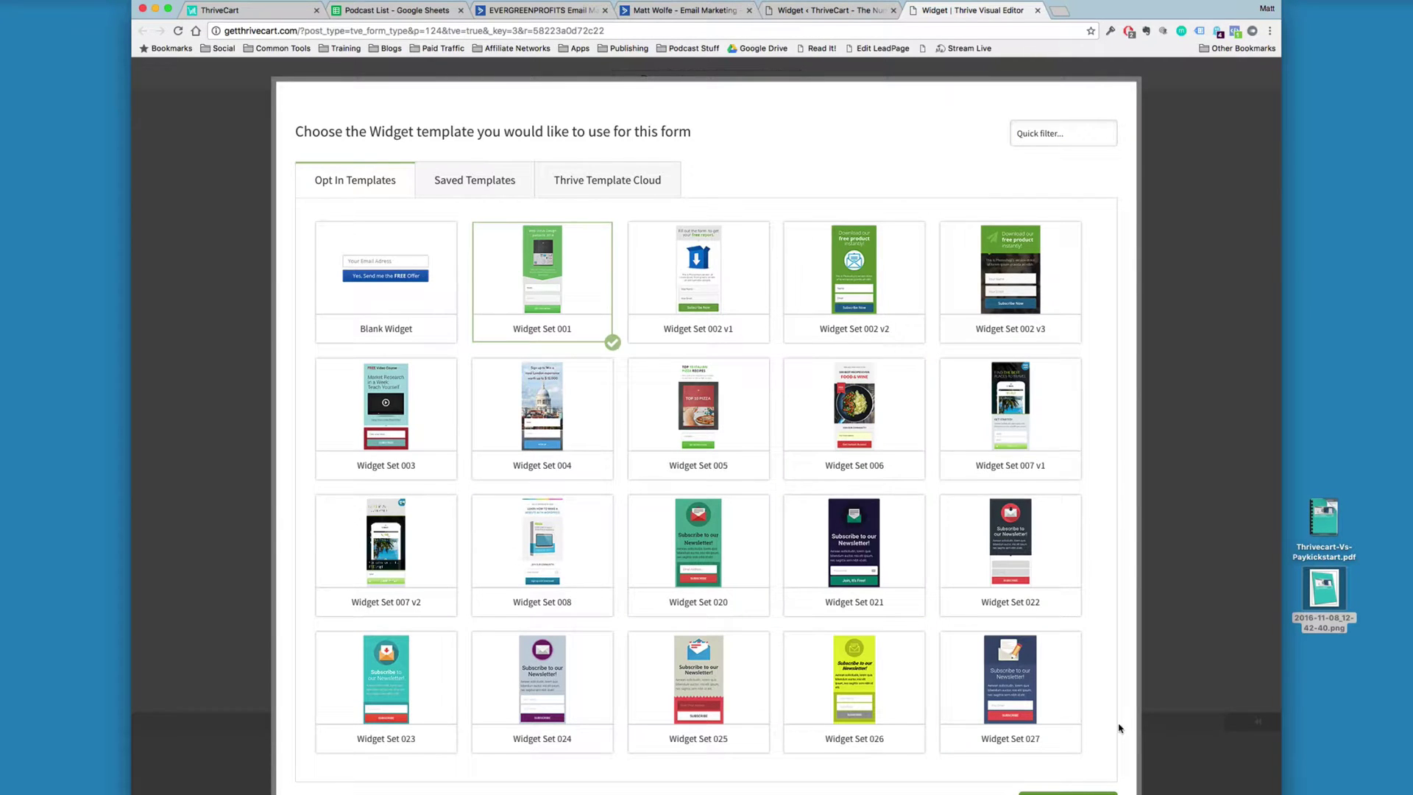
{"action": "scroll", "coordinate": [1122, 728], "scroll_direction": "down", "scroll_amount": 2}
{"action": "left_click", "coordinate": [1102, 754]}
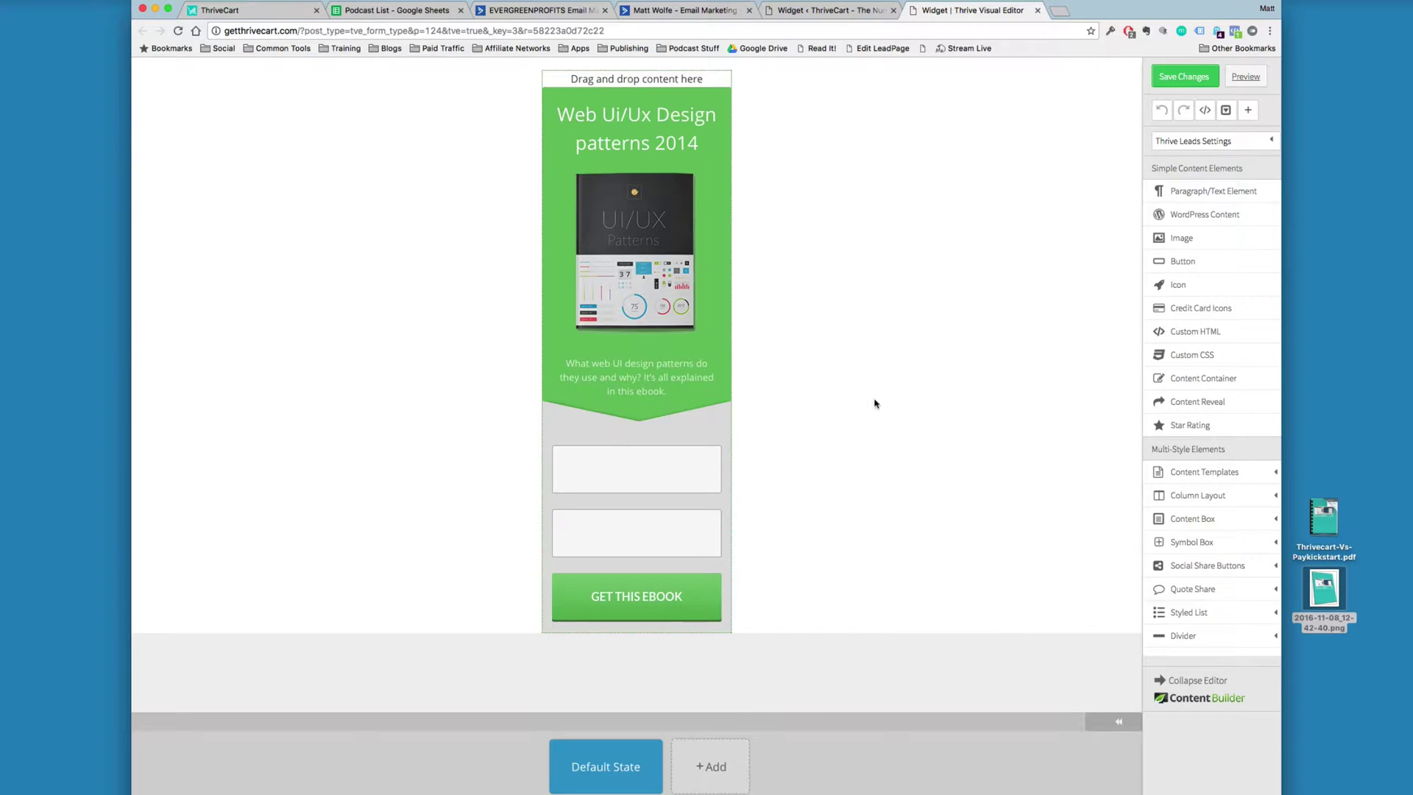
Step: Replace the widget's headline with "Download A Free Printable PDF Version Of This Blog Post"
{"action": "mouse_move", "coordinate": [600, 212]}
{"action": "left_click", "coordinate": [627, 118]}
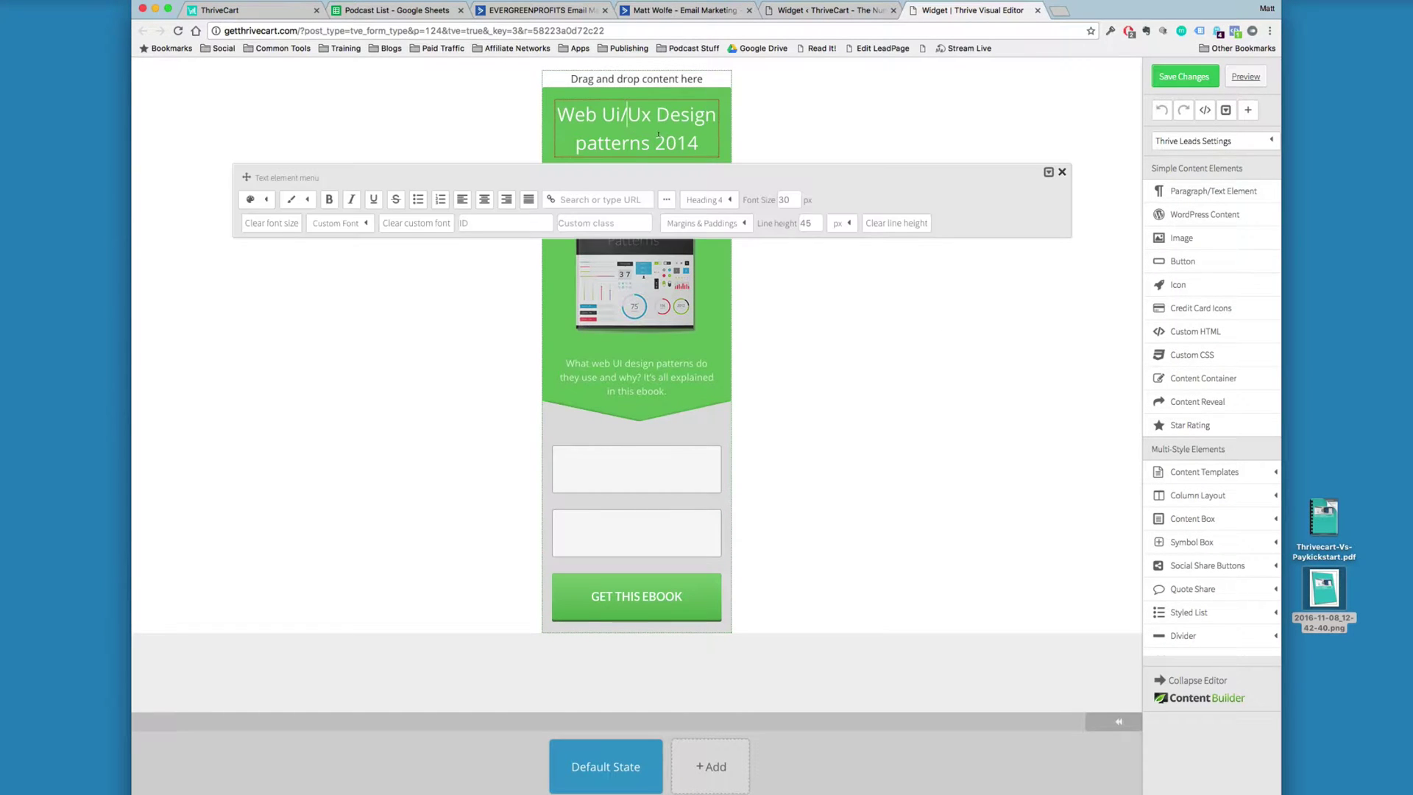
{"action": "key", "text": "ctrl+a"}
{"action": "type", "text": "Download A Free Printable PD"}
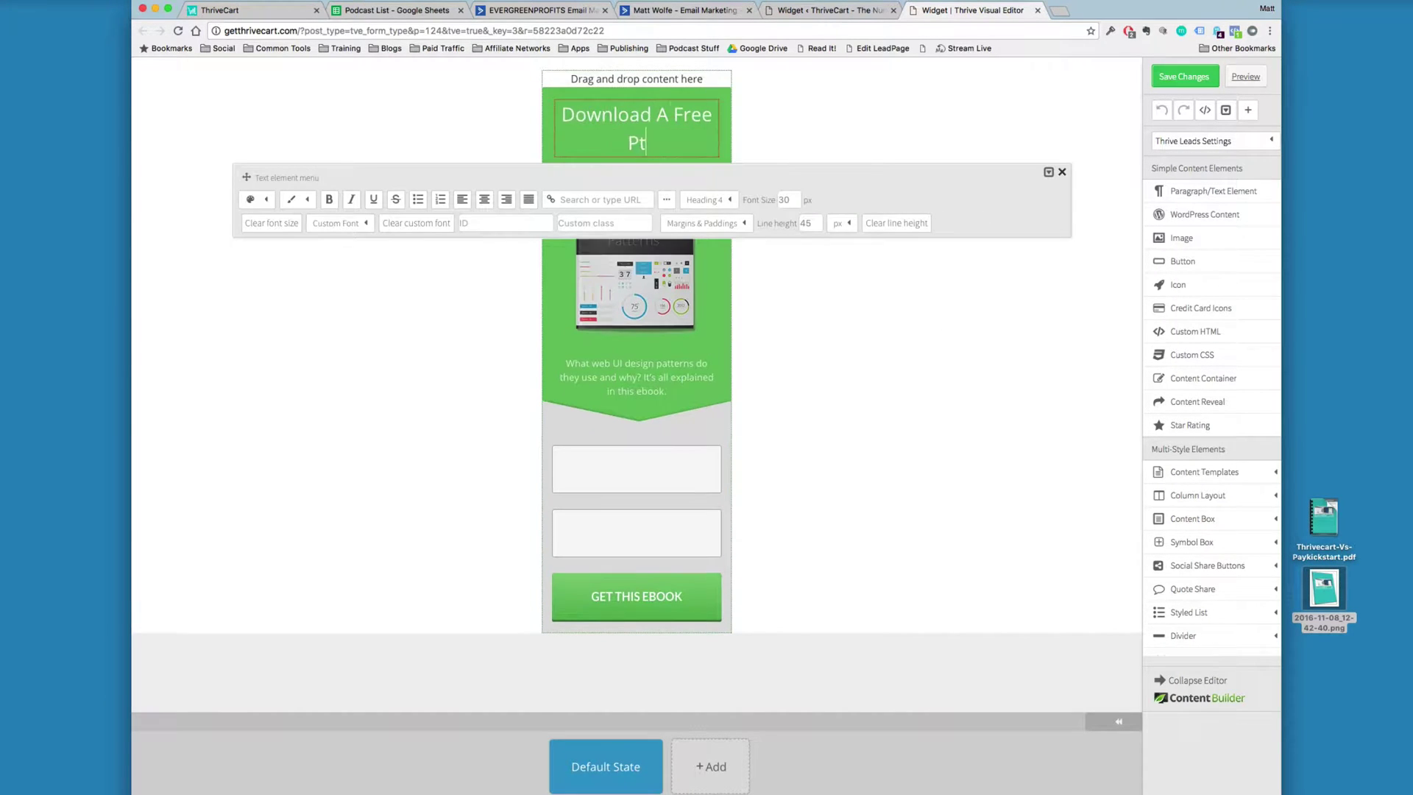
{"action": "type", "text": "F V"}
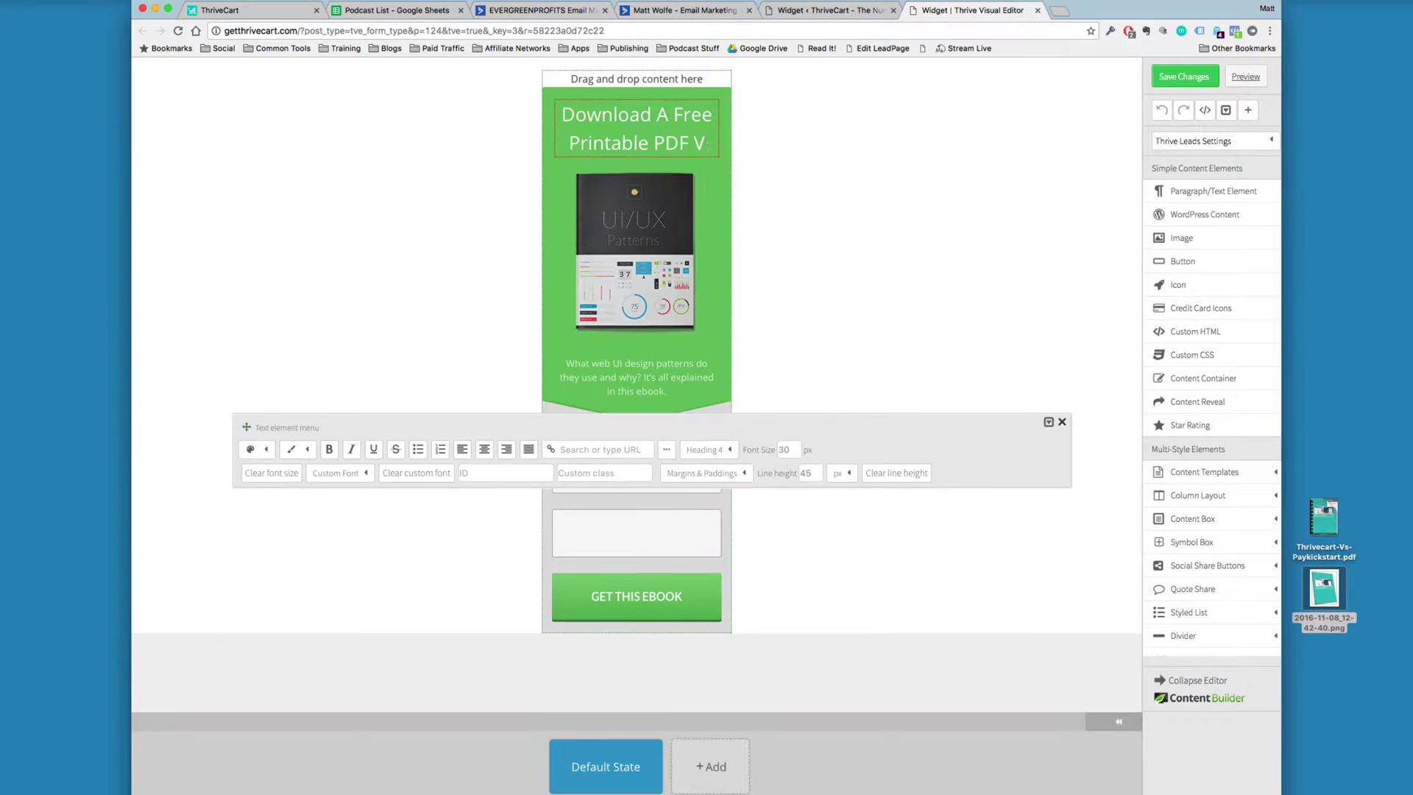
{"action": "type", "text": "ersion Of This Blog Post"}
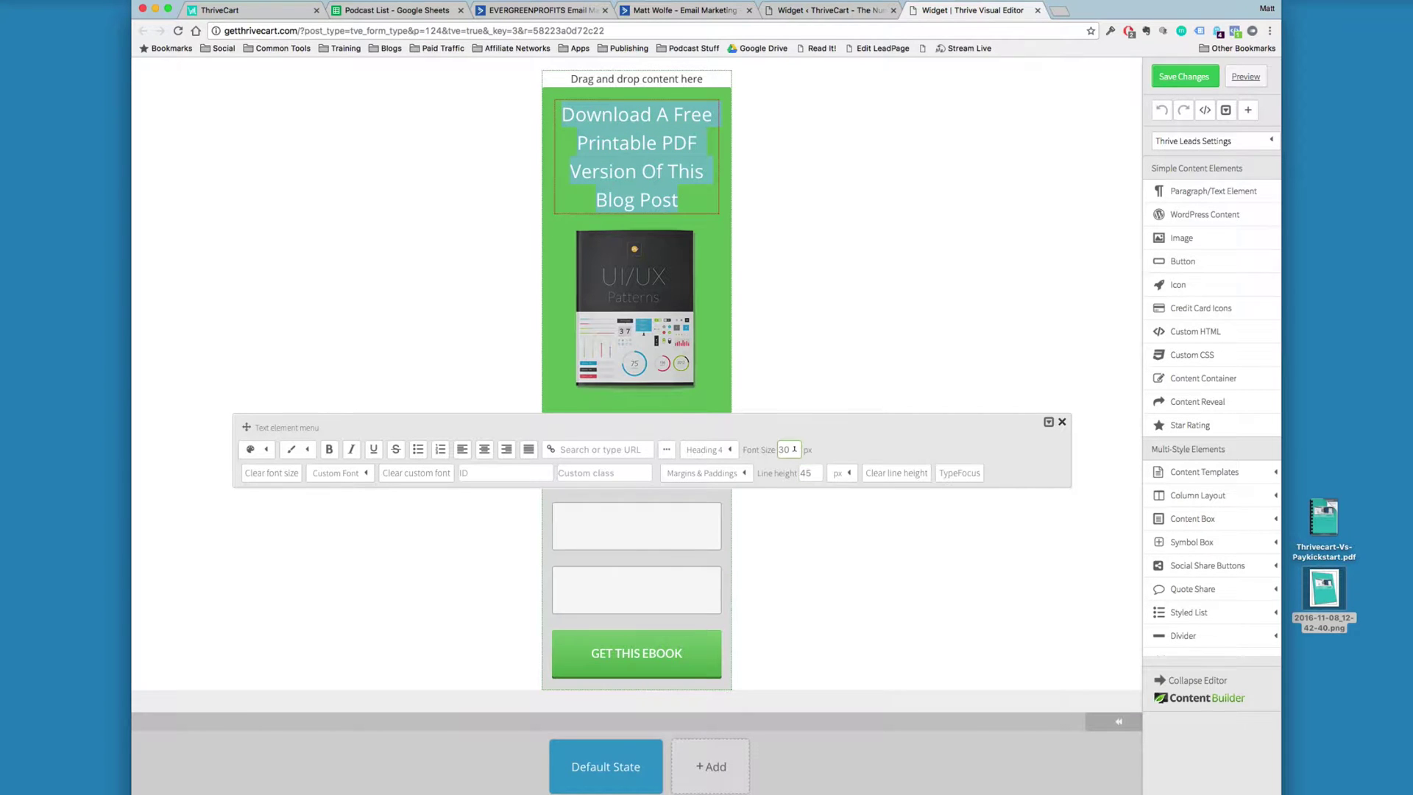
Step: Set the widget headline's font size to 20 px and line height to 25 px, and make its text bold
{"action": "type", "text": "2"}
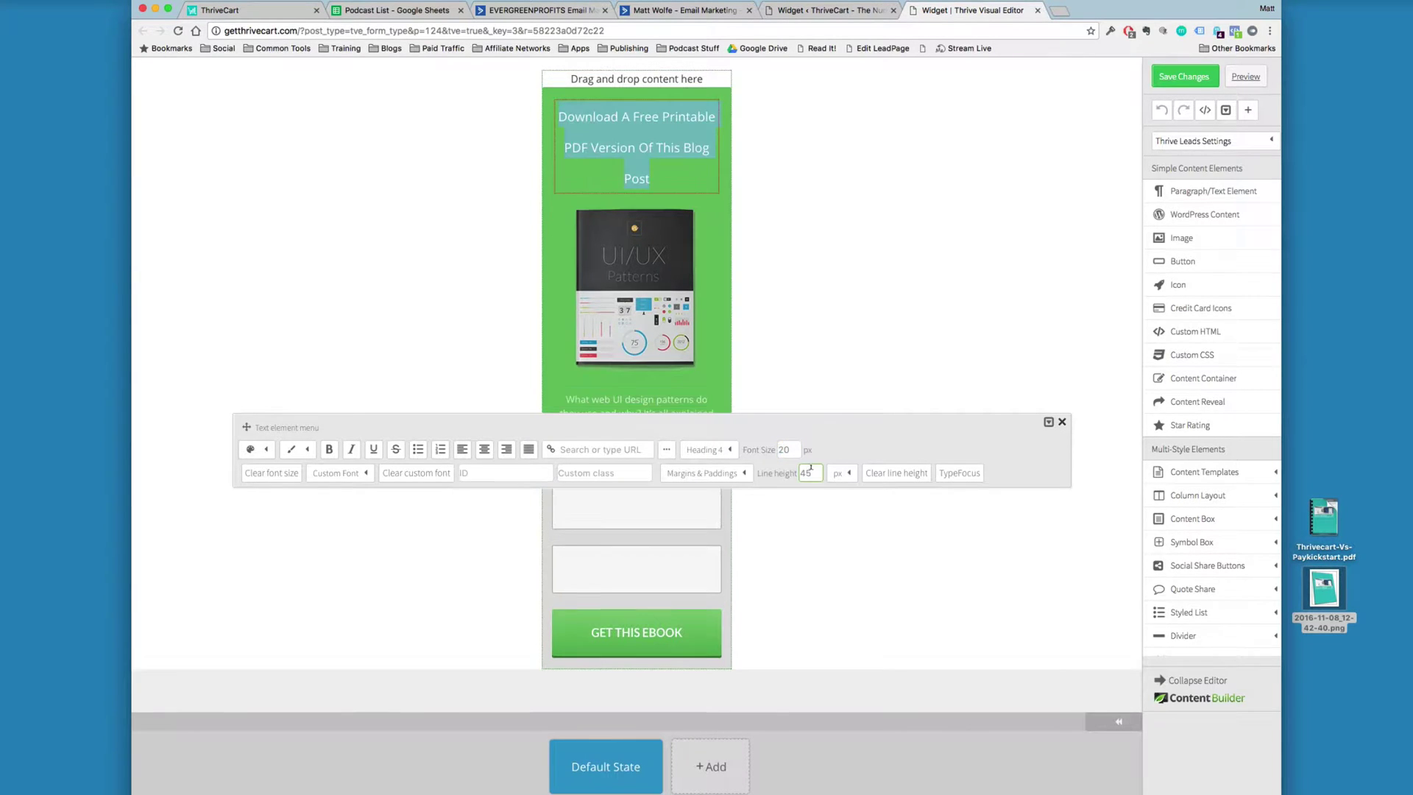
{"action": "left_click", "coordinate": [807, 472]}
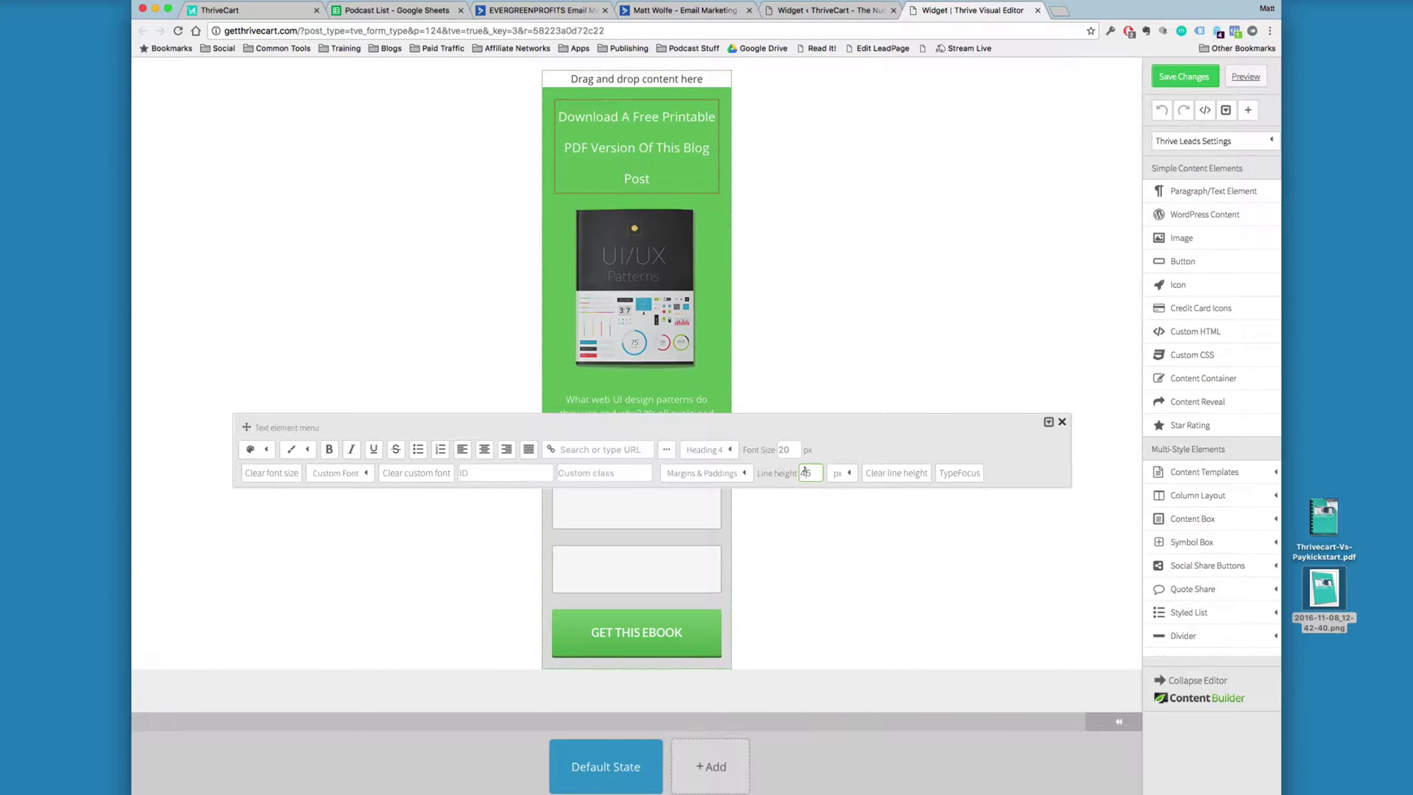
{"action": "type", "text": "2"}
{"action": "left_click", "coordinate": [672, 129]}
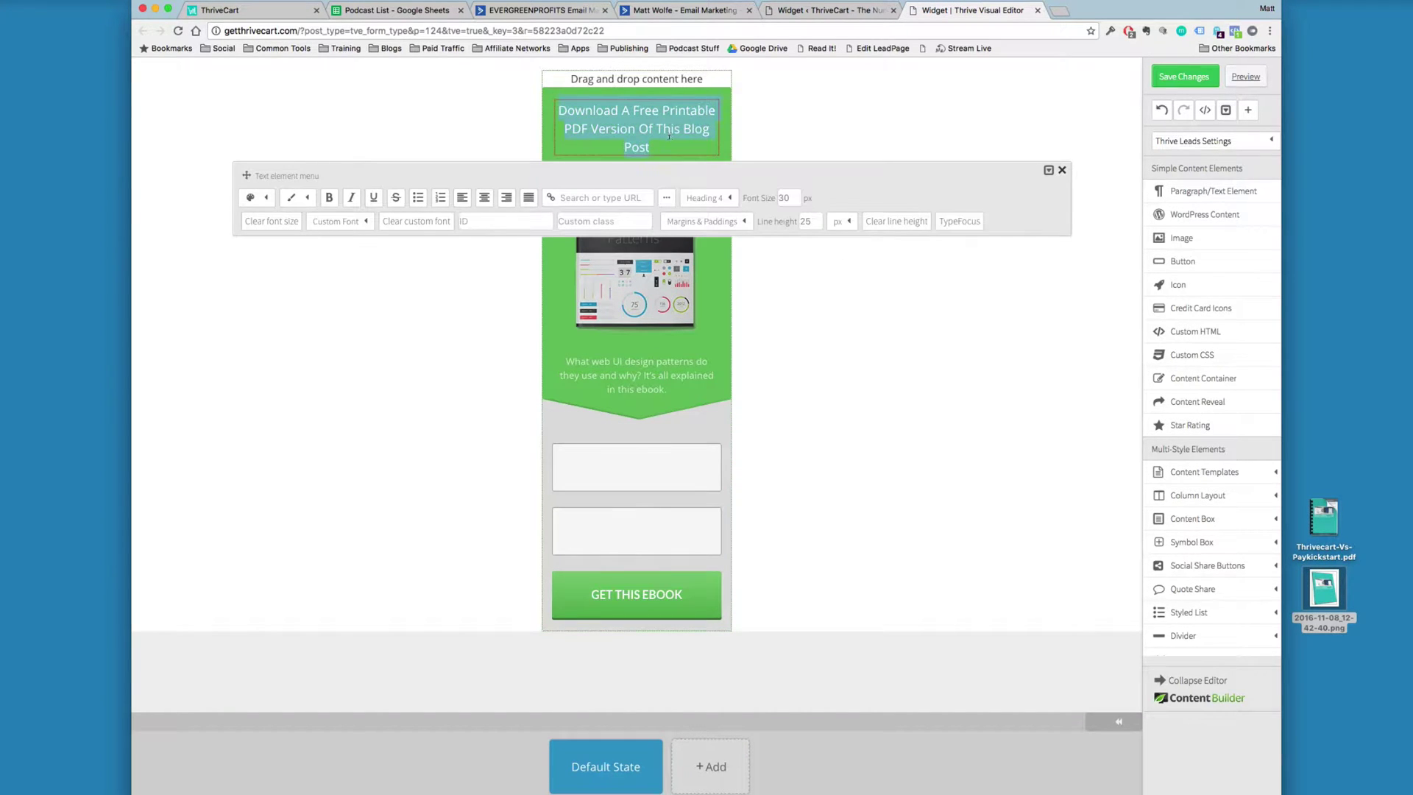
{"action": "triple_click", "coordinate": [669, 135]}
{"action": "left_click", "coordinate": [820, 157]}
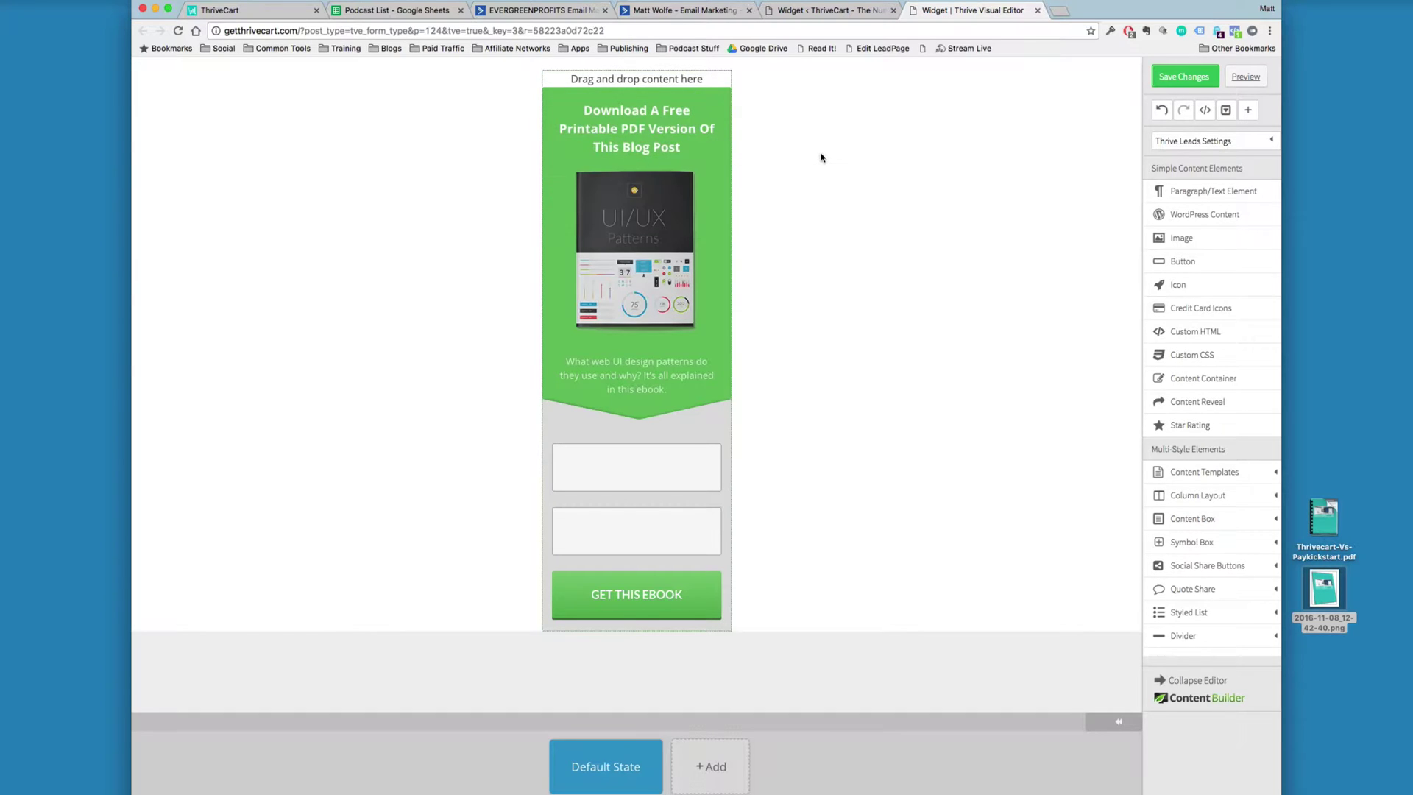
Step: Replace the widget's book image with 2016-11-08_12-42-40.png from the media library and delete the description paragraph beneath it
{"action": "left_click", "coordinate": [639, 240]}
{"action": "left_click", "coordinate": [740, 128]}
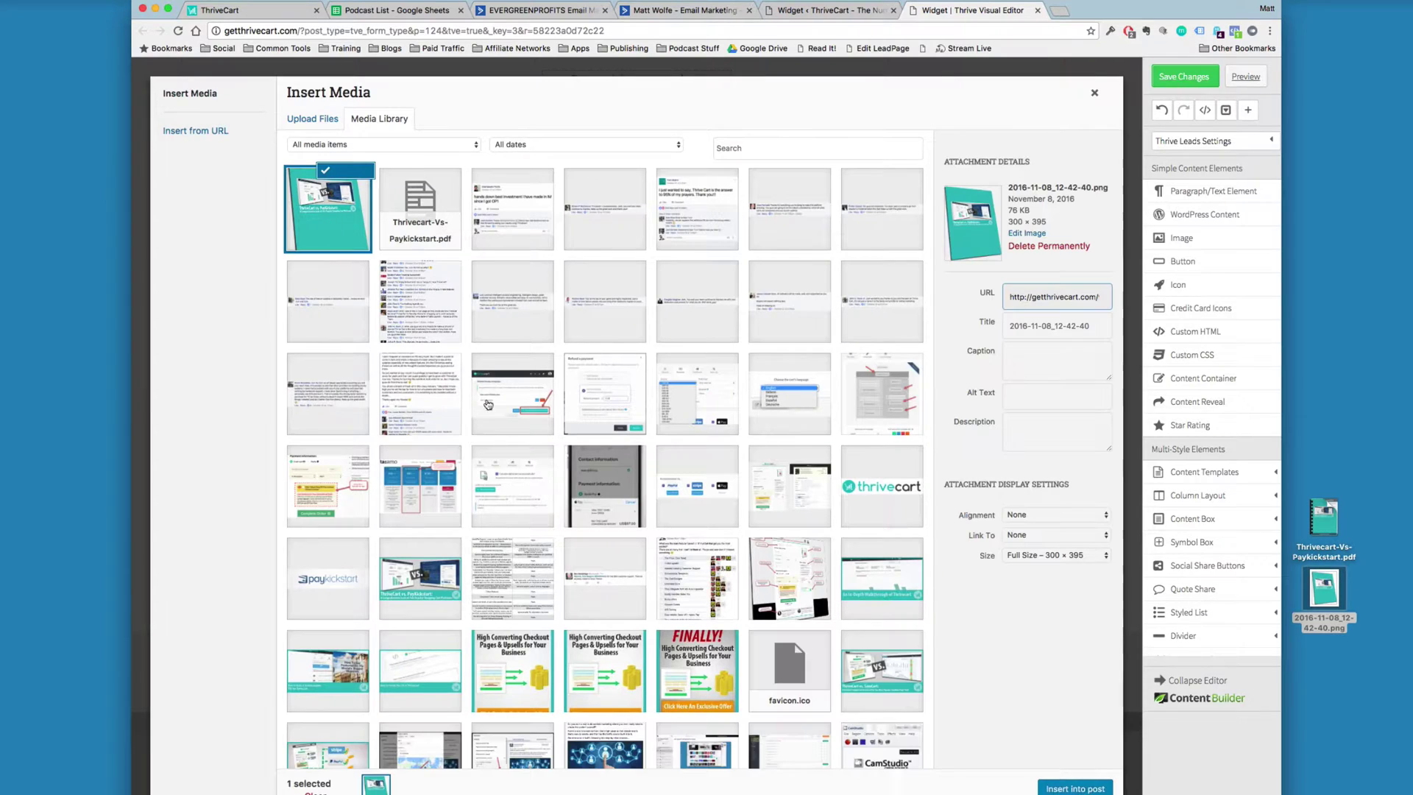
{"action": "left_click", "coordinate": [1074, 788]}
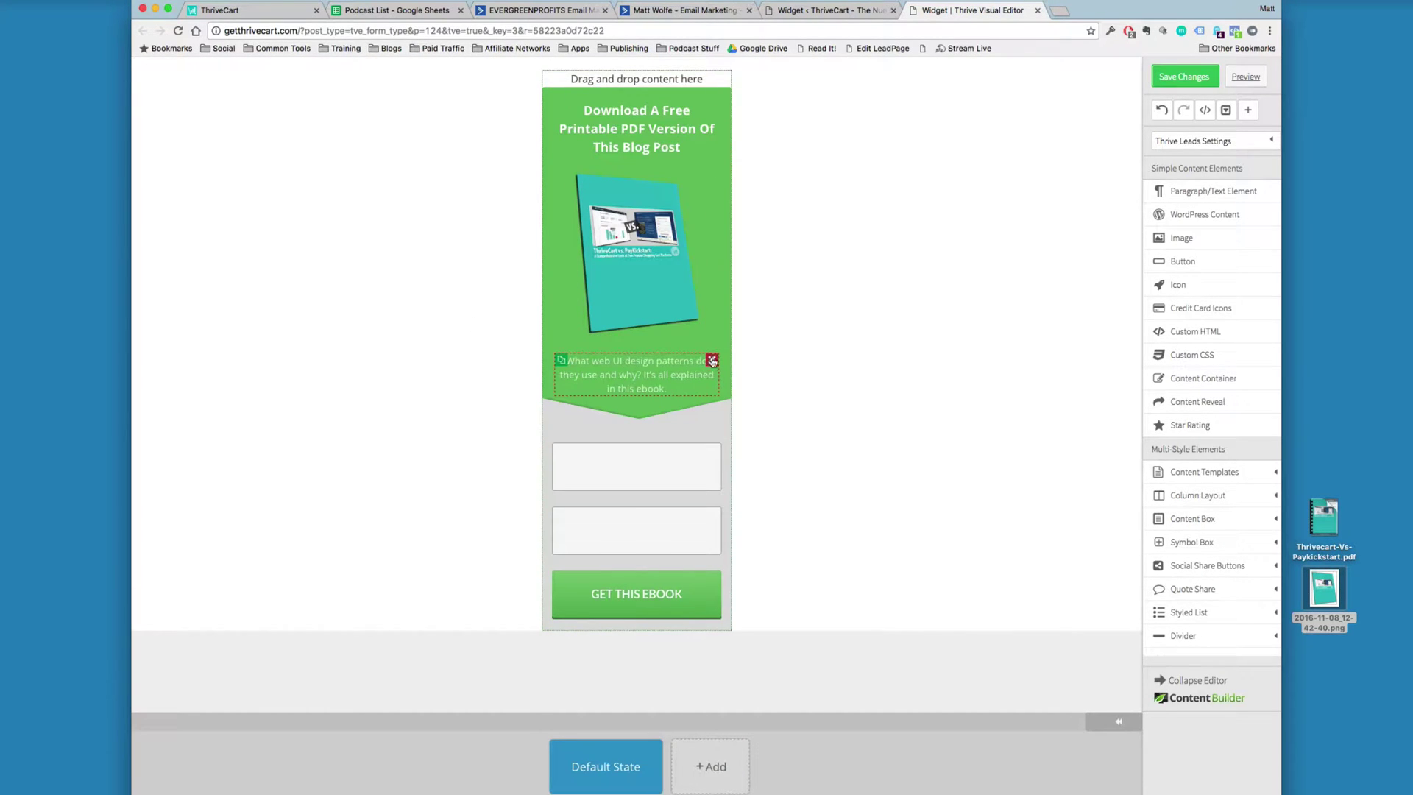
{"action": "left_click", "coordinate": [712, 360]}
Step: Set the background color of the widget's upper content box to rgba(28,110,103,1)
{"action": "left_click", "coordinate": [551, 199]}
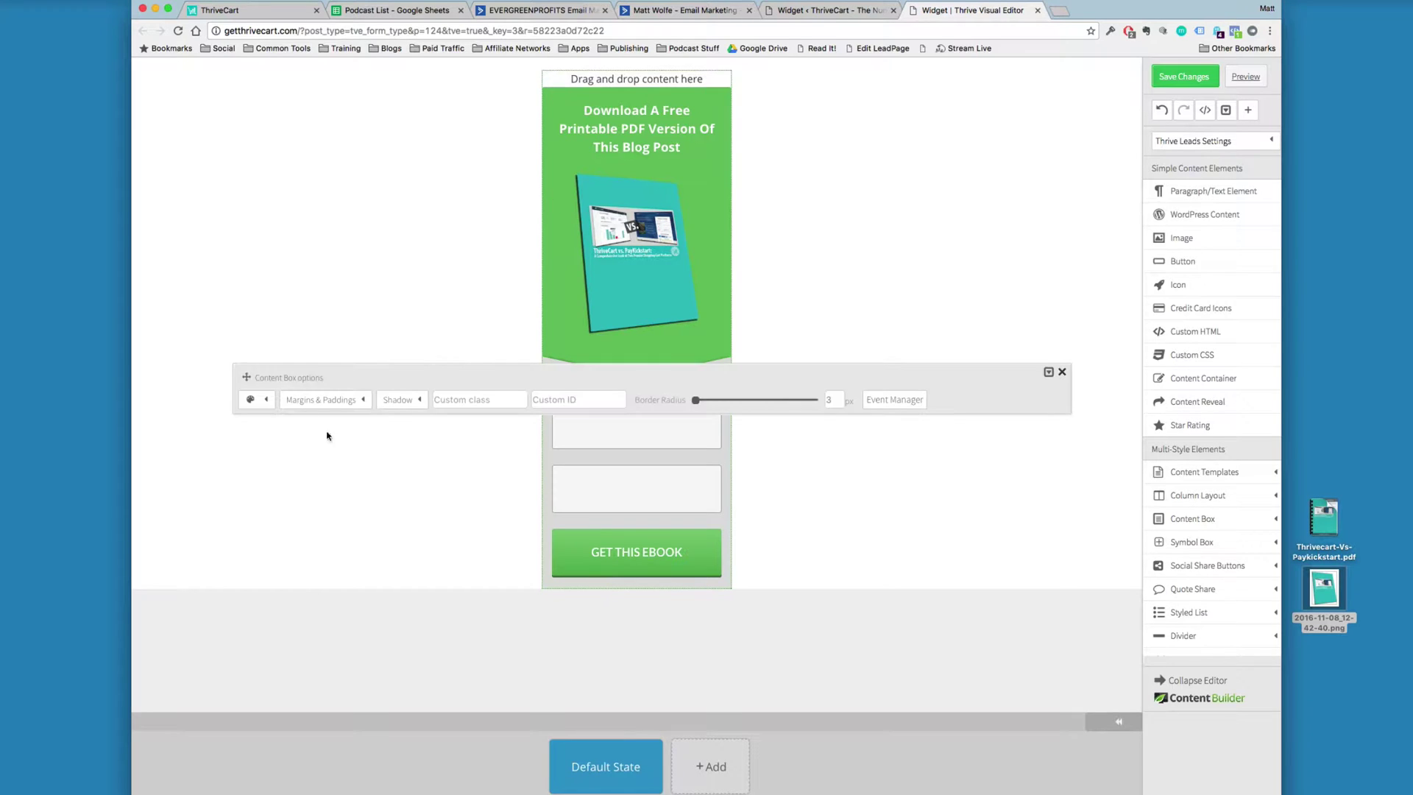
{"action": "left_click", "coordinate": [264, 404]}
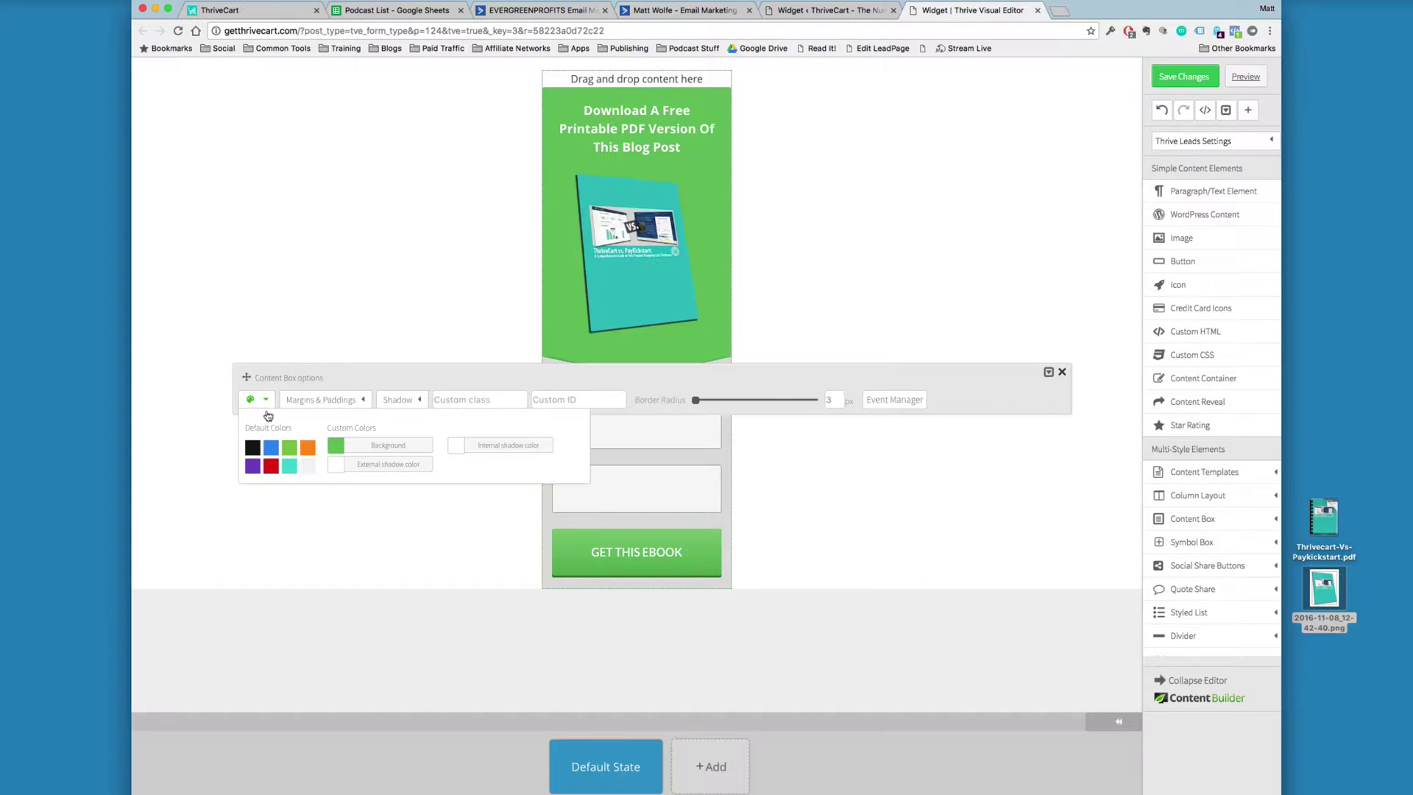
{"action": "left_click", "coordinate": [343, 452]}
{"action": "triple_click", "coordinate": [541, 430]}
{"action": "key", "text": "super+v"}
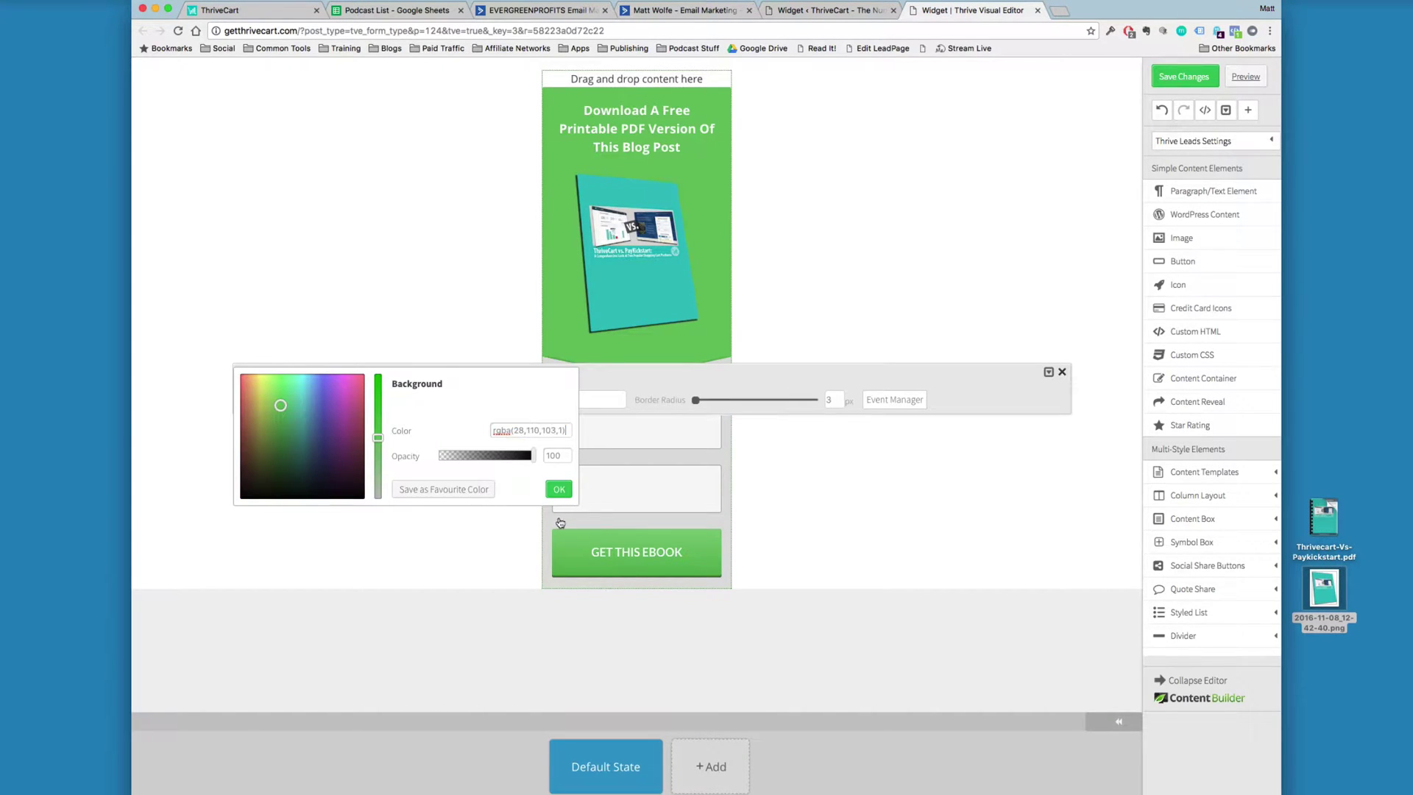
{"action": "left_click", "coordinate": [559, 490]}
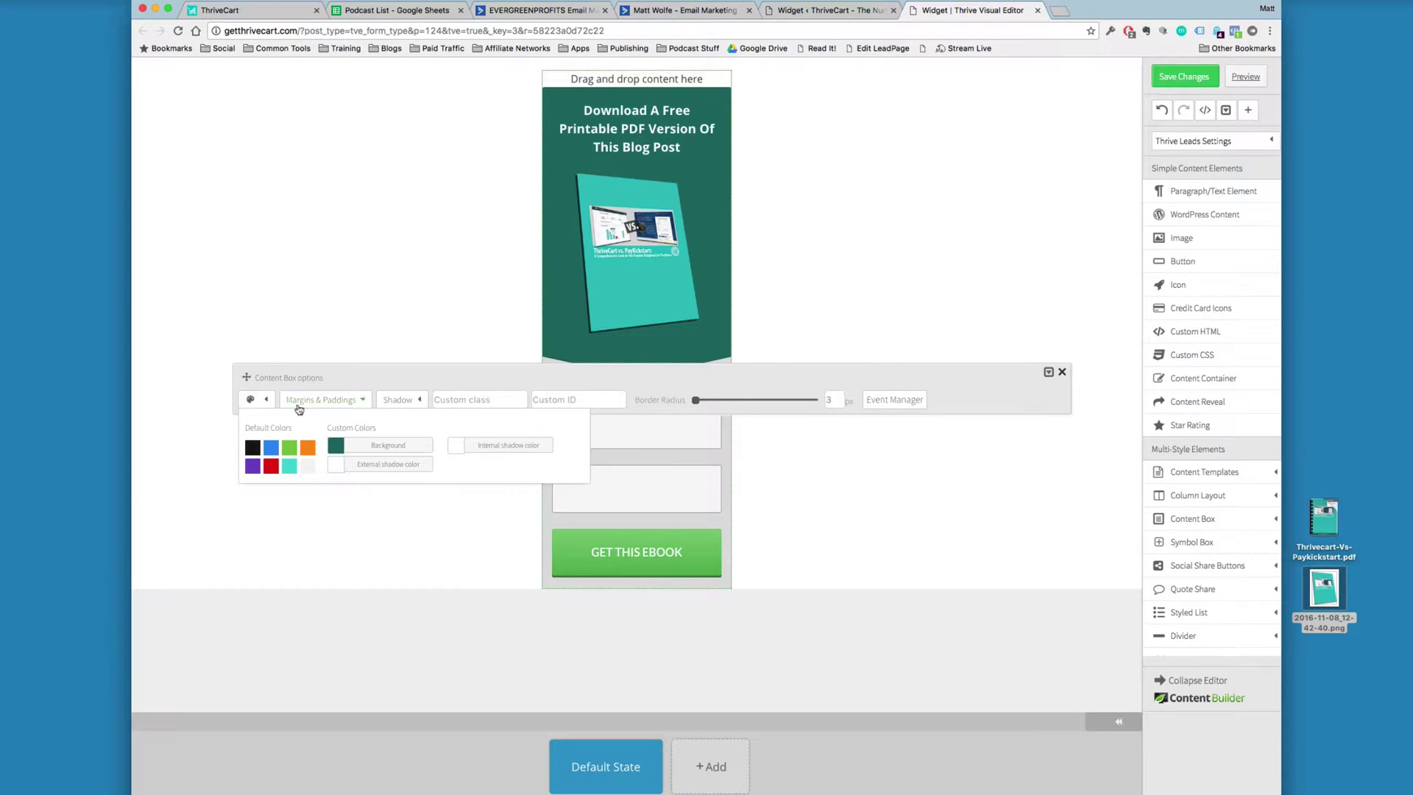
{"action": "left_click", "coordinate": [280, 387]}
{"action": "left_click", "coordinate": [1064, 375]}
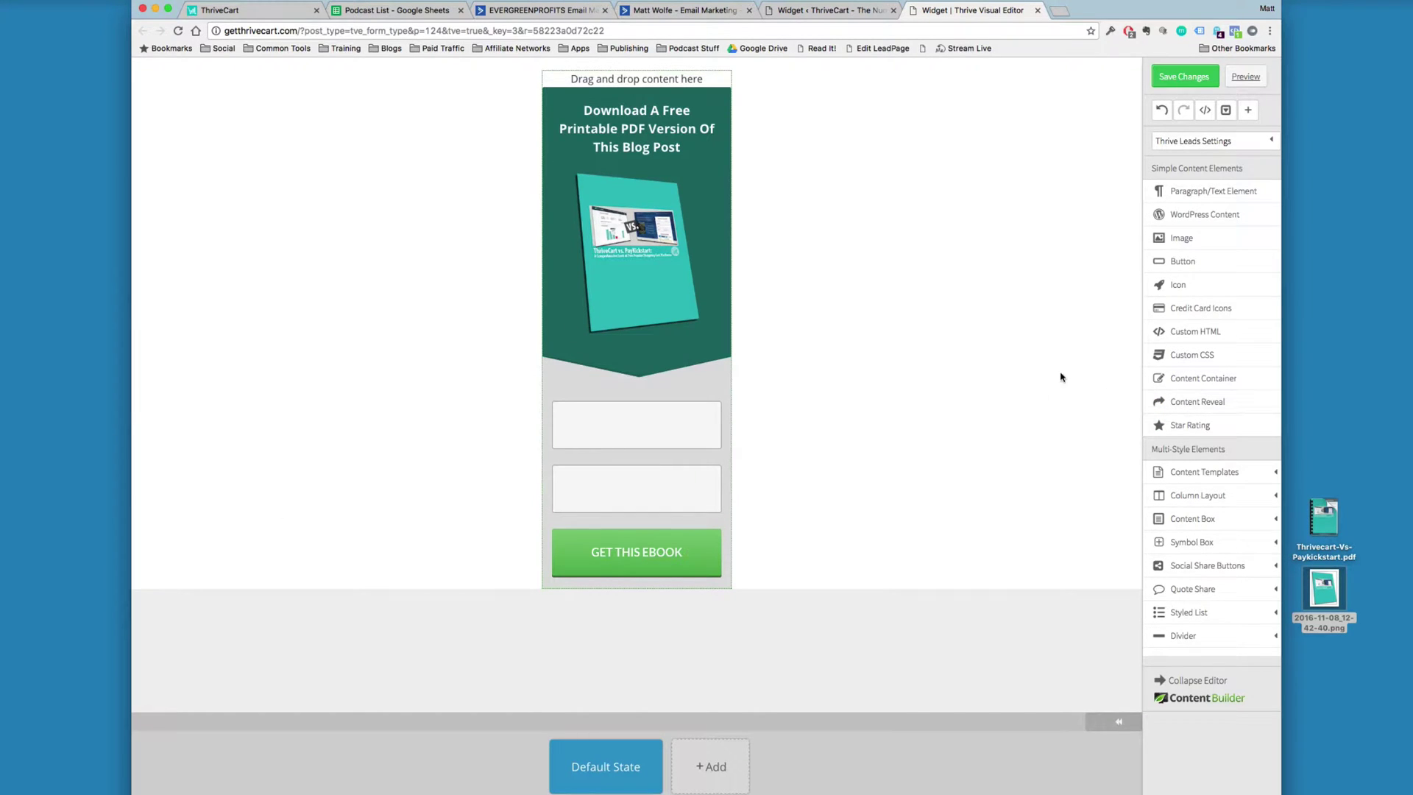
Step: Set the submit button's text shadow color and first background color to rgba(28,110,103,1)
{"action": "left_click", "coordinate": [568, 550]}
{"action": "left_click", "coordinate": [266, 356]}
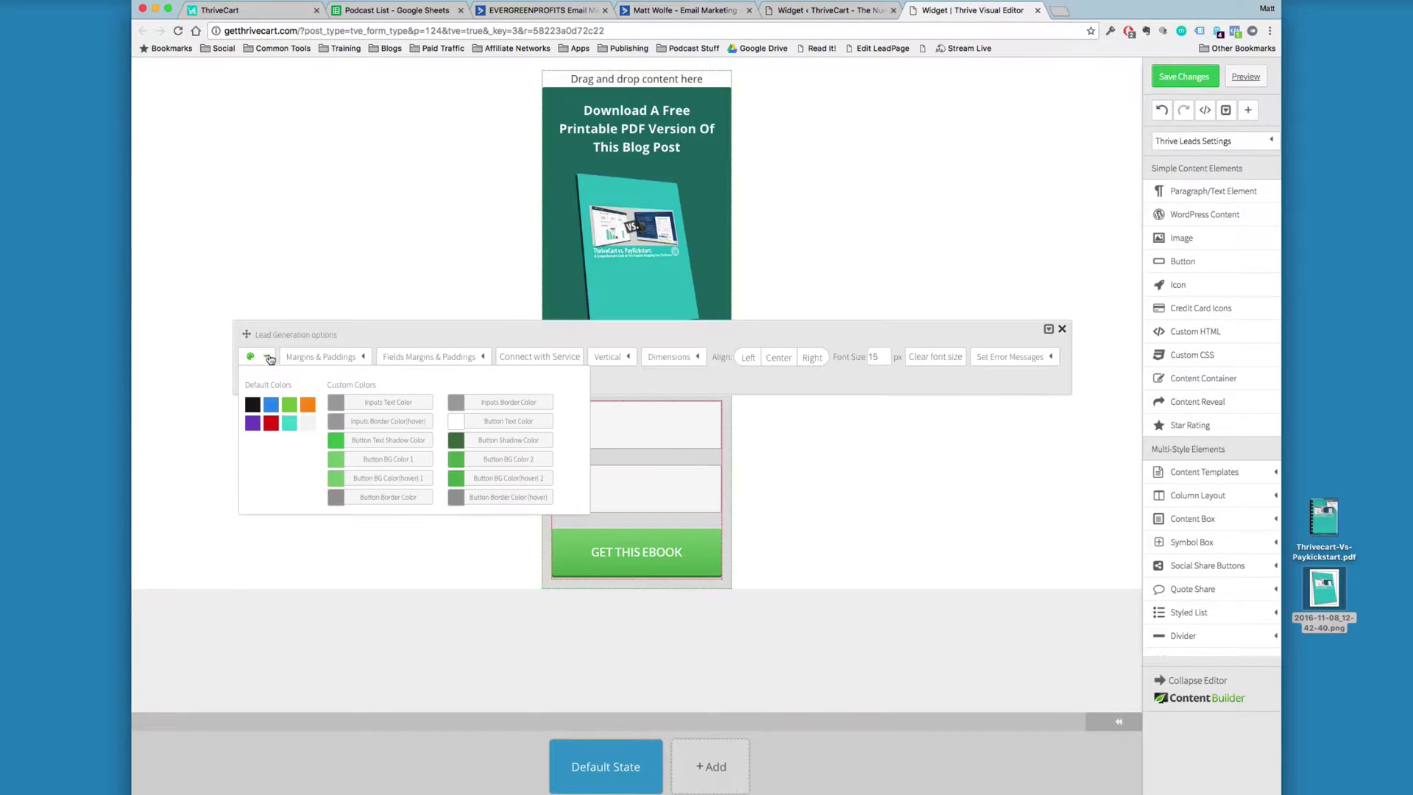
{"action": "left_click", "coordinate": [336, 442]}
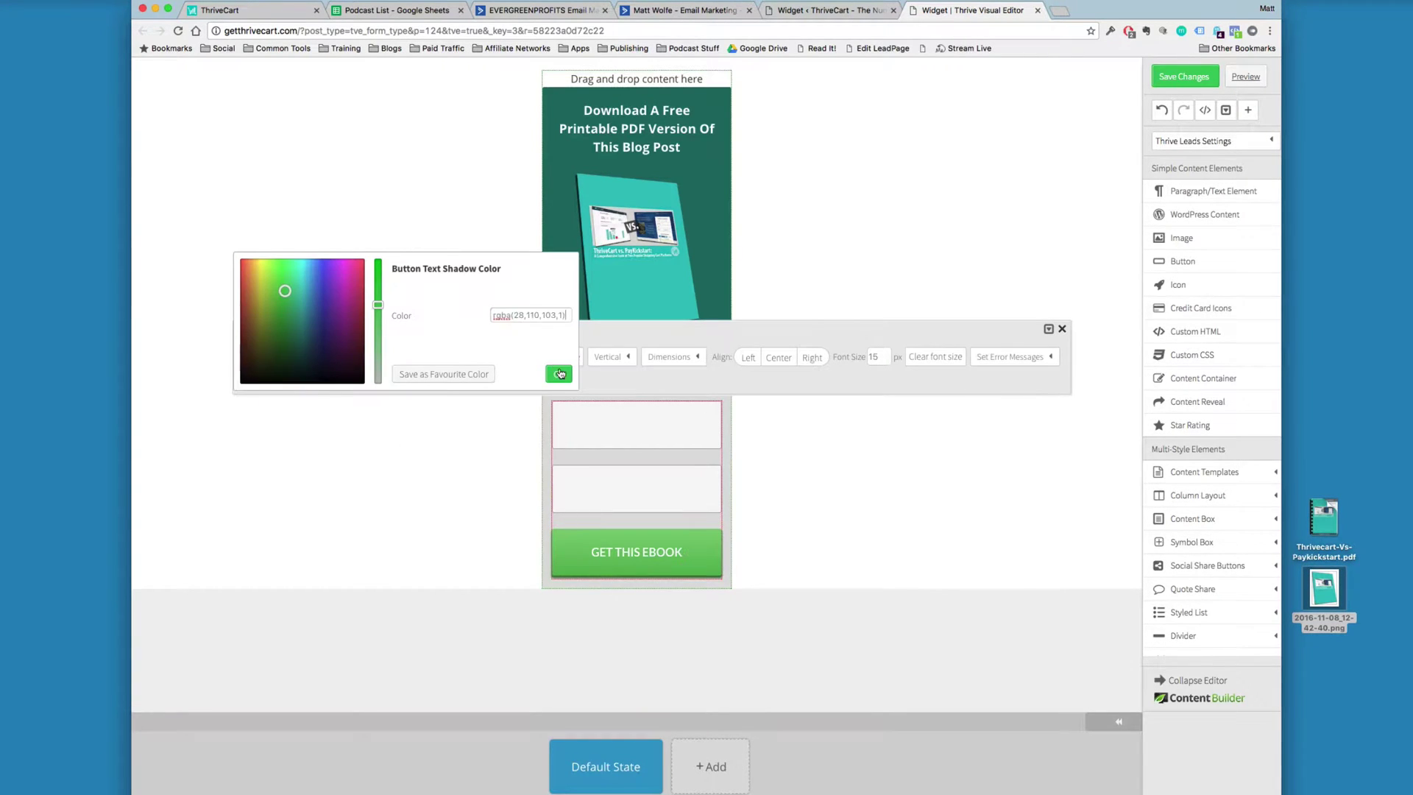
{"action": "left_click", "coordinate": [558, 374]}
{"action": "left_click", "coordinate": [336, 465]}
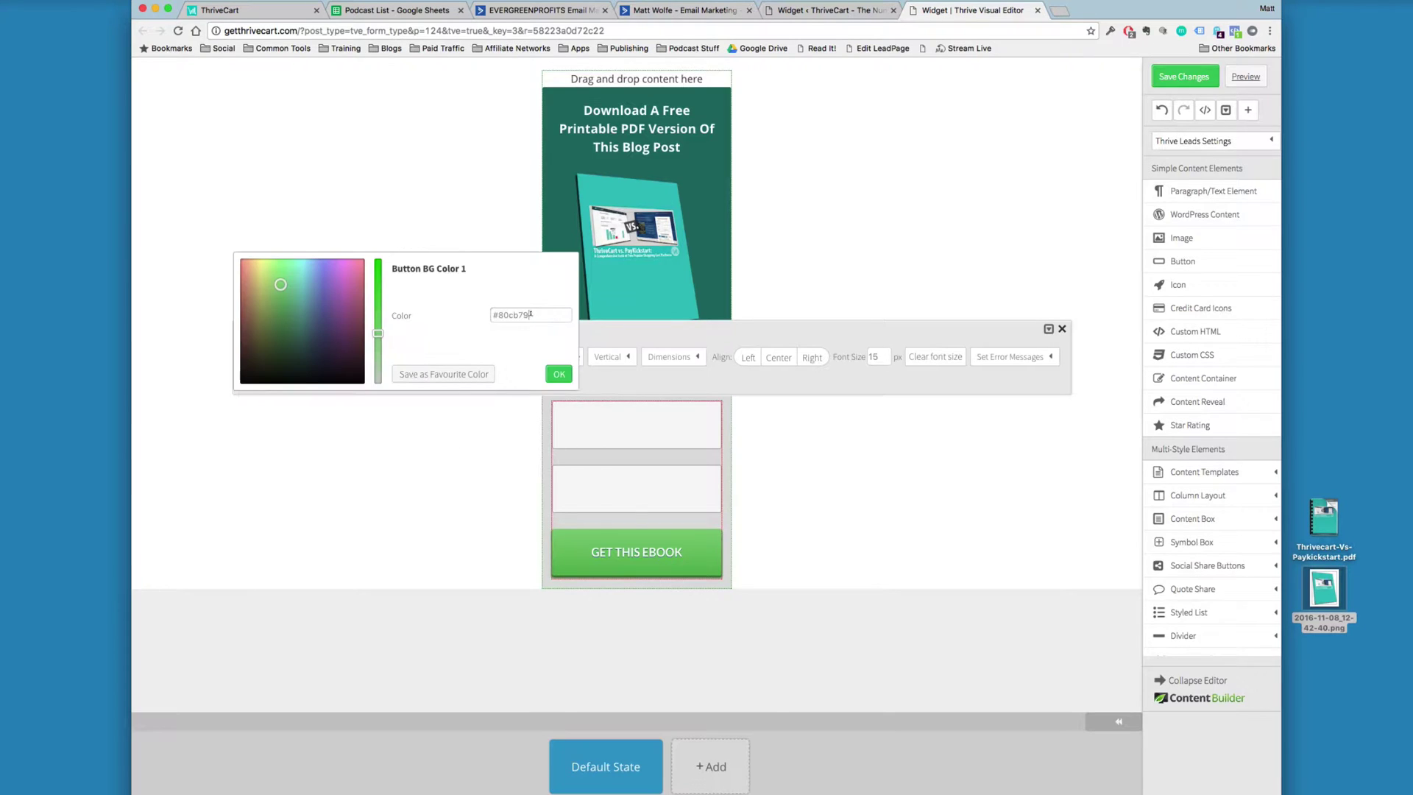
{"action": "key", "text": "super+v"}
{"action": "left_click", "coordinate": [559, 374]}
Step: Set the submit button's shadow color and its remaining background and hover colors to rgba(28,110,103,1)
{"action": "left_click", "coordinate": [480, 457]}
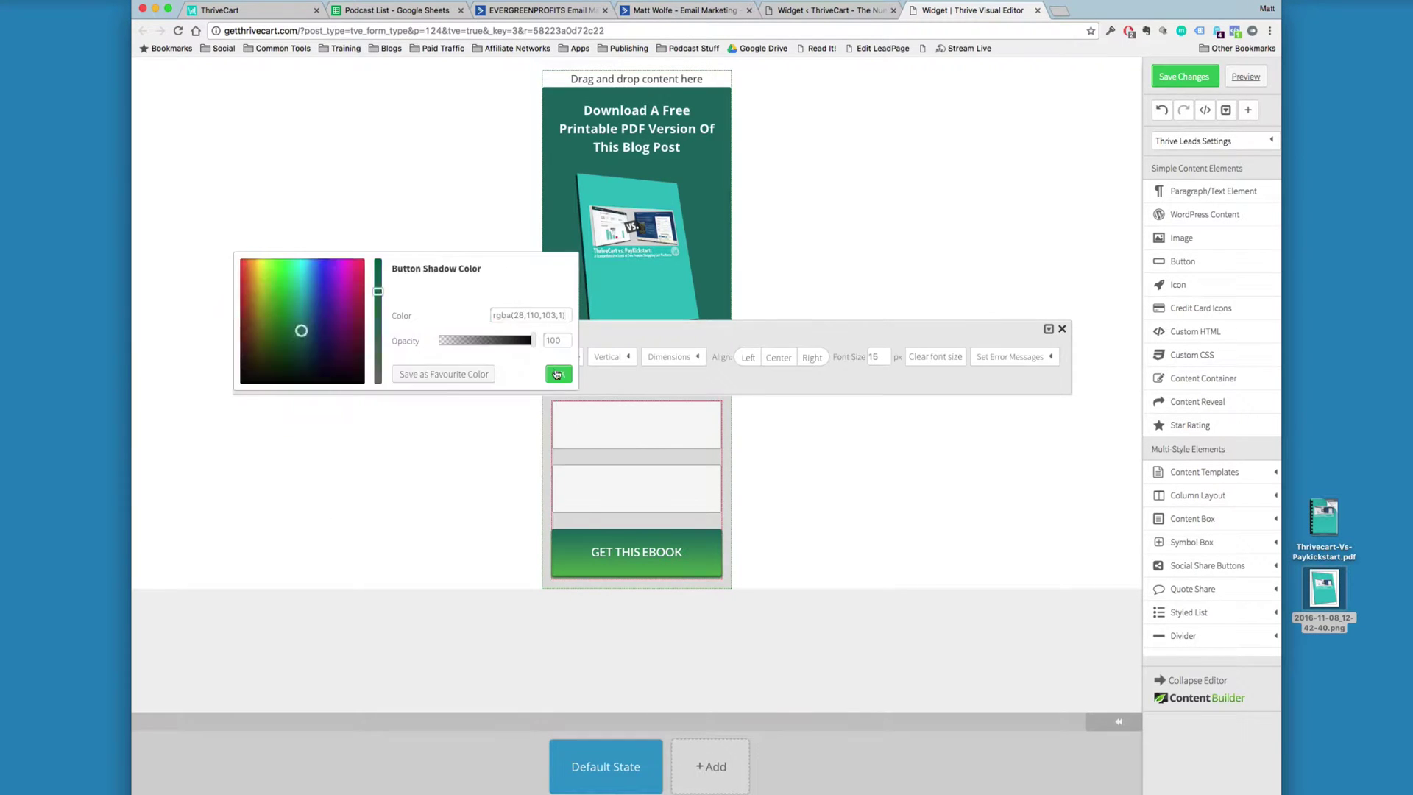
{"action": "key", "text": "super+v"}
{"action": "left_click", "coordinate": [559, 374]}
{"action": "left_click", "coordinate": [456, 478]}
{"action": "key", "text": "super+v"}
{"action": "left_click", "coordinate": [558, 374]}
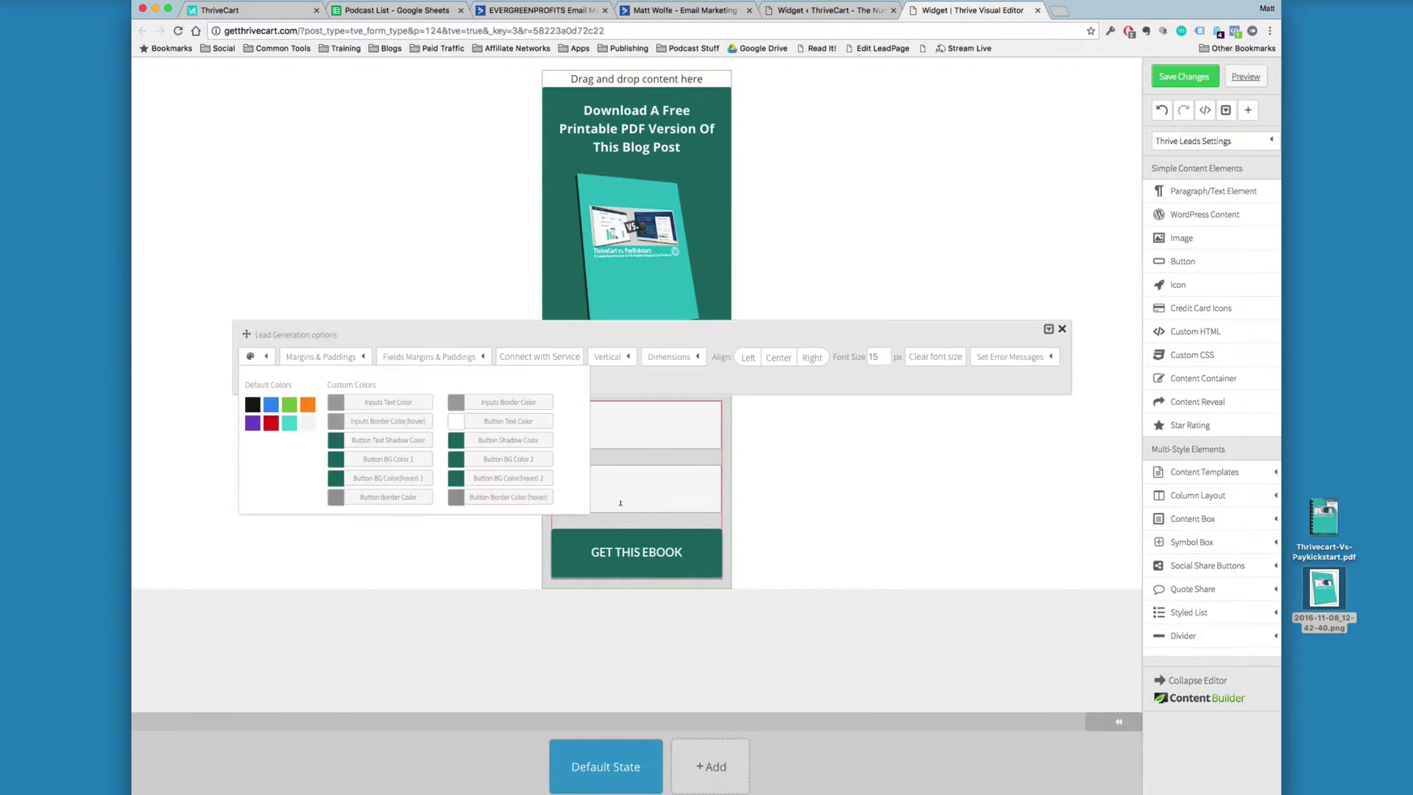
{"action": "left_click", "coordinate": [678, 391]}
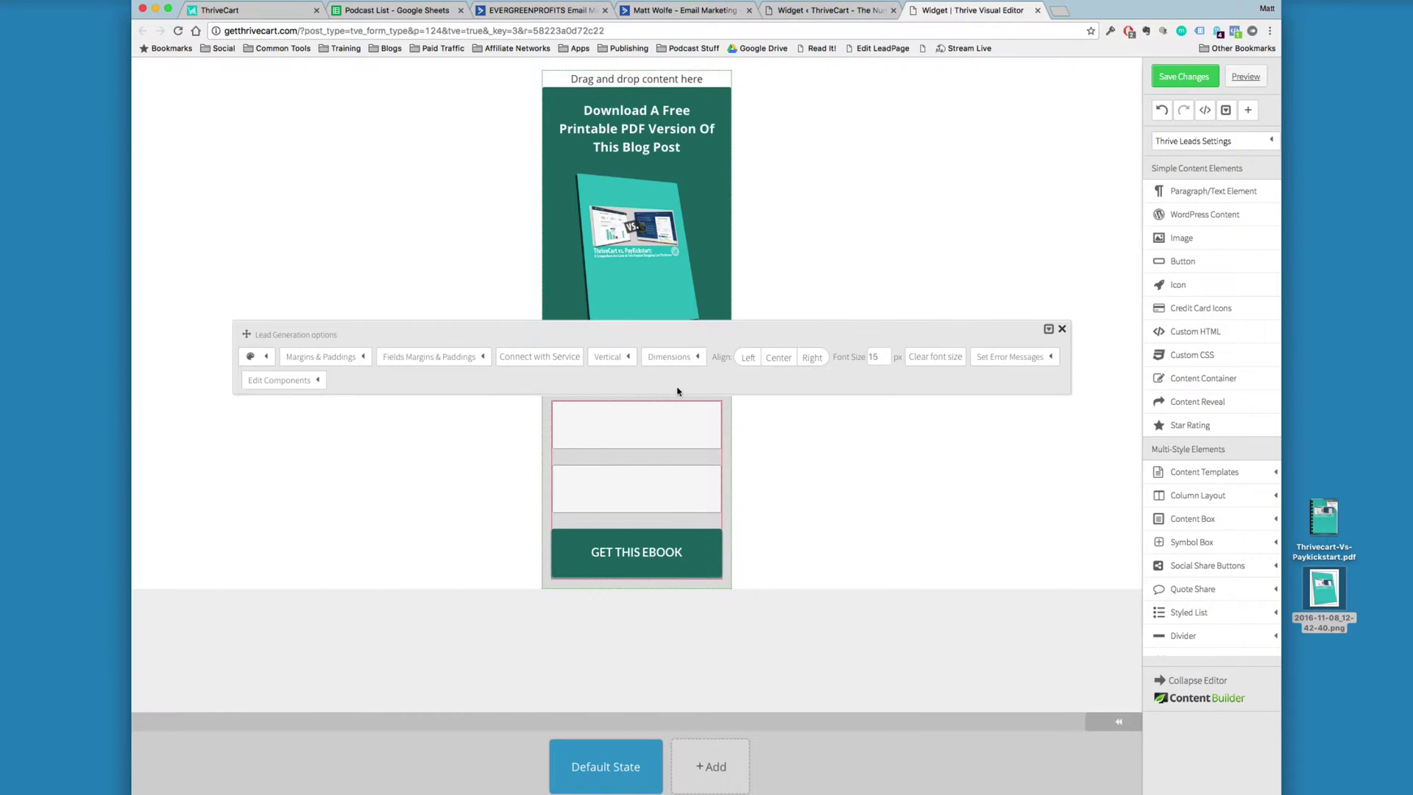
Step: Change the submit button's text to "Yes! Send It To Me!"
{"action": "left_click", "coordinate": [310, 378]}
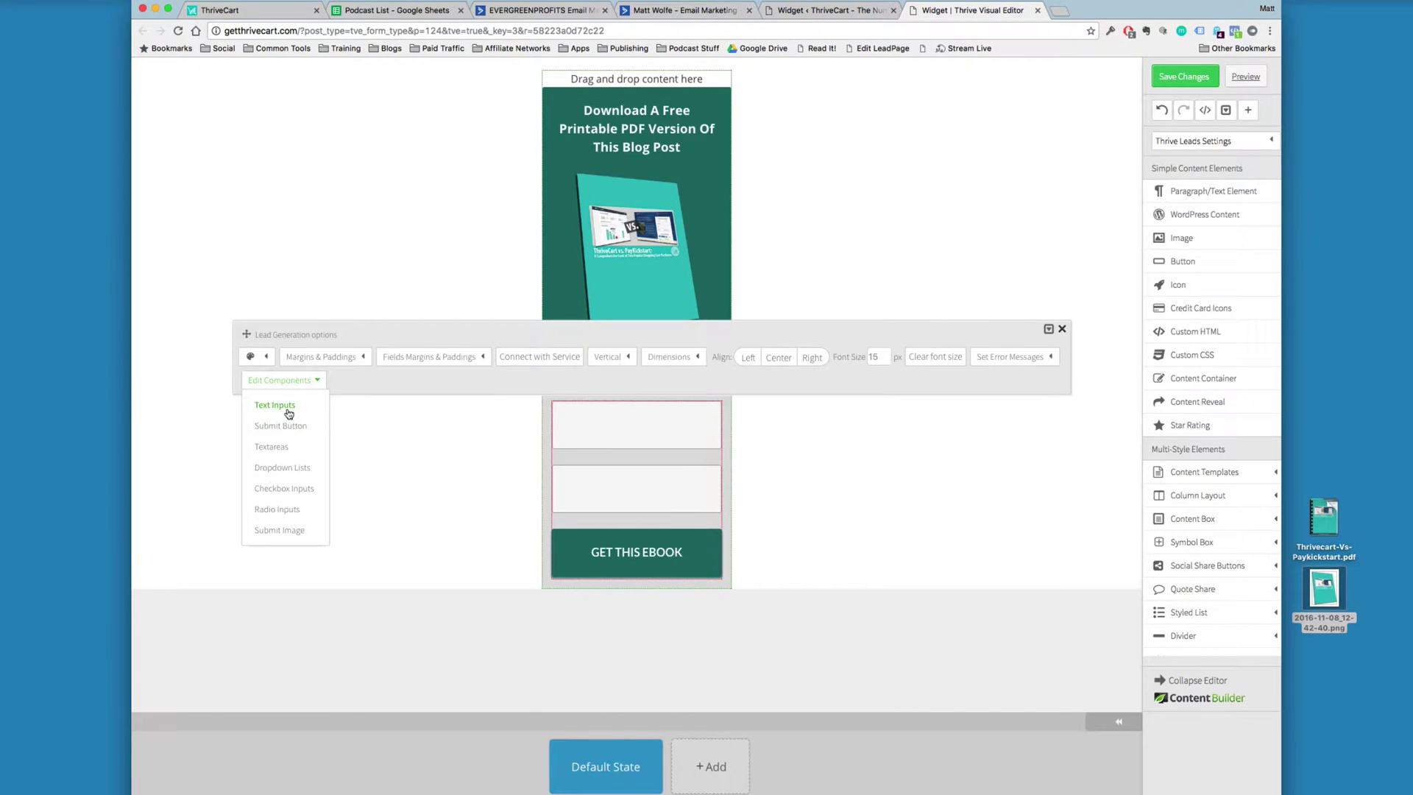
{"action": "left_click", "coordinate": [281, 425]}
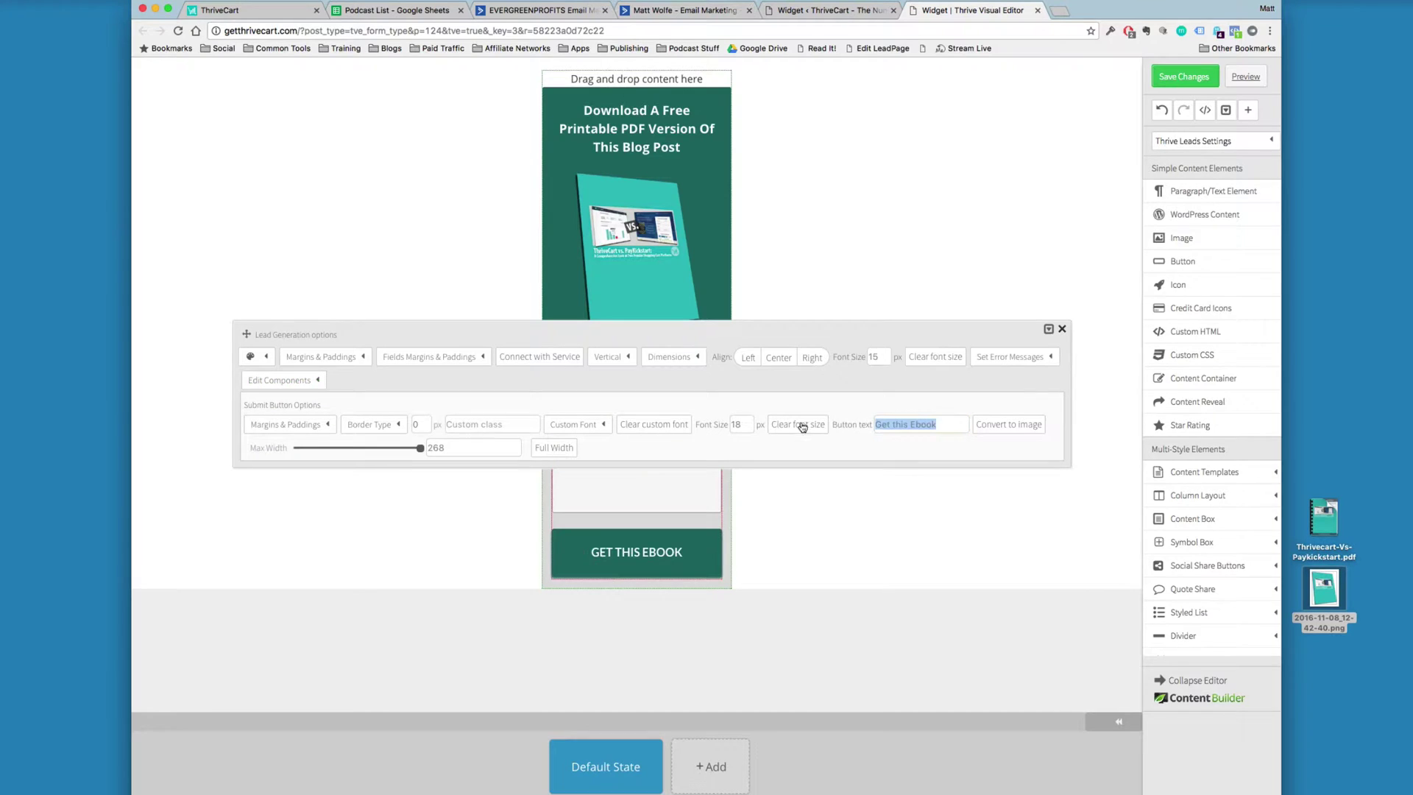
{"action": "type", "text": "Yes! Send It To Me!"}
{"action": "key", "text": "Return"}
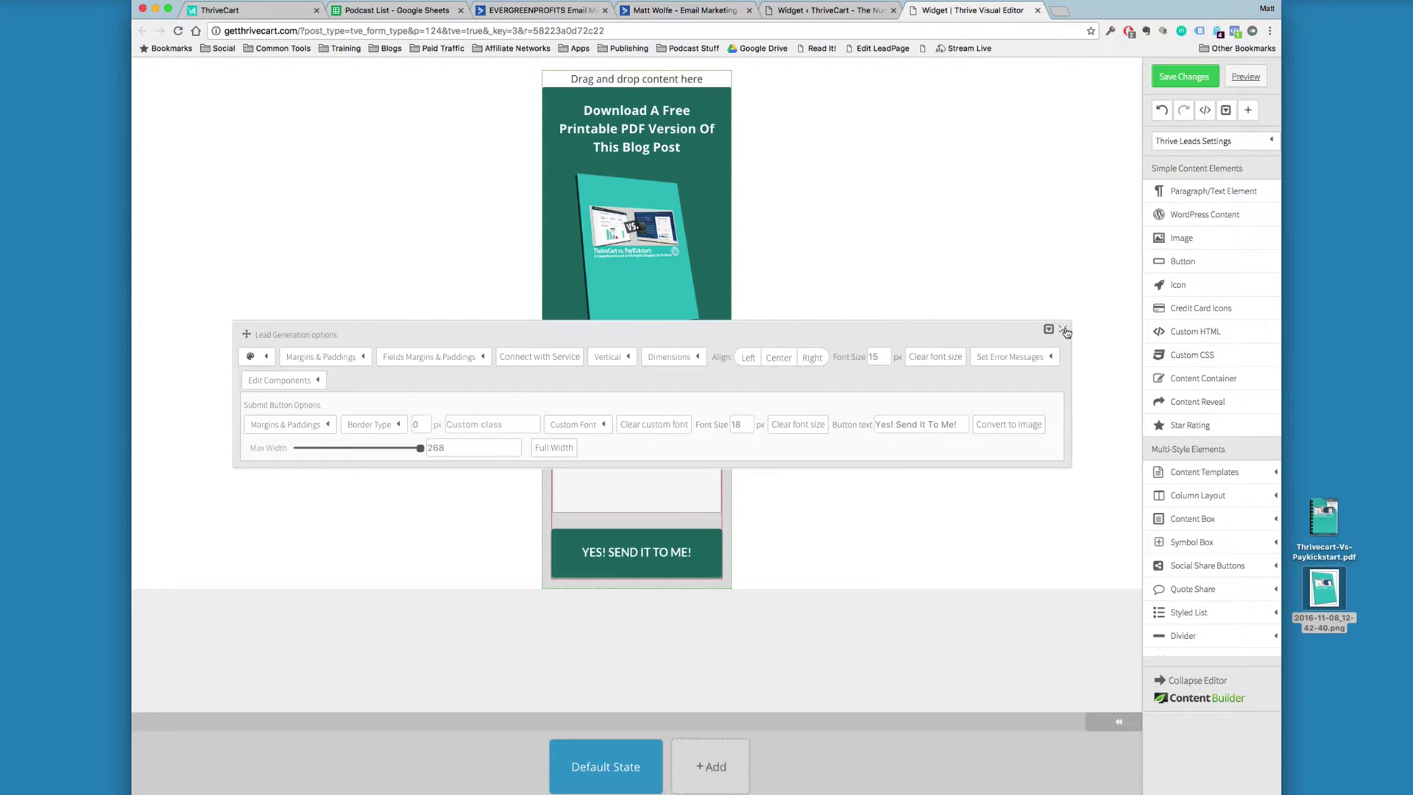
Step: Connect the form to ActiveCampaign through the API, using the "[Leads] Thrivecart" mailing list and the tag "Thrivecart Vs. PayKickstart"
{"action": "left_click", "coordinate": [517, 360]}
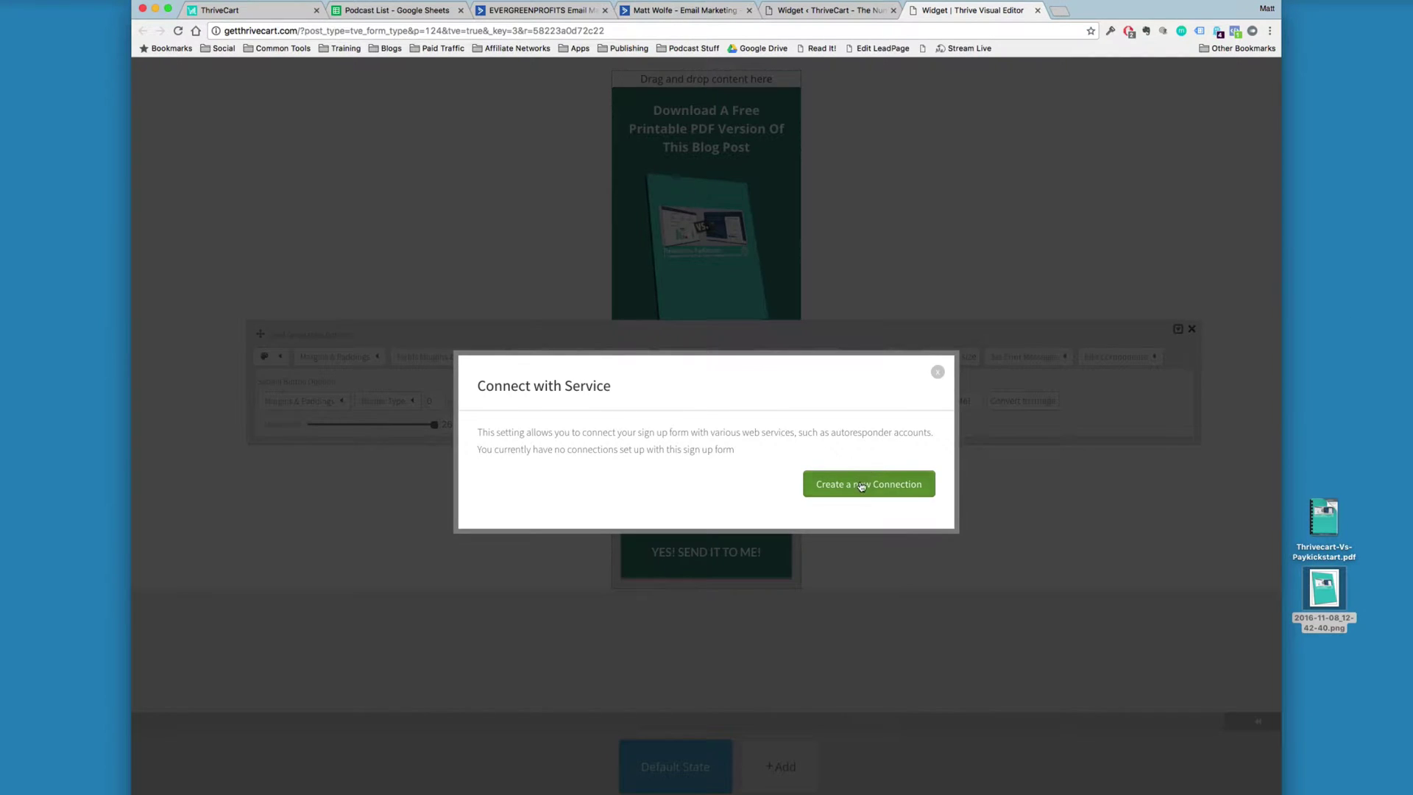
{"action": "left_click", "coordinate": [867, 474]}
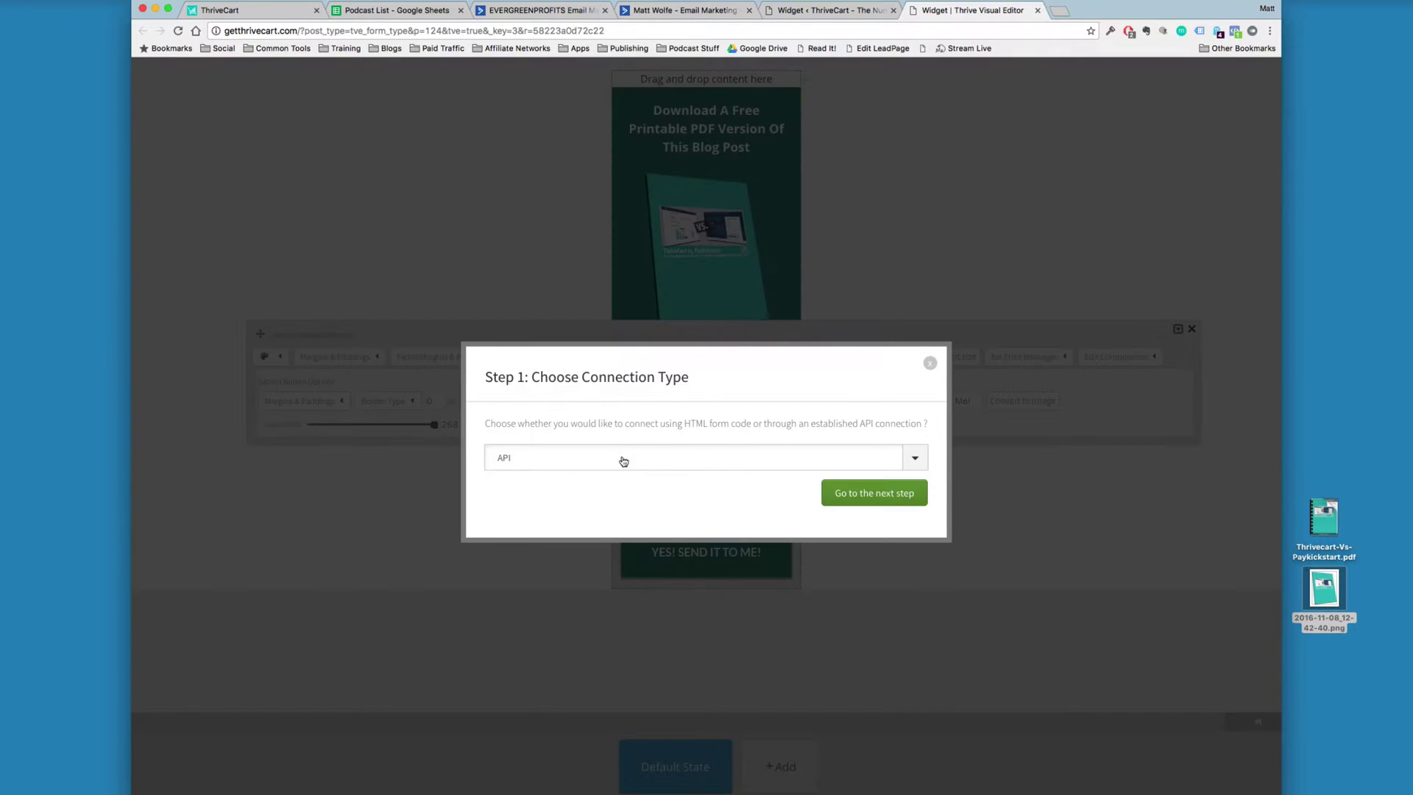
{"action": "left_click", "coordinate": [875, 499]}
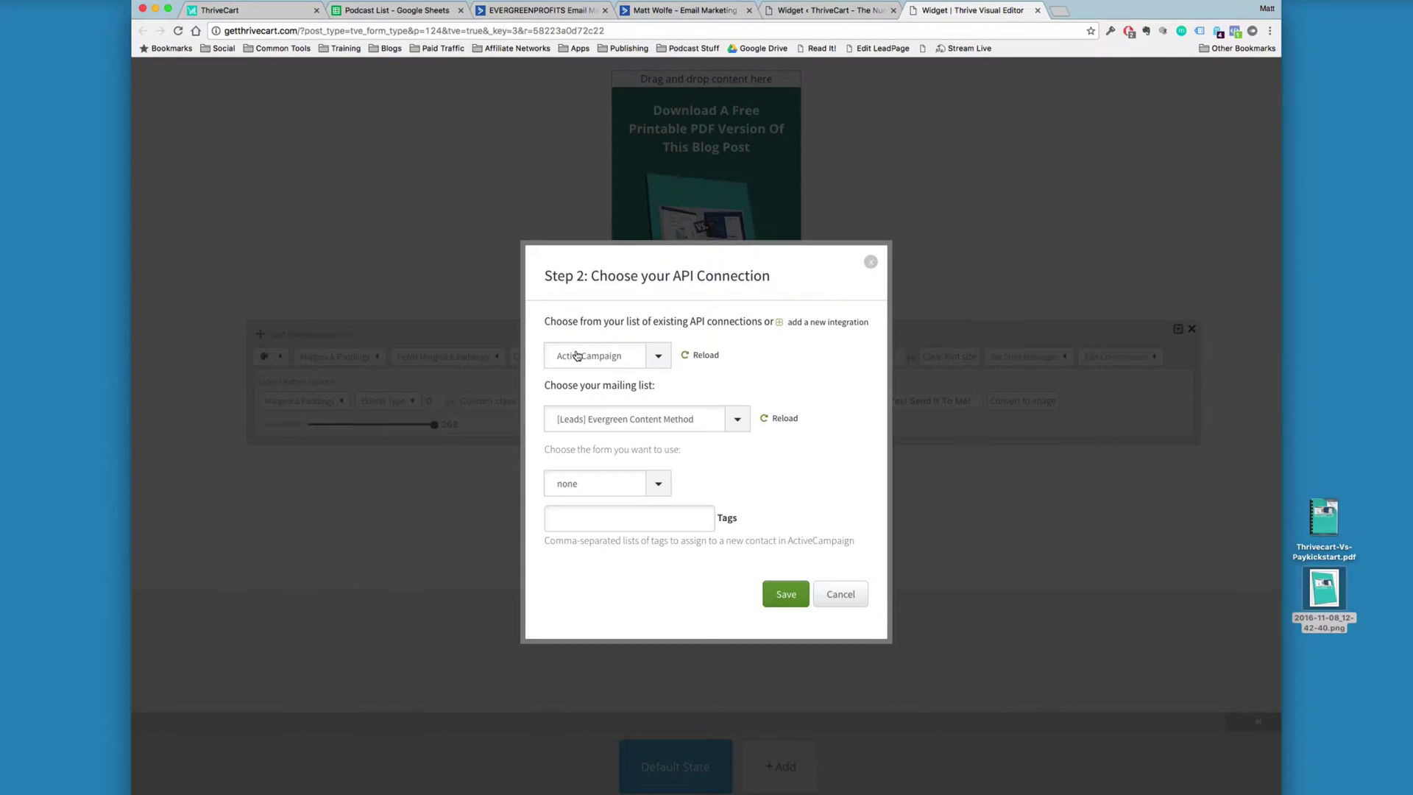
{"action": "left_click", "coordinate": [745, 419]}
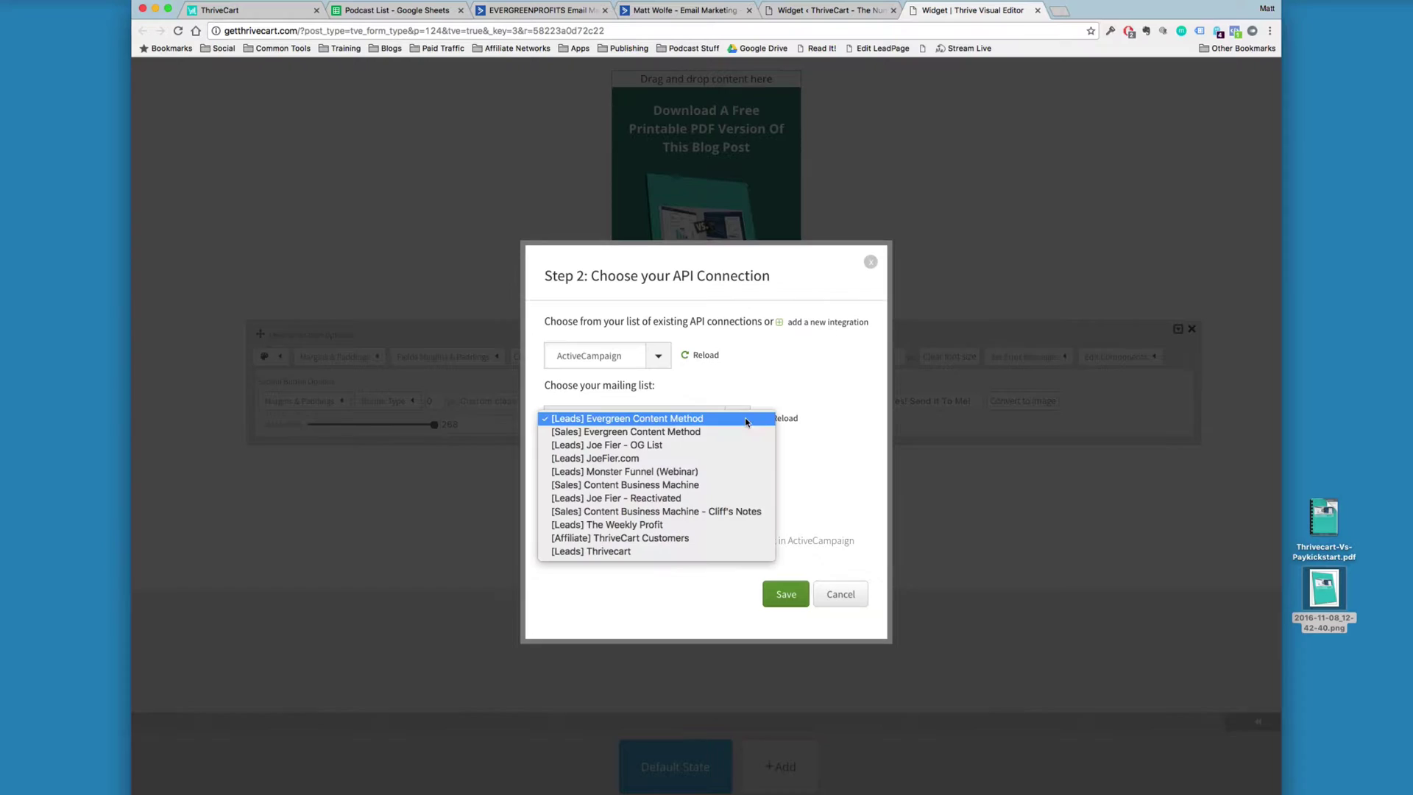
{"action": "left_click", "coordinate": [639, 552]}
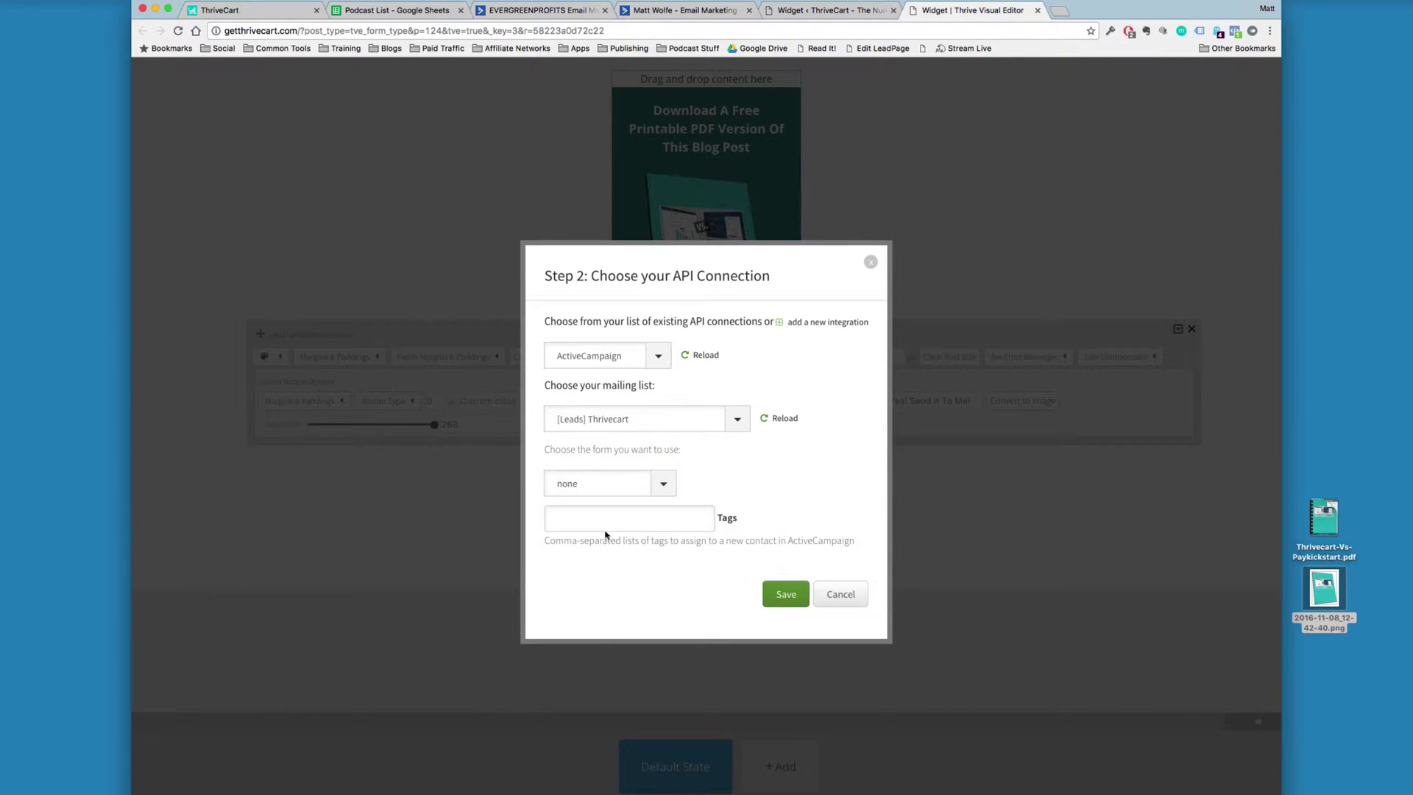
{"action": "left_click", "coordinate": [616, 509]}
{"action": "type", "text": "Thrivecart Vs. PayKickstart"}
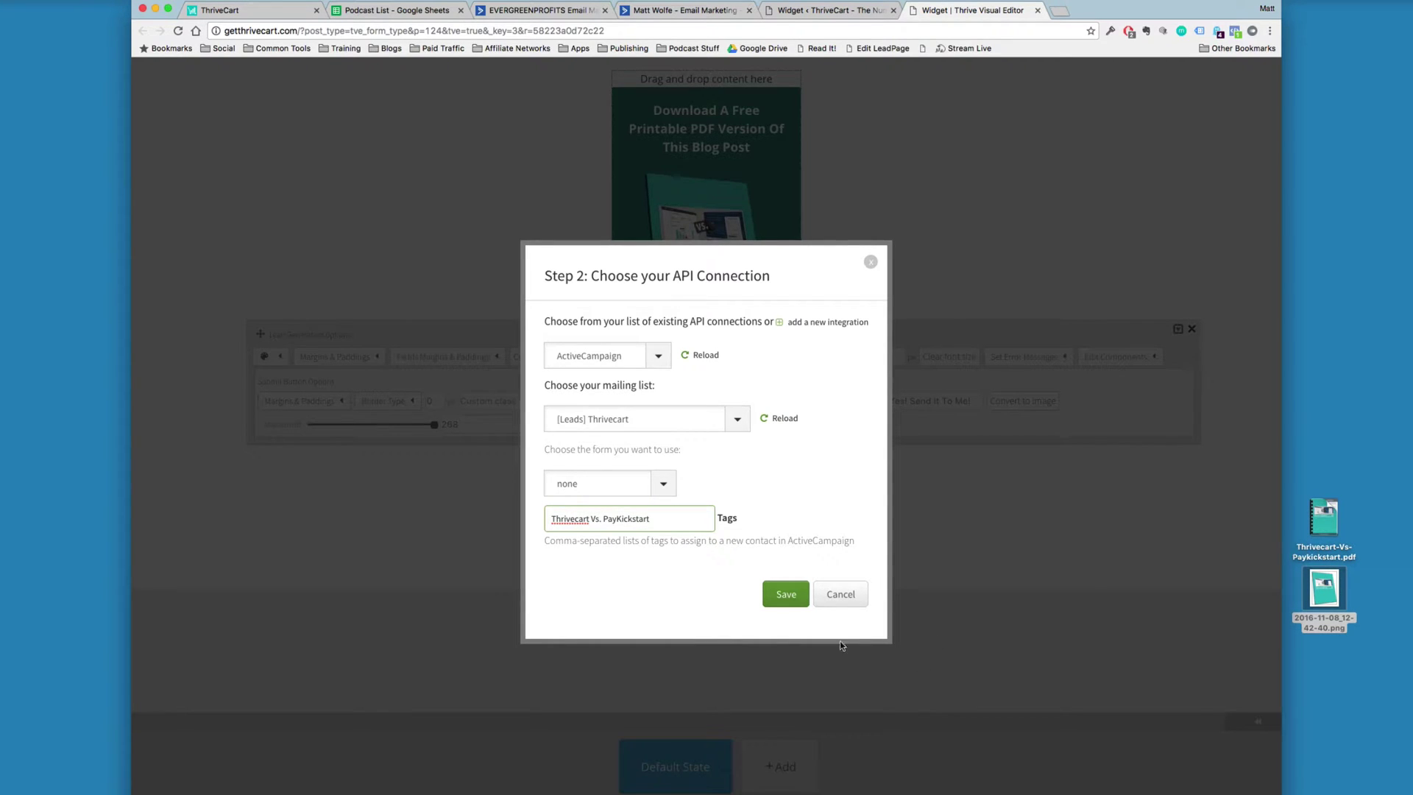
{"action": "left_click", "coordinate": [785, 596]}
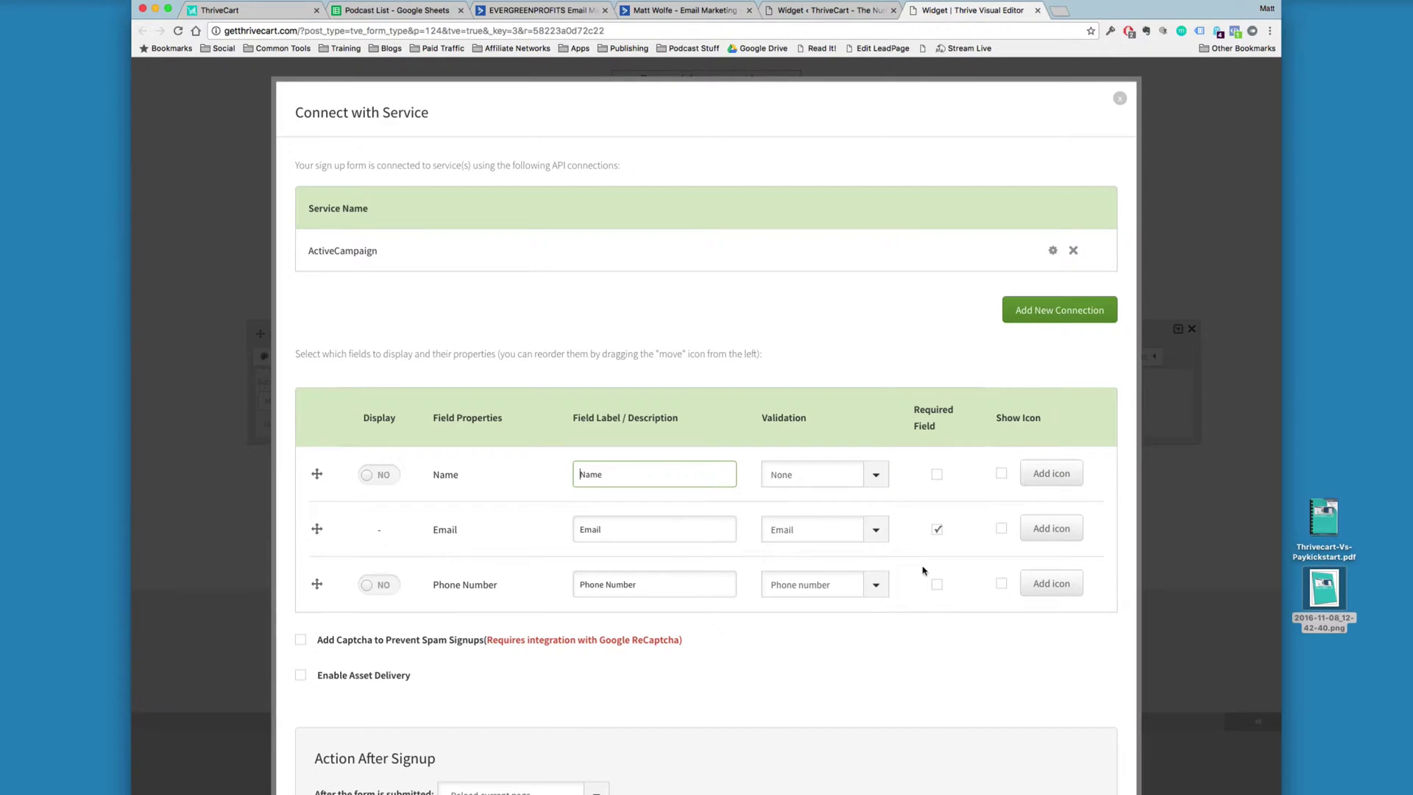
Step: Label the email field "Enter Your Best Email" and enable asset delivery with the Downloadable PDF asset group
{"action": "left_click", "coordinate": [615, 528]}
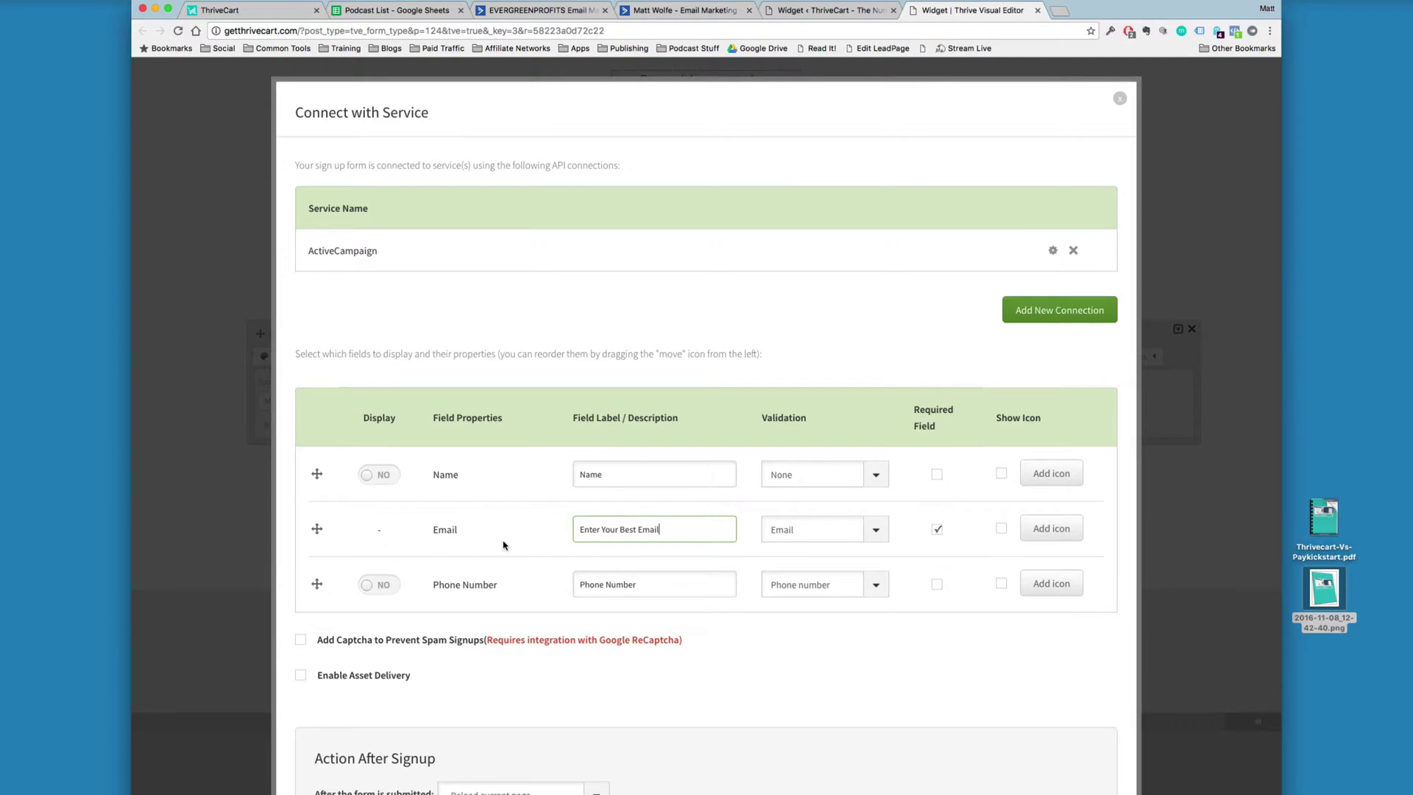
{"action": "scroll", "coordinate": [503, 545], "scroll_direction": "down", "scroll_amount": 5}
{"action": "left_click", "coordinate": [301, 512]}
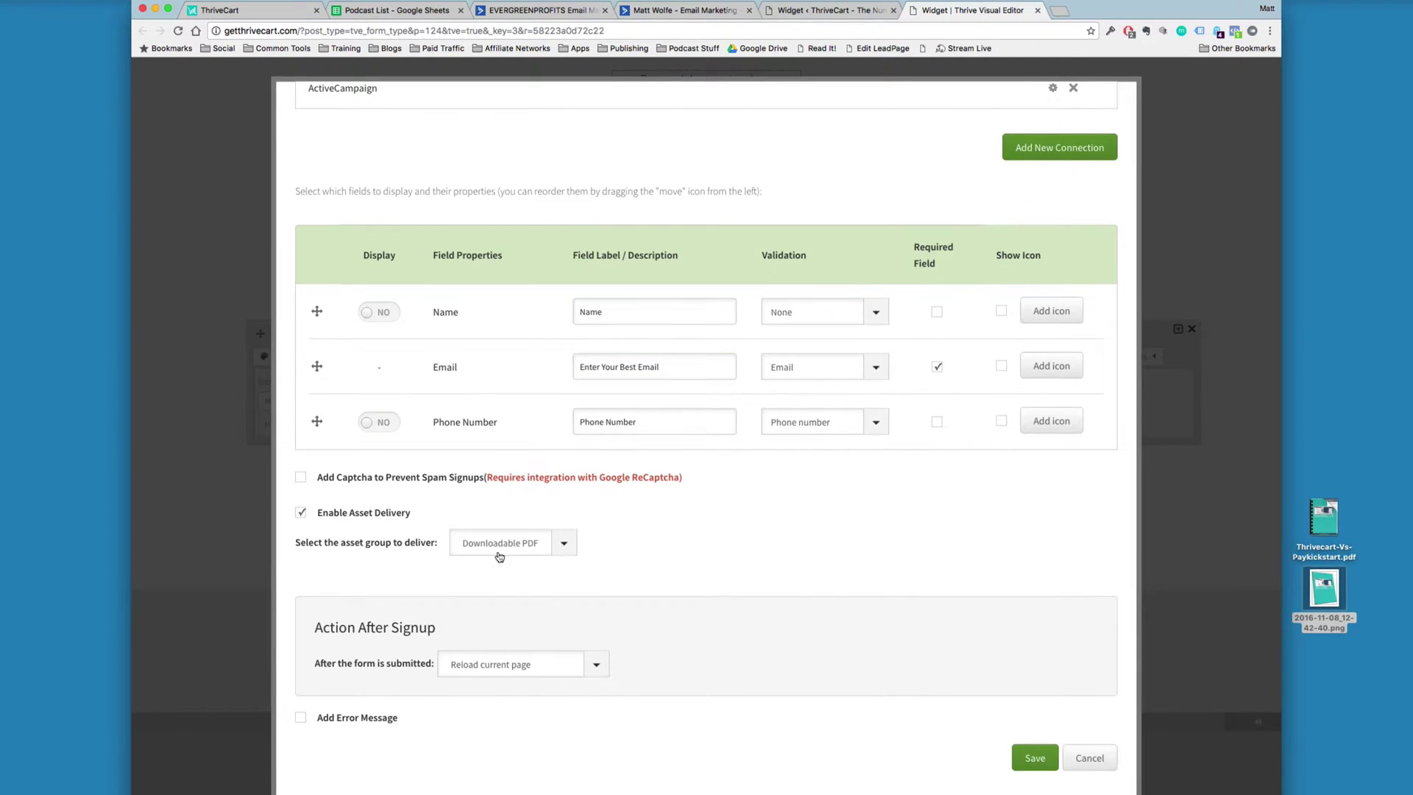
{"action": "left_click", "coordinate": [499, 552]}
{"action": "left_click", "coordinate": [526, 753]}
Step: Set the action after signup to "Display message without reload" and save the form's service connection
{"action": "left_click", "coordinate": [596, 664]}
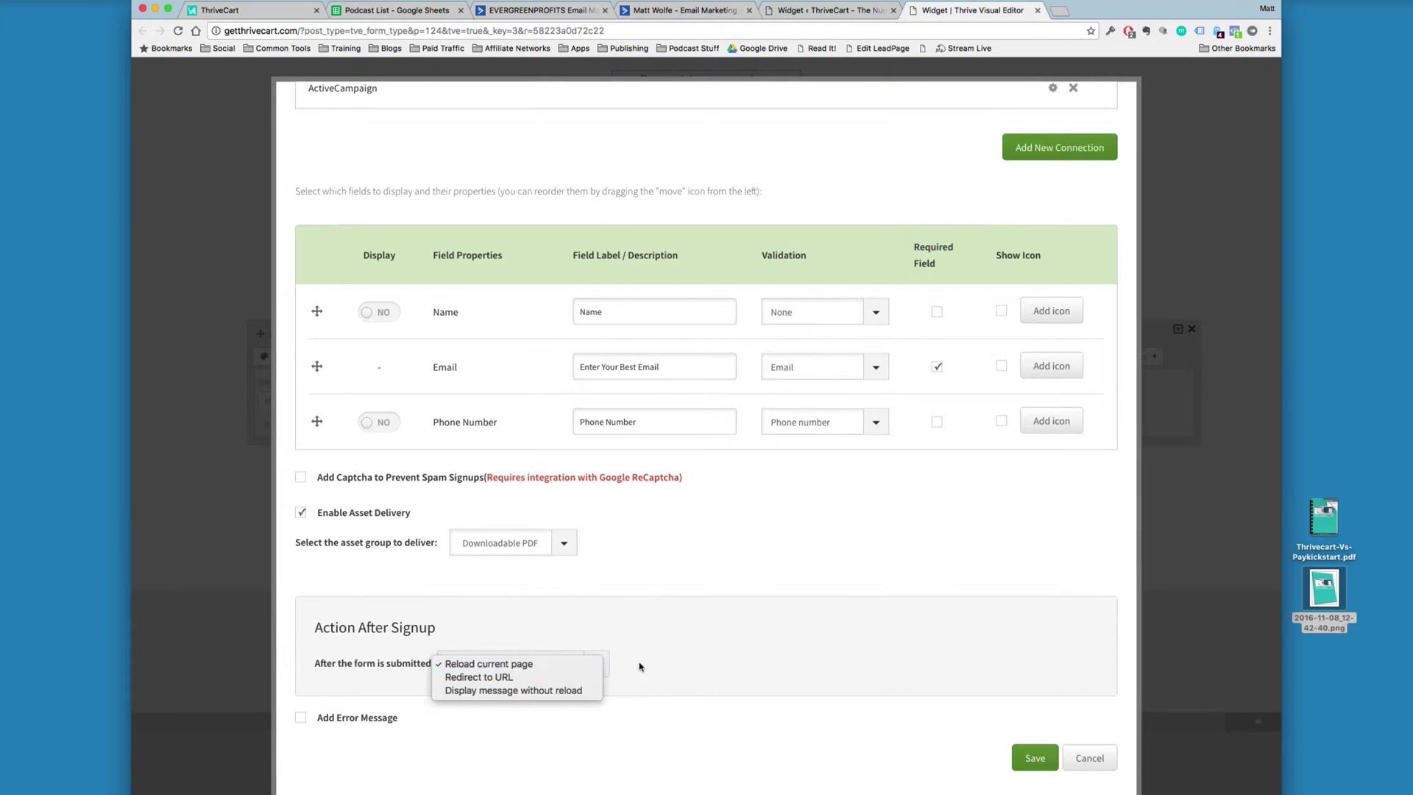
{"action": "left_click", "coordinate": [551, 691]}
{"action": "scroll", "coordinate": [593, 728], "scroll_direction": "down", "scroll_amount": 5}
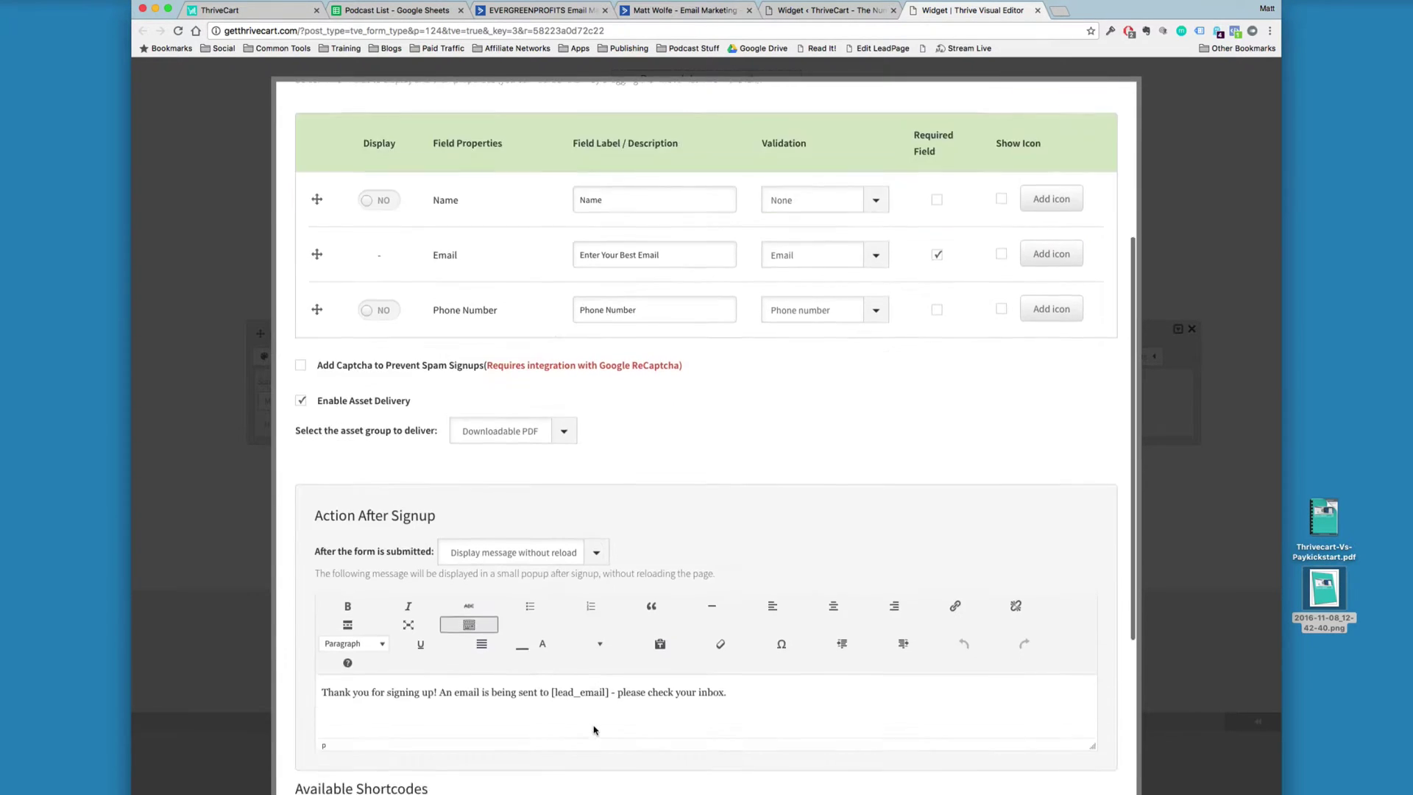
{"action": "scroll", "coordinate": [548, 666], "scroll_direction": "down", "scroll_amount": 3}
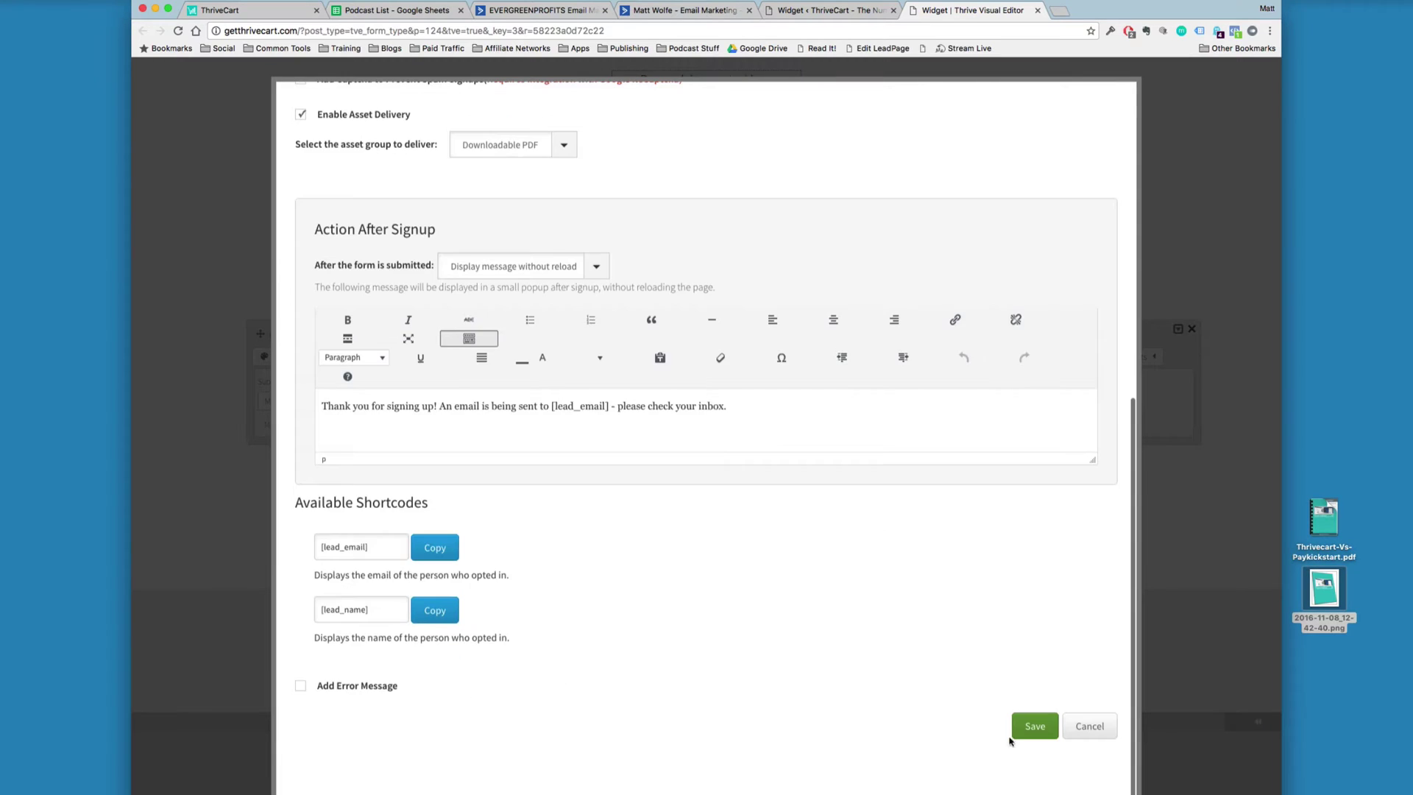
{"action": "left_click", "coordinate": [1014, 734]}
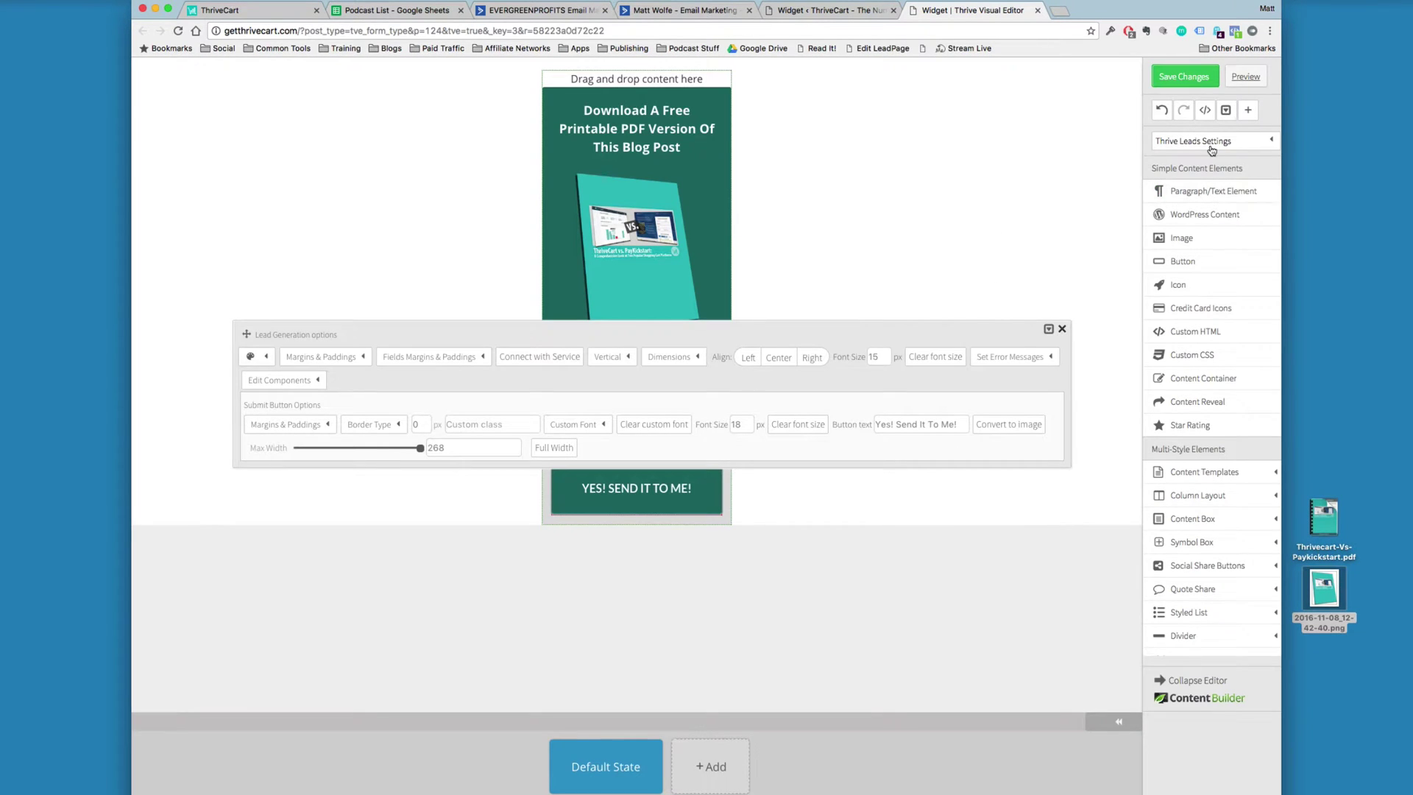
Step: Save the widget design and close its visual editor tab
{"action": "left_click", "coordinate": [1180, 86]}
{"action": "left_click", "coordinate": [1038, 11]}
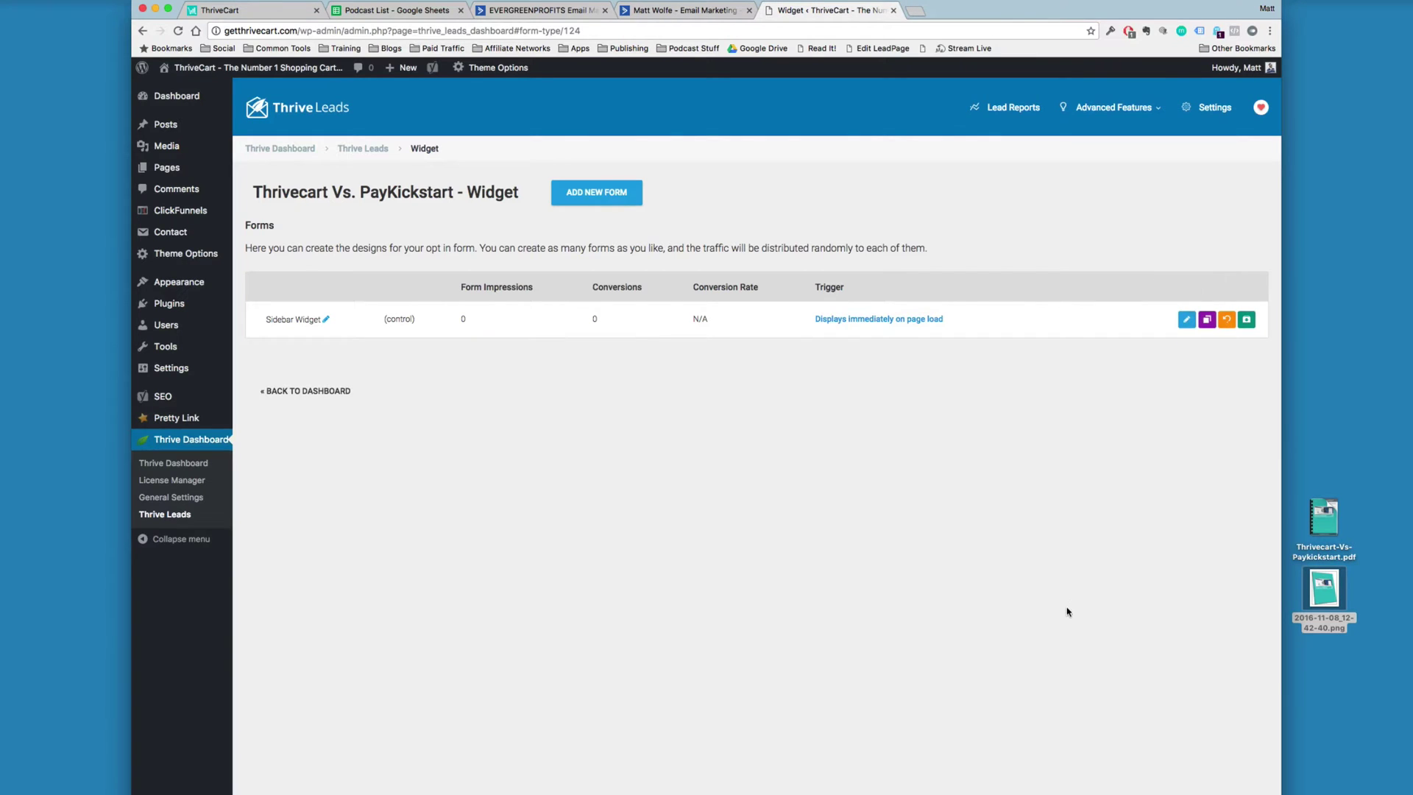
Step: Open the live "ThriveCart vs. Paykickstart" blog post from the site's home page and check the slide-in and the sidebar for the opt-in forms
{"action": "left_click", "coordinate": [267, 74]}
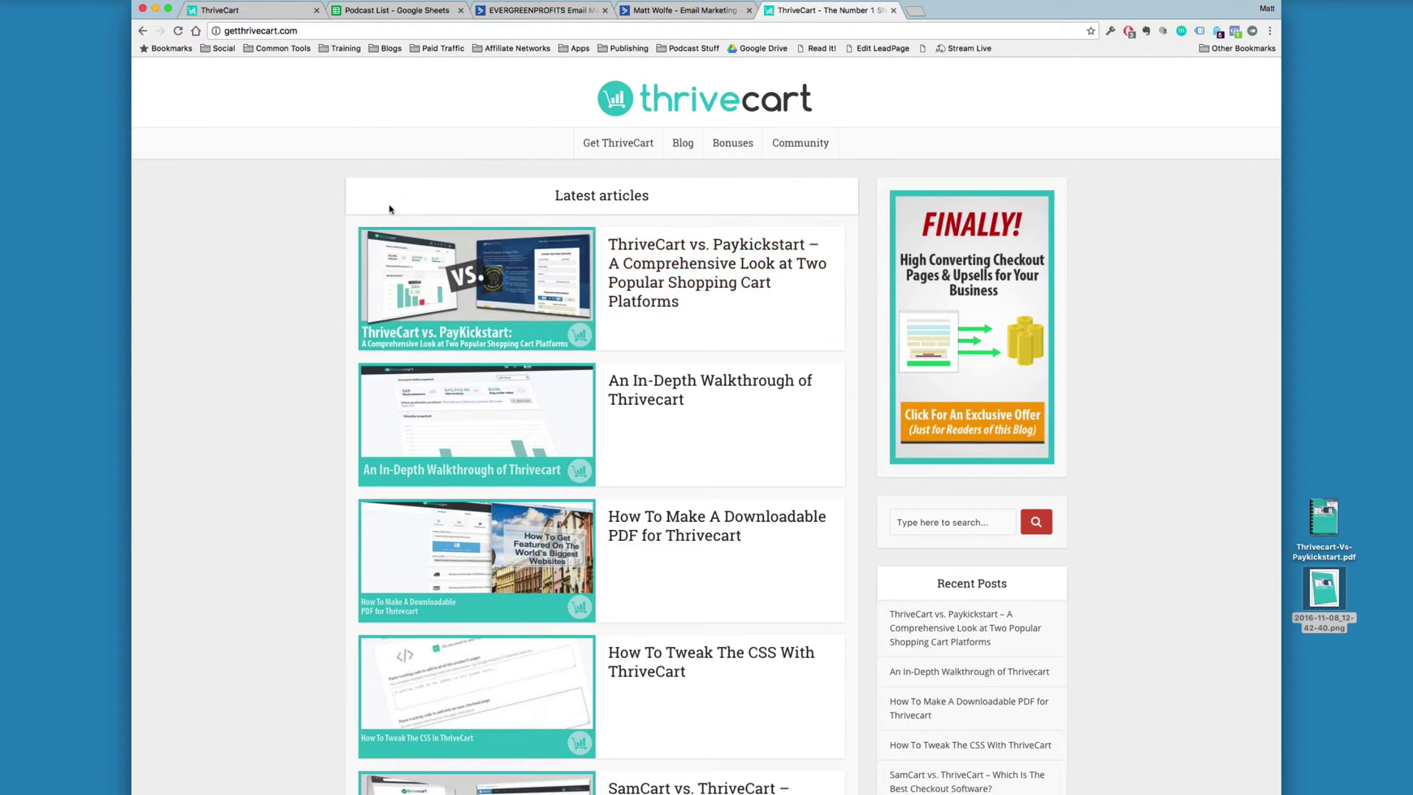
{"action": "left_click", "coordinate": [647, 259]}
{"action": "scroll", "coordinate": [648, 259], "scroll_direction": "down", "scroll_amount": 10}
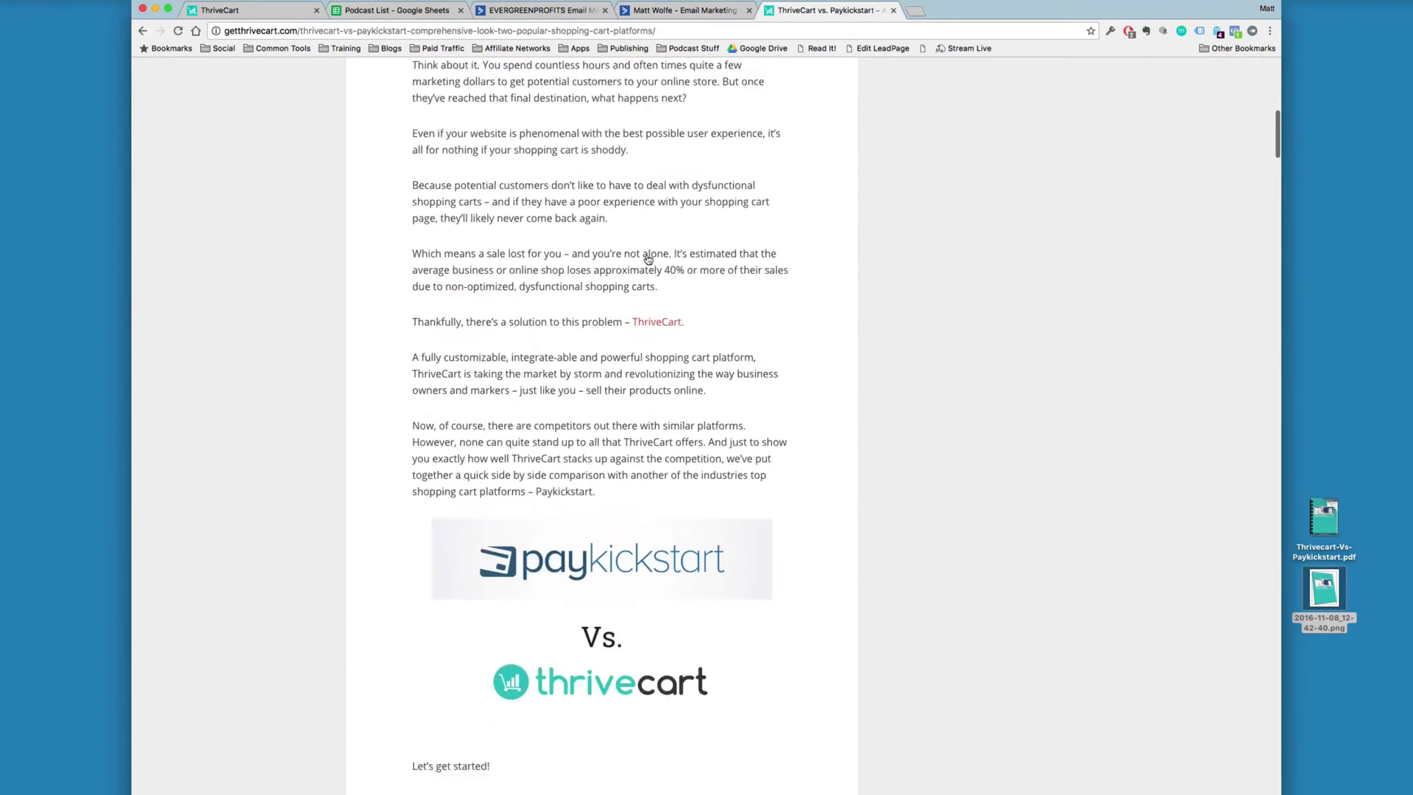
{"action": "scroll", "coordinate": [648, 259], "scroll_direction": "down", "scroll_amount": 15}
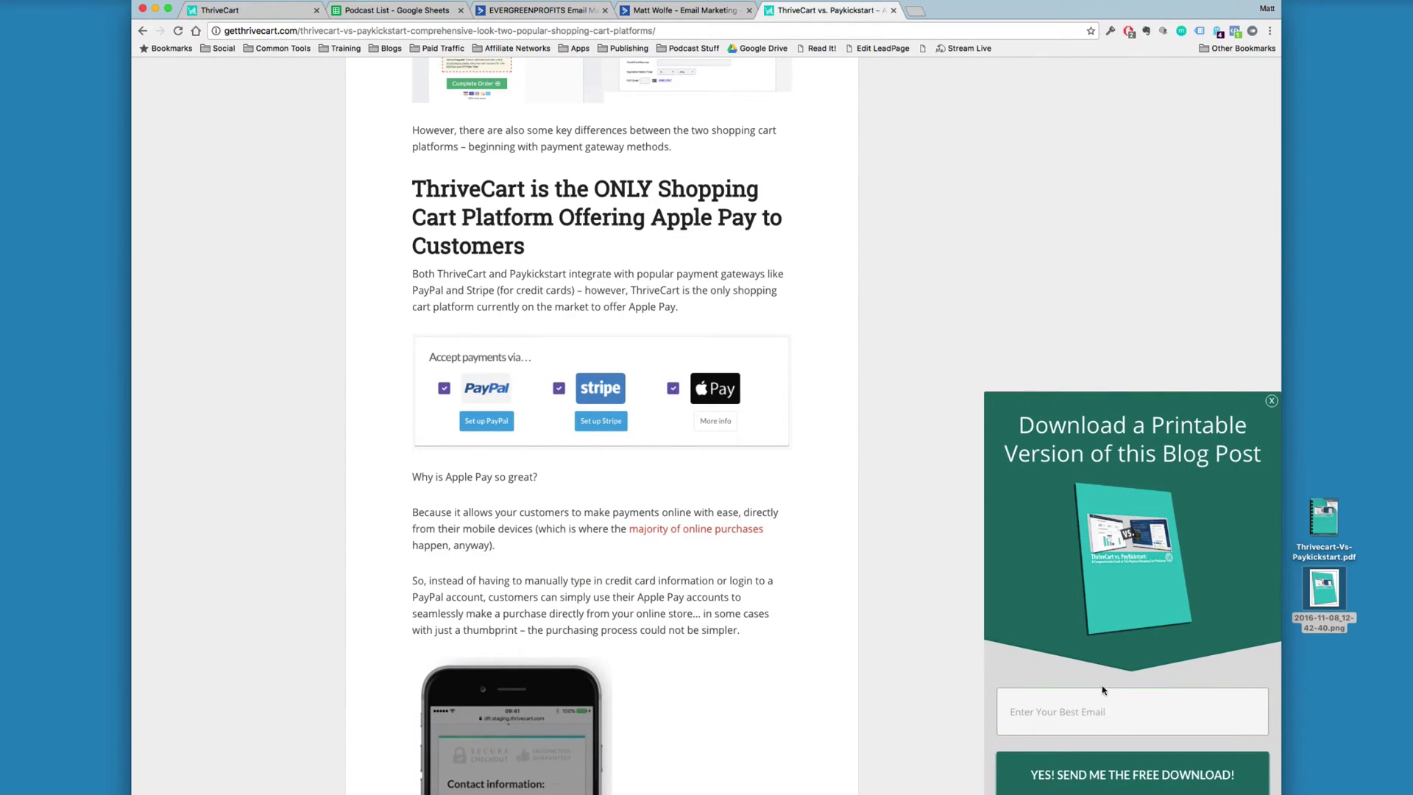
{"action": "scroll", "coordinate": [890, 672], "scroll_direction": "down", "scroll_amount": 10}
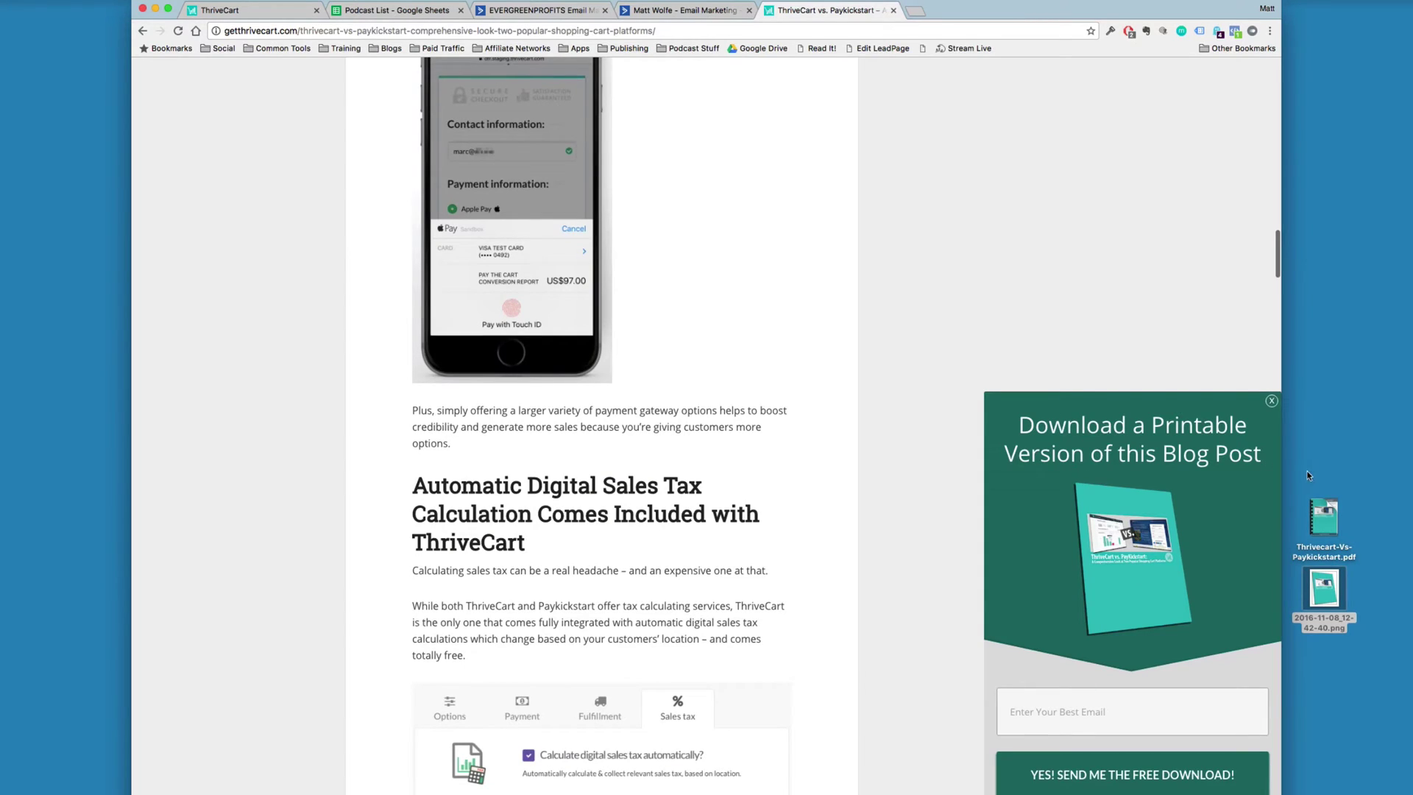
{"action": "scroll", "coordinate": [872, 662], "scroll_direction": "down", "scroll_amount": 15}
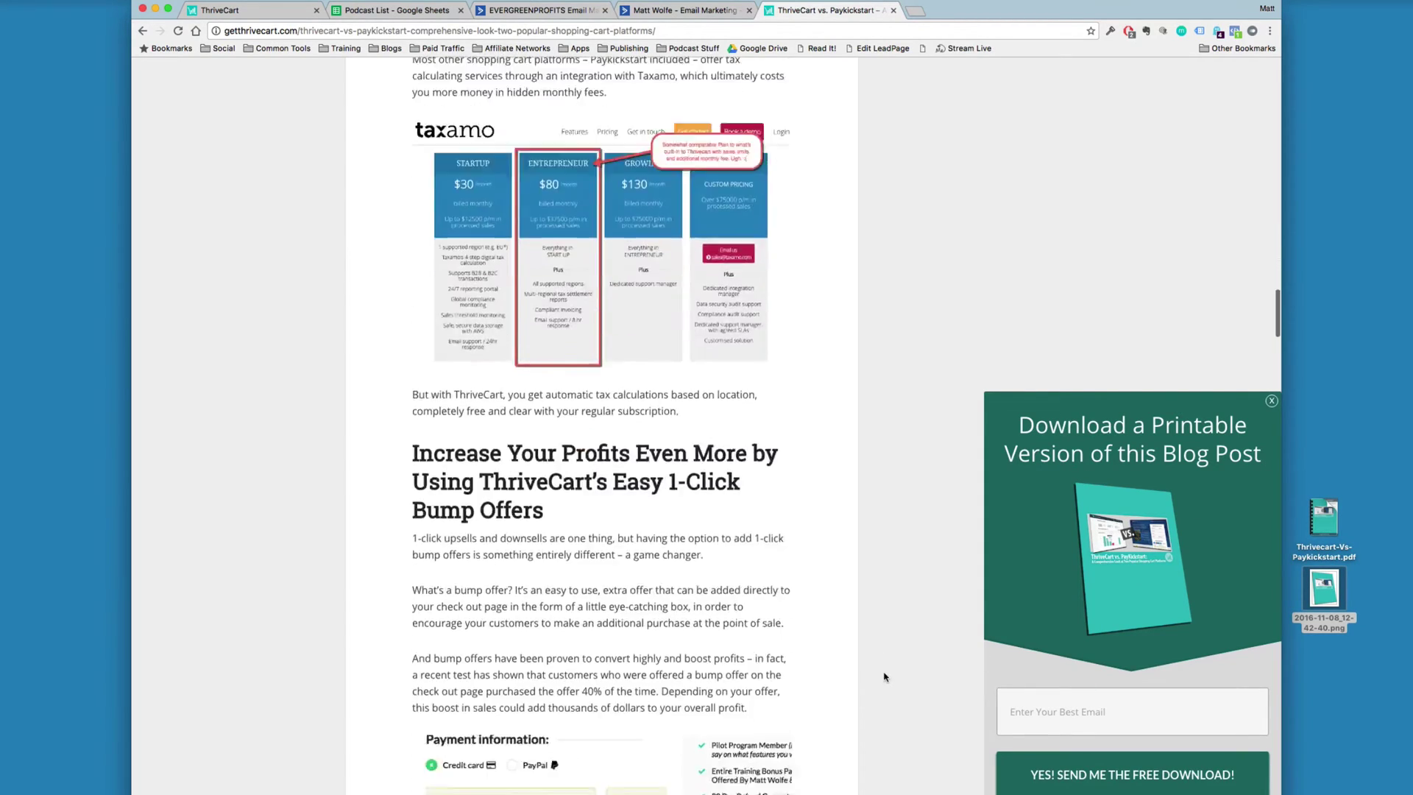
{"action": "scroll", "coordinate": [883, 674], "scroll_direction": "up", "scroll_amount": 8}
{"action": "scroll", "coordinate": [886, 678], "scroll_direction": "up", "scroll_amount": 20}
{"action": "scroll", "coordinate": [938, 293], "scroll_direction": "down", "scroll_amount": 1}
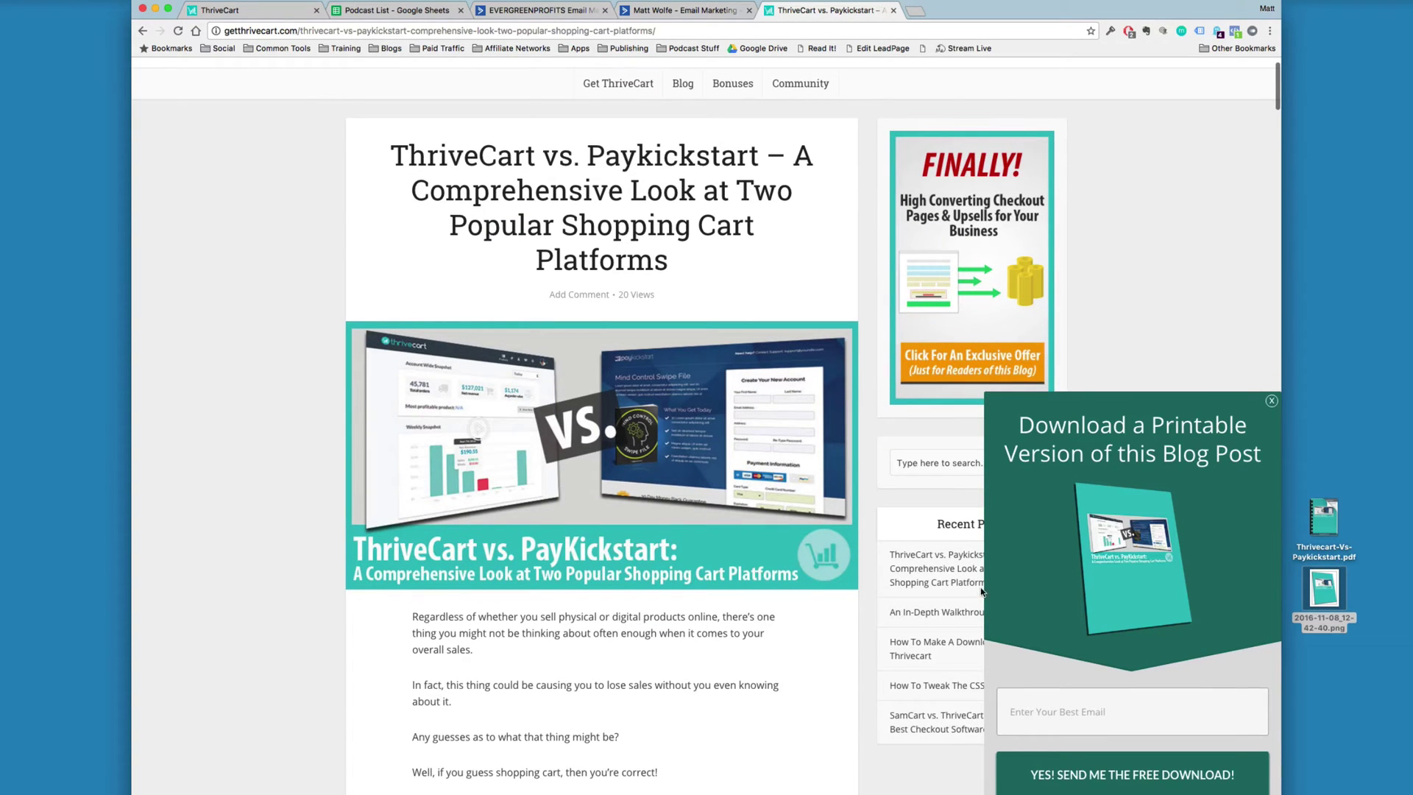
Step: Open getthrivecart.com/wp-admin in a new tab and turn on desktop display for the Widget in the "Thrivecart Vs. PayKickstart" lead group of Thrive Leads
{"action": "left_click", "coordinate": [915, 11]}
{"action": "type", "text": "getthrivecart.com/wp-admin"}
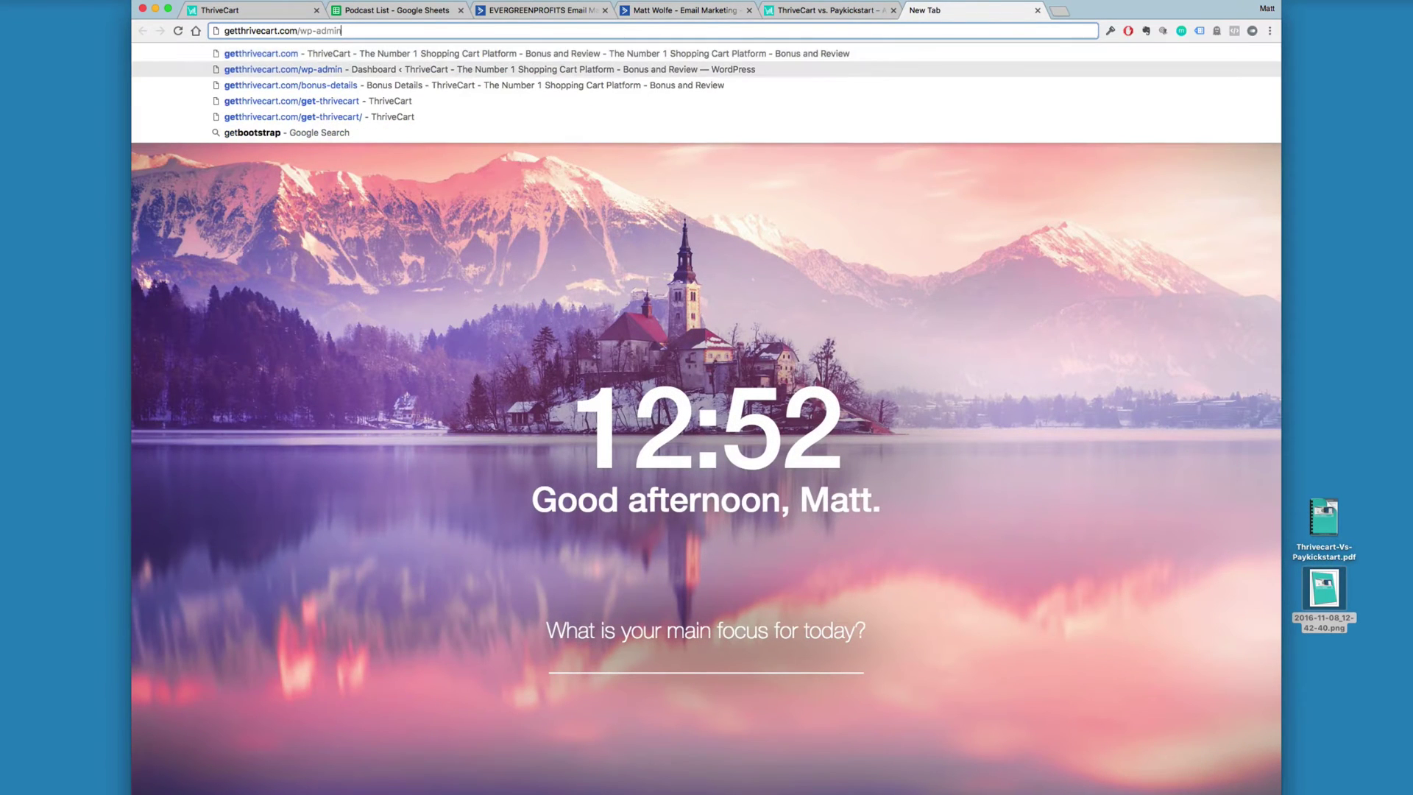
{"action": "key", "text": "Return"}
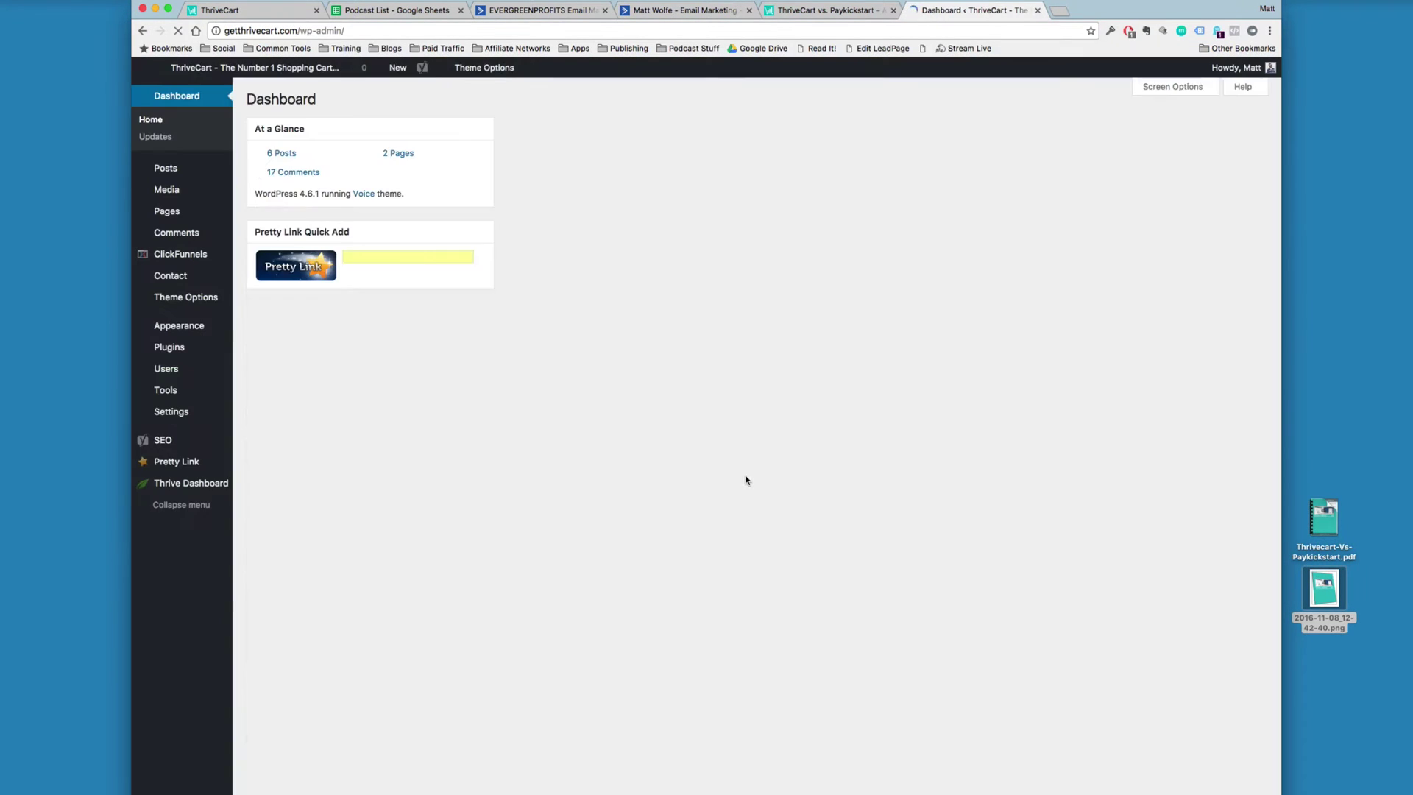
{"action": "mouse_move", "coordinate": [191, 483]}
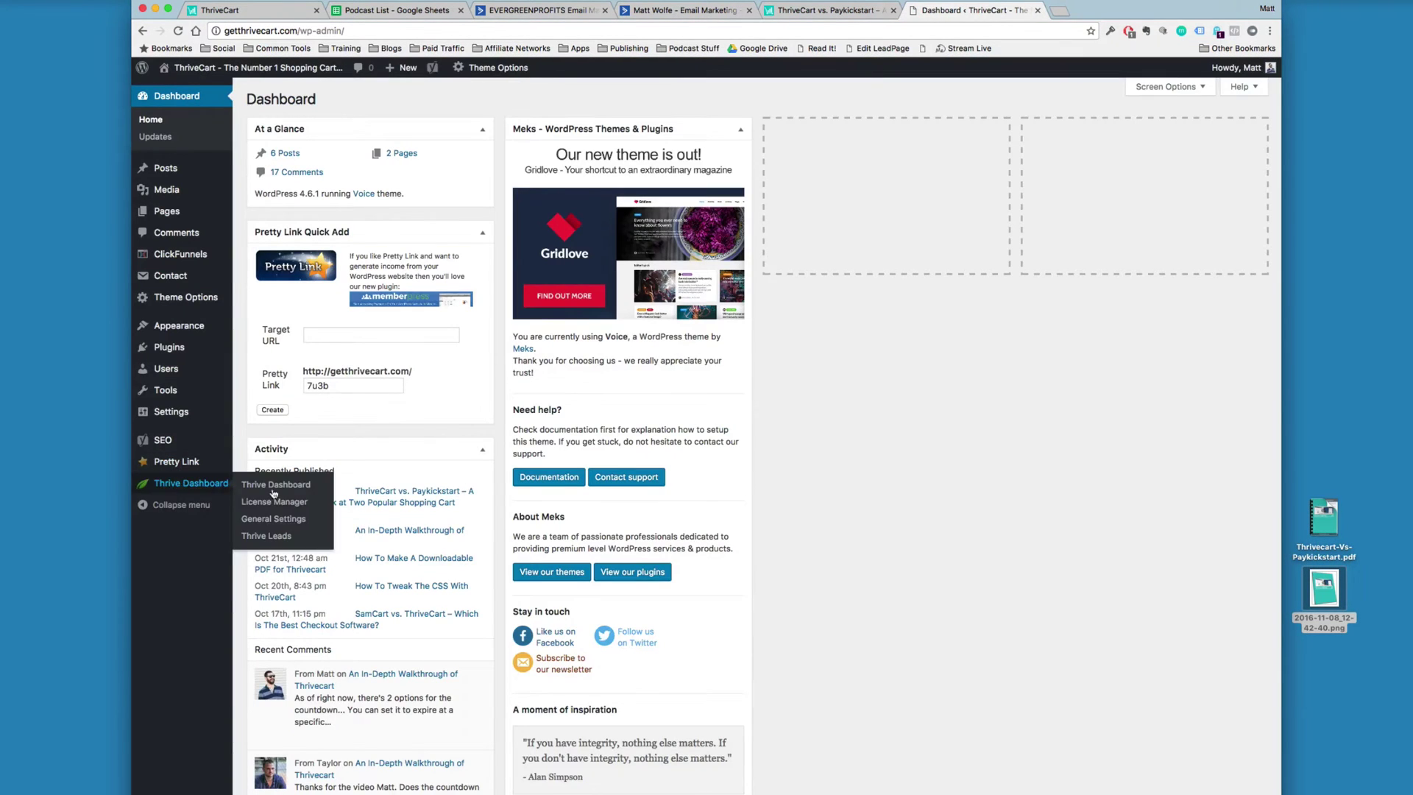
{"action": "left_click", "coordinate": [279, 486]}
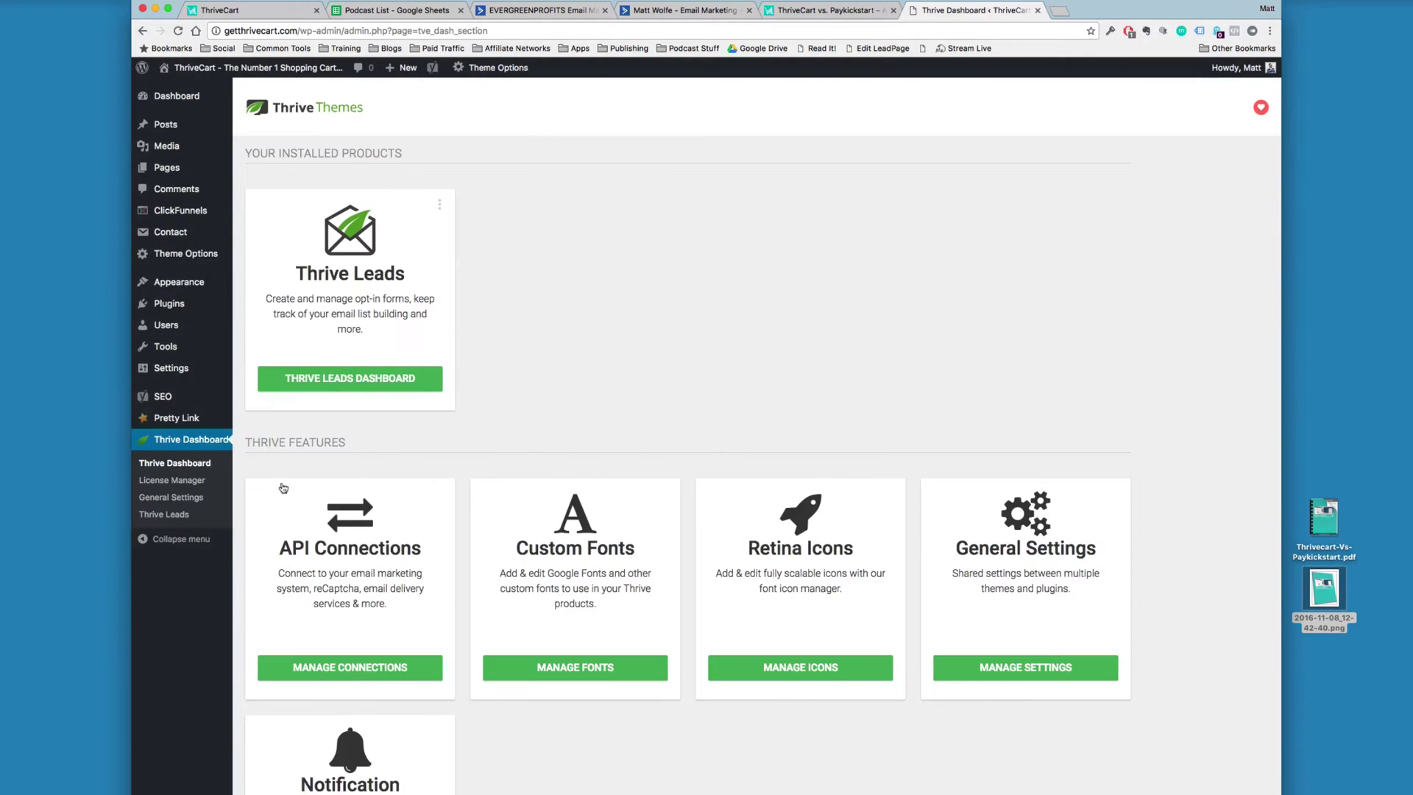
{"action": "left_click", "coordinate": [338, 390]}
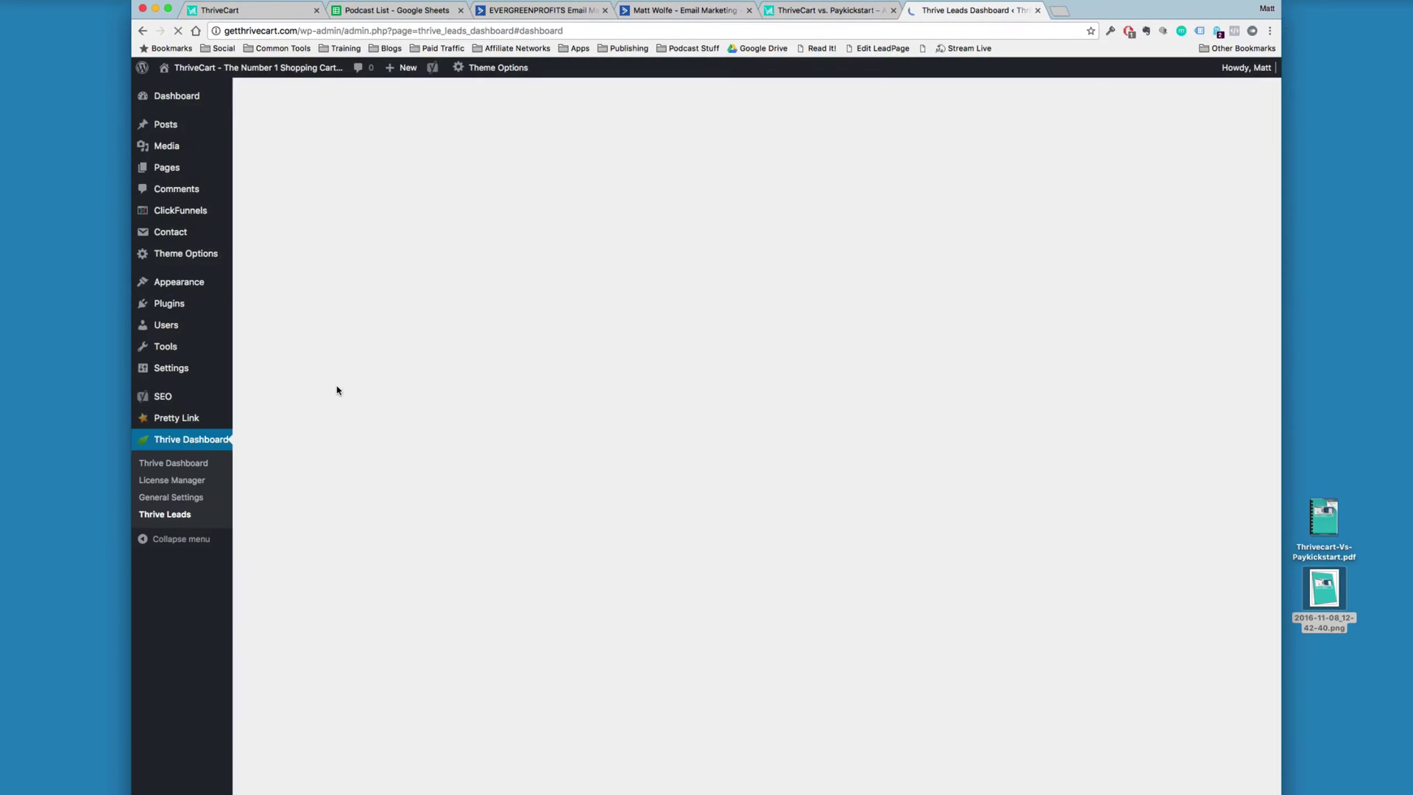
{"action": "left_click", "coordinate": [338, 487]}
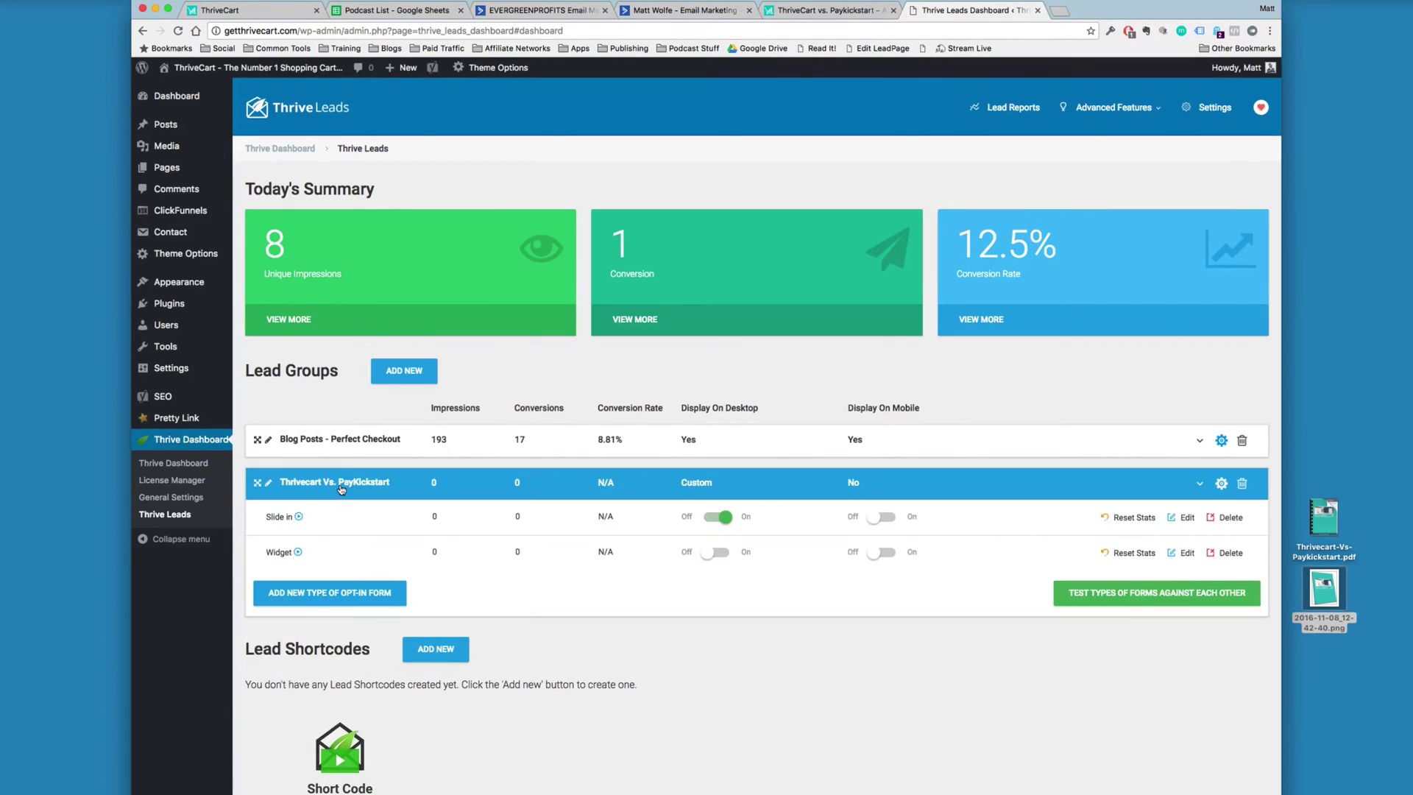
{"action": "left_click", "coordinate": [720, 552]}
Step: Reload the live "ThriveCart vs. Paykickstart" post and check the opt-in widget in its sidebar
{"action": "left_click", "coordinate": [825, 9]}
{"action": "right_click", "coordinate": [321, 203]}
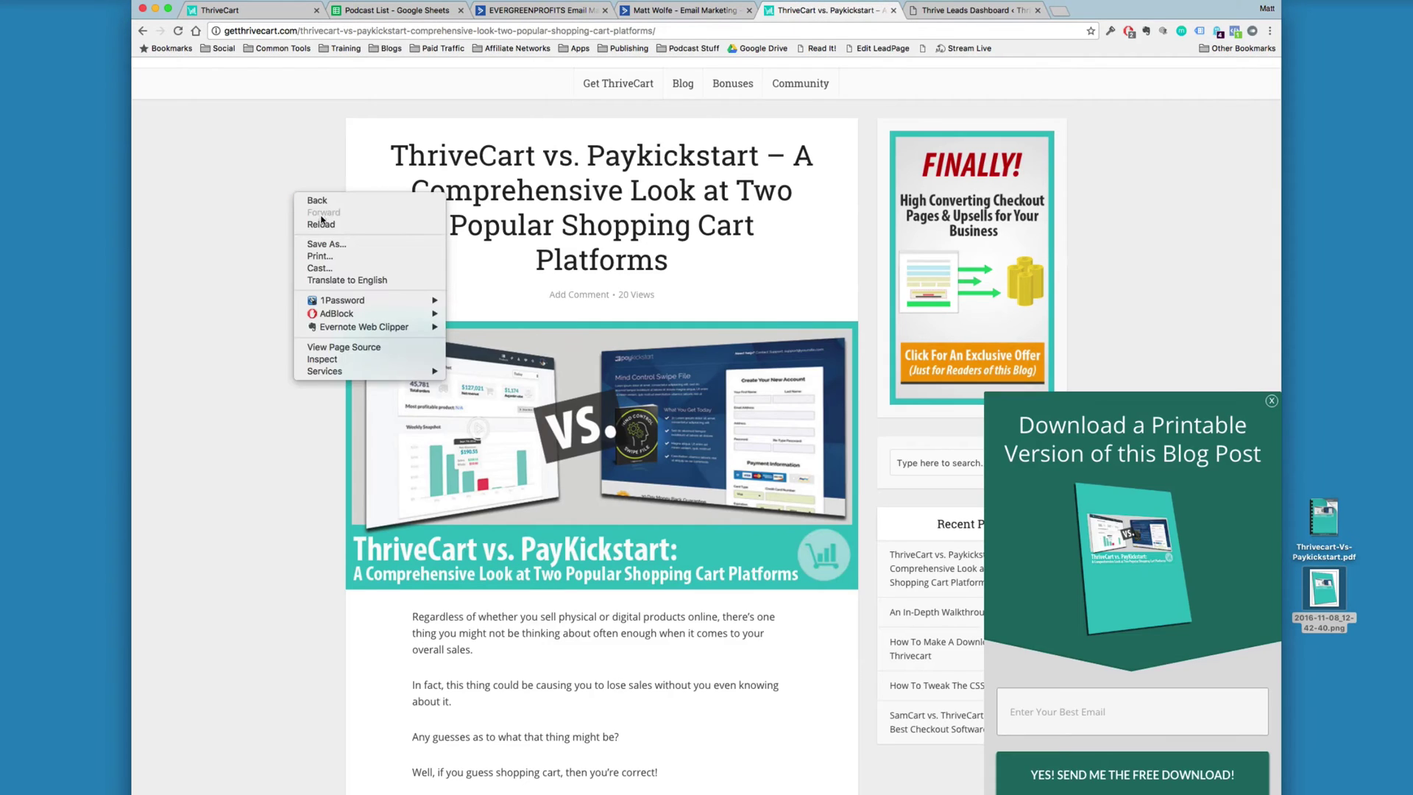
{"action": "left_click", "coordinate": [322, 226]}
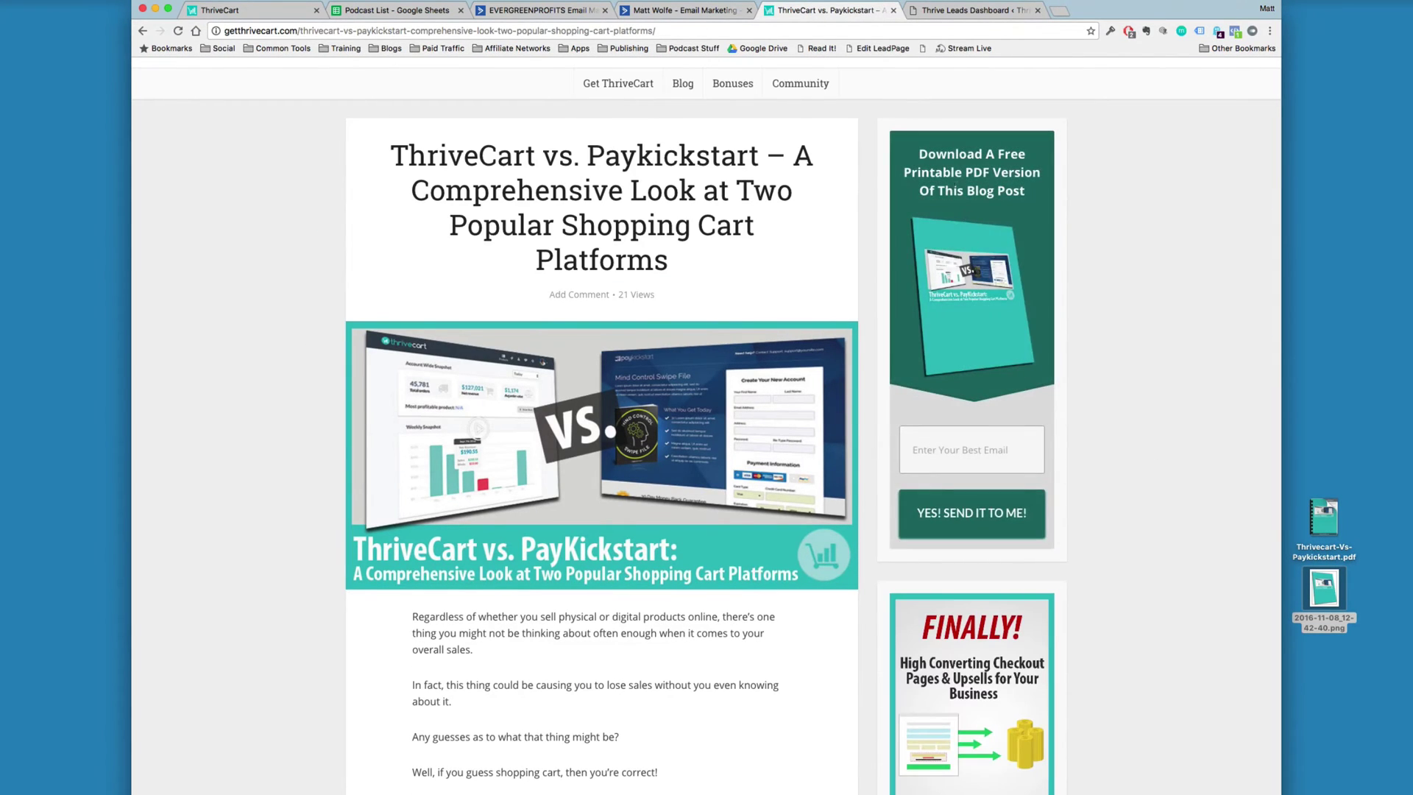
{"action": "scroll", "coordinate": [976, 220], "scroll_direction": "up", "scroll_amount": 2}
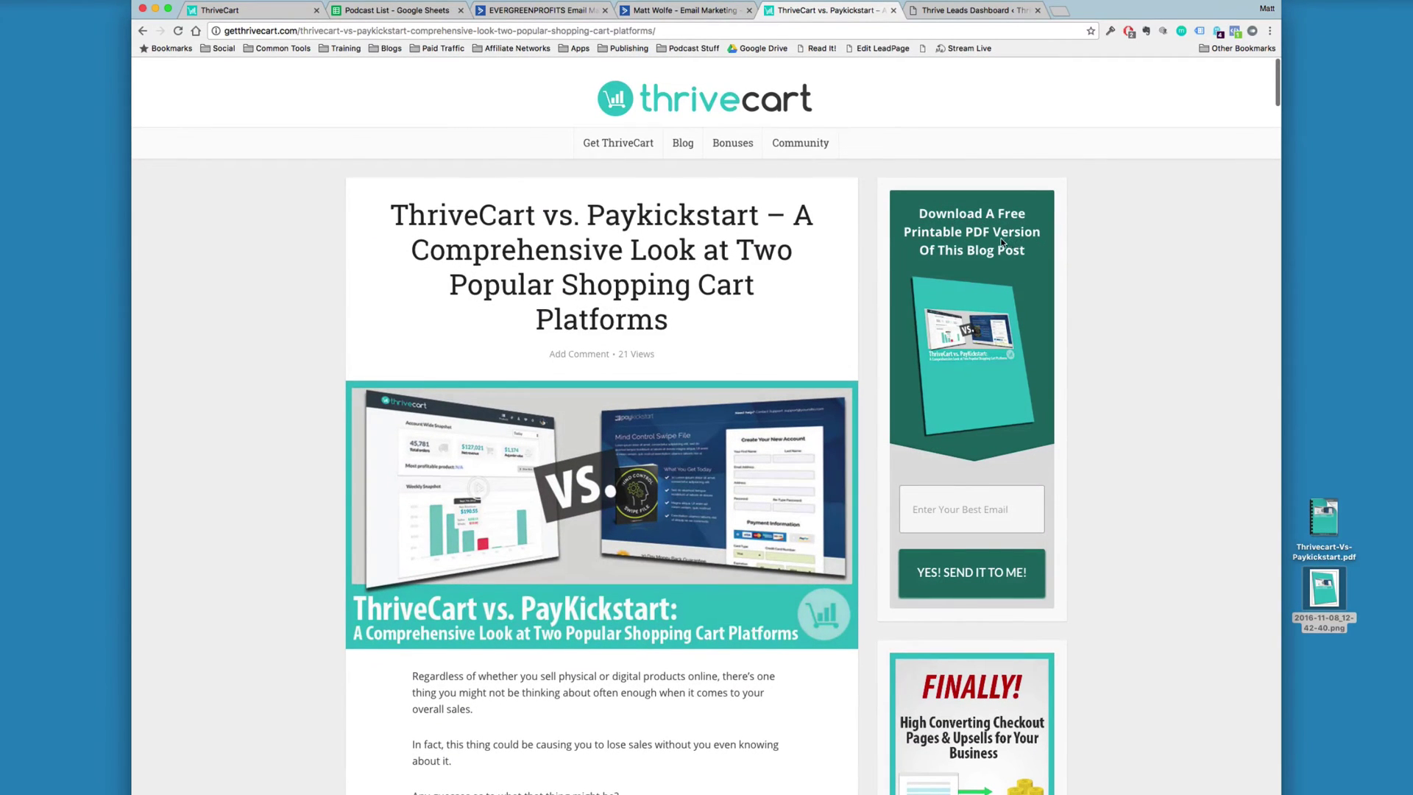
{"action": "scroll", "coordinate": [1027, 297], "scroll_direction": "down", "scroll_amount": 15}
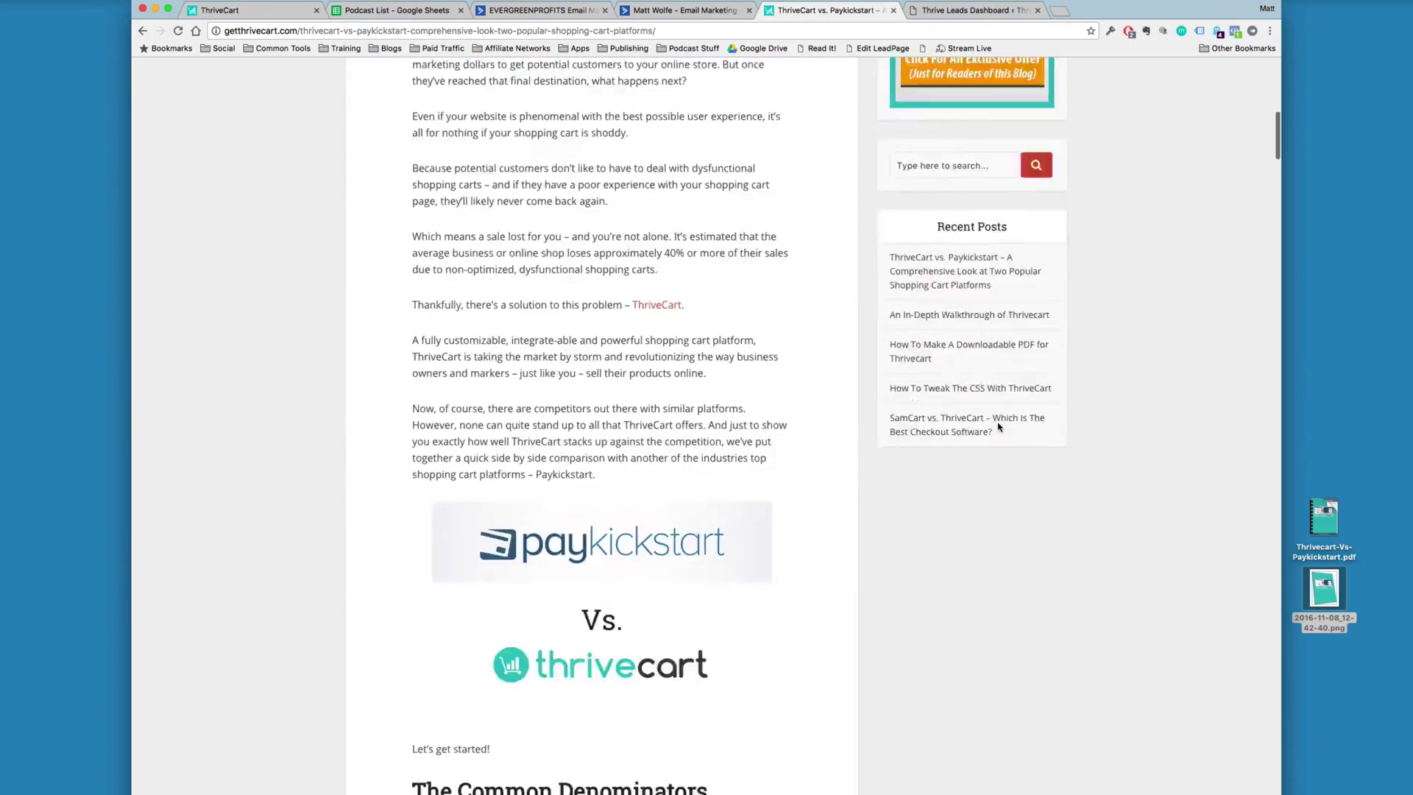
{"action": "scroll", "coordinate": [998, 426], "scroll_direction": "up", "scroll_amount": 15}
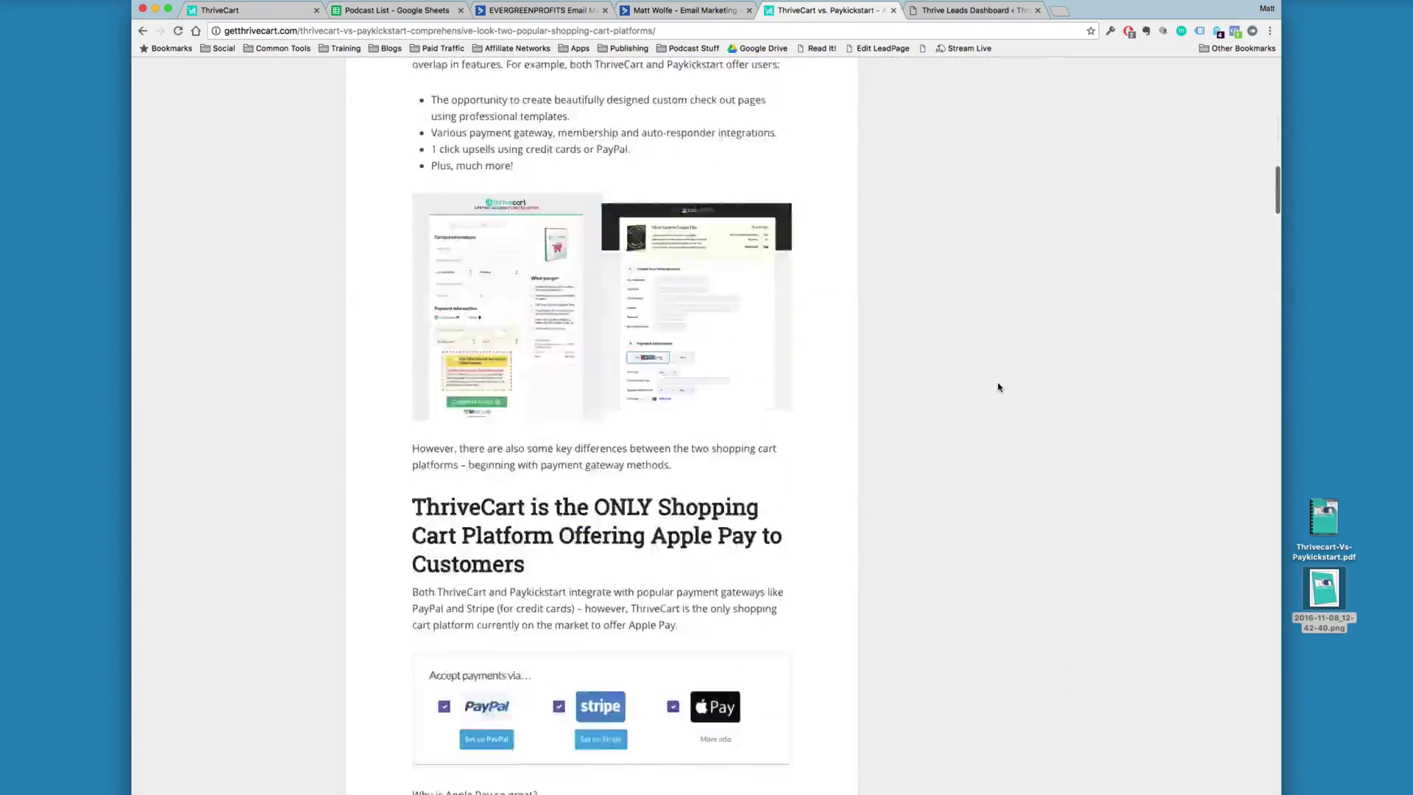
{"action": "scroll", "coordinate": [1003, 385], "scroll_direction": "up", "scroll_amount": 5}
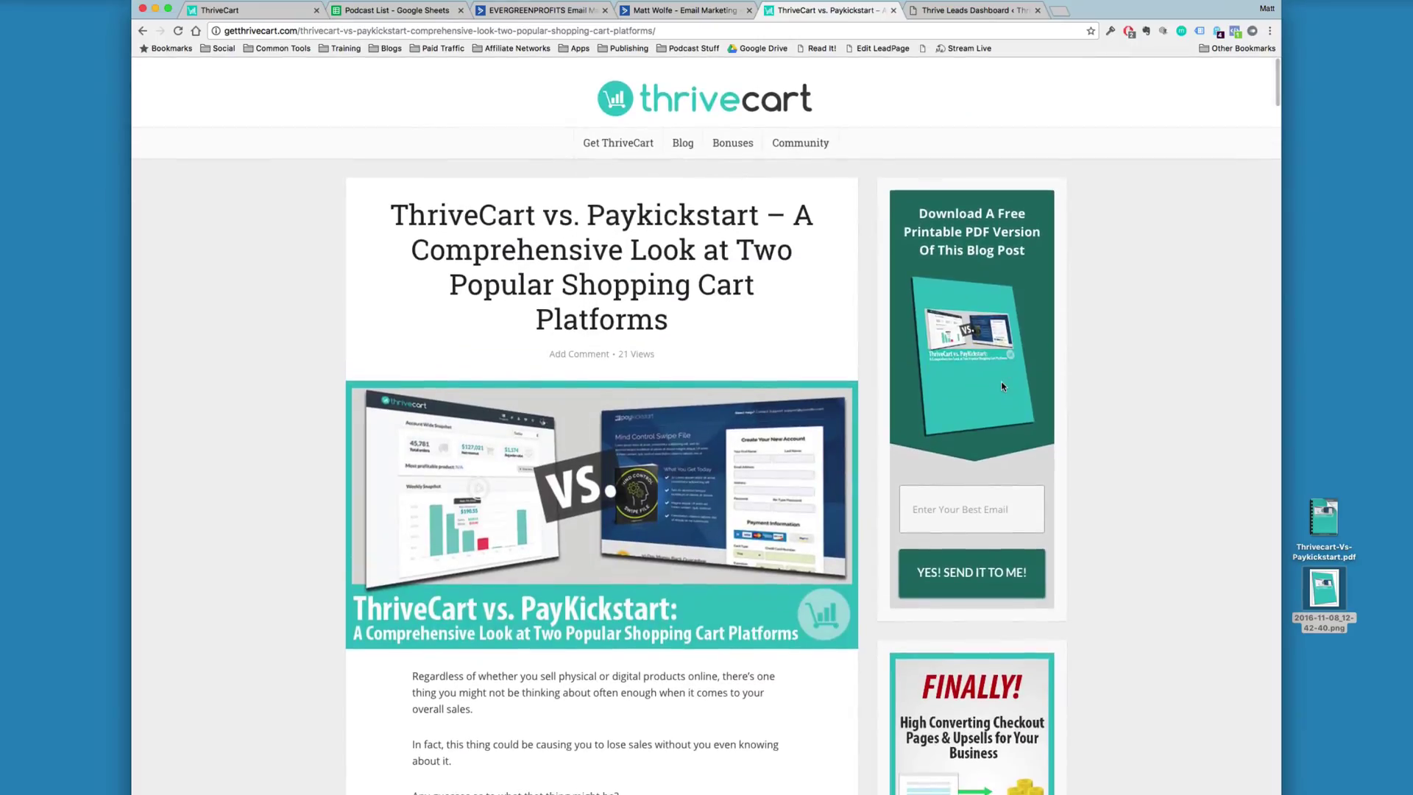